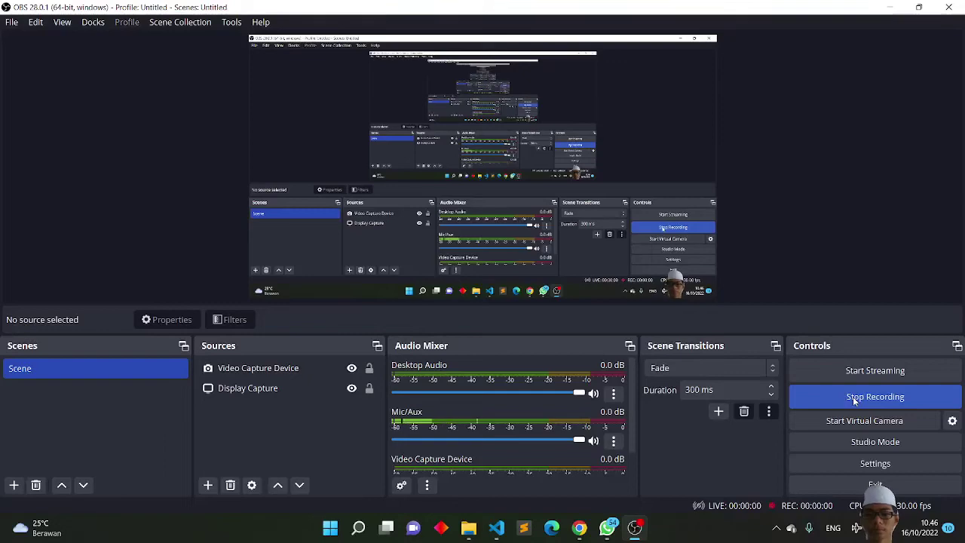
Minimize OBS and refresh the desktop several times from its right-click menu.
click(899, 7)
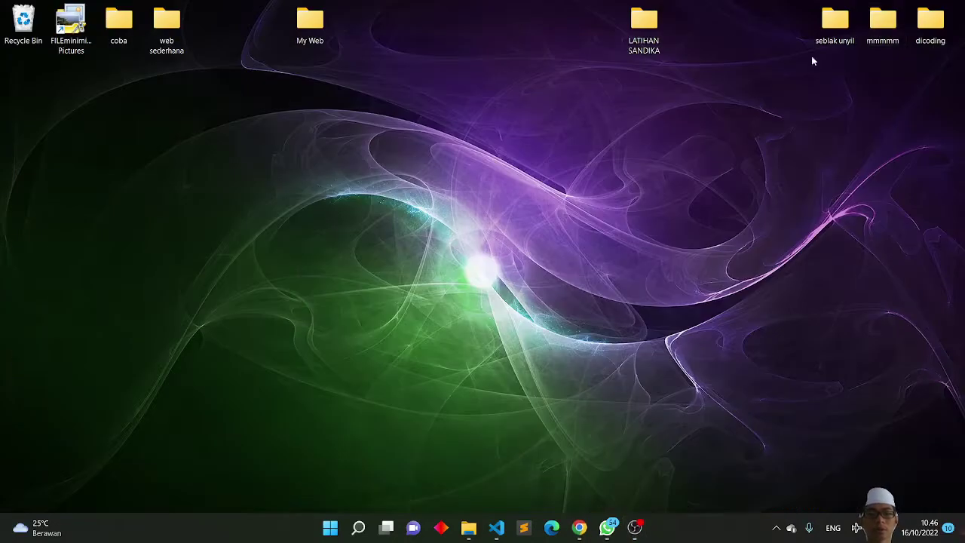
right_click(619, 168)
click(665, 222)
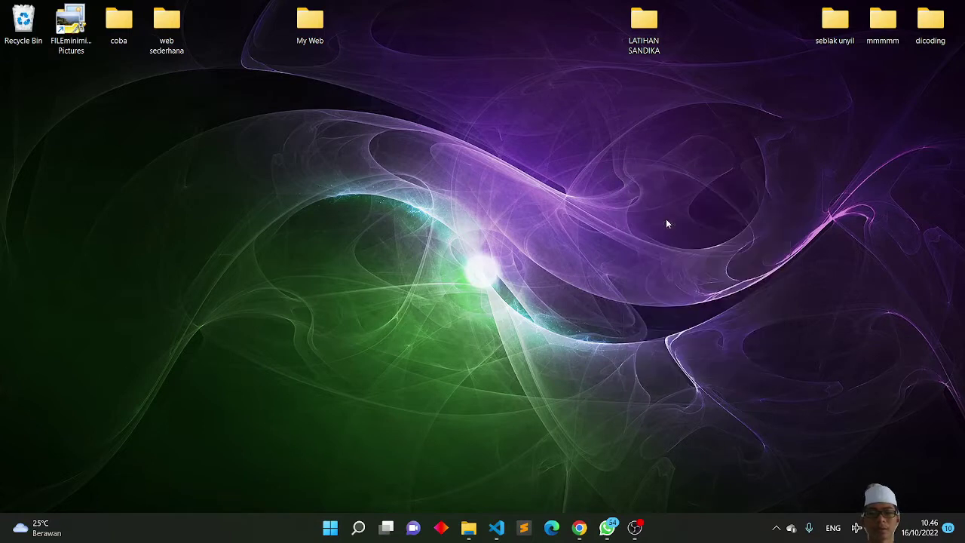
right_click(571, 177)
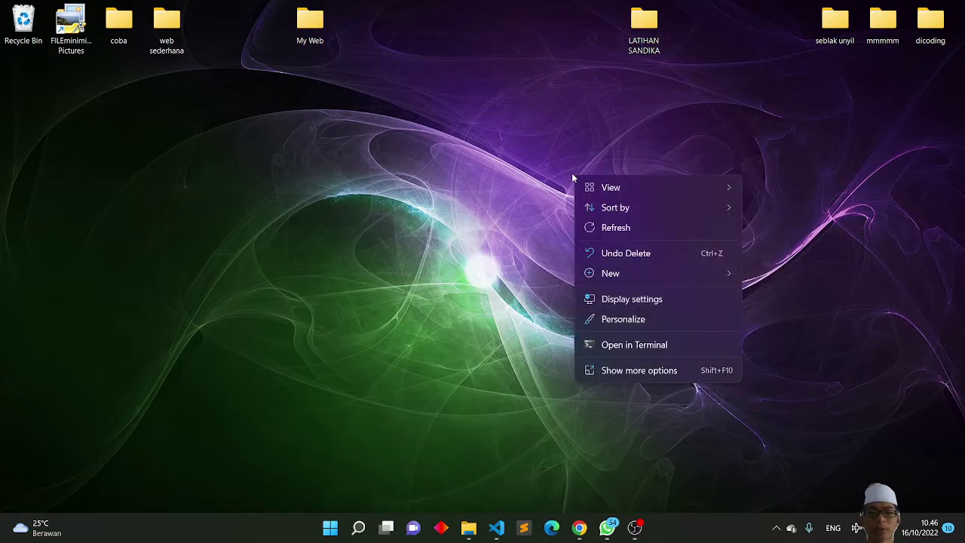
click(600, 228)
right_click(603, 229)
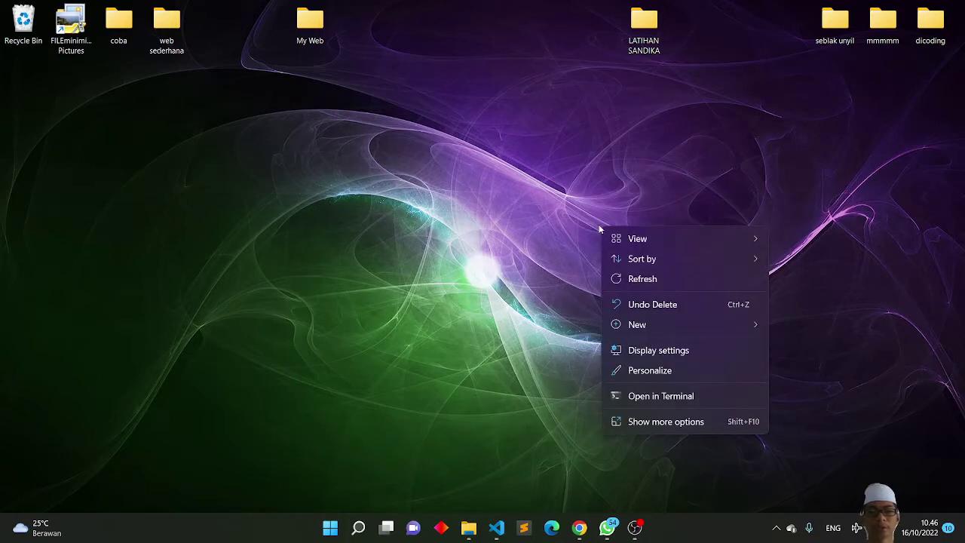
click(642, 279)
Refresh the desktop four more times, then bring up Task View with Win+Tab.
right_click(560, 210)
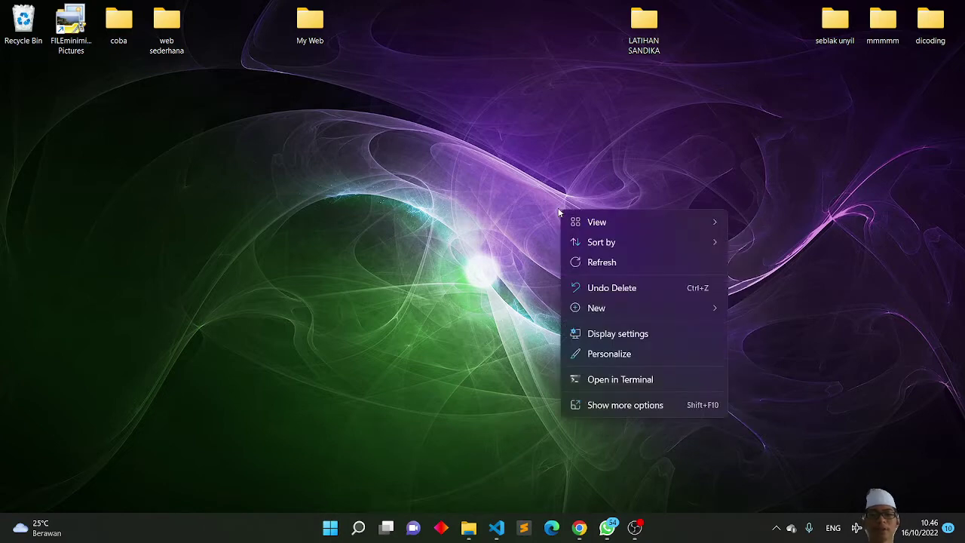
click(615, 268)
right_click(392, 156)
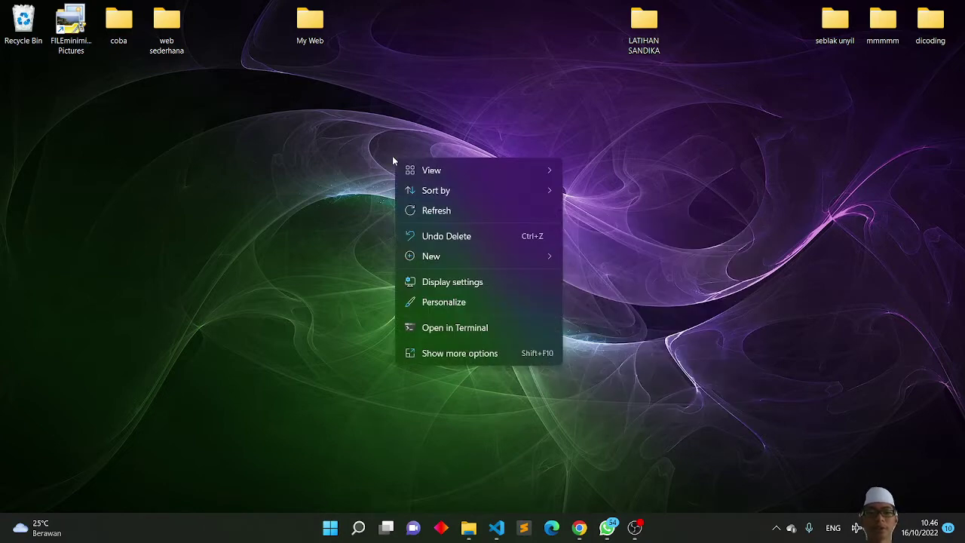
click(445, 212)
right_click(489, 171)
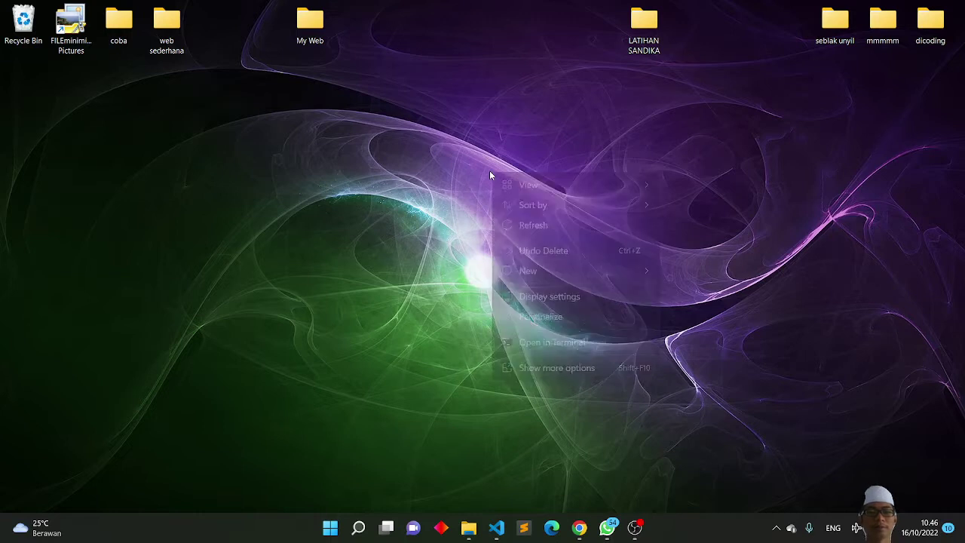
click(509, 223)
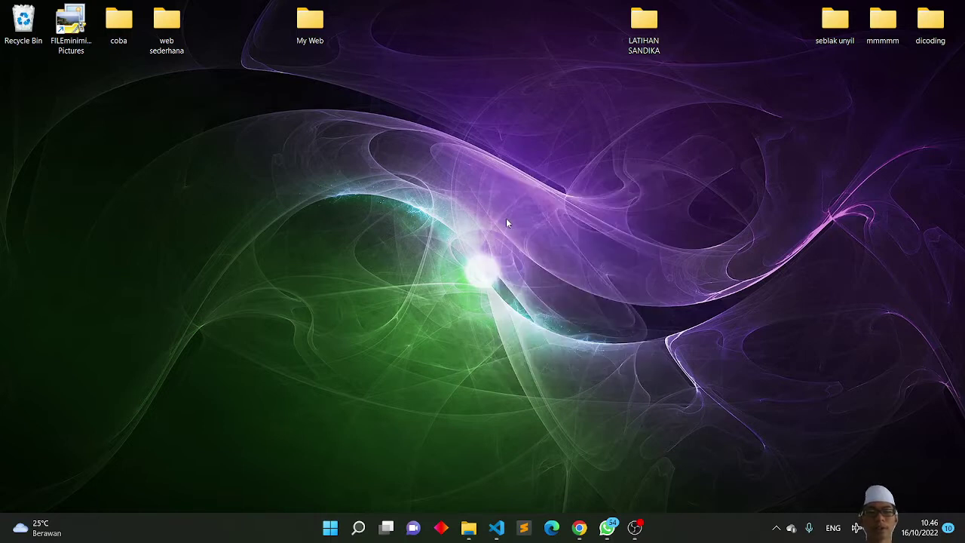
right_click(509, 219)
click(531, 266)
mouse_move(579, 527)
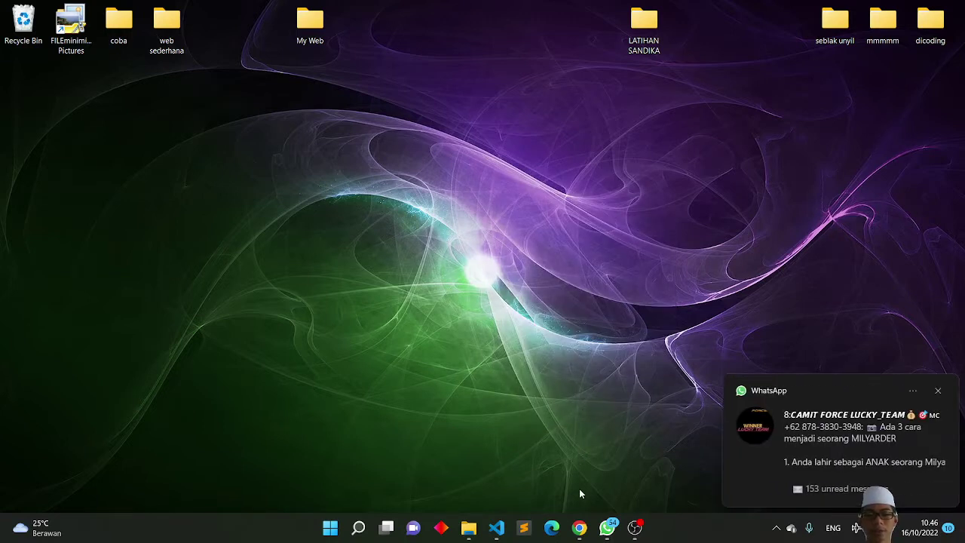
key(super+Tab)
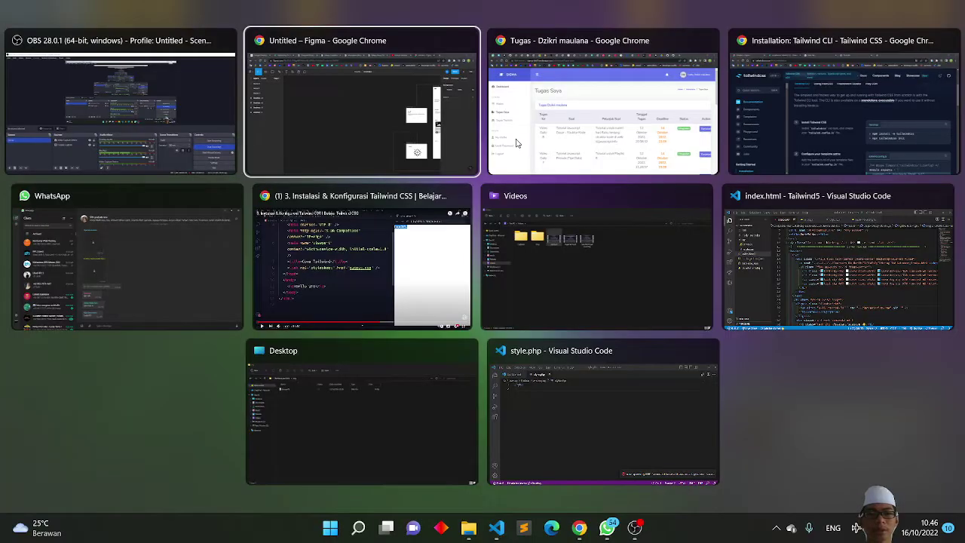
Switch to the Figma window in Chrome and dismiss the WhatsApp notification.
key(Return)
scroll(457, 289, right, 3)
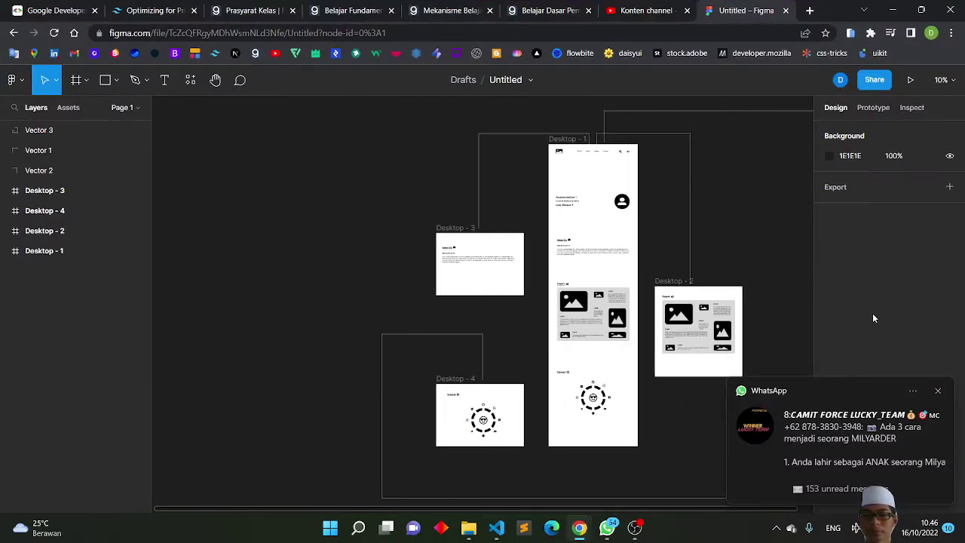
click(938, 392)
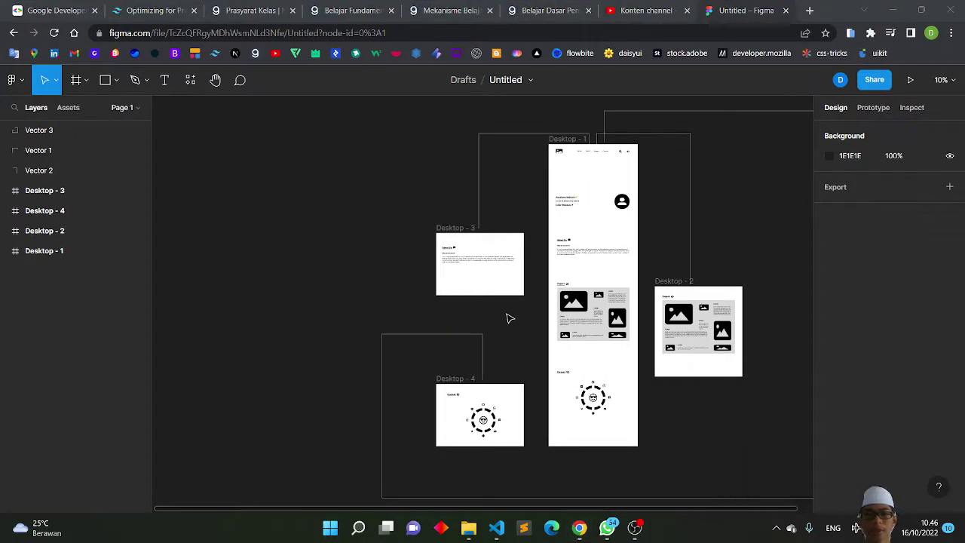
Zoom to 47% on Desktop - 1's navbar with logo, nav labels, search and toggle icons.
scroll(508, 317, up, 1)
scroll(508, 317, right, 2)
scroll(508, 316, right, 2)
scroll(507, 316, right, 1)
scroll(508, 316, right, 2)
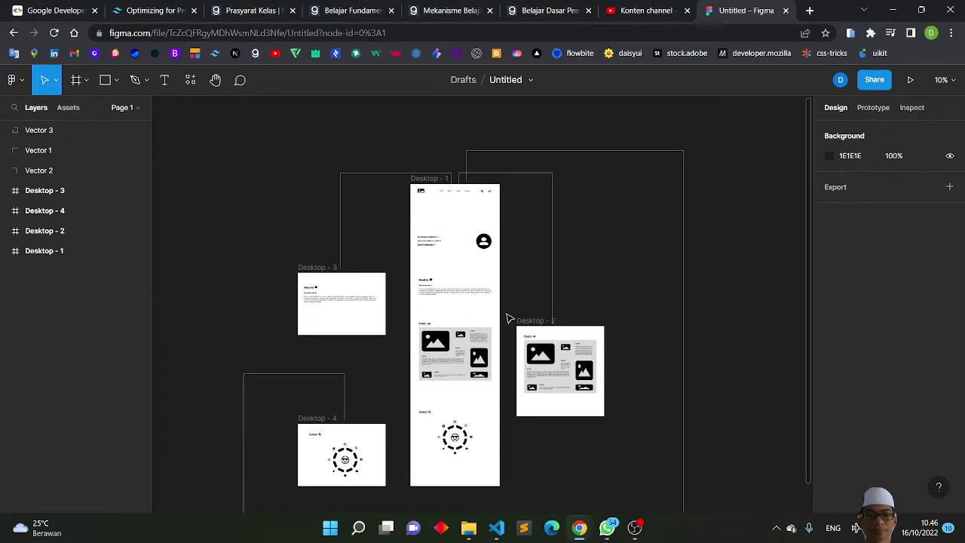
scroll(508, 318, up, 5)
scroll(508, 318, down, 3)
scroll(508, 318, down, 1)
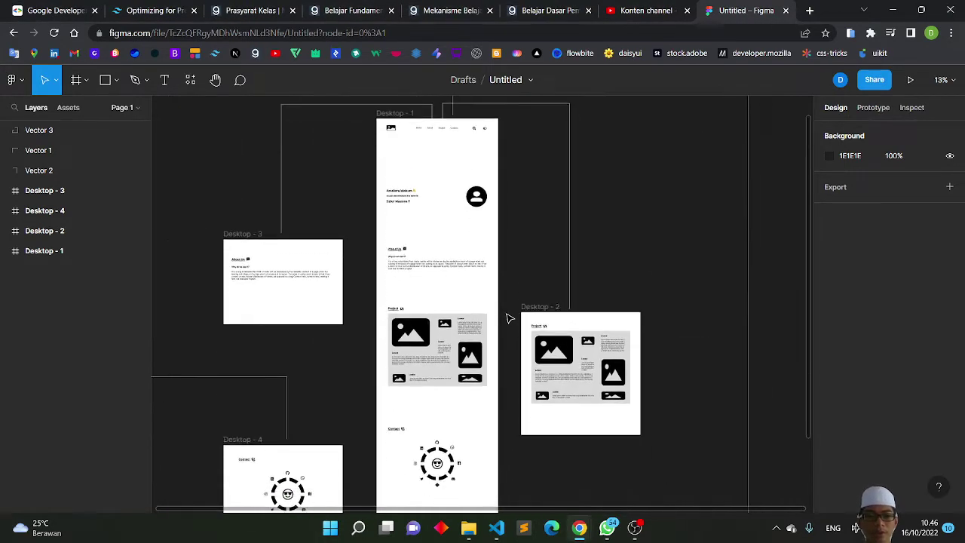
scroll(508, 318, up, 1)
scroll(508, 318, left, 1)
scroll(508, 318, up, 1)
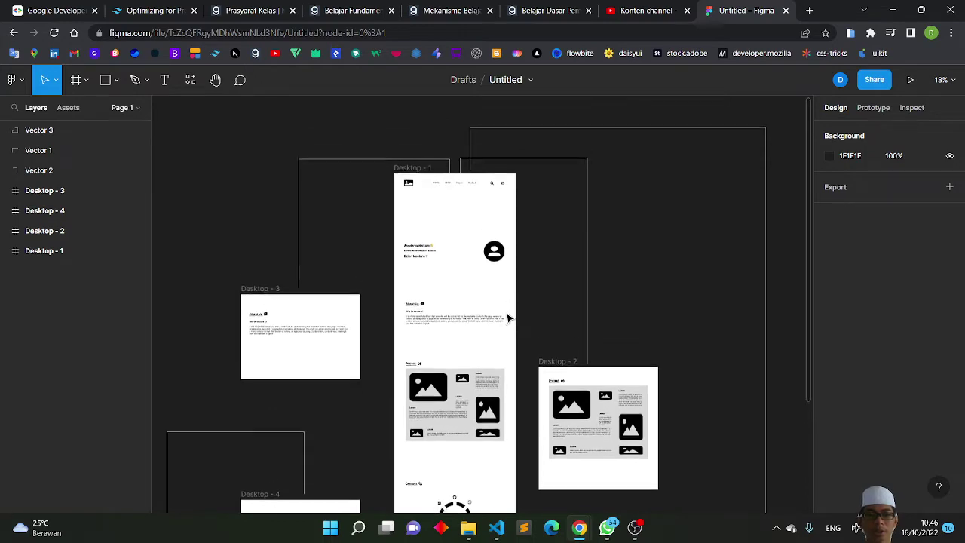
scroll(508, 318, up, 1)
scroll(508, 318, down, 2)
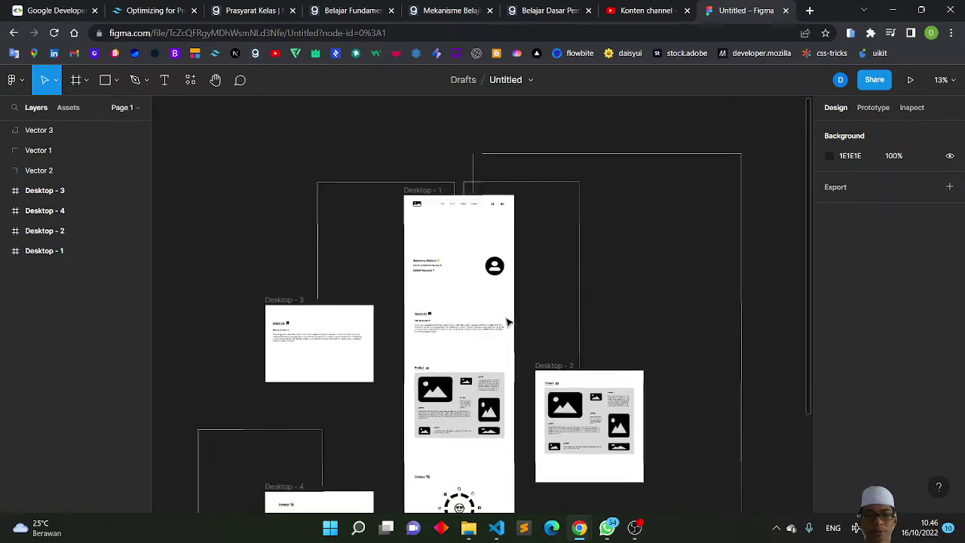
scroll(508, 319, down, 2)
scroll(508, 322, down, 1)
scroll(508, 322, up, 3)
scroll(508, 322, up, 2)
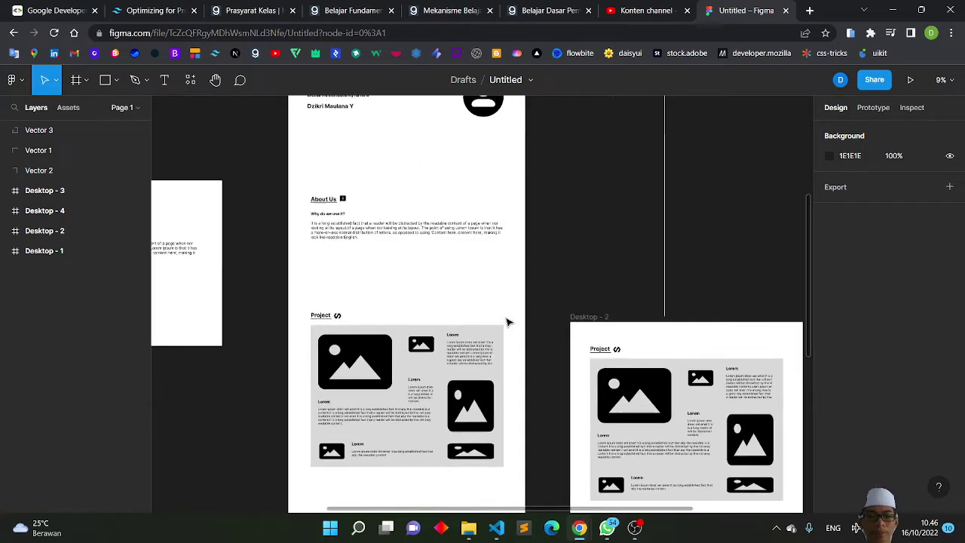
scroll(508, 322, up, 2)
scroll(508, 321, up, 3)
scroll(508, 322, up, 1)
scroll(508, 322, left, 2)
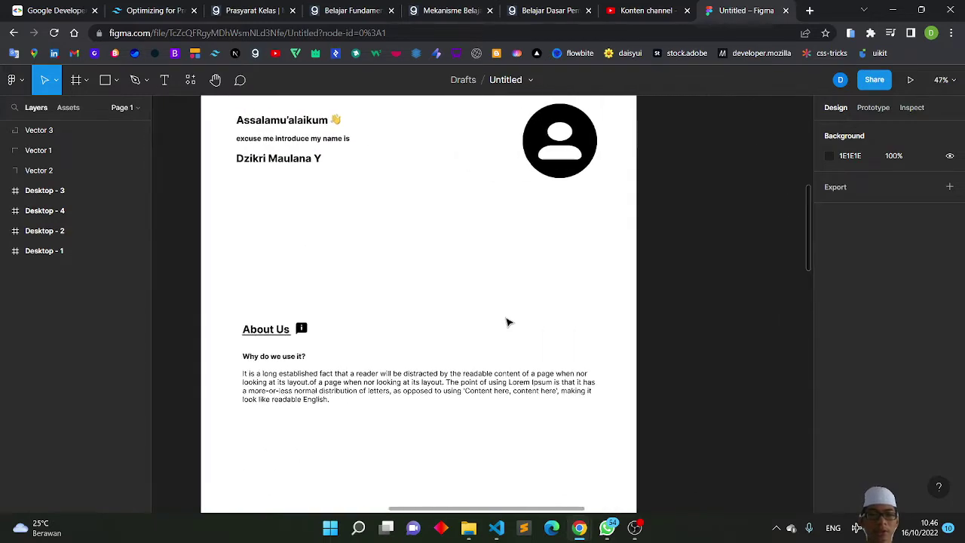
scroll(508, 321, up, 2)
scroll(508, 322, up, 1)
scroll(508, 322, up, 2)
scroll(508, 322, left, 1)
scroll(508, 322, up, 1)
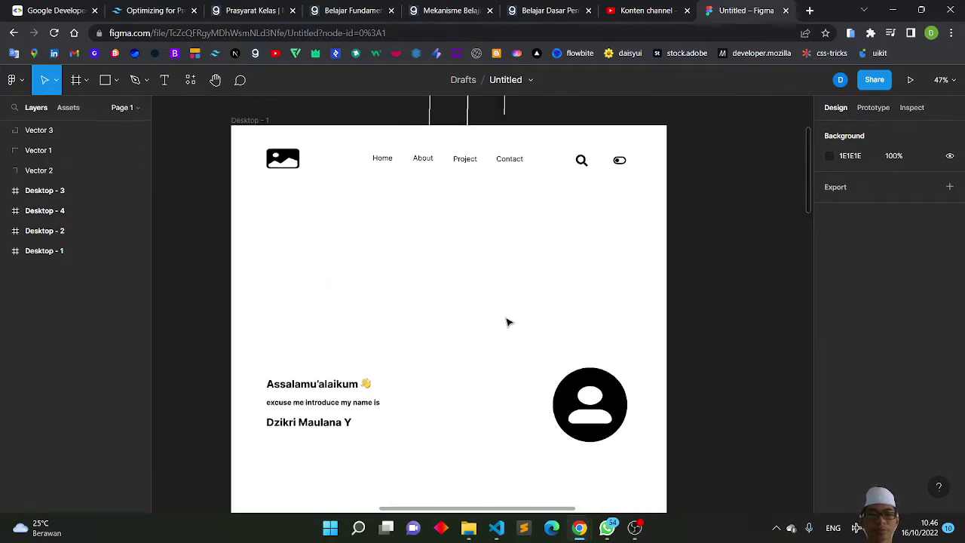
scroll(508, 322, up, 1)
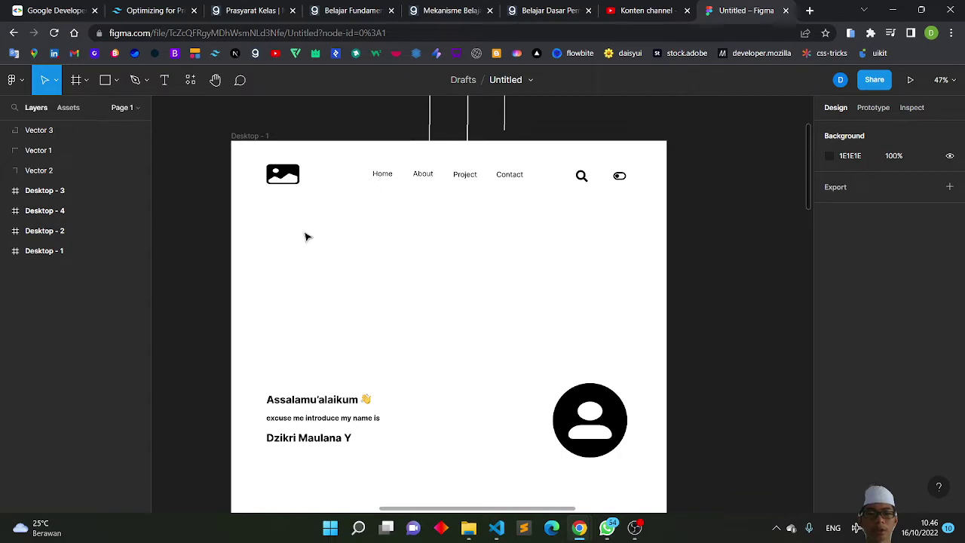
Scroll past the greeting, About Us and Project sections to the Contact social-icon ring.
scroll(340, 239, down, 2)
scroll(343, 239, up, 1)
scroll(341, 239, down, 1)
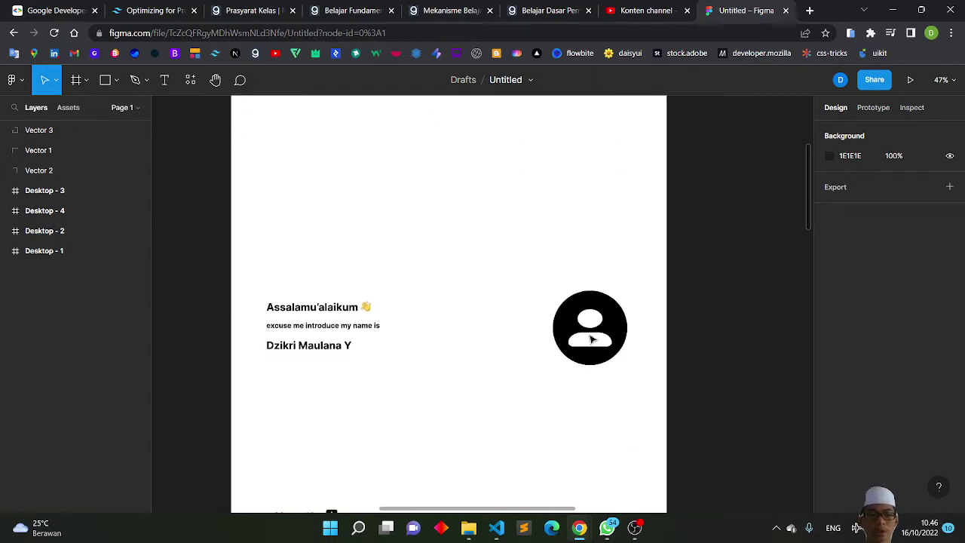
scroll(370, 207, down, 2)
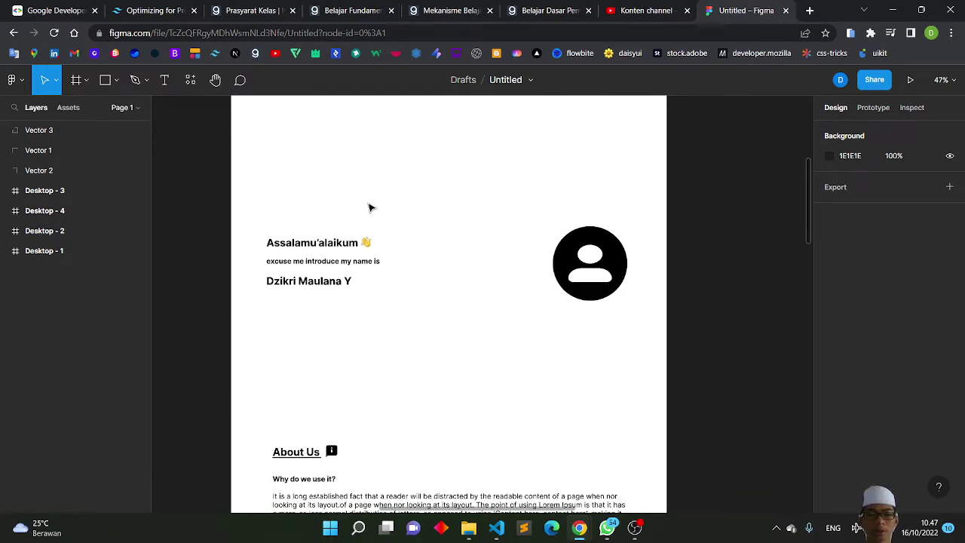
scroll(289, 344, down, 2)
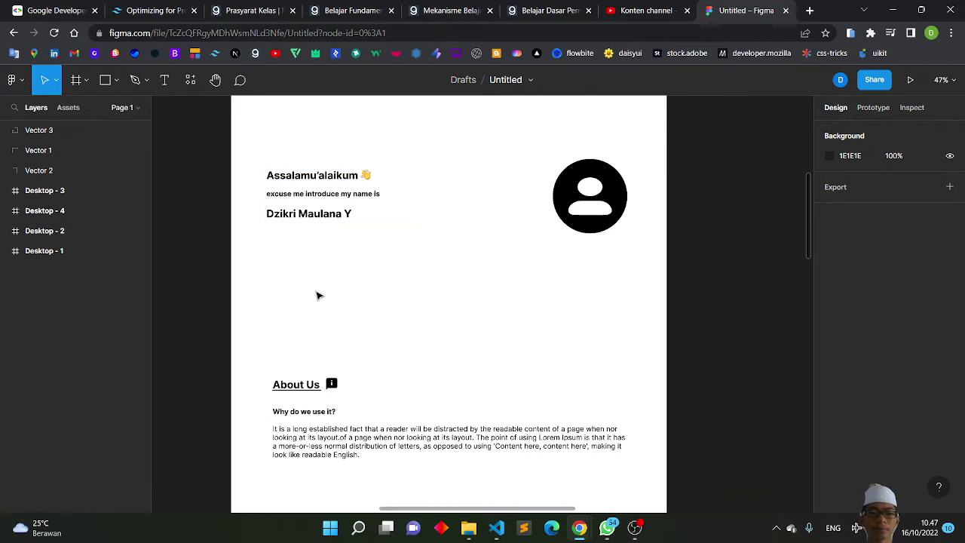
scroll(349, 375, down, 2)
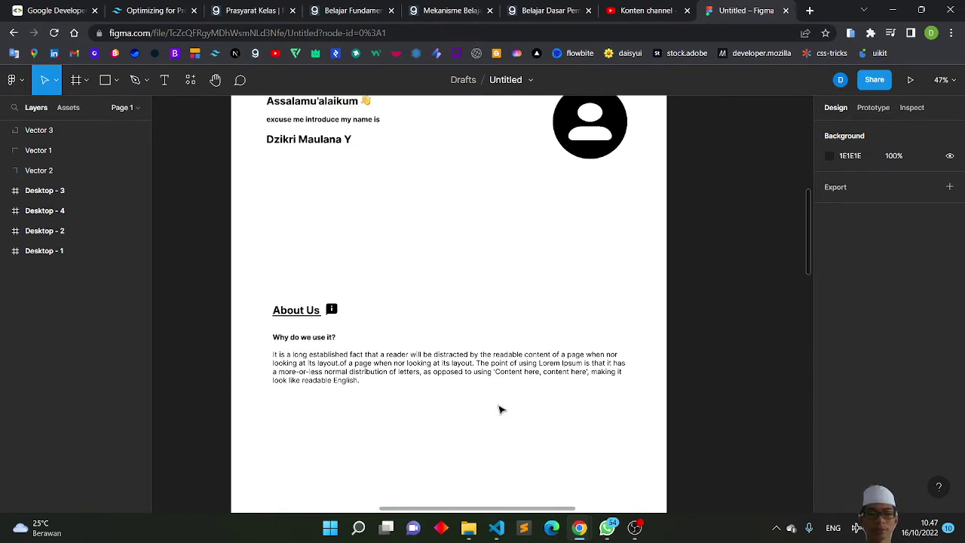
scroll(500, 410, down, 4)
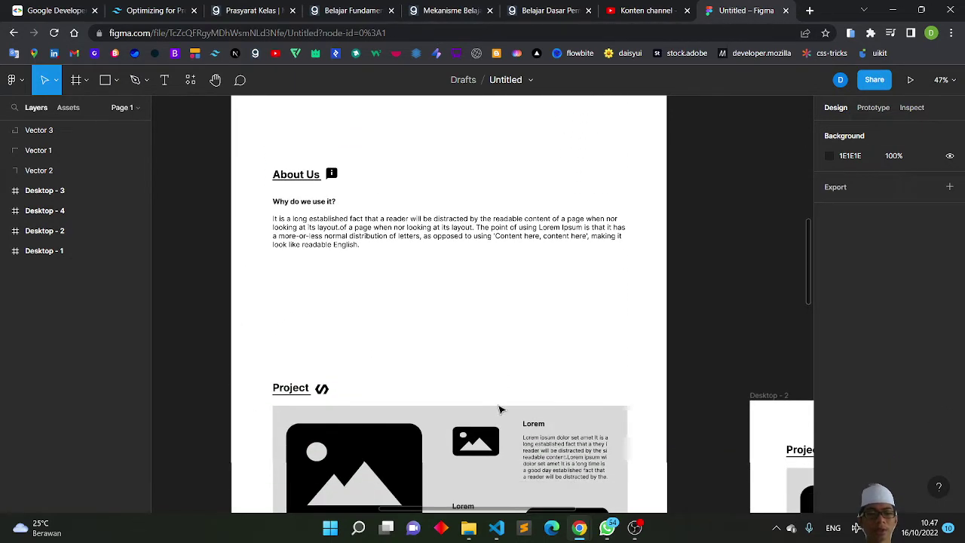
scroll(500, 409, down, 2)
scroll(445, 198, down, 3)
scroll(309, 235, left, 1)
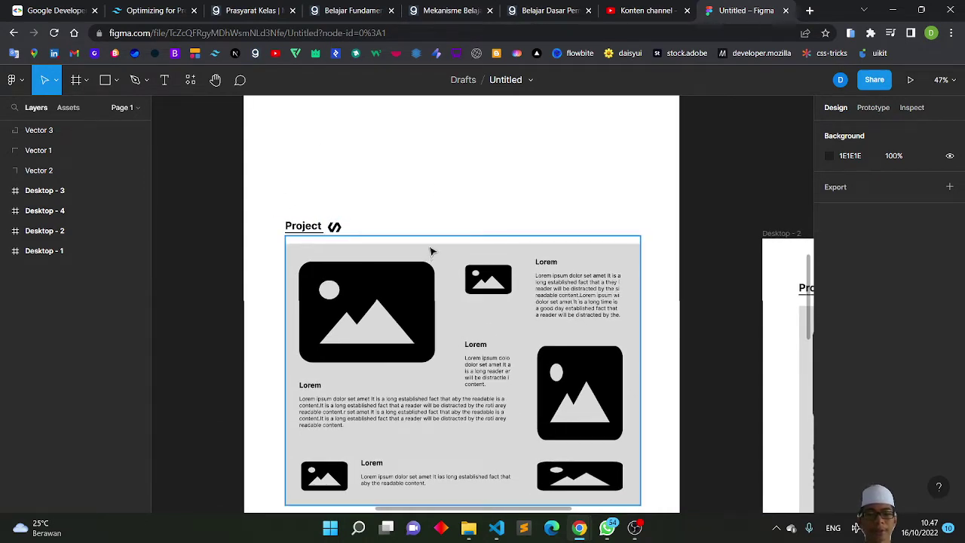
scroll(411, 299, down, 1)
scroll(411, 300, down, 1)
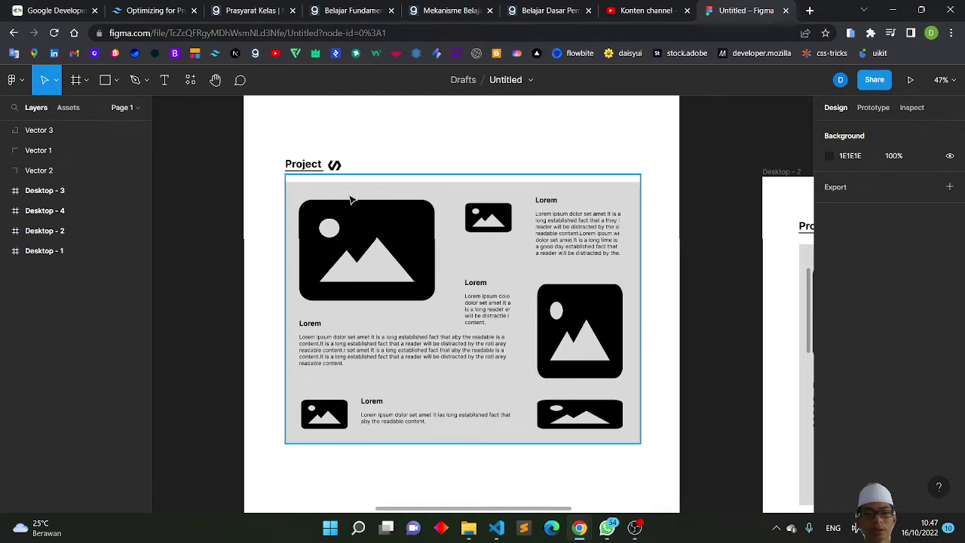
scroll(527, 316, down, 2)
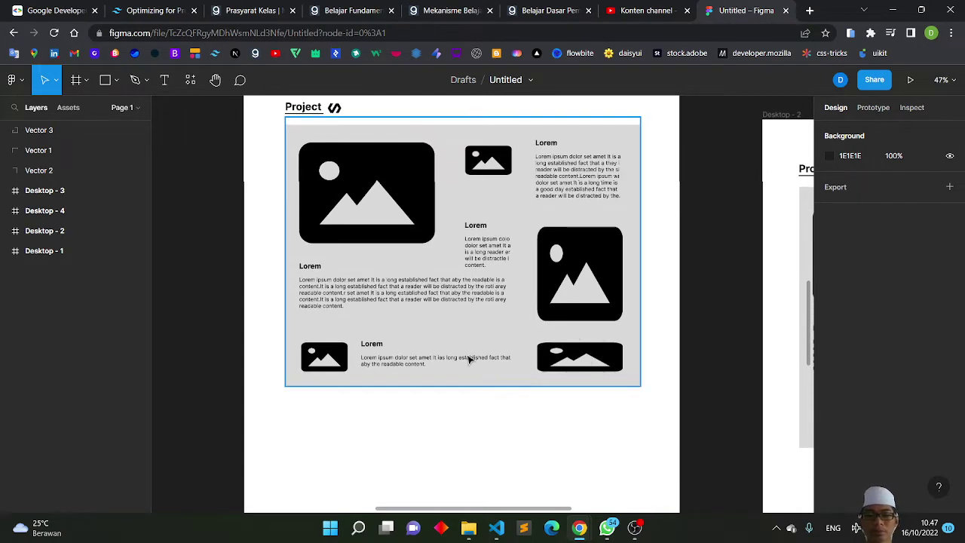
scroll(383, 251, up, 1)
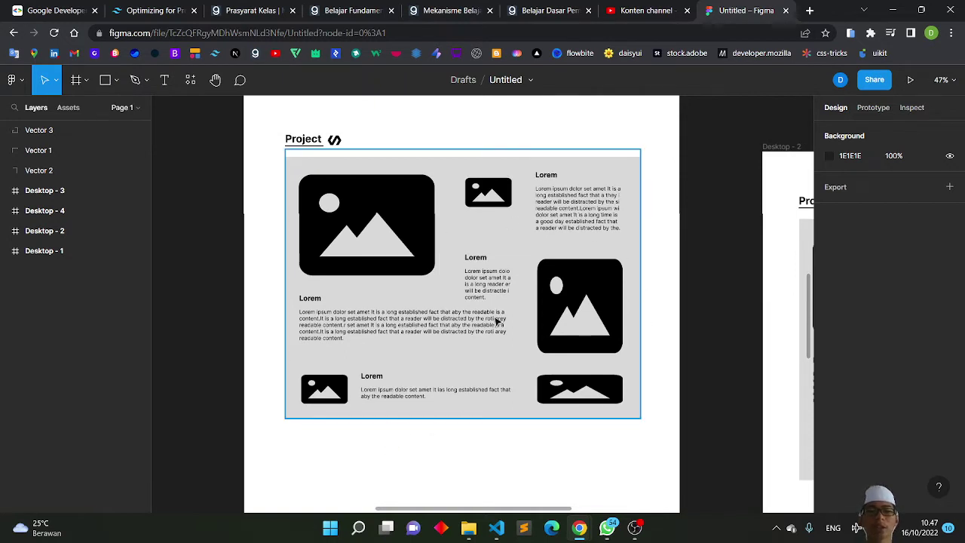
scroll(496, 321, down, 2)
scroll(496, 321, down, 2)
scroll(496, 321, down, 1)
scroll(496, 321, down, 4)
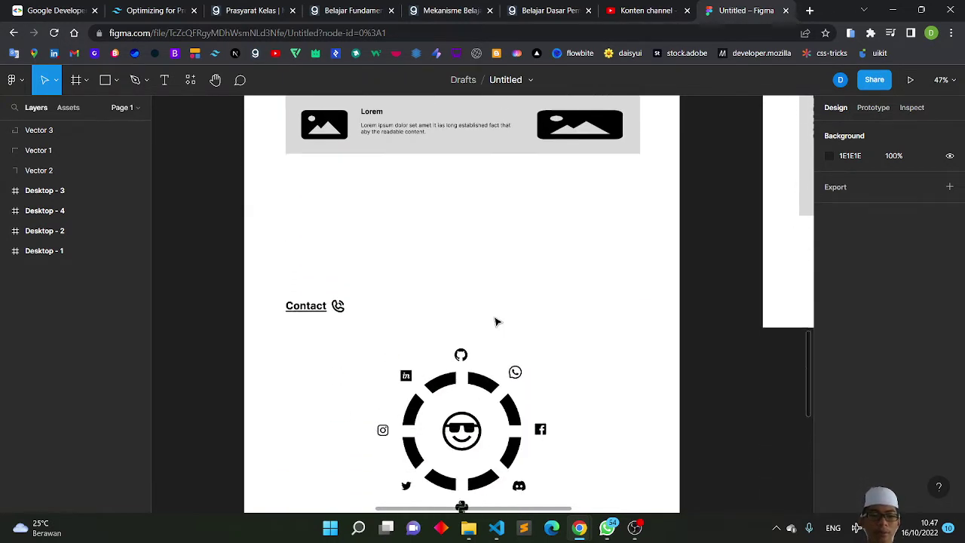
scroll(495, 281, down, 3)
scroll(495, 281, down, 1)
scroll(494, 282, down, 3)
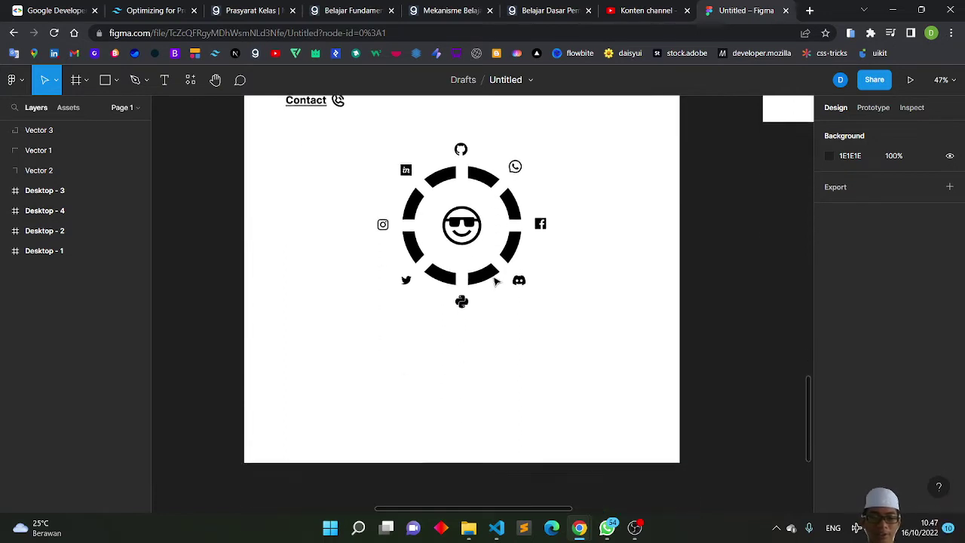
scroll(495, 281, up, 4)
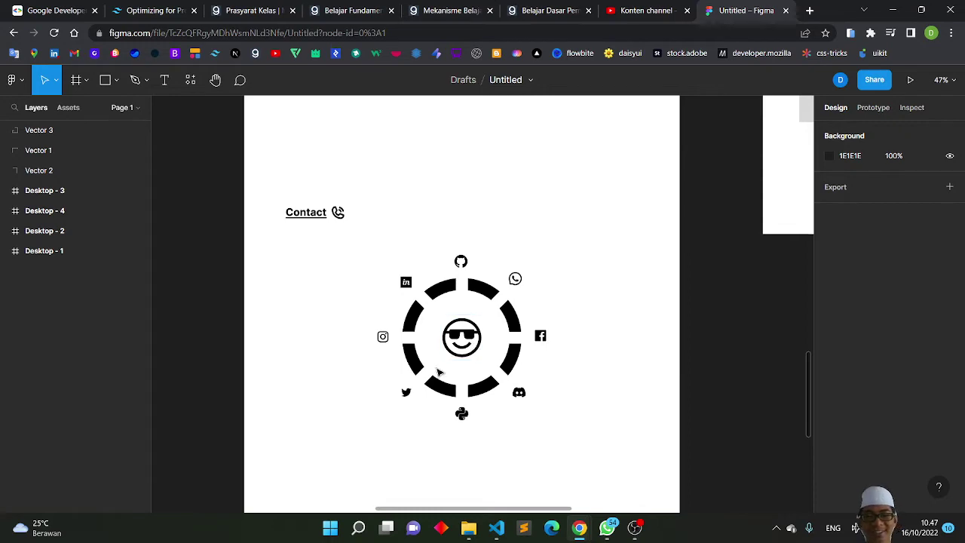
scroll(467, 328, up, 5)
scroll(467, 328, down, 2)
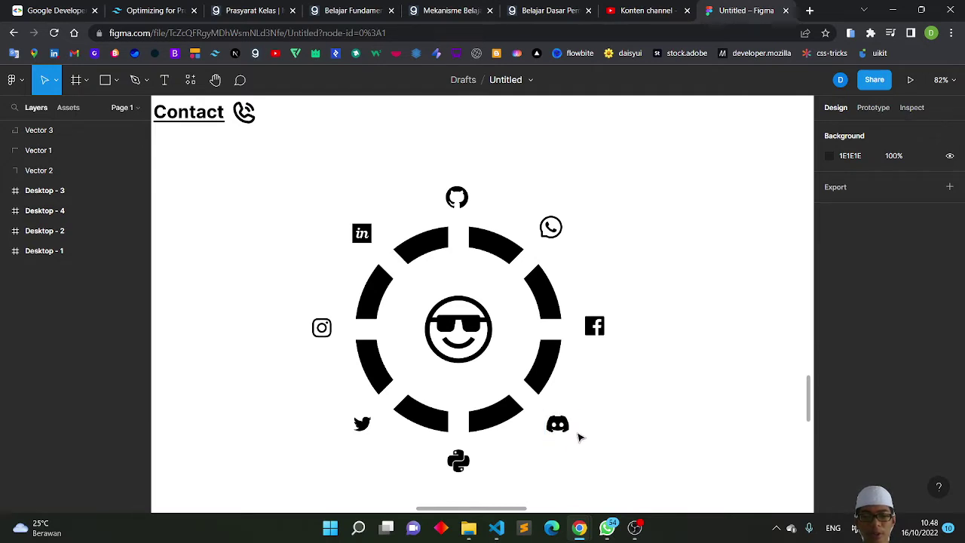
ctrl+scroll(578, 420, up, 3)
ctrl+scroll(578, 420, up, 5)
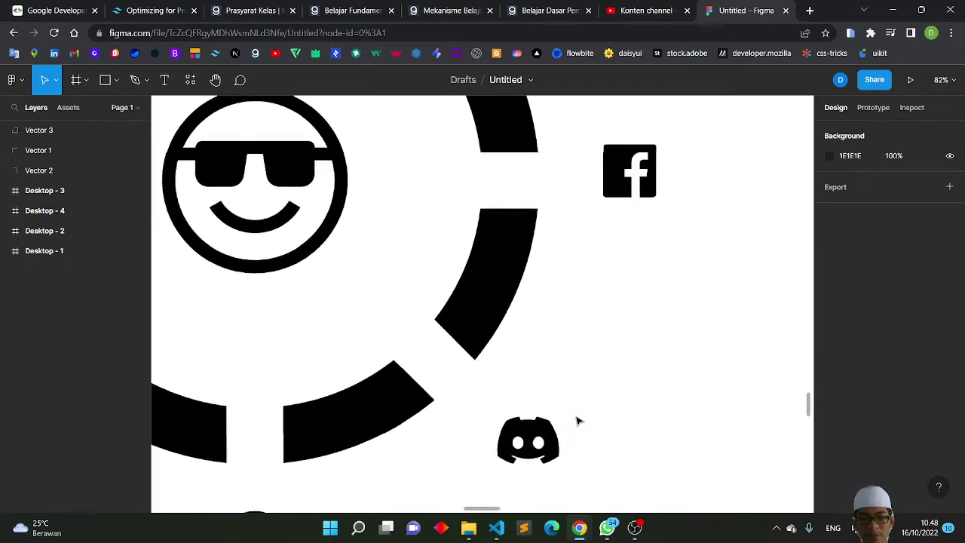
scroll(578, 420, down, 2)
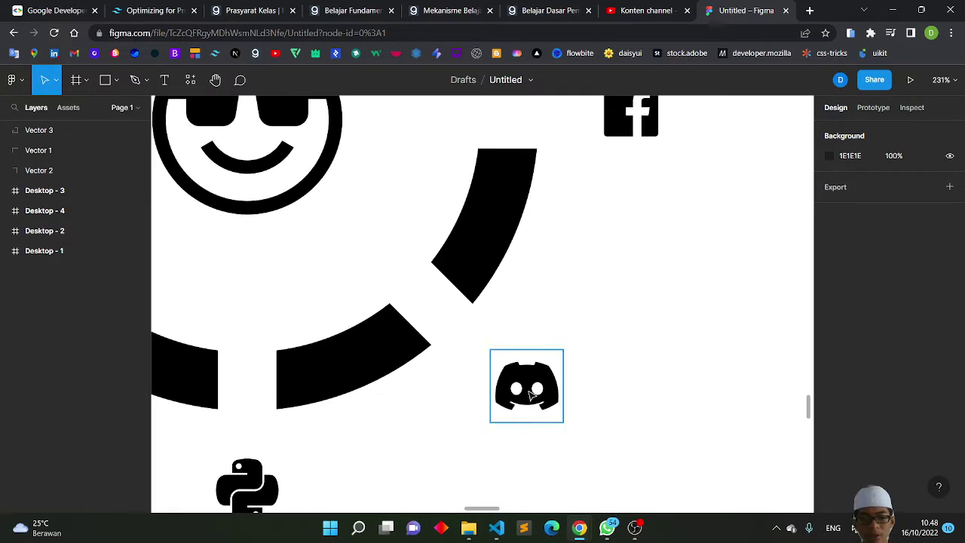
scroll(523, 392, left, 1)
scroll(523, 392, left, 3)
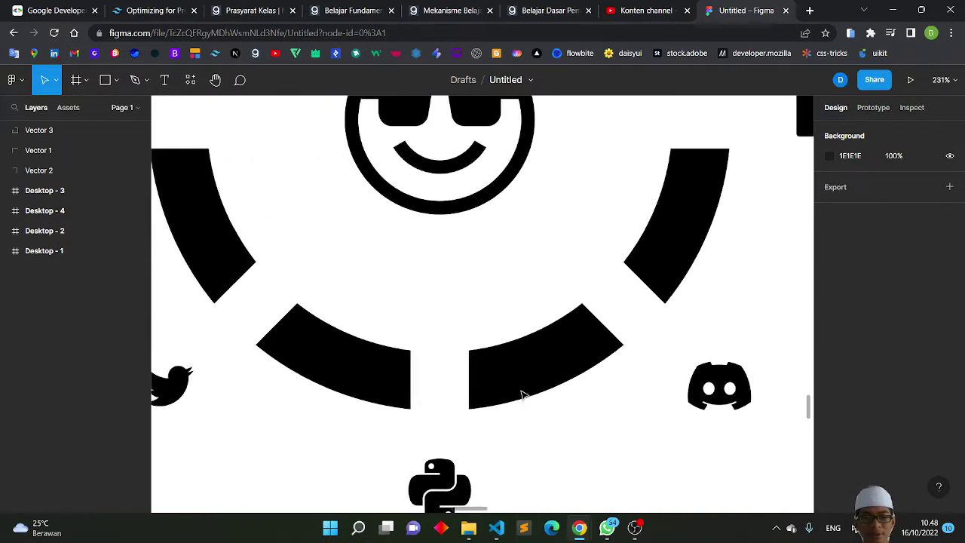
scroll(523, 392, left, 3)
scroll(524, 394, left, 2)
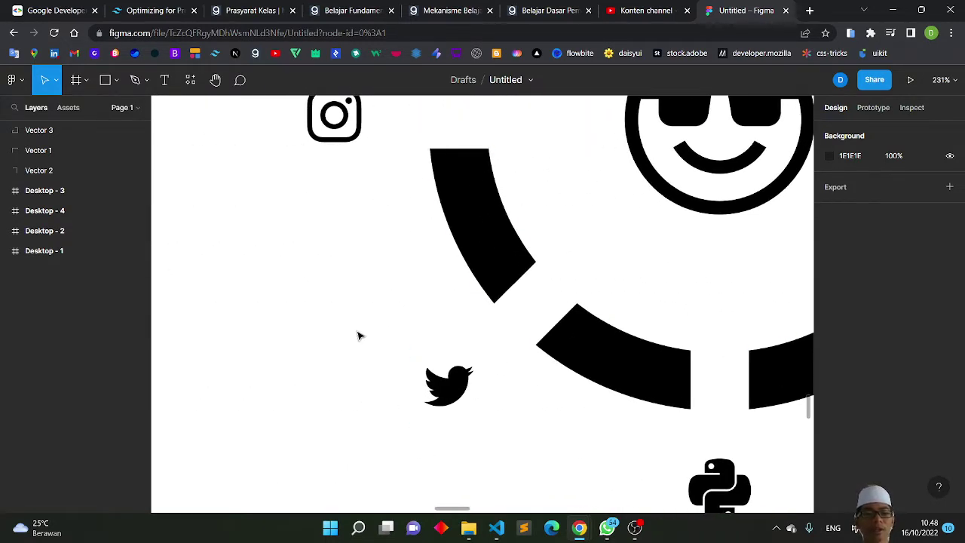
scroll(426, 367, up, 1)
scroll(426, 367, up, 1)
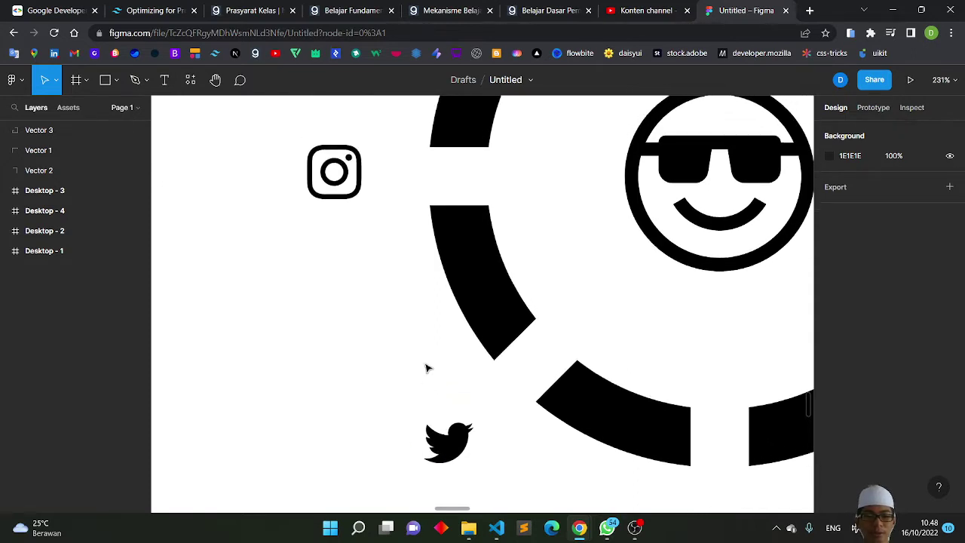
scroll(426, 367, up, 1)
scroll(426, 367, up, 3)
scroll(425, 367, up, 1)
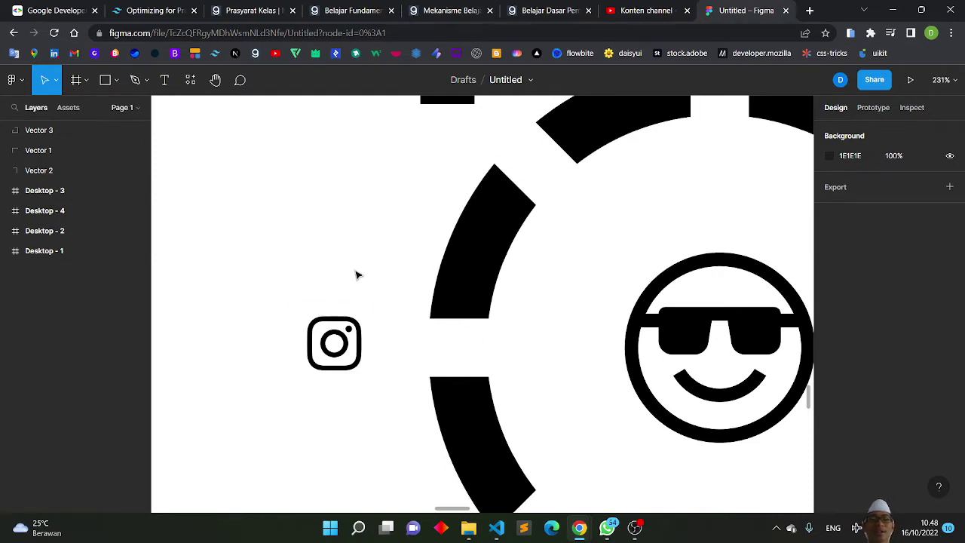
scroll(360, 321, up, 1)
scroll(360, 321, up, 2)
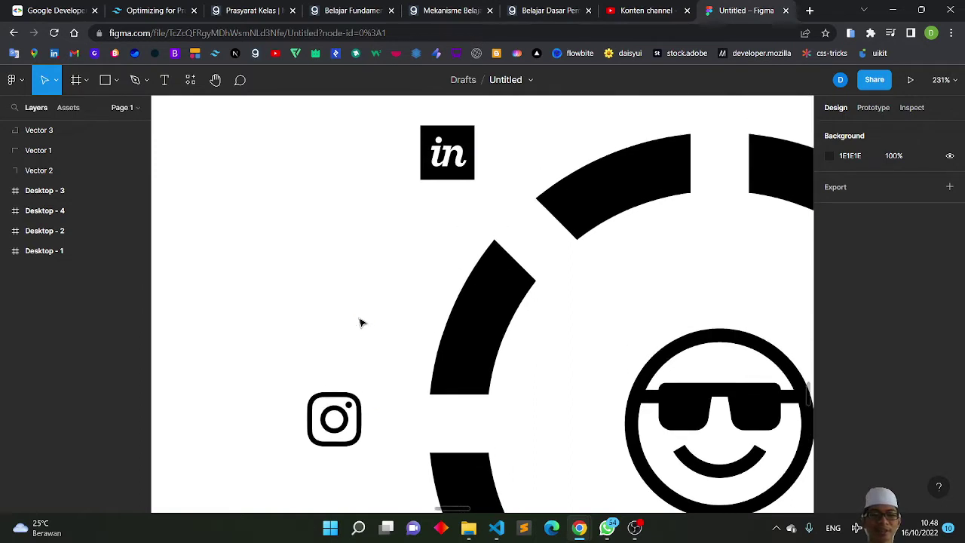
scroll(360, 322, up, 2)
scroll(360, 323, up, 3)
scroll(360, 321, right, 3)
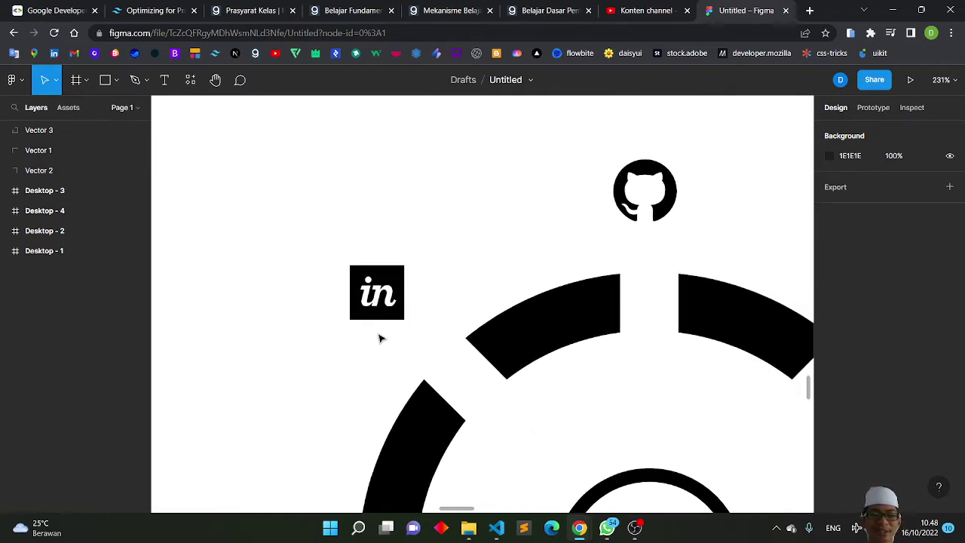
ctrl+scroll(358, 283, down, 5)
scroll(358, 283, down, 3)
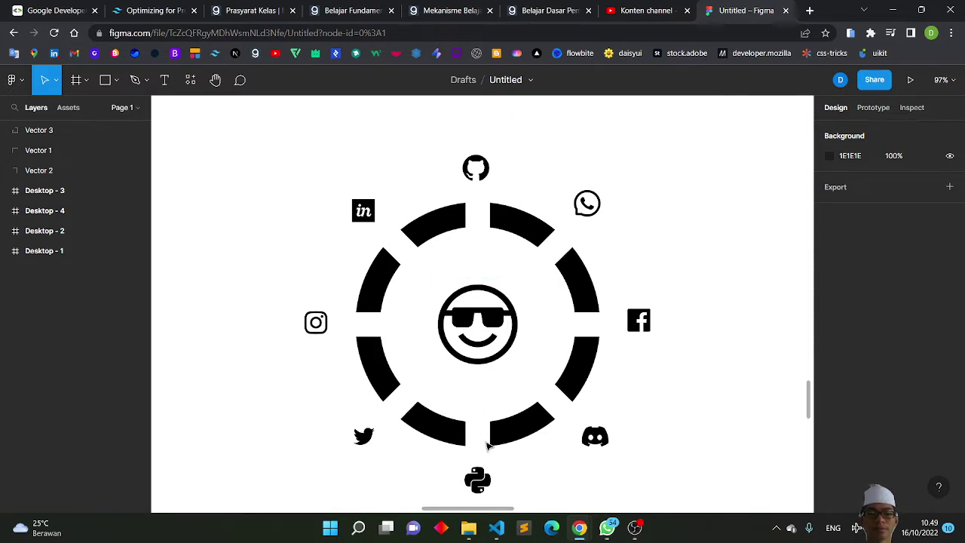
scroll(477, 482, down, 2)
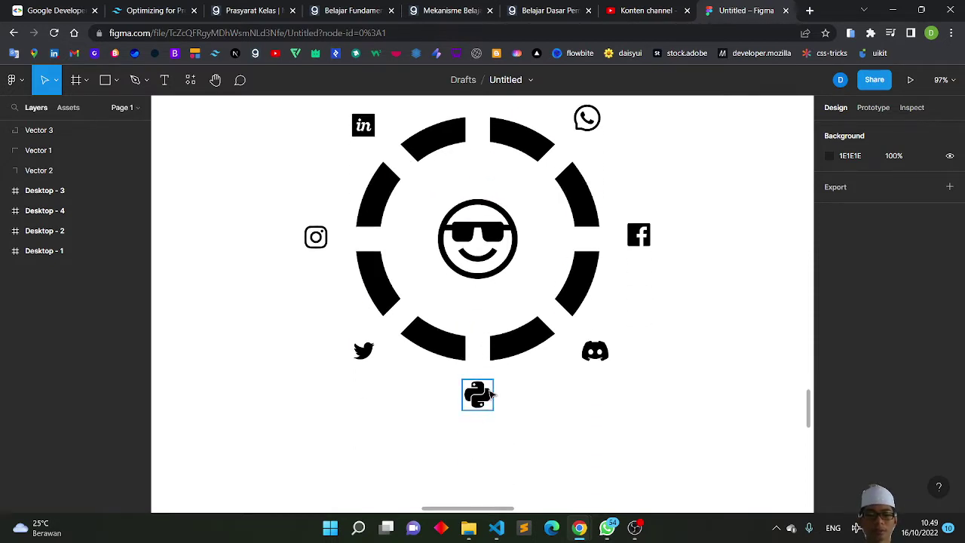
ctrl+scroll(489, 388, up, 2)
ctrl+scroll(490, 388, up, 3)
ctrl+scroll(489, 388, up, 4)
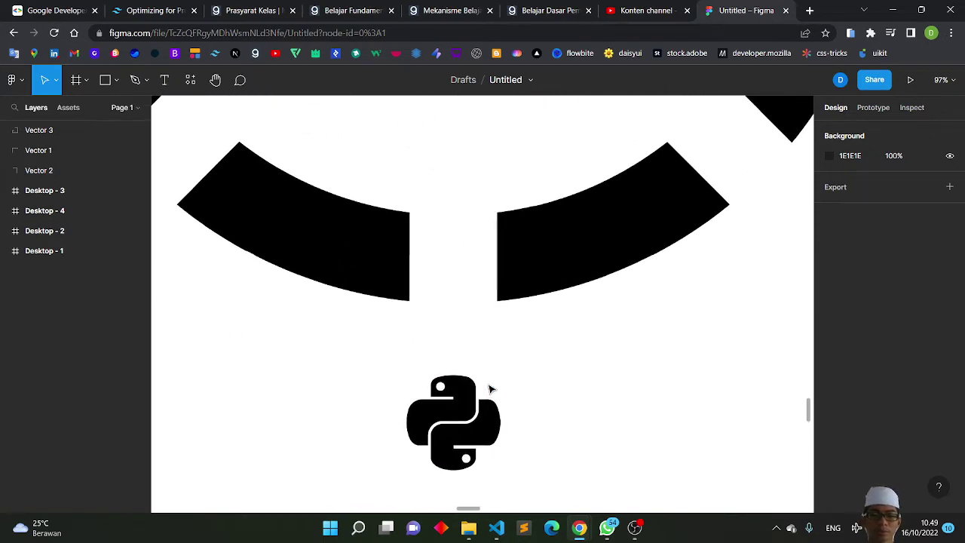
scroll(490, 388, down, 1)
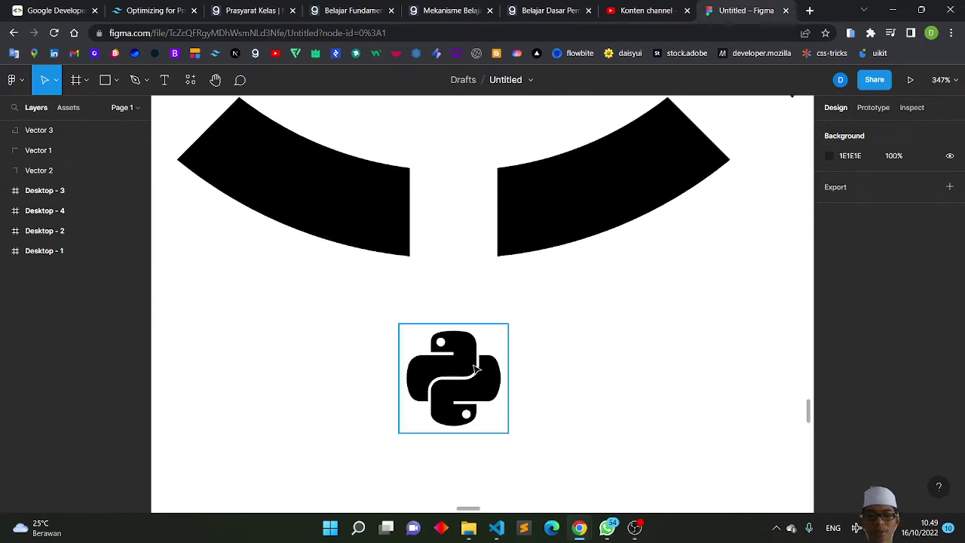
ctrl+scroll(451, 379, down, 3)
ctrl+scroll(451, 379, down, 2)
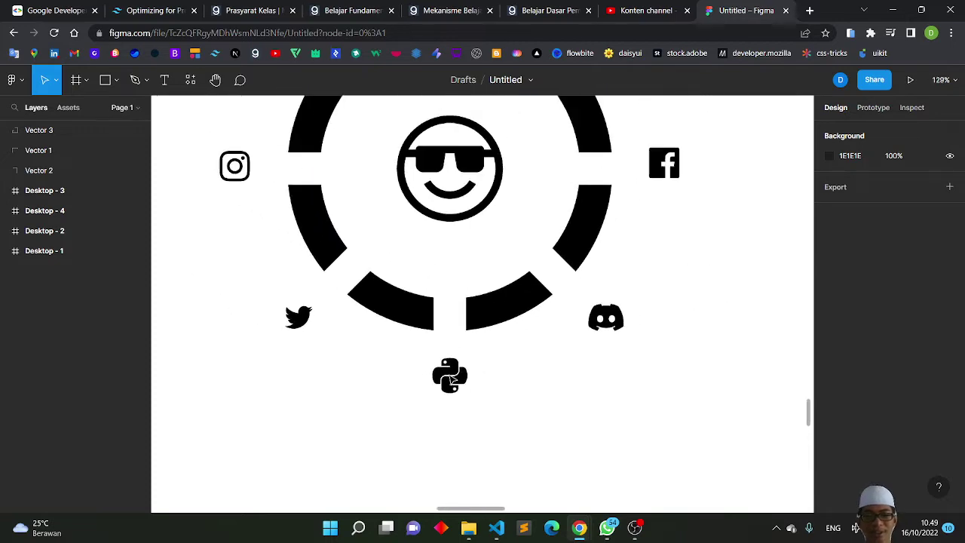
ctrl+scroll(450, 379, down, 2)
scroll(451, 380, up, 1)
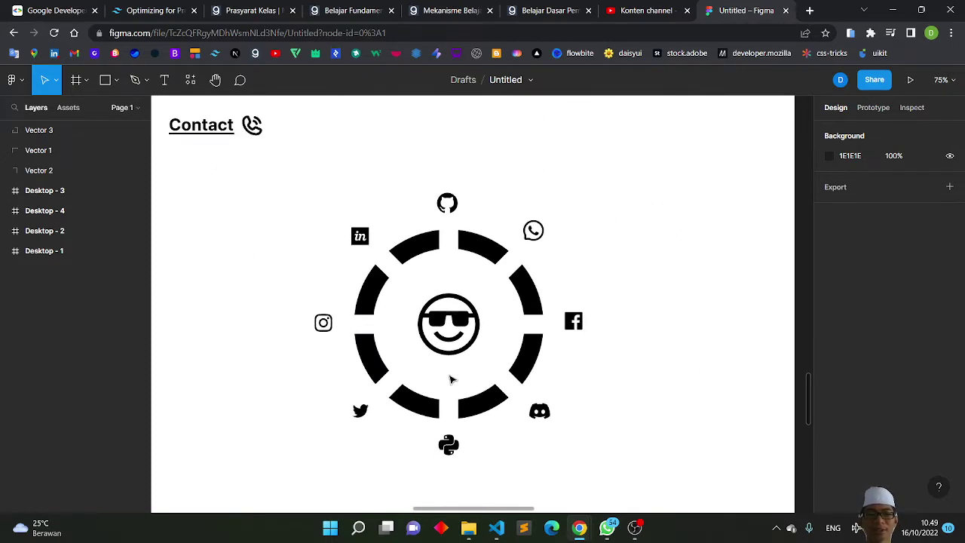
scroll(450, 379, up, 2)
scroll(451, 379, up, 5)
ctrl+scroll(451, 379, down, 3)
scroll(450, 379, up, 3)
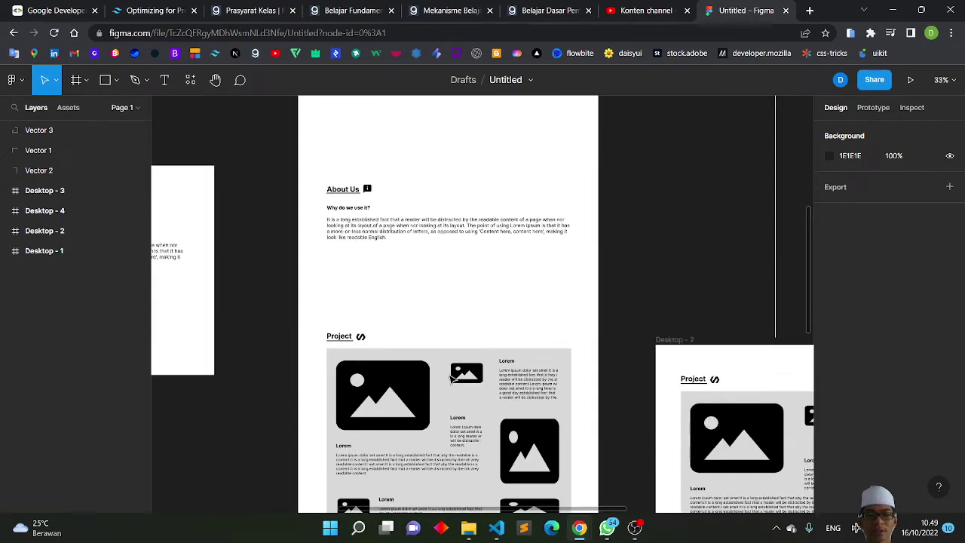
scroll(450, 379, up, 1)
scroll(451, 379, up, 3)
scroll(451, 380, up, 1)
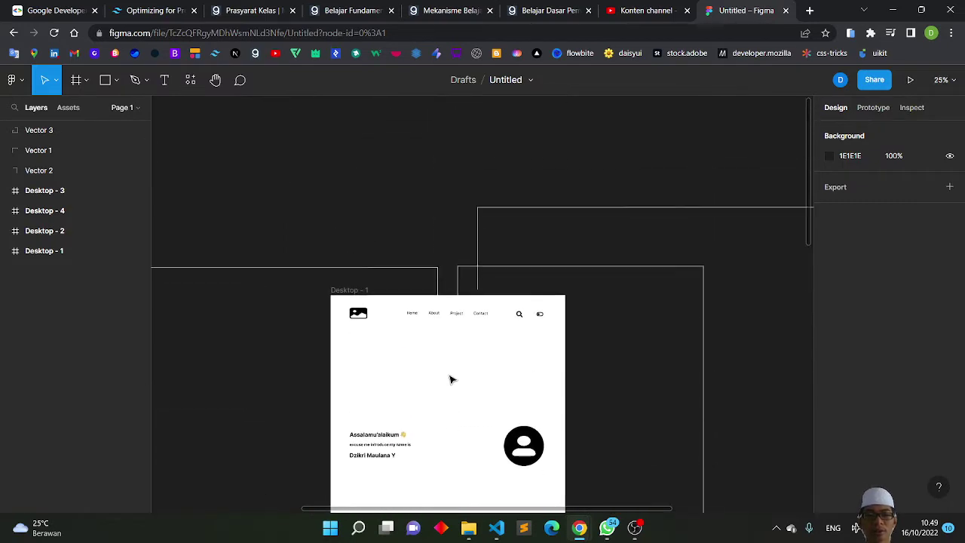
scroll(450, 379, down, 1)
ctrl+scroll(450, 379, down, 1)
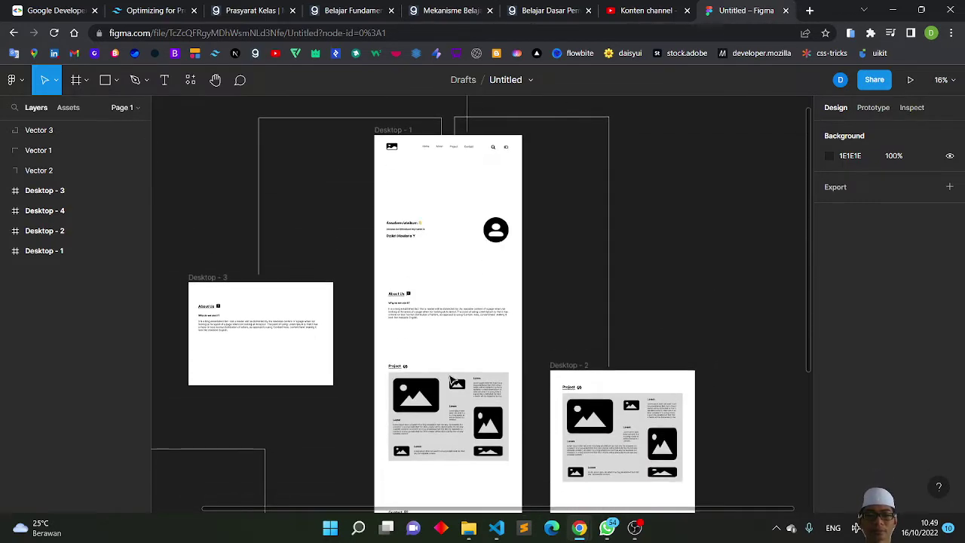
scroll(450, 380, down, 3)
scroll(450, 379, down, 2)
scroll(449, 379, right, 3)
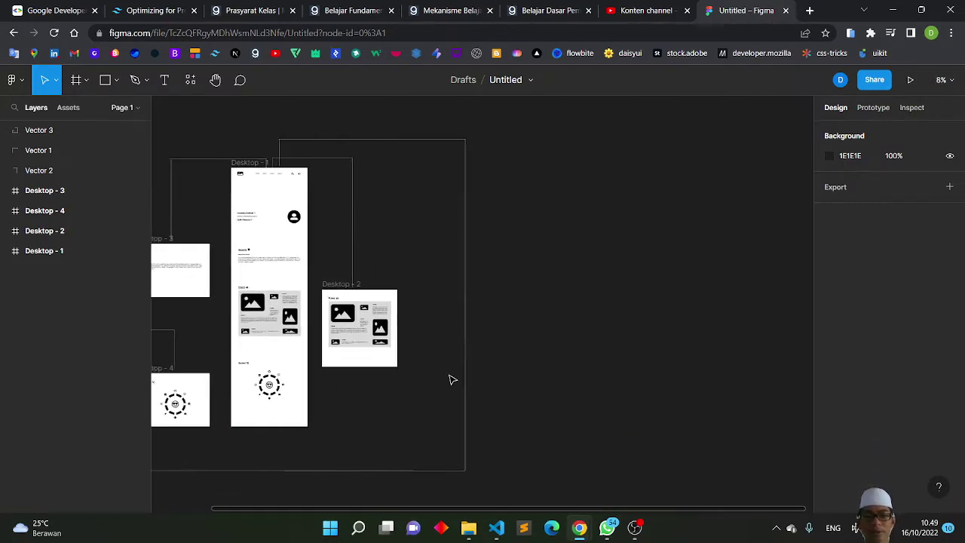
scroll(447, 379, left, 6)
scroll(455, 381, right, 1)
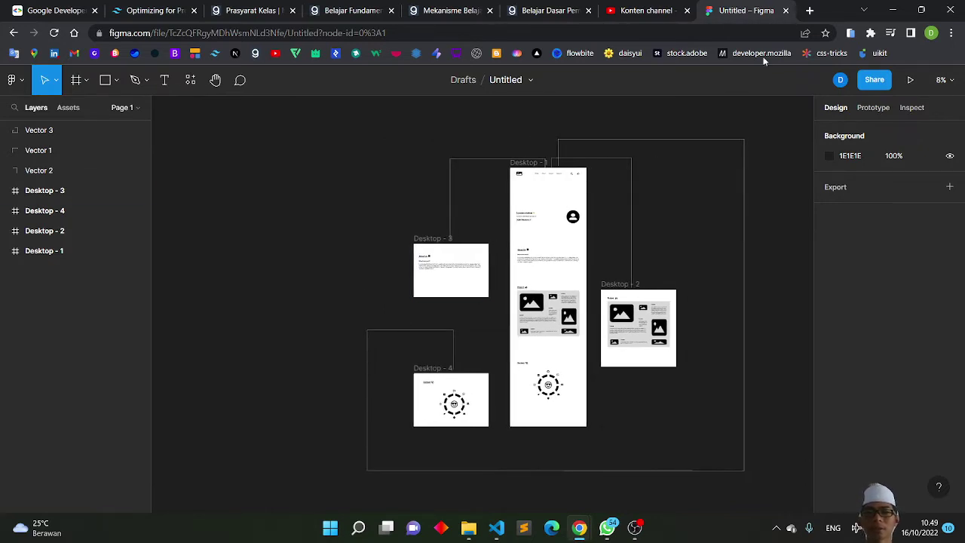
Open a new Chrome tab and go to the autocompleted figma address.
click(810, 11)
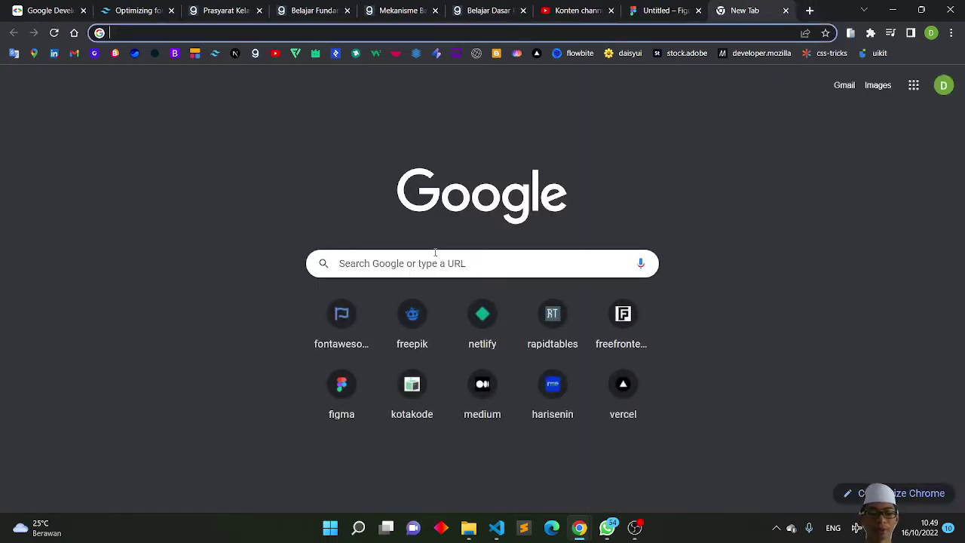
text(figm)
key(Return)
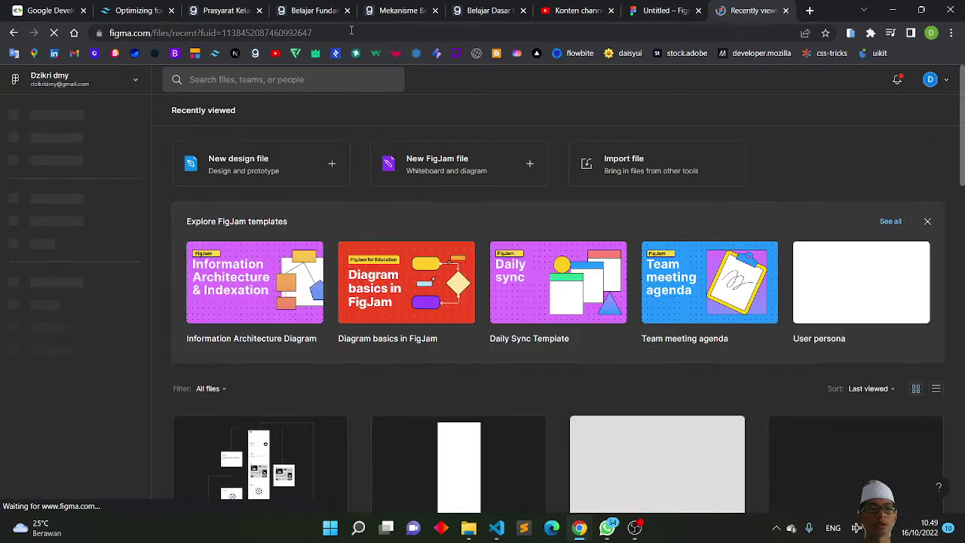
Google search 'figma' from the address bar and open figma.com from the results.
click(352, 33)
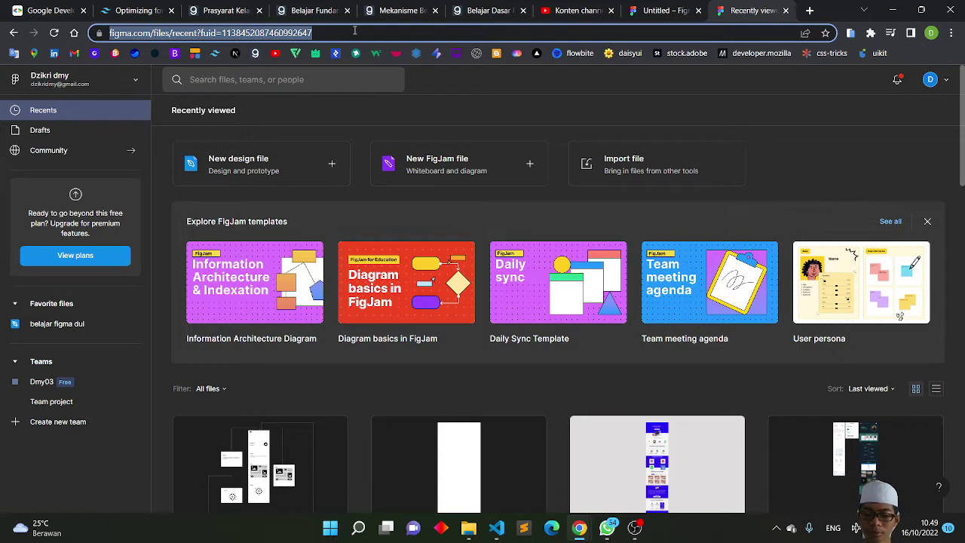
click(354, 32)
key(BackSpace)
key(BackSpace)
key(BackSpace)
key(BackSpace)
key(BackSpace)
key(BackSpace)
key(BackSpace)
key(BackSpace)
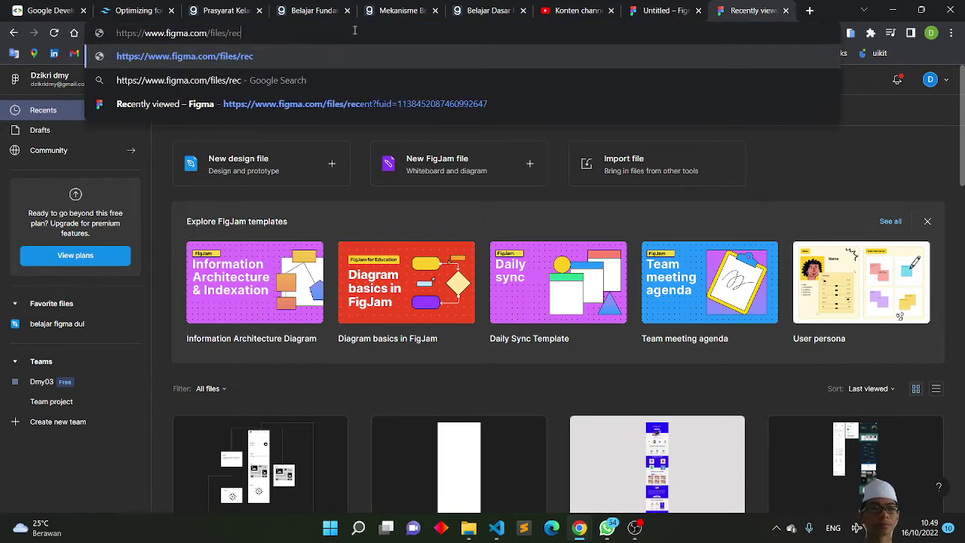
key(BackSpace)
key(BackSpace)
key(BackSpace)
key(BackSpace)
key(BackSpace)
key(BackSpace)
text(f)
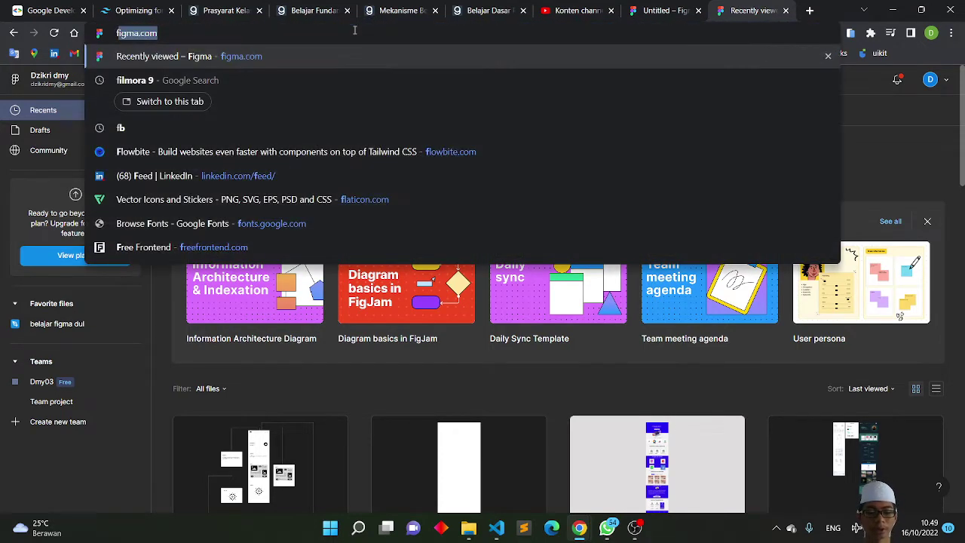
text(igma)
key(BackSpace)
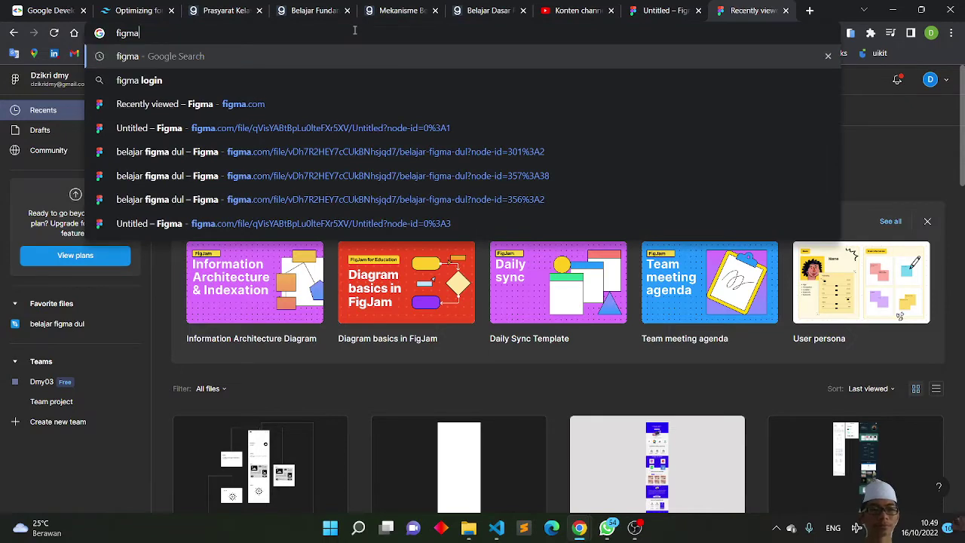
key(Return)
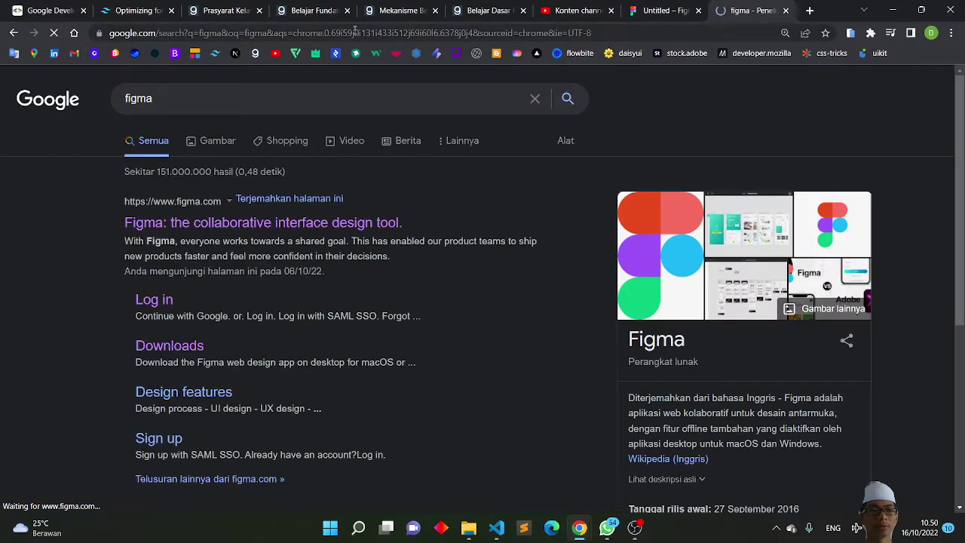
click(288, 223)
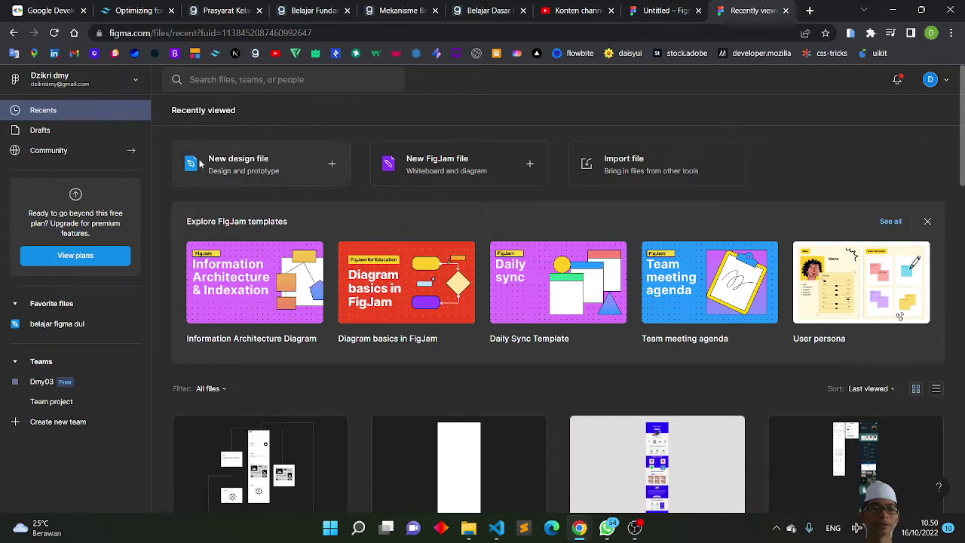
mouse_move(406, 282)
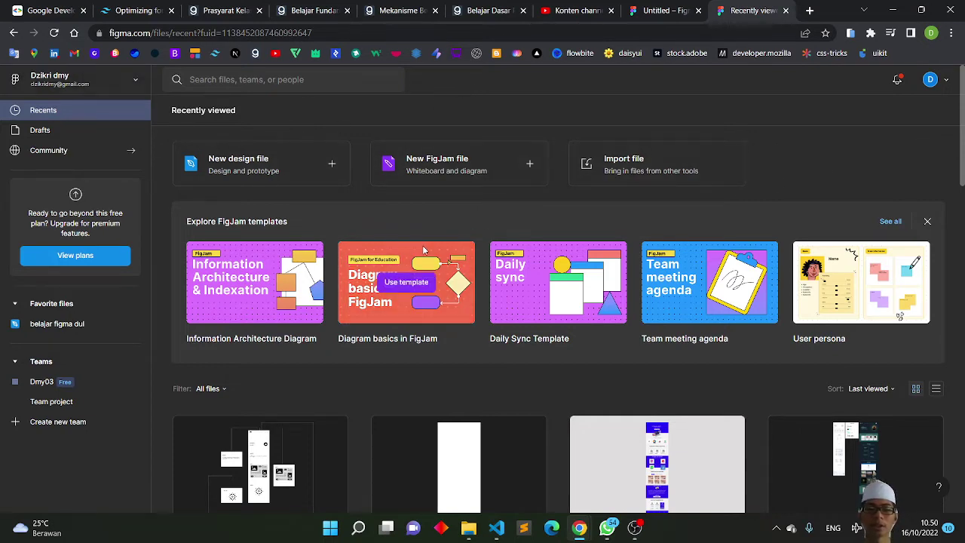
Create a blank design file from the New design file card on Recently viewed.
scroll(424, 249, down, 1)
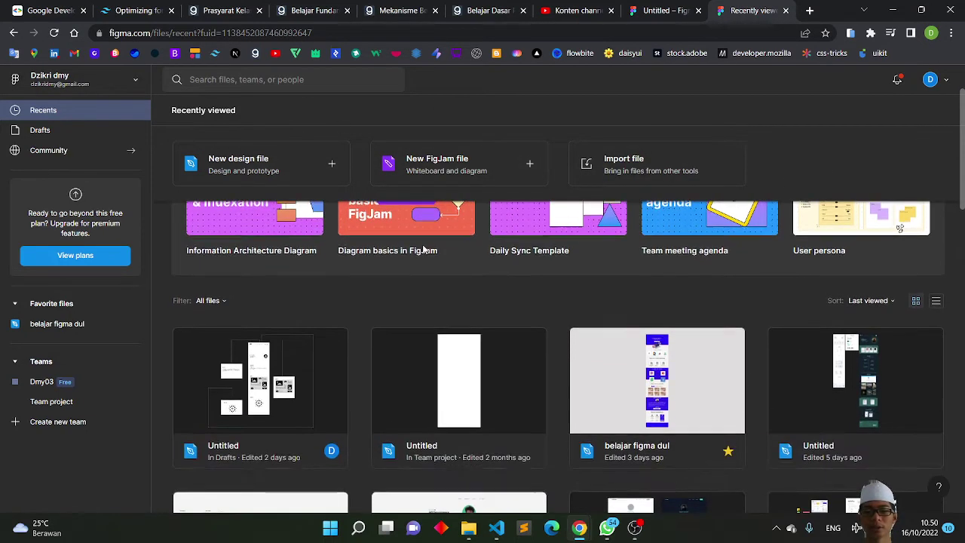
scroll(424, 248, up, 1)
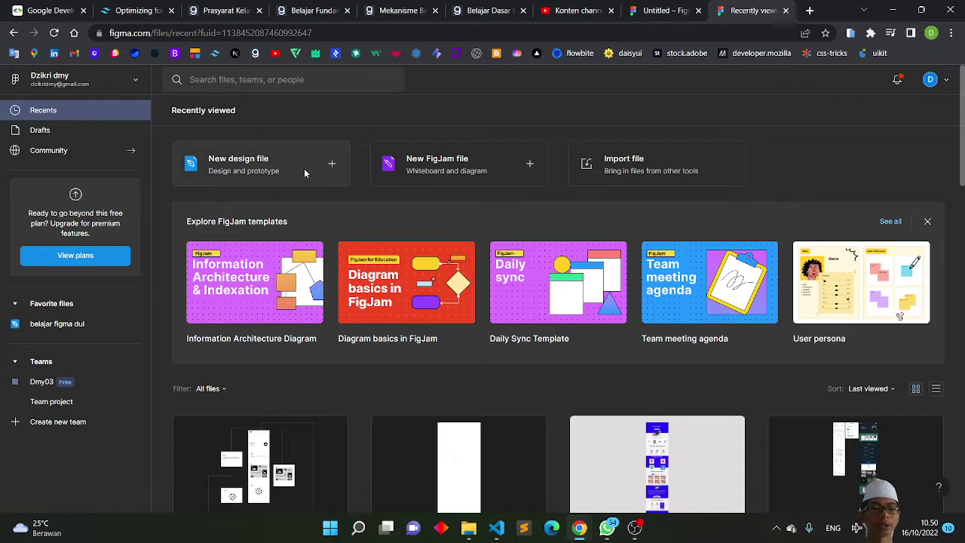
click(337, 169)
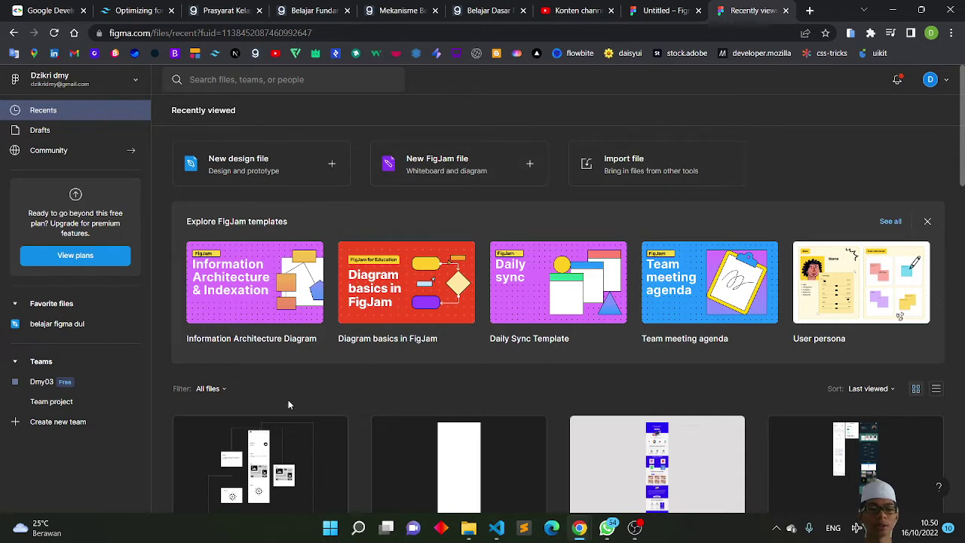
click(275, 172)
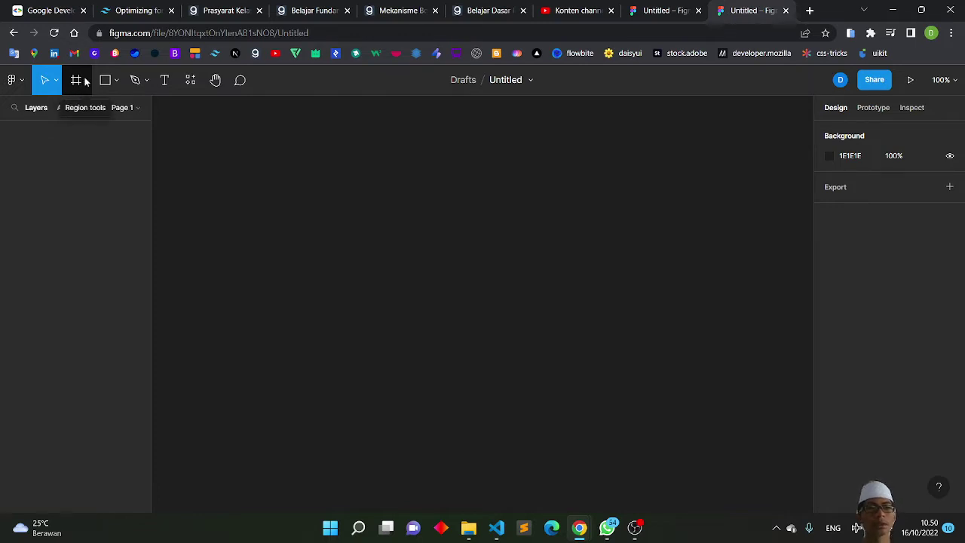
Pick the Frame tool and browse the Phone and Tablet frame presets.
click(86, 82)
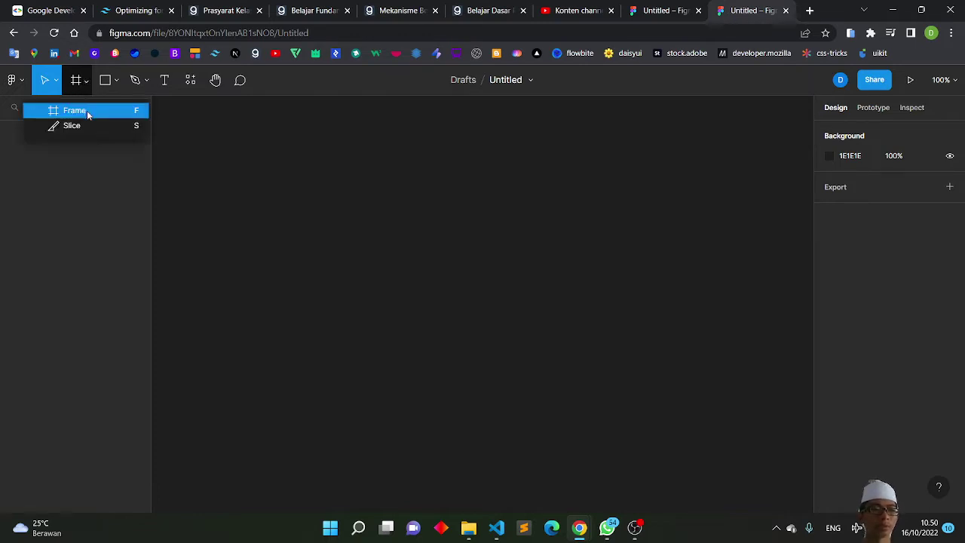
click(86, 110)
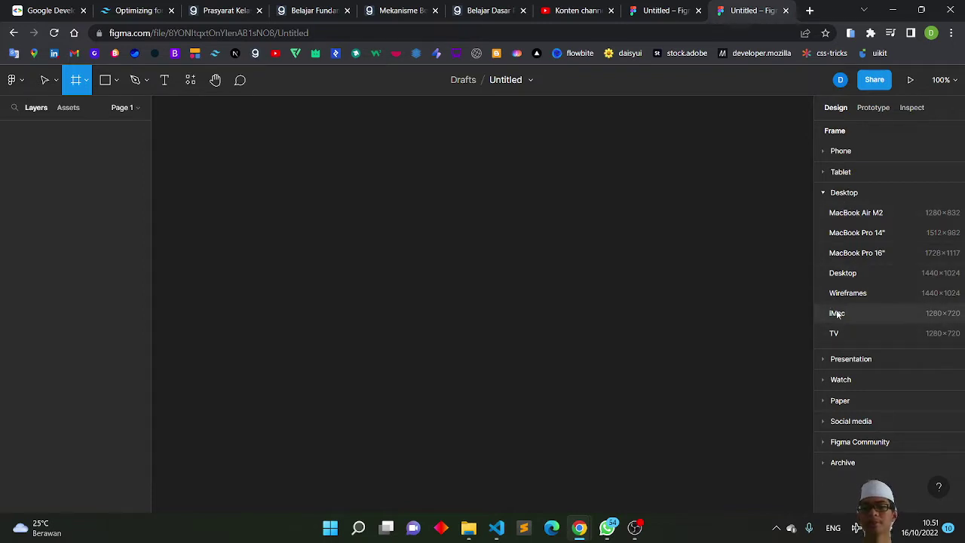
click(834, 155)
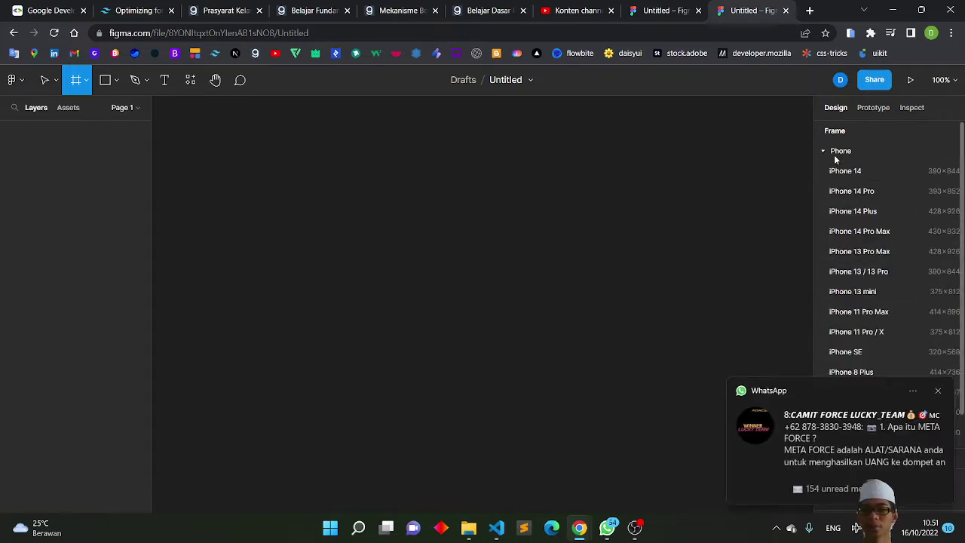
click(937, 393)
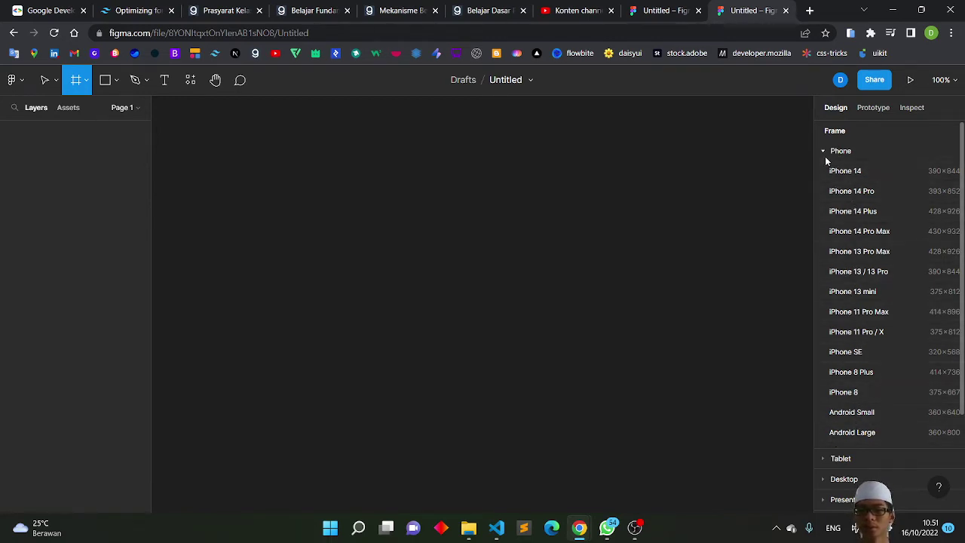
click(823, 152)
click(827, 173)
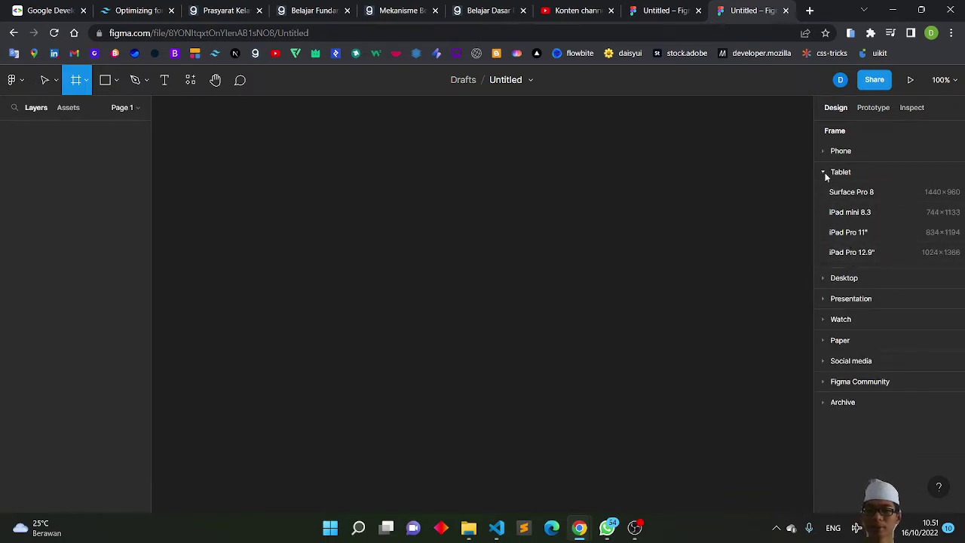
click(825, 173)
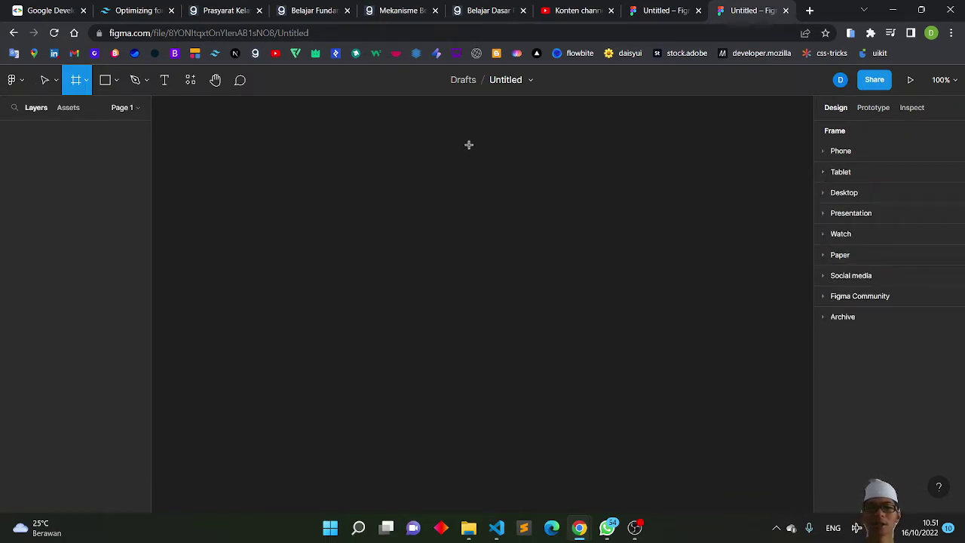
Check the reference file, then add a Desktop 1440×1024 frame from the presets.
click(678, 8)
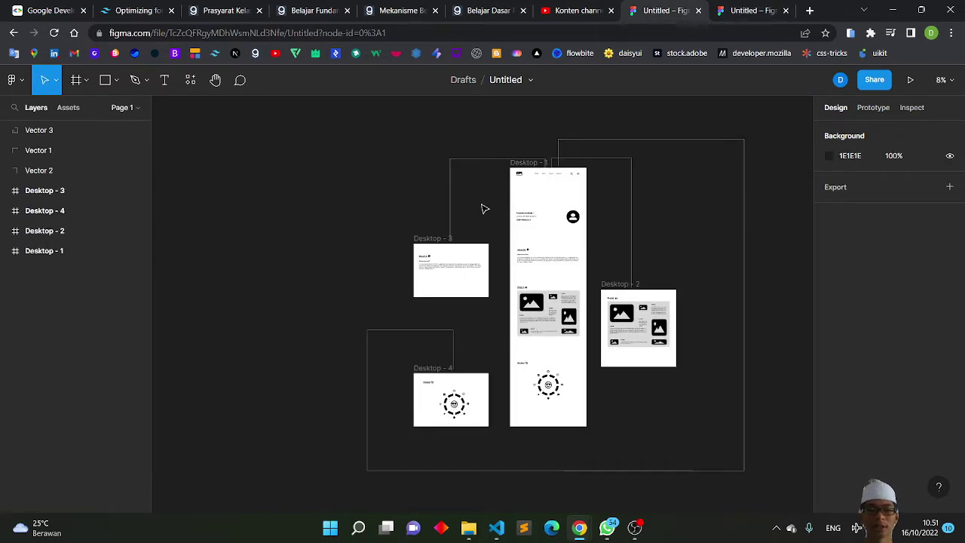
scroll(507, 253, up, 5)
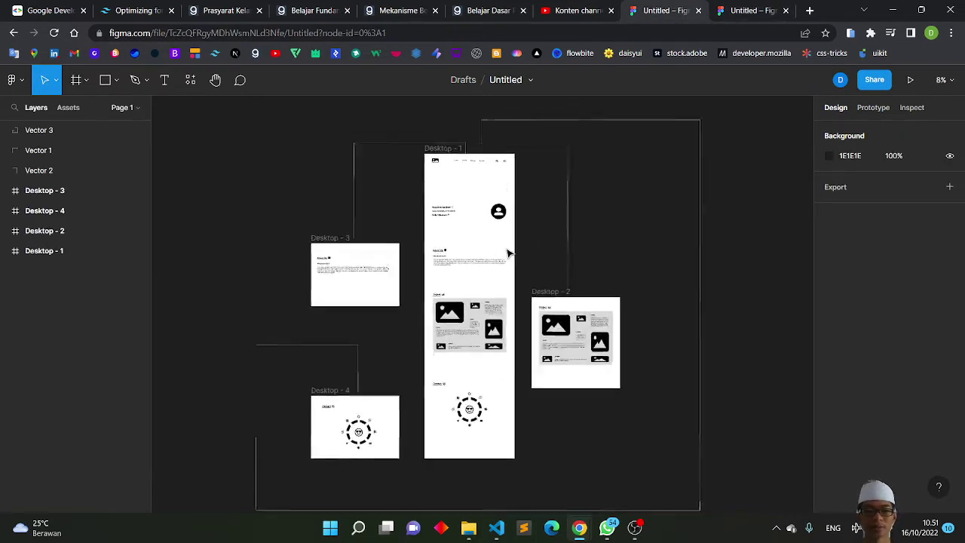
click(722, 8)
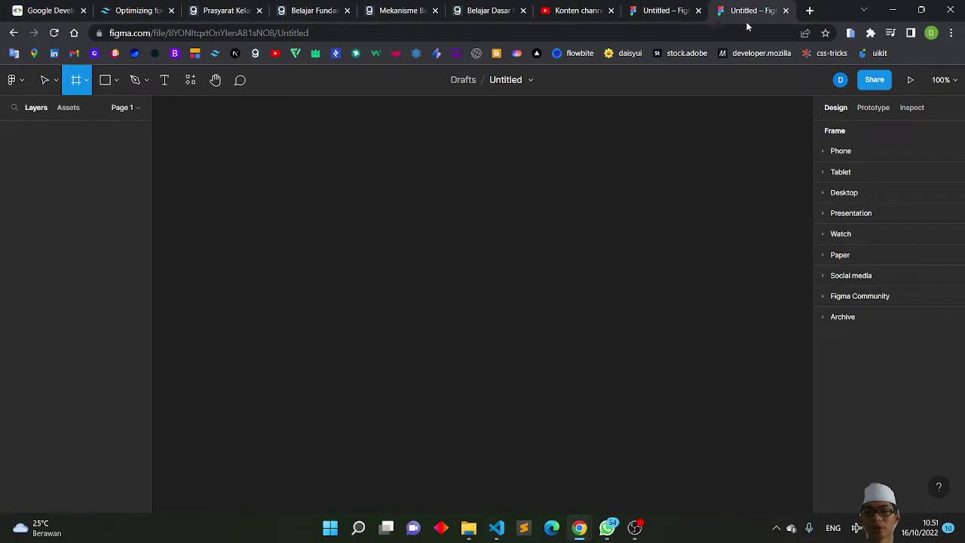
click(822, 192)
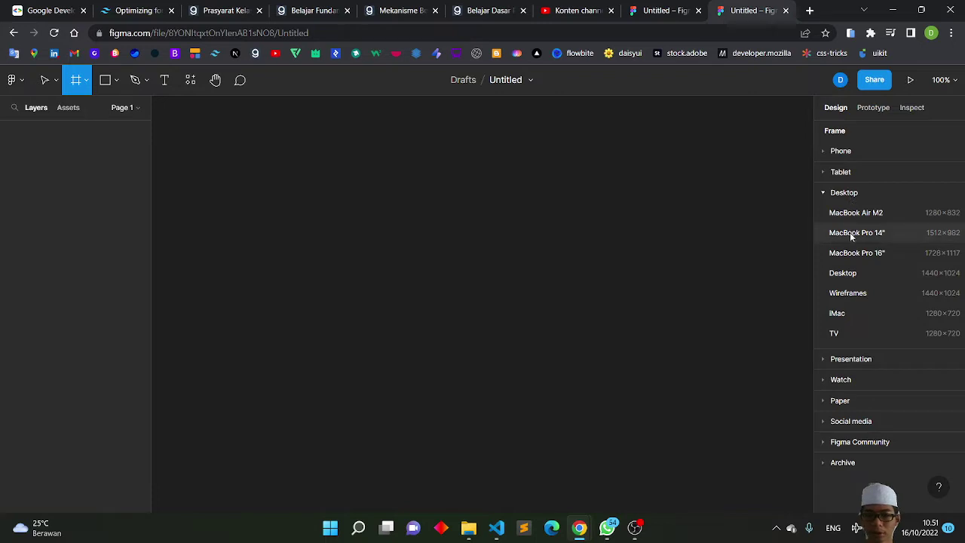
click(832, 278)
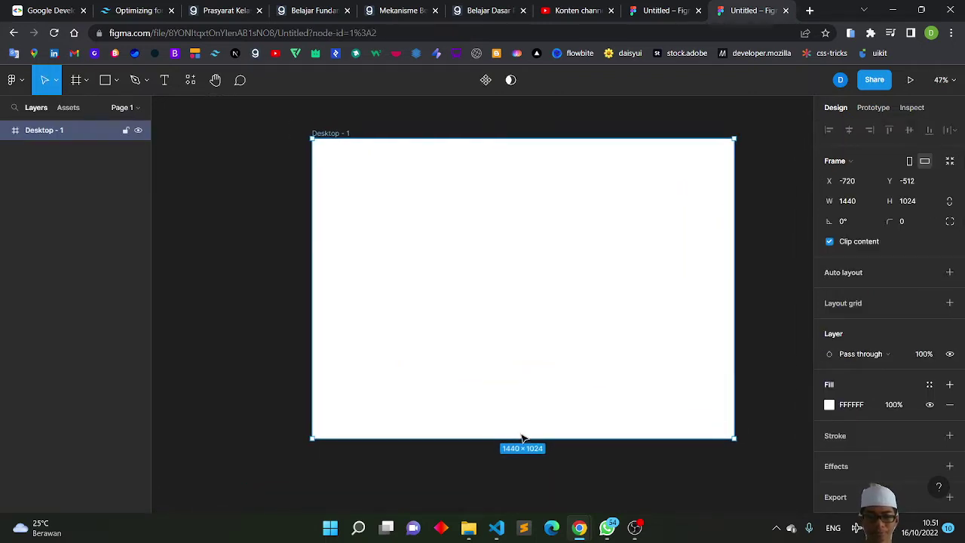
Drag Desktop - 1's bottom edge until it measures 1440×5109, then deselect it.
mouse_move(514, 437)
mouse_down()
mouse_move(530, 539)
mouse_move(527, 403)
mouse_up()
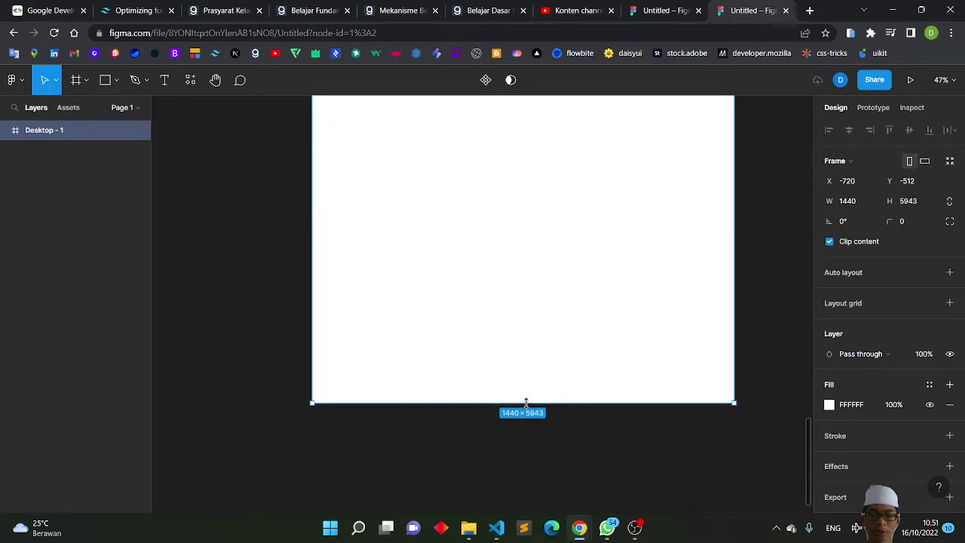
scroll(518, 303, down, 3)
scroll(519, 302, down, 2)
scroll(519, 302, up, 5)
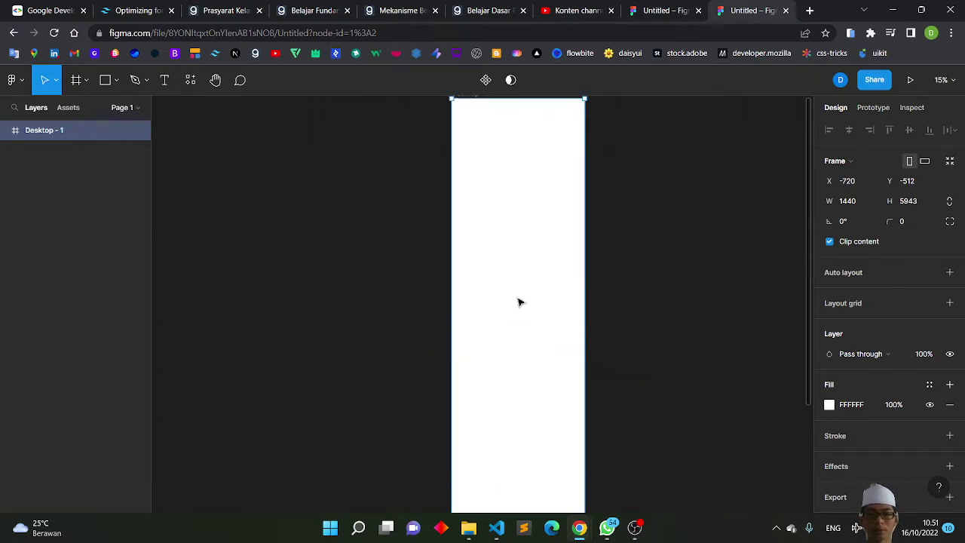
scroll(518, 303, up, 5)
scroll(519, 302, down, 3)
scroll(518, 302, down, 2)
scroll(518, 302, up, 1)
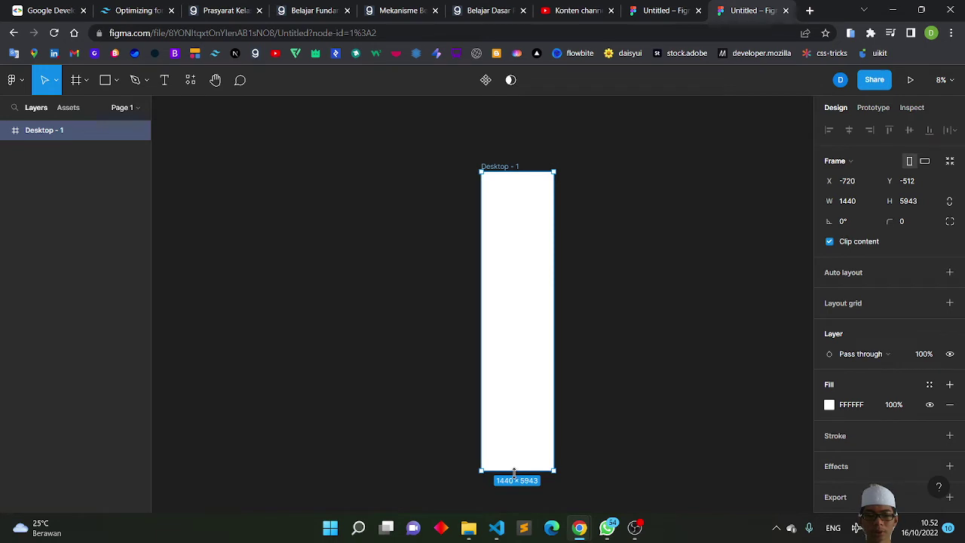
drag(514, 472, 519, 428)
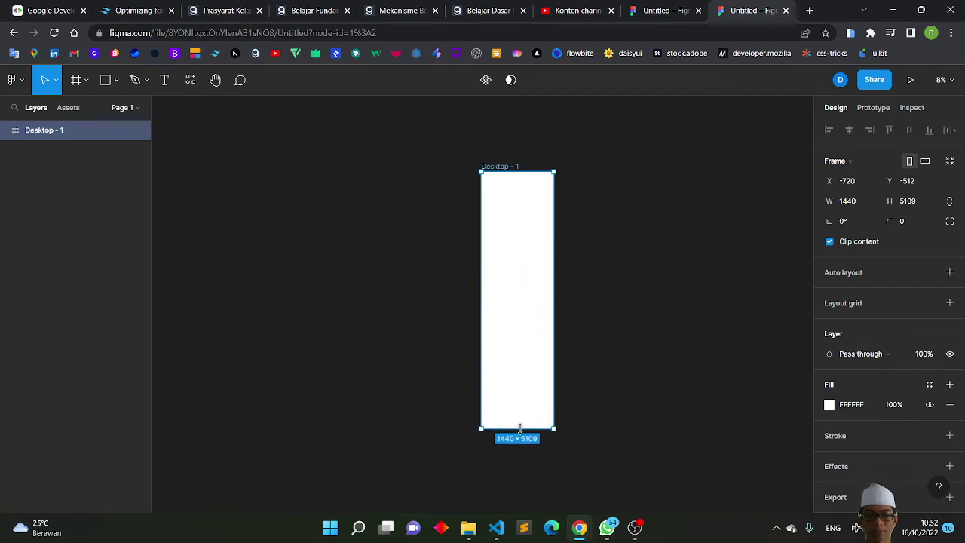
scroll(530, 297, up, 2)
scroll(530, 297, up, 2)
scroll(530, 297, up, 1)
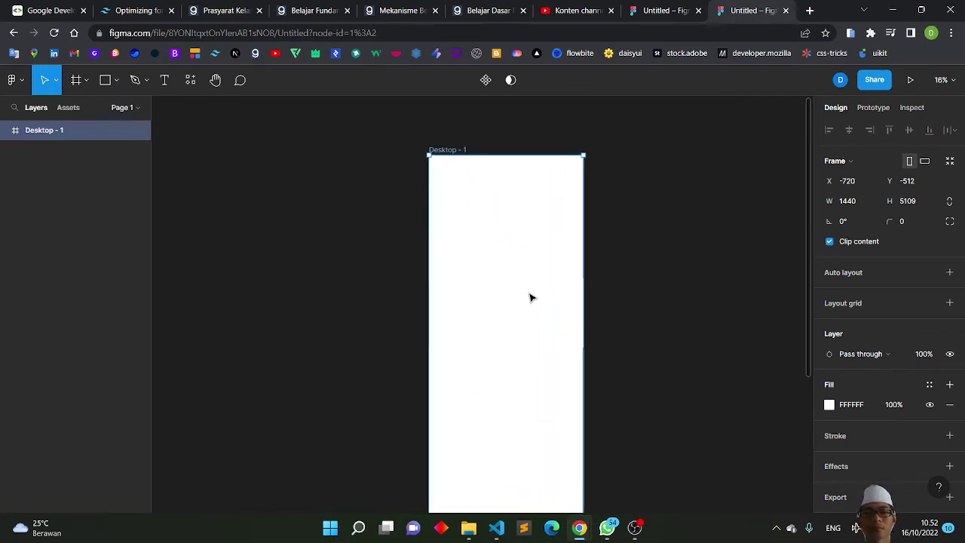
scroll(530, 297, up, 3)
click(766, 287)
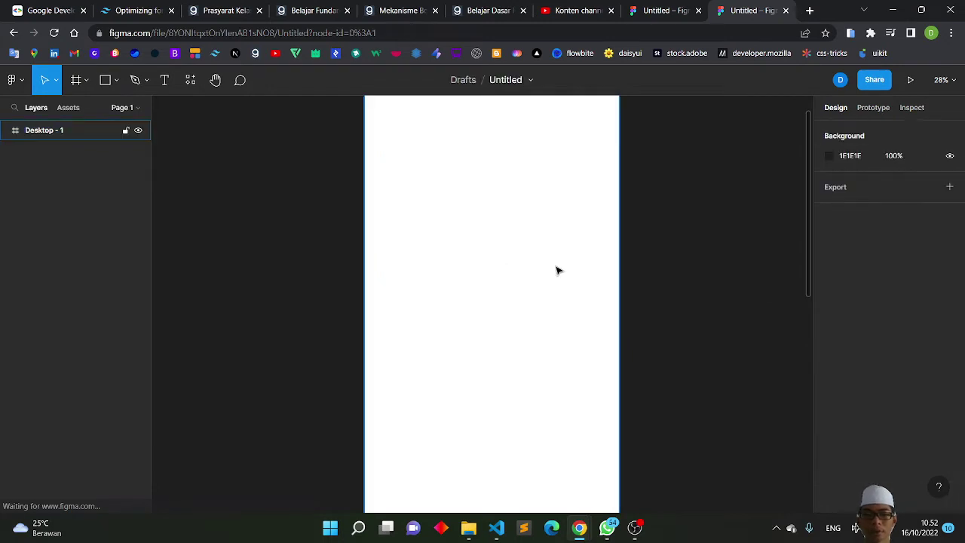
scroll(528, 264, up, 2)
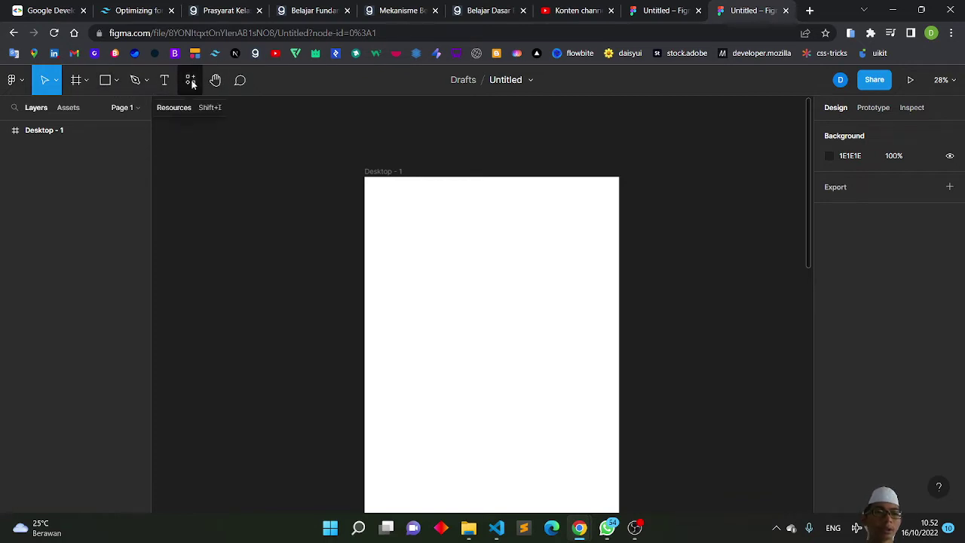
Search Find more plugins for Iconify and open the Iconify plugin page.
click(12, 80)
mouse_move(37, 278)
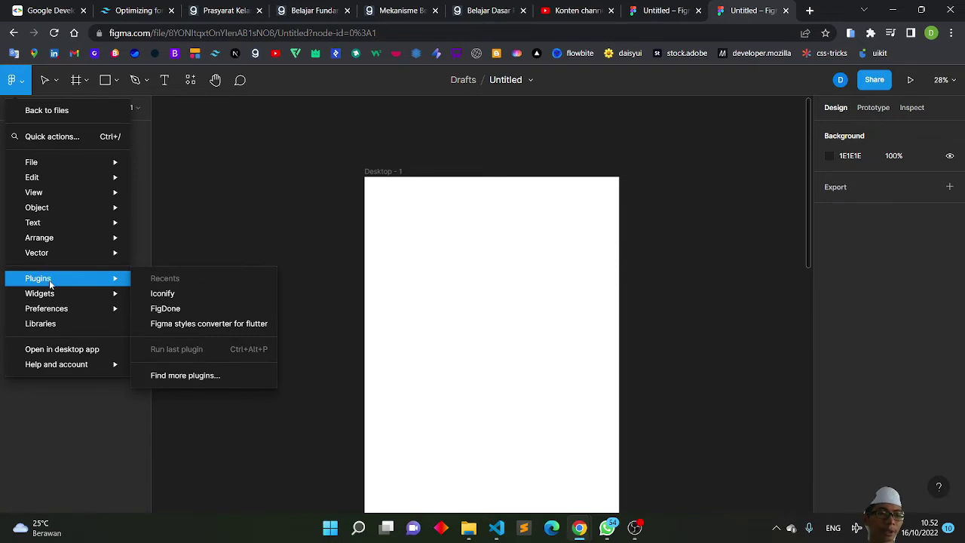
click(185, 376)
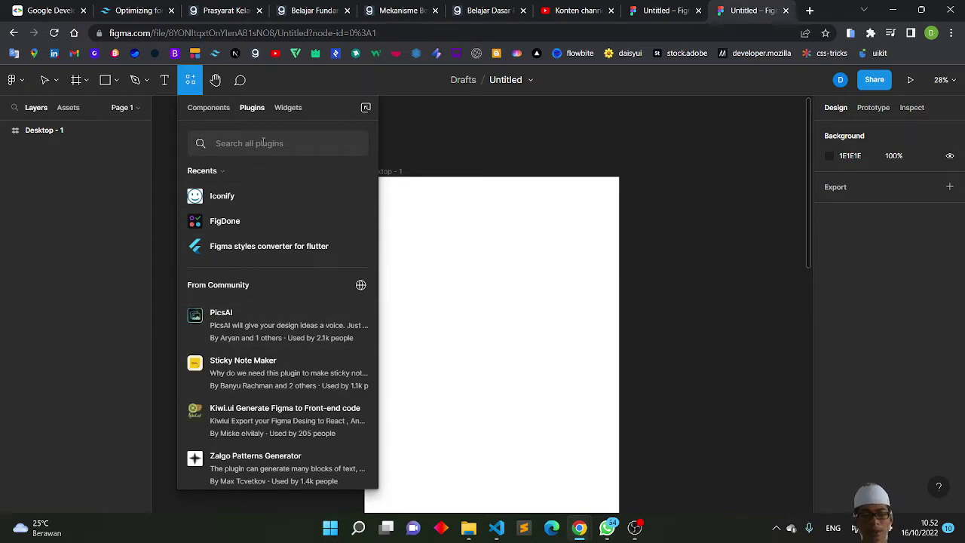
text(incon)
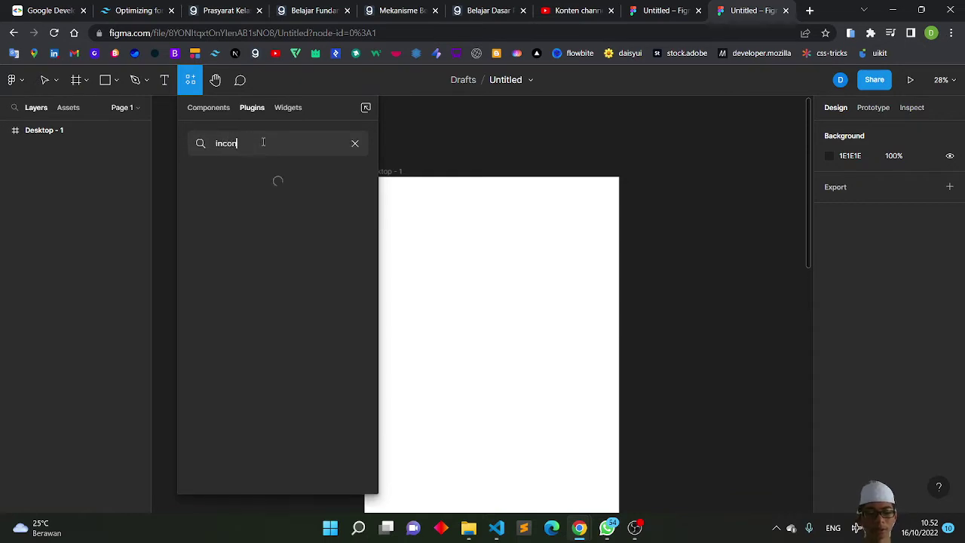
text(ify)
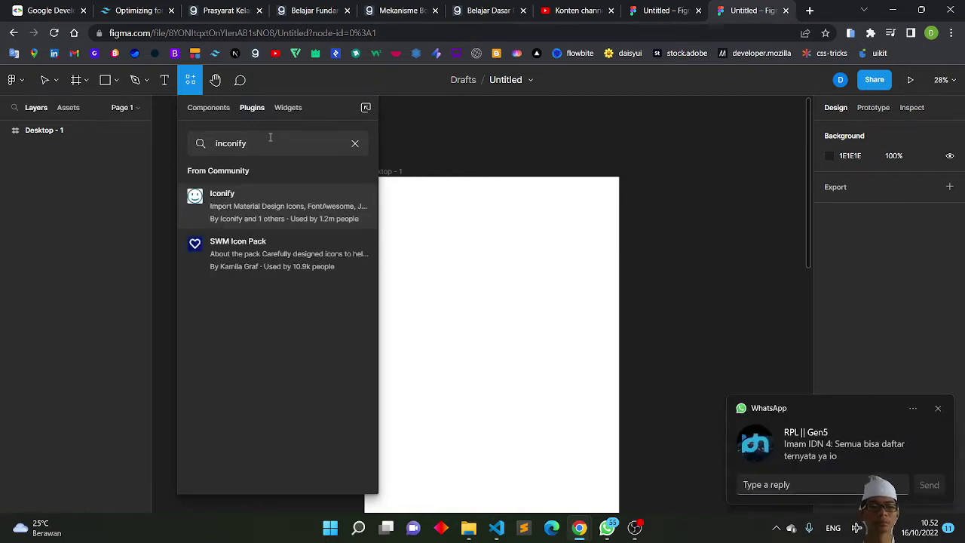
click(938, 412)
click(250, 207)
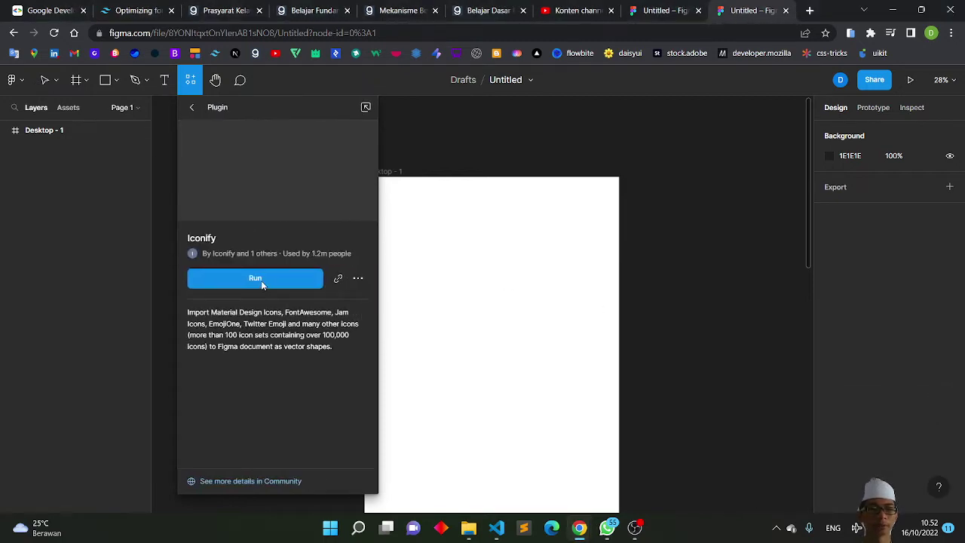
Run Iconify and browse its window showing the 'whats app' search result.
click(256, 279)
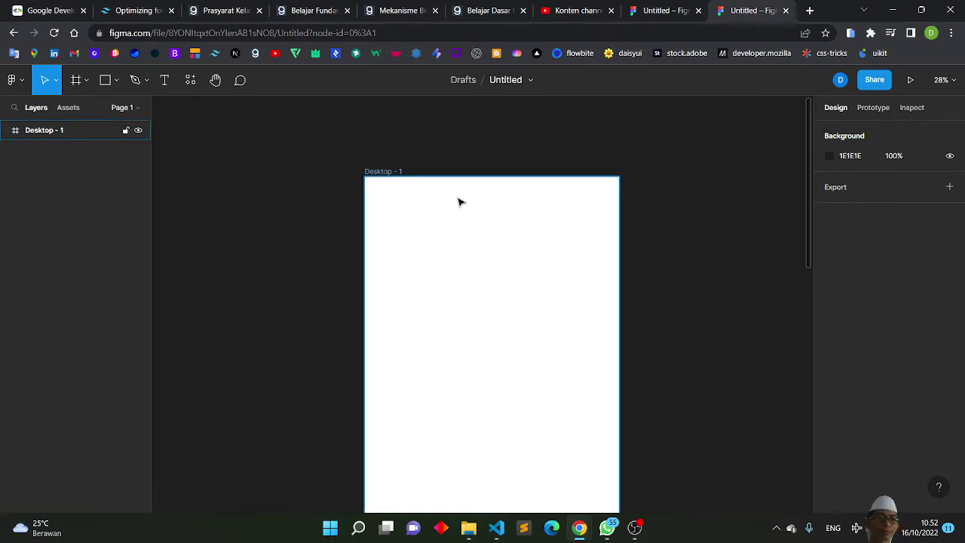
scroll(422, 180, down, 1)
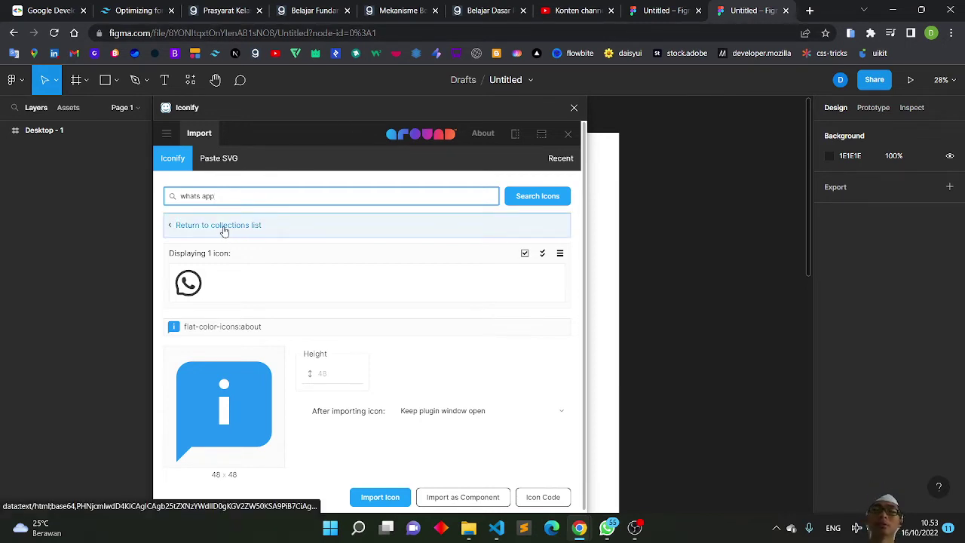
scroll(400, 301, down, 1)
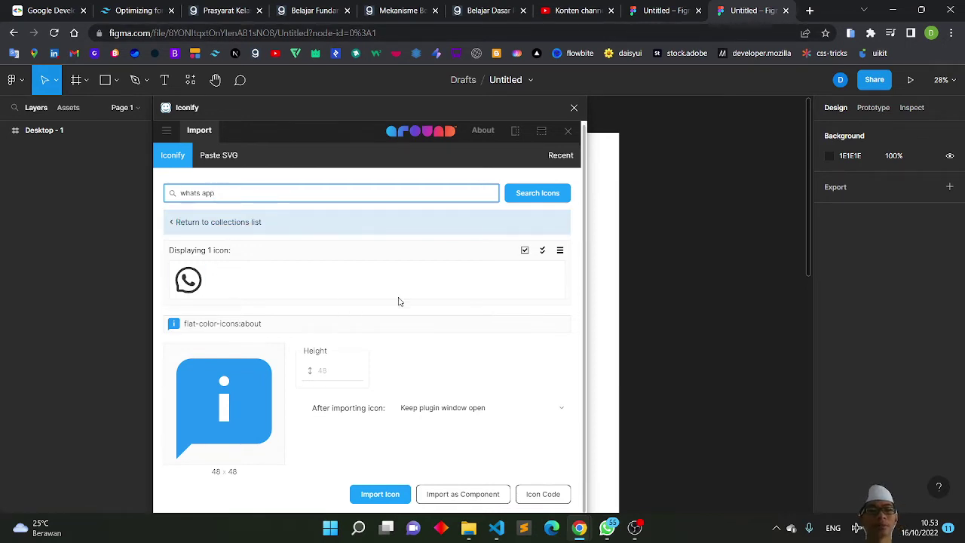
click(660, 9)
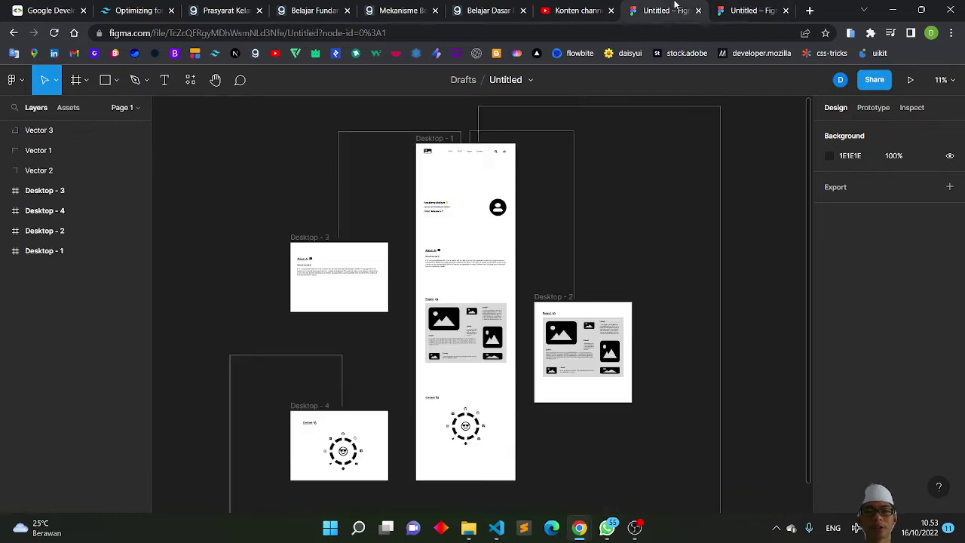
scroll(466, 424, up, 5)
scroll(467, 423, up, 5)
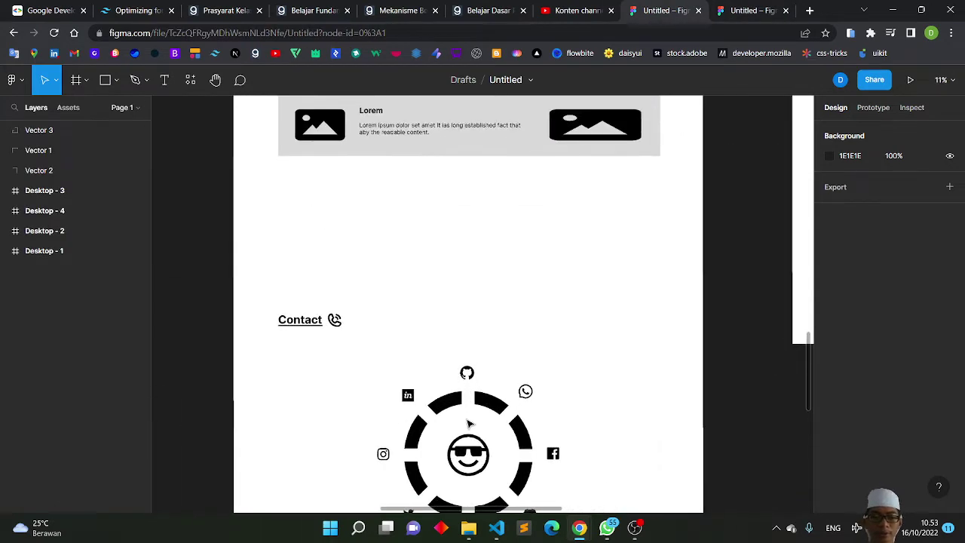
scroll(467, 423, down, 3)
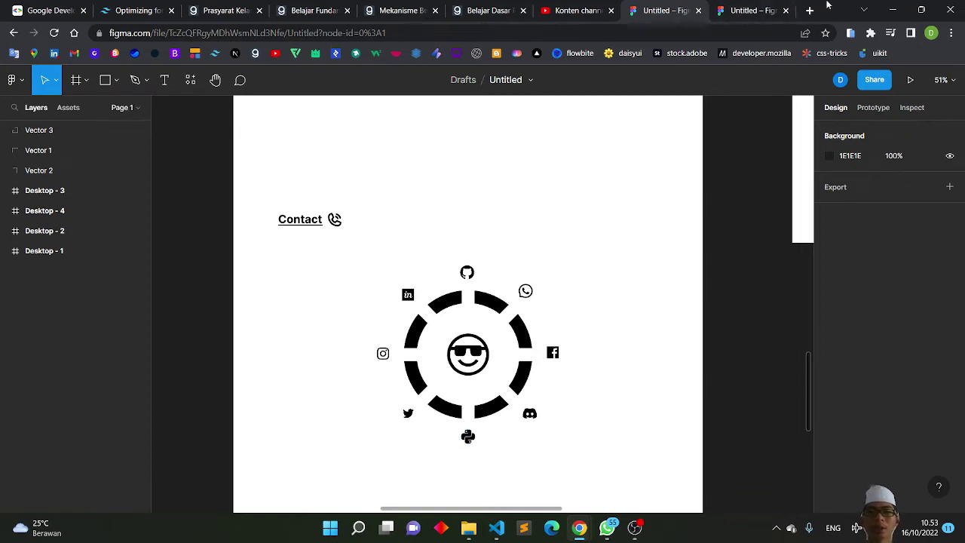
click(734, 7)
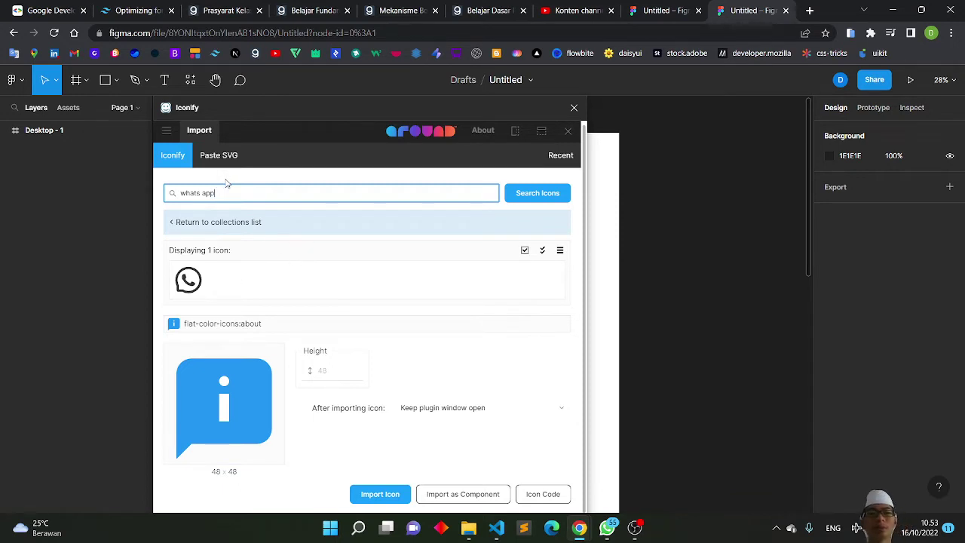
Clear the Iconify search and browse the full icon grid.
key(BackSpace)
text(all)
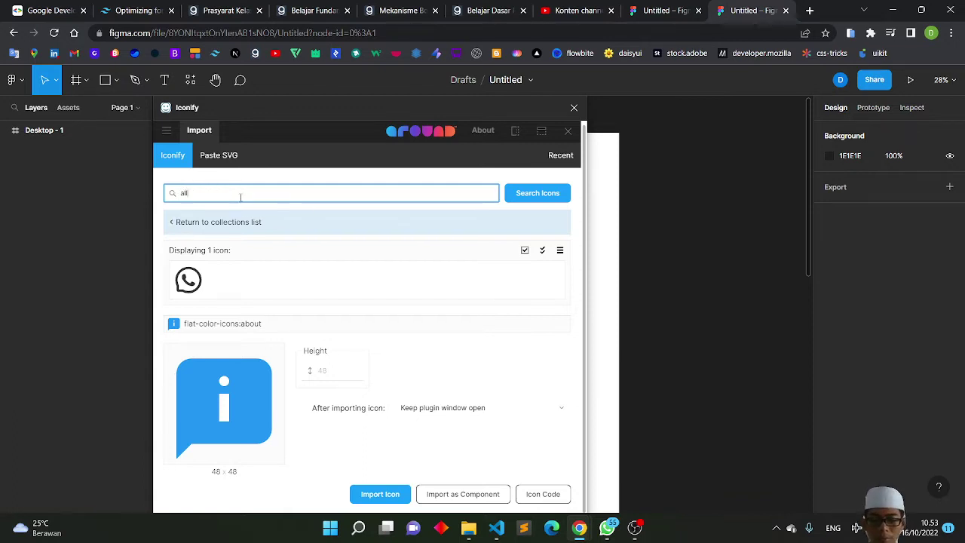
key(Return)
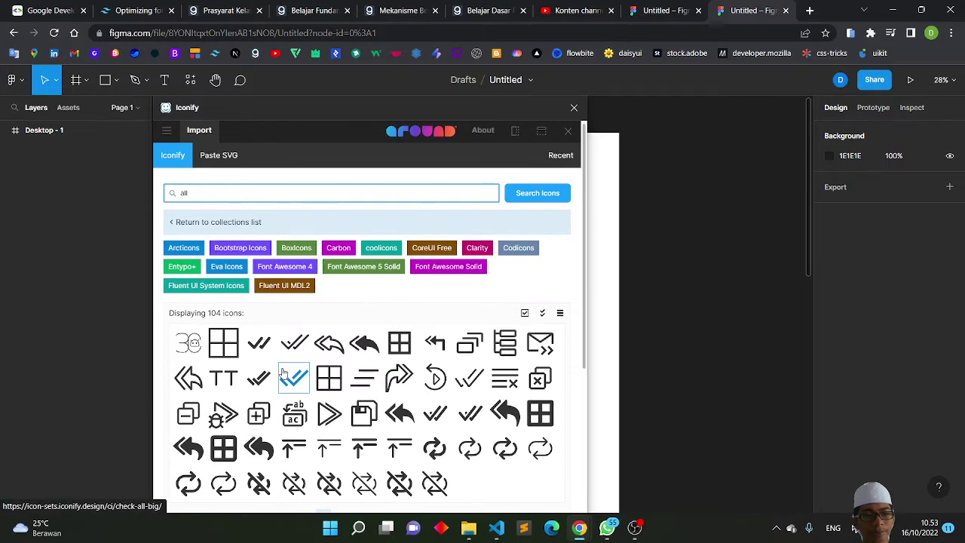
scroll(284, 373, down, 2)
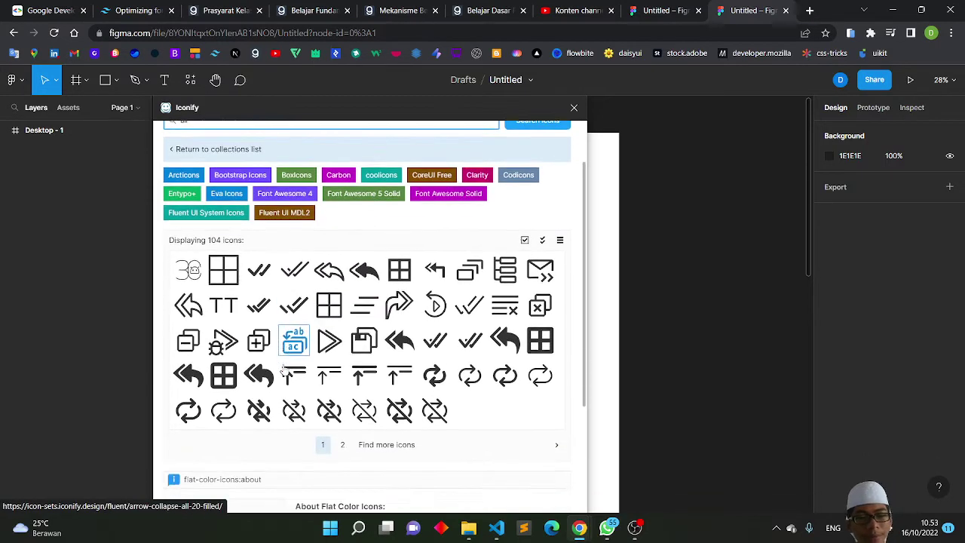
scroll(283, 370, down, 1)
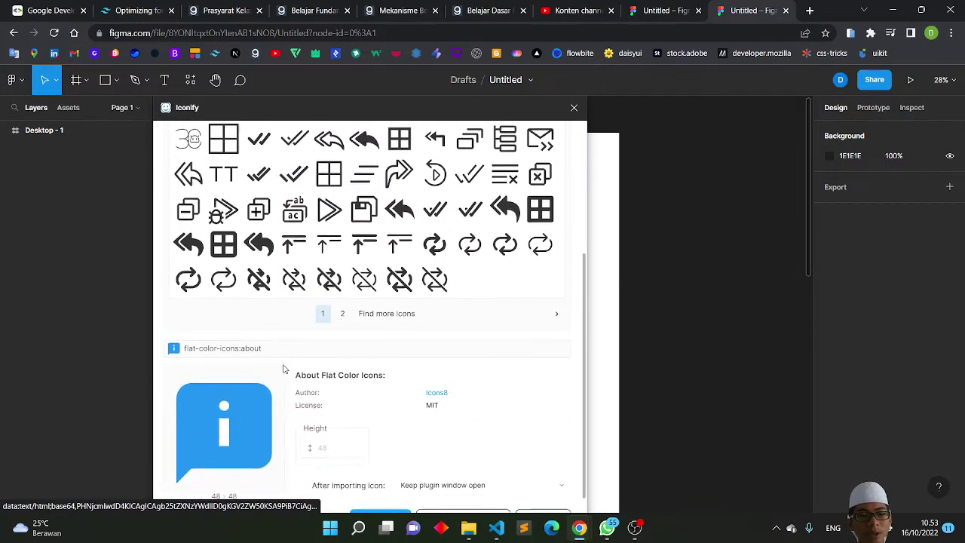
scroll(283, 369, up, 2)
scroll(283, 370, down, 2)
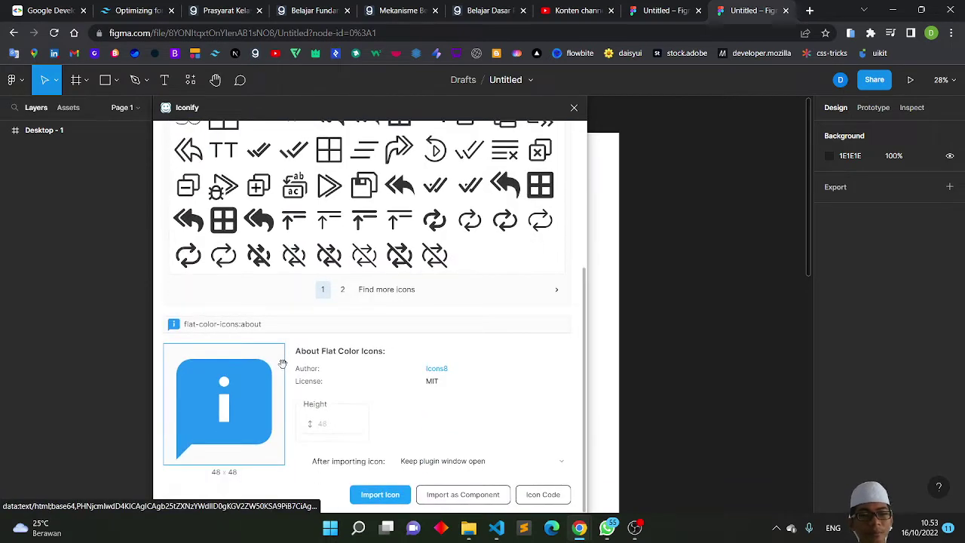
scroll(280, 364, up, 4)
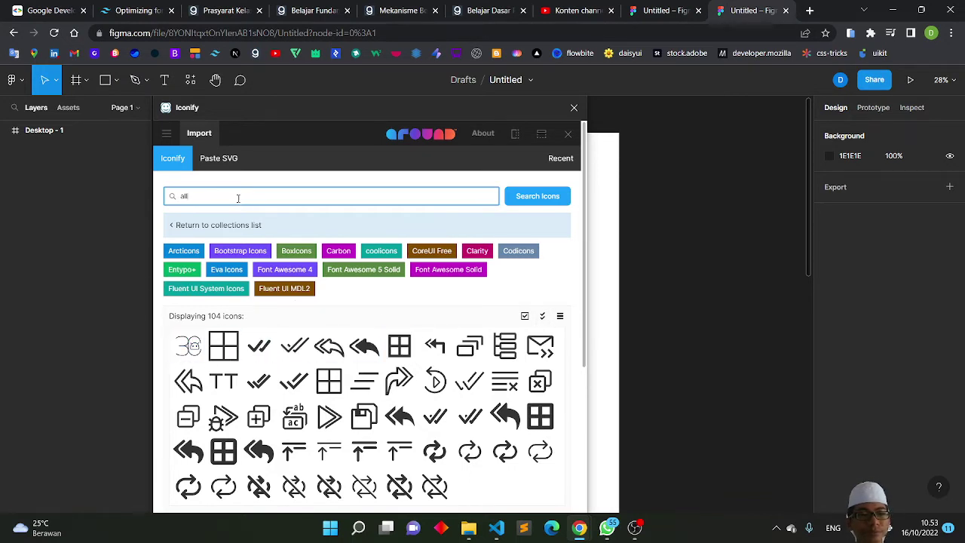
Visit the plugin's Options page, return to the results, and close the Iconify window.
click(167, 134)
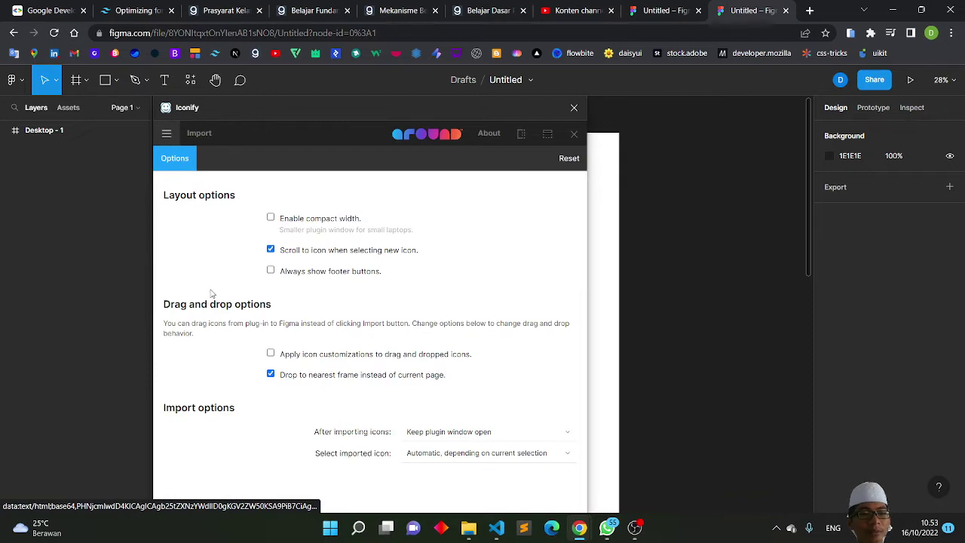
click(197, 134)
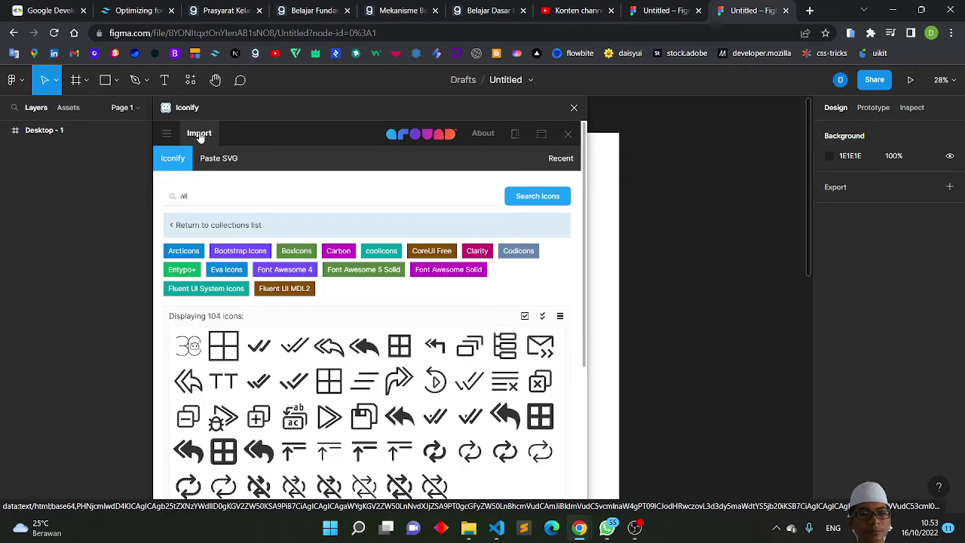
click(573, 109)
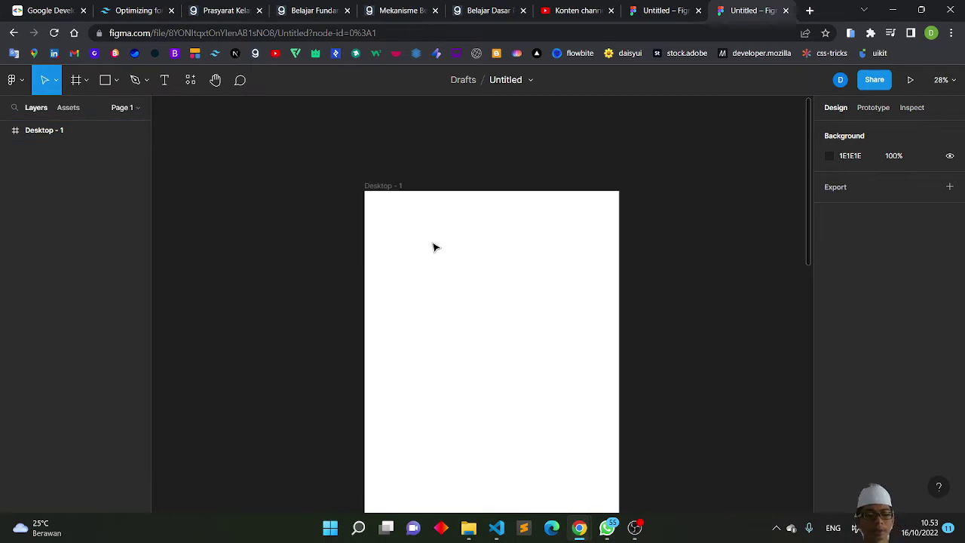
key(alt+Tab)
key(alt+Tab)
key(alt+Tab)
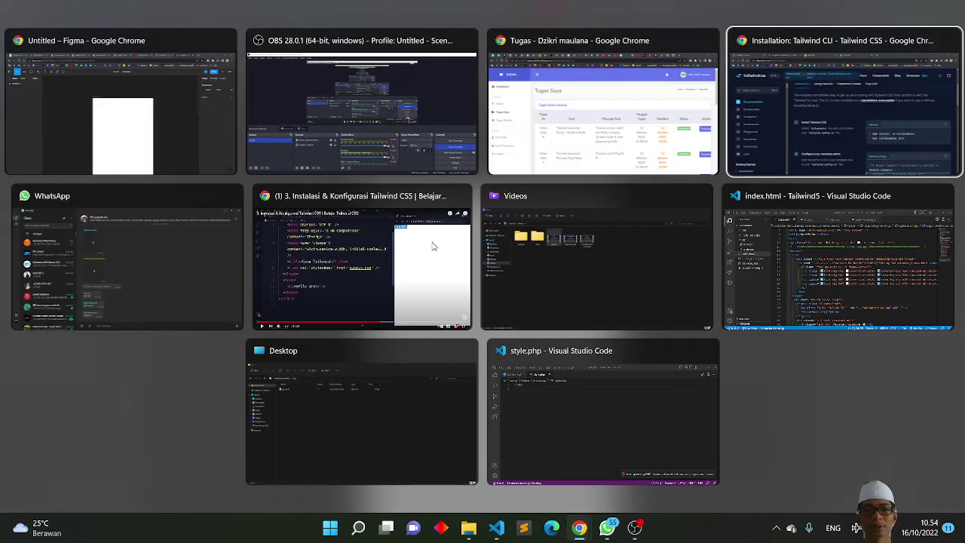
click(605, 104)
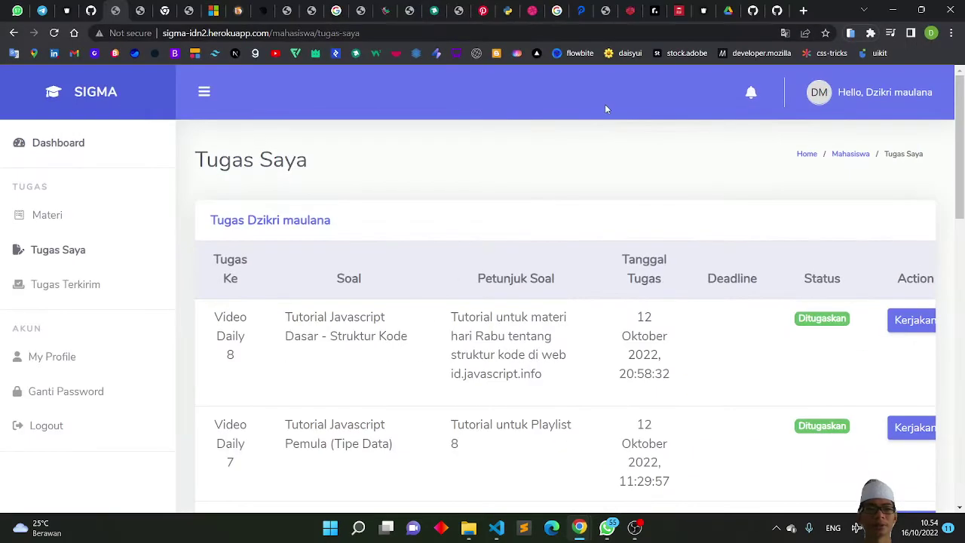
click(17, 10)
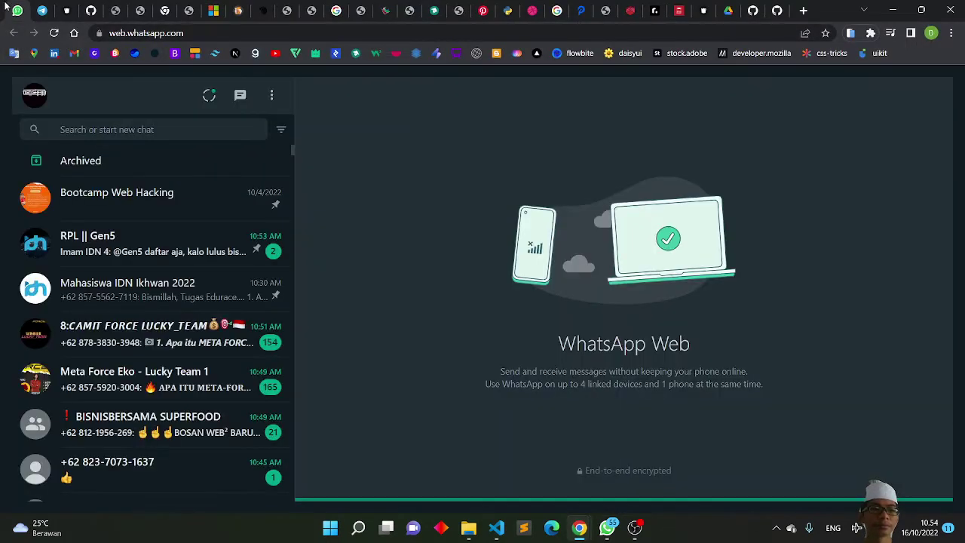
click(129, 132)
text(rpl)
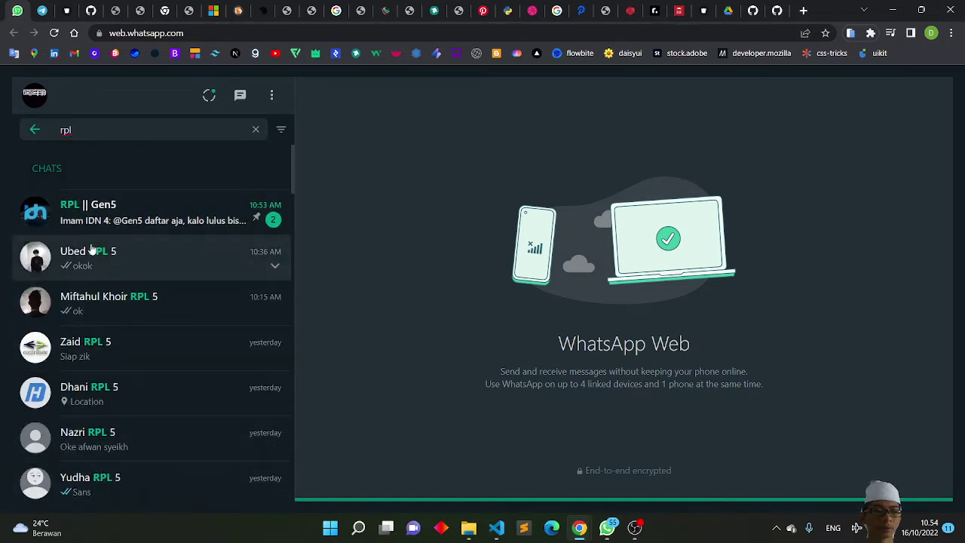
scroll(136, 319, down, 3)
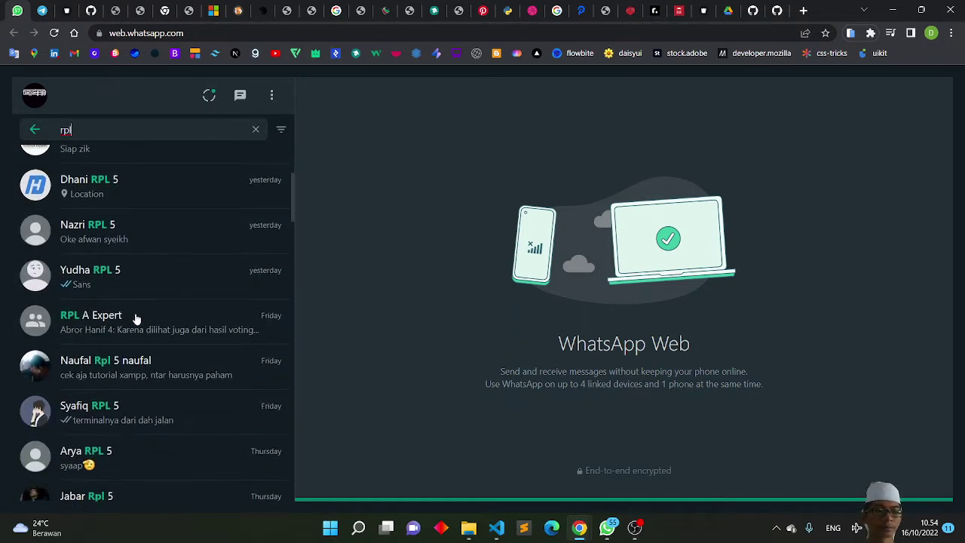
scroll(136, 319, down, 2)
scroll(135, 318, up, 3)
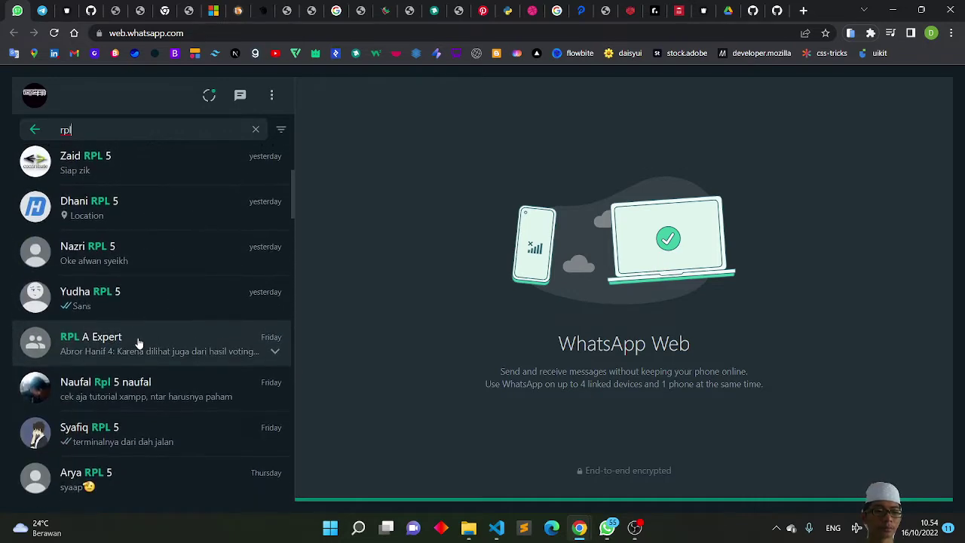
click(138, 339)
scroll(605, 257, up, 5)
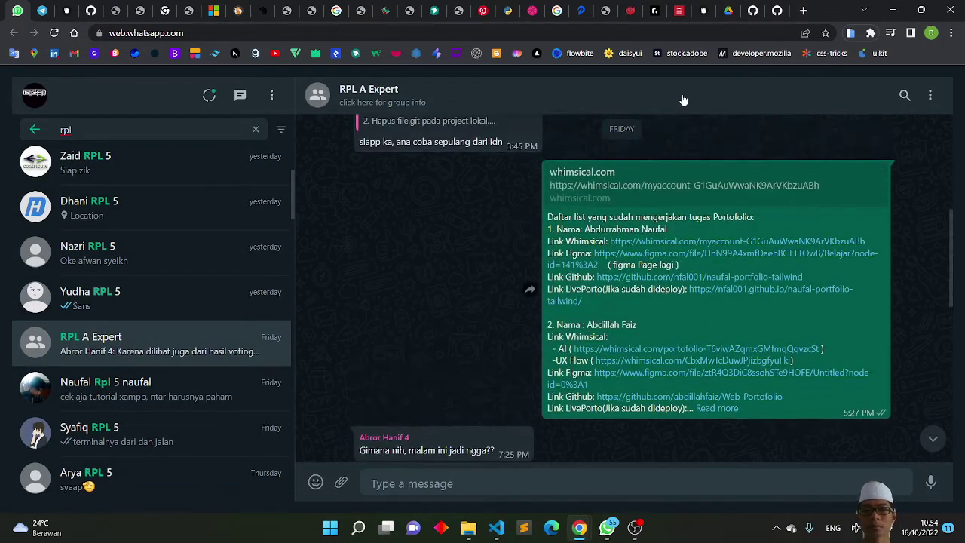
click(708, 409)
scroll(705, 411, down, 4)
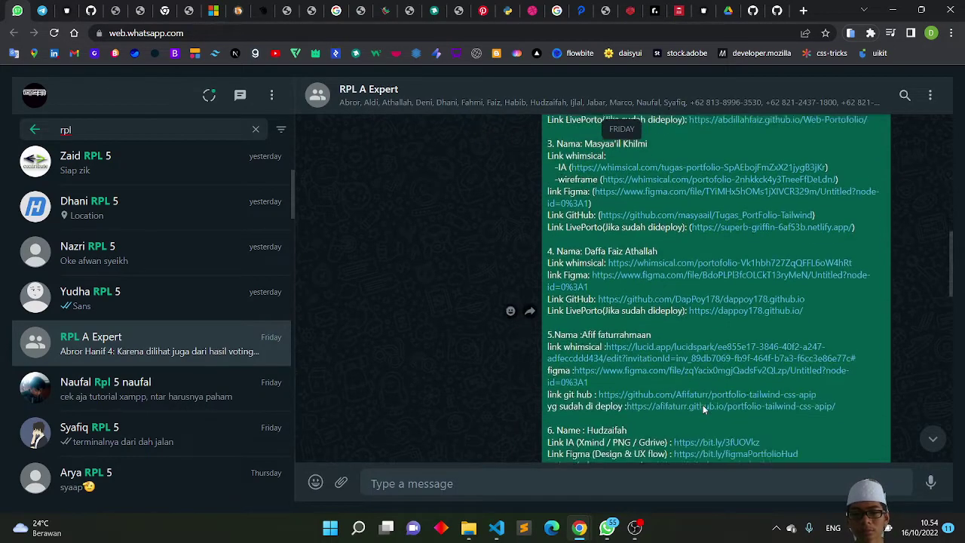
scroll(702, 405, down, 3)
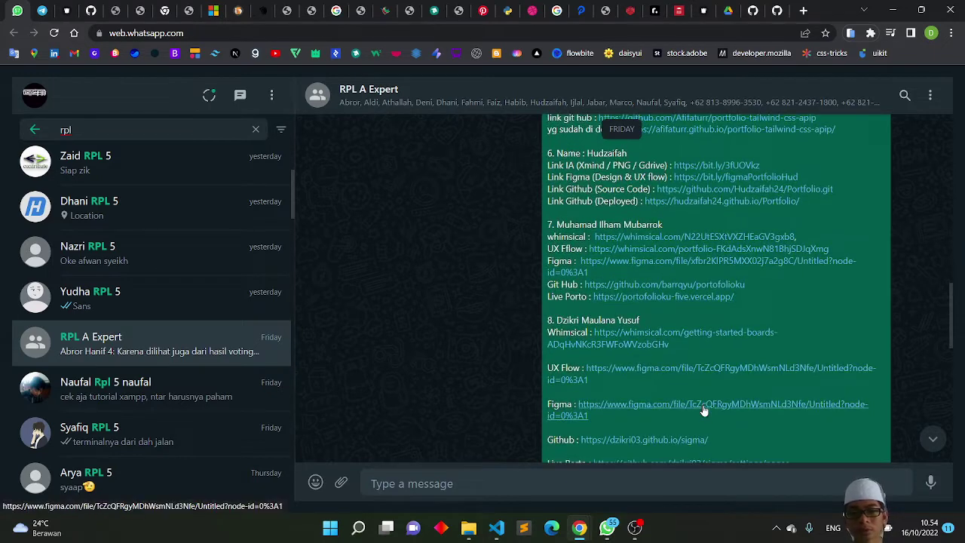
scroll(605, 353, down, 1)
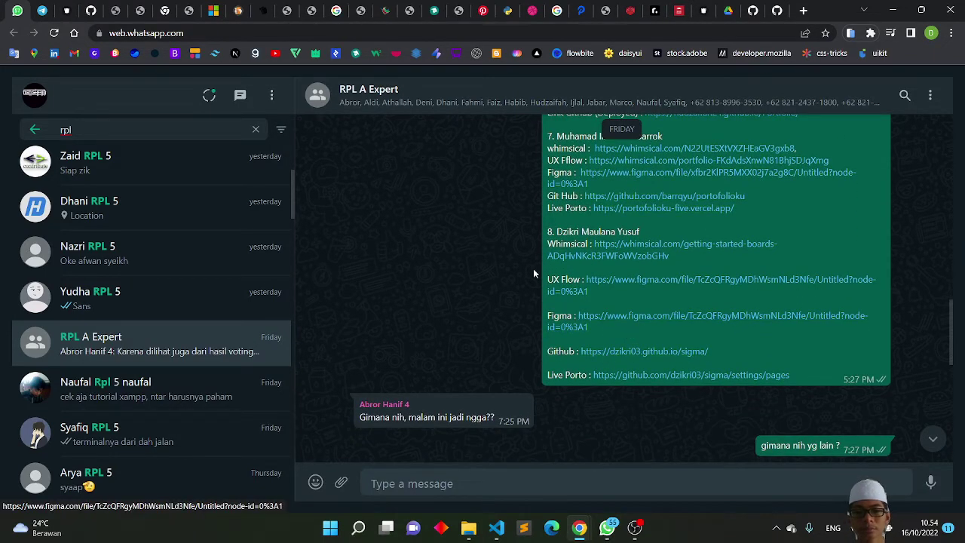
key(alt+Tab)
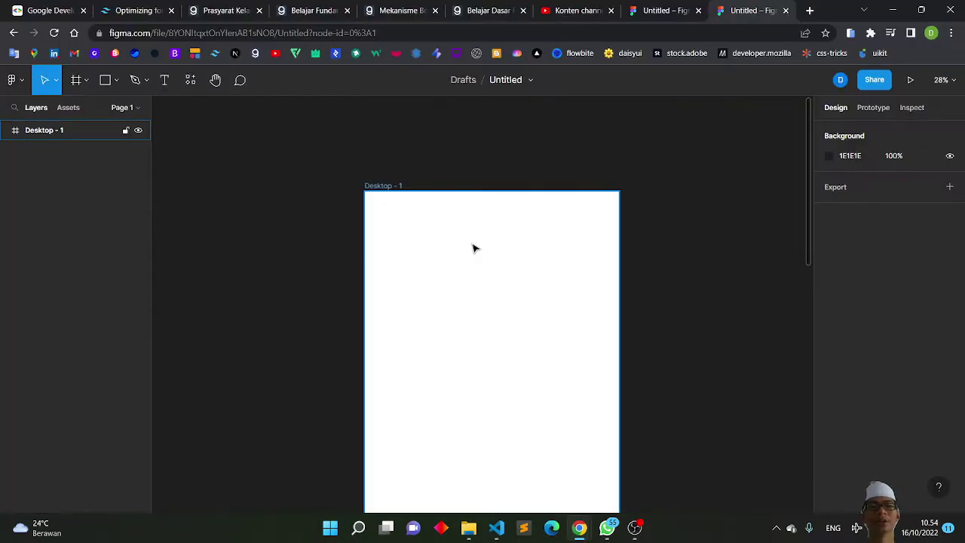
Return to the Figma file containing the blank Desktop - 1 frame.
click(663, 10)
scroll(418, 173, up, 5)
scroll(417, 172, up, 5)
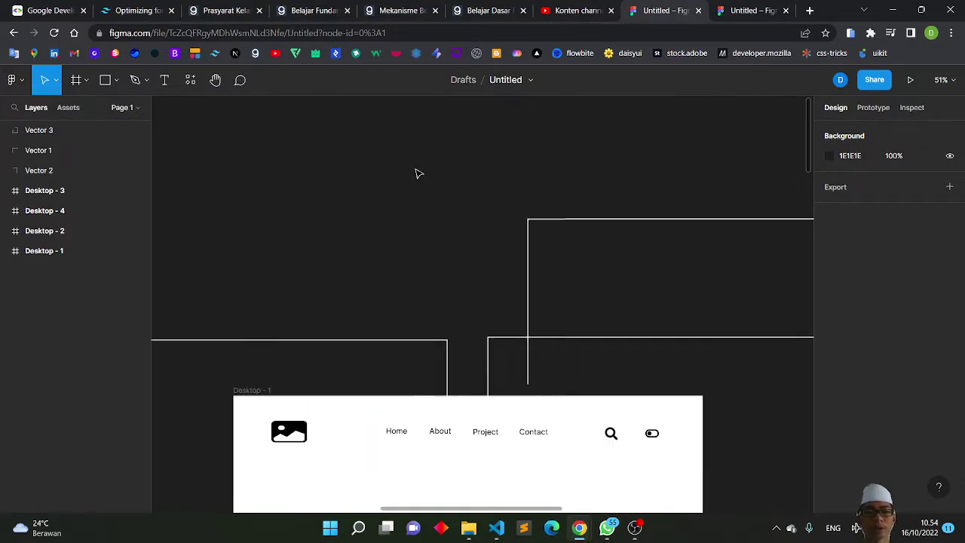
scroll(416, 172, down, 1)
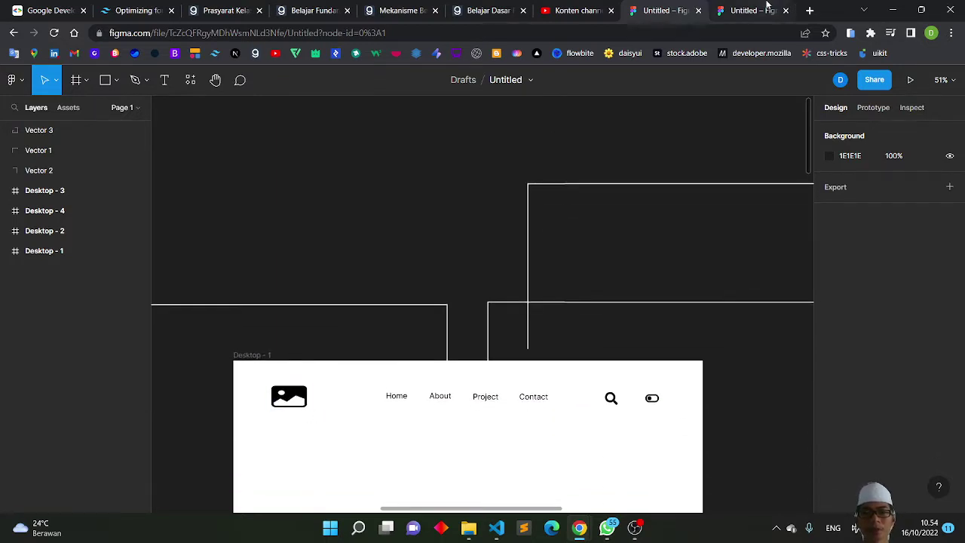
click(767, 6)
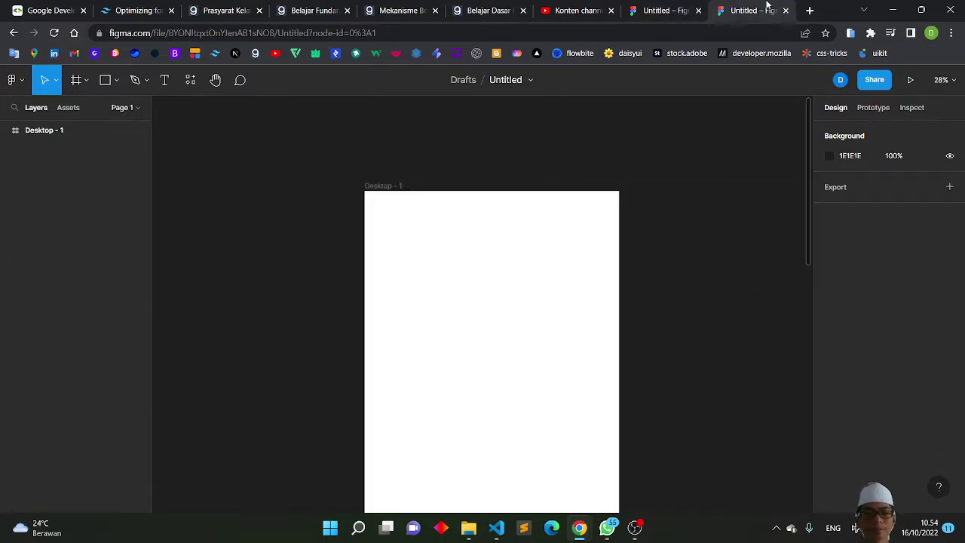
Search image icons in the Iconify plugin and import the Bootstrap bi:card-image icon.
click(191, 83)
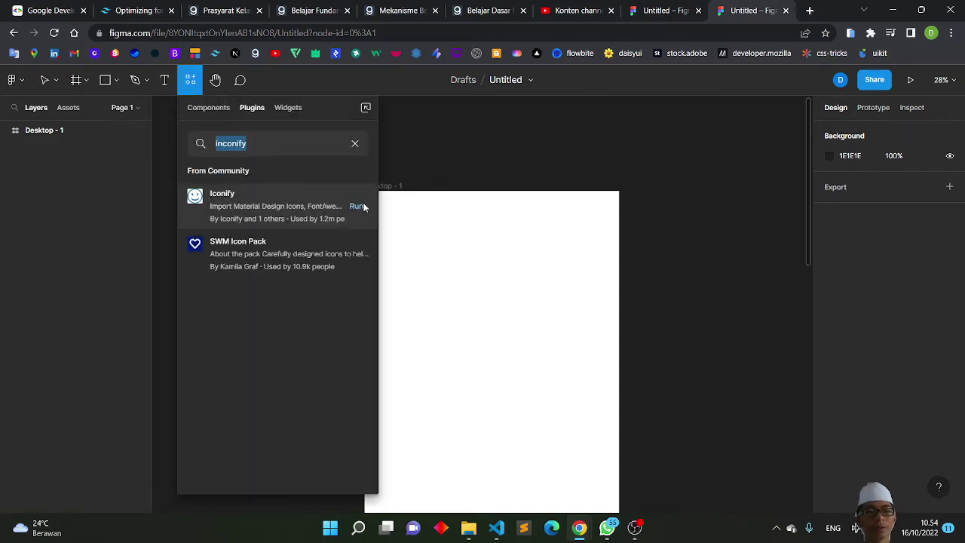
click(357, 205)
text(image)
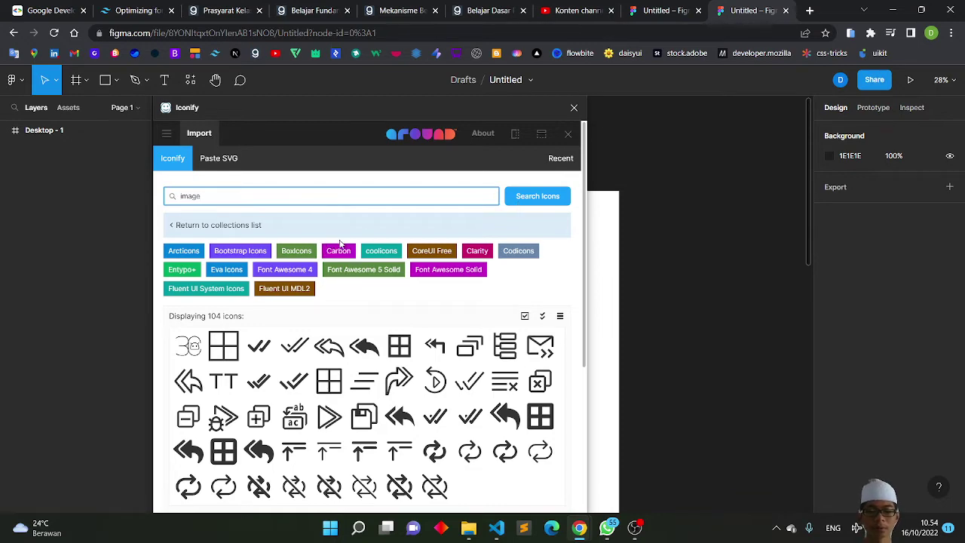
key(Return)
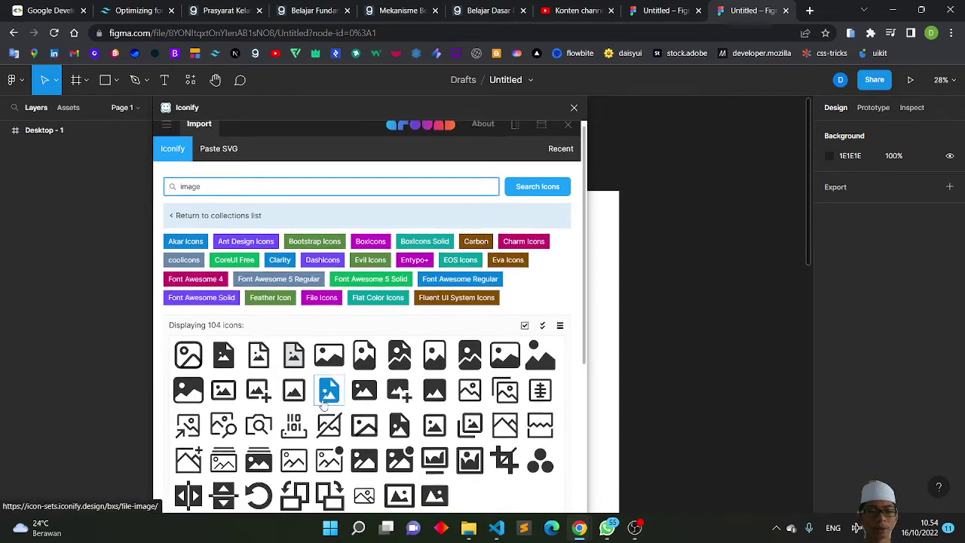
scroll(327, 395, down, 3)
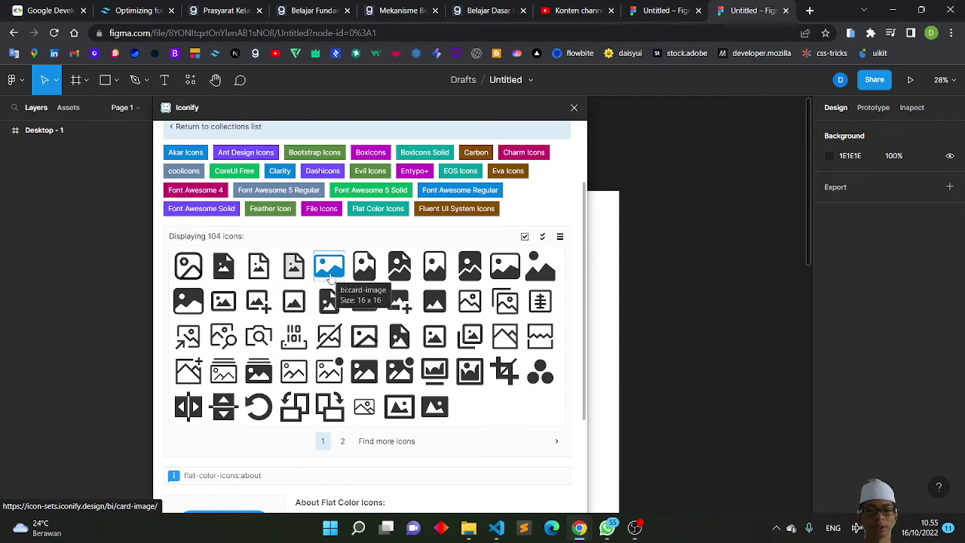
click(329, 279)
scroll(329, 278, down, 2)
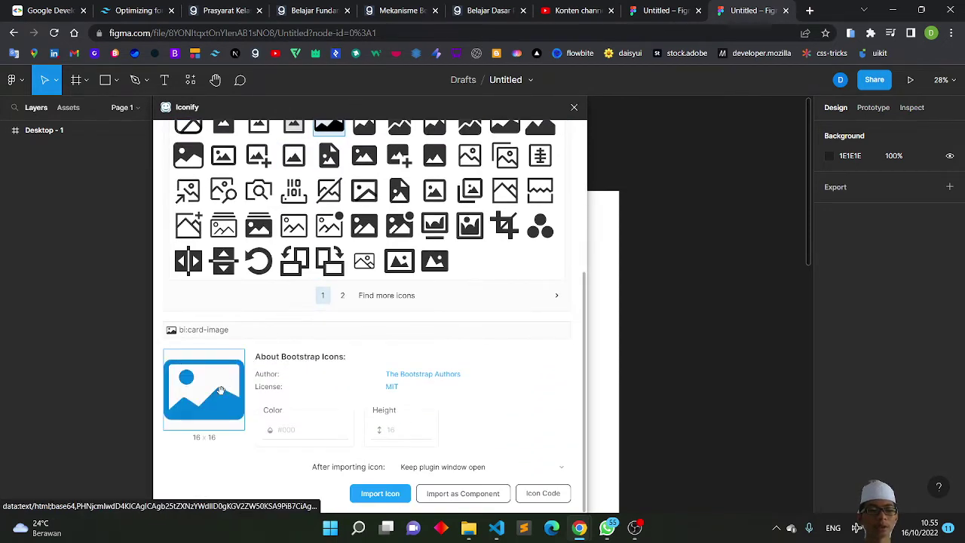
scroll(338, 218, up, 1)
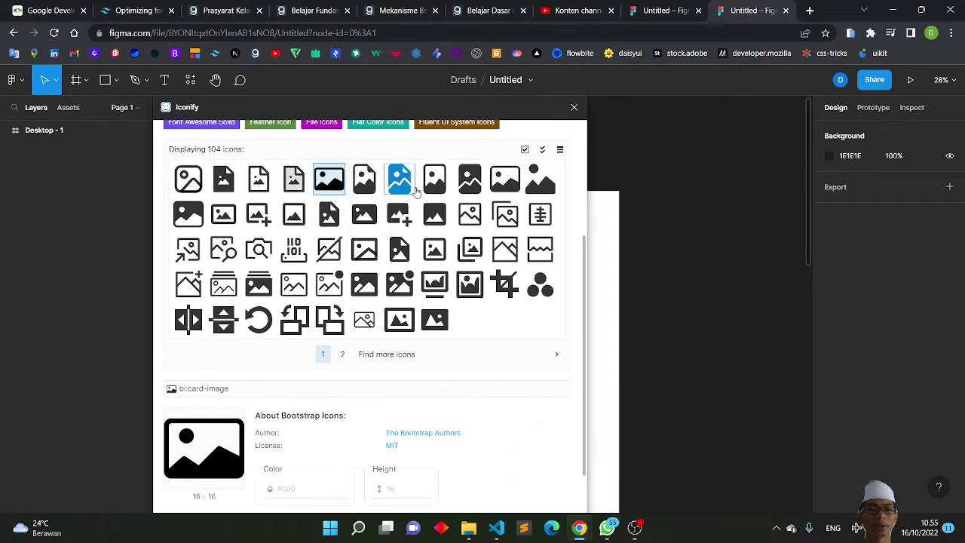
scroll(383, 209, down, 1)
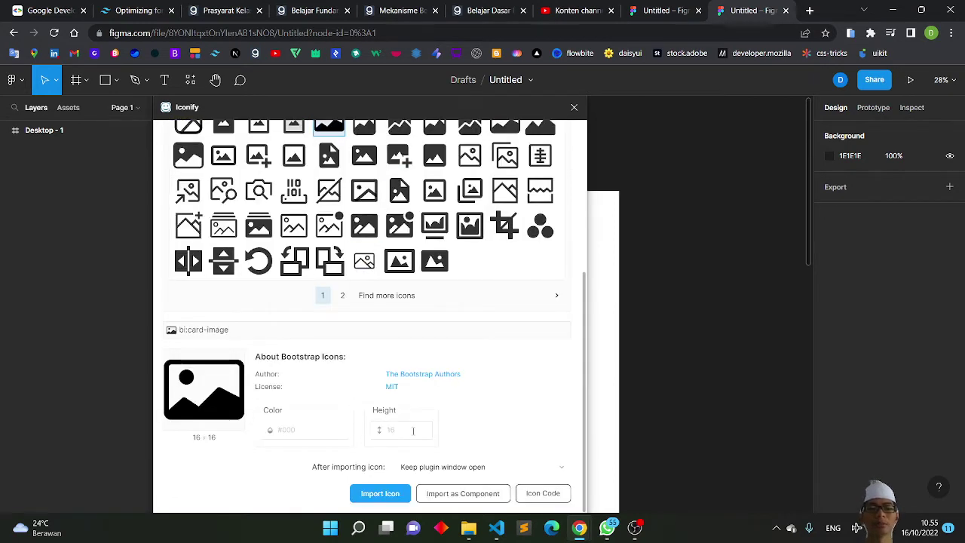
click(396, 494)
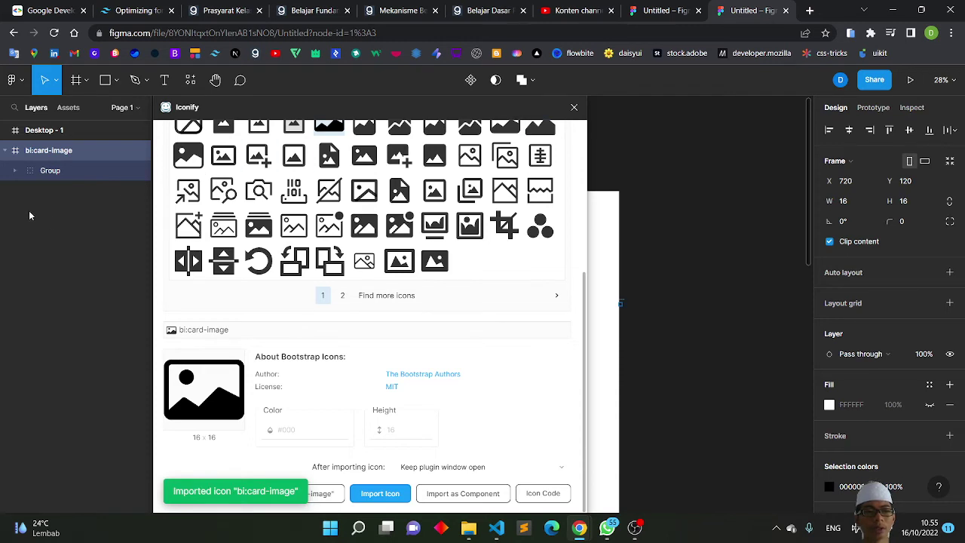
Close Iconify and select the Group layer under bi:card-image.
click(572, 109)
scroll(469, 319, down, 2)
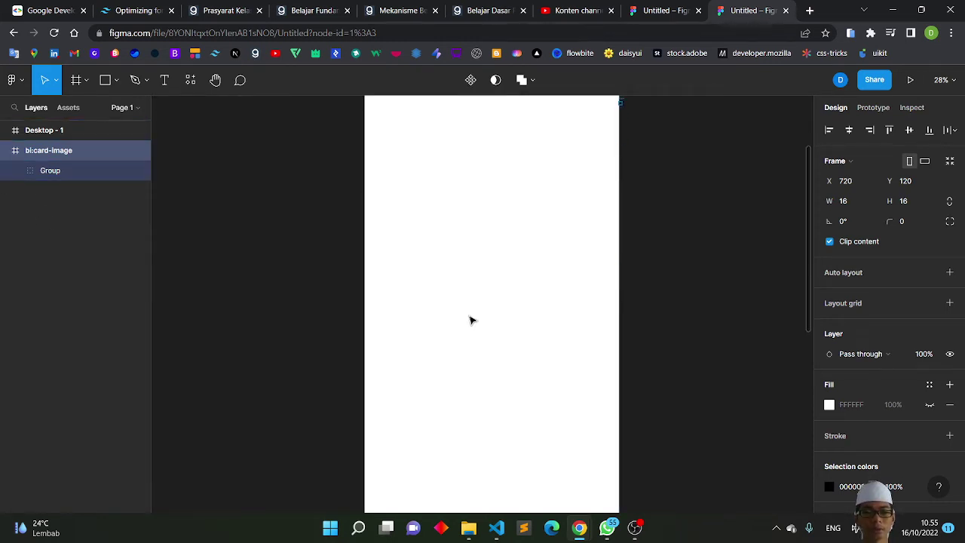
scroll(469, 319, up, 5)
scroll(469, 319, down, 3)
scroll(470, 319, down, 5)
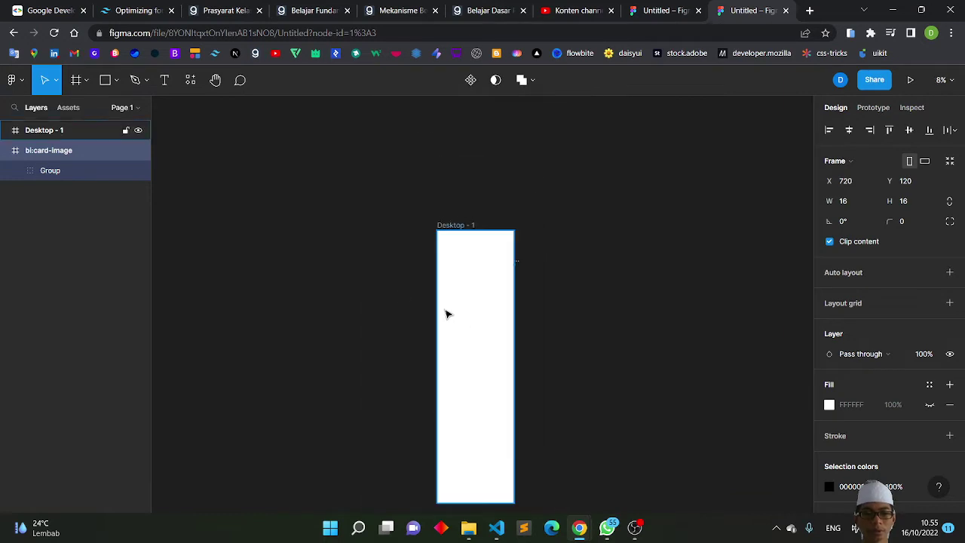
click(50, 172)
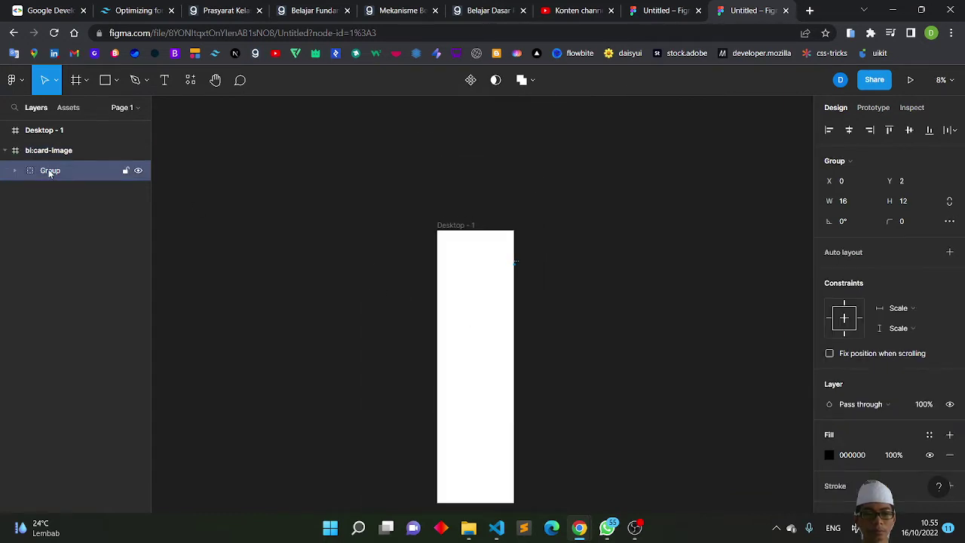
scroll(527, 332, down, 3)
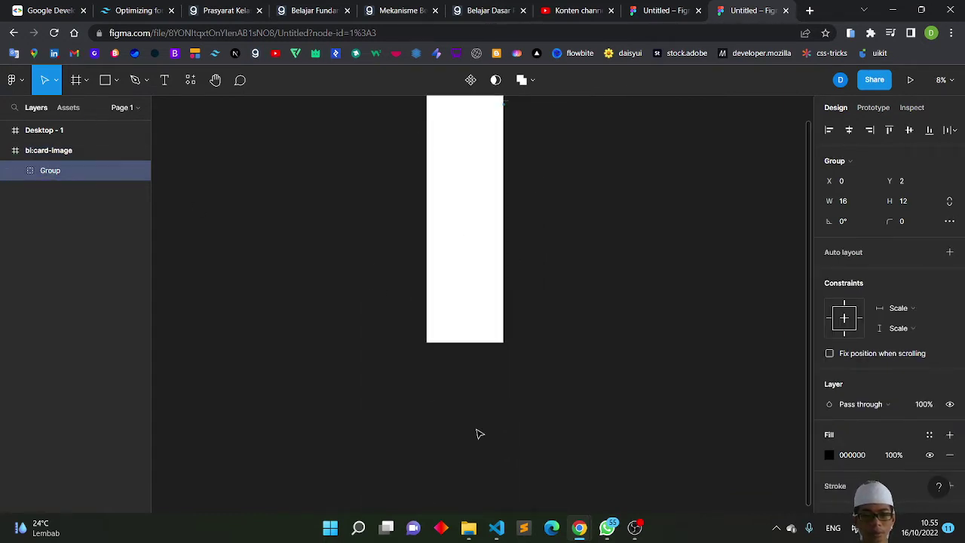
scroll(478, 433, up, 3)
scroll(477, 433, up, 2)
scroll(478, 432, up, 2)
scroll(478, 433, up, 2)
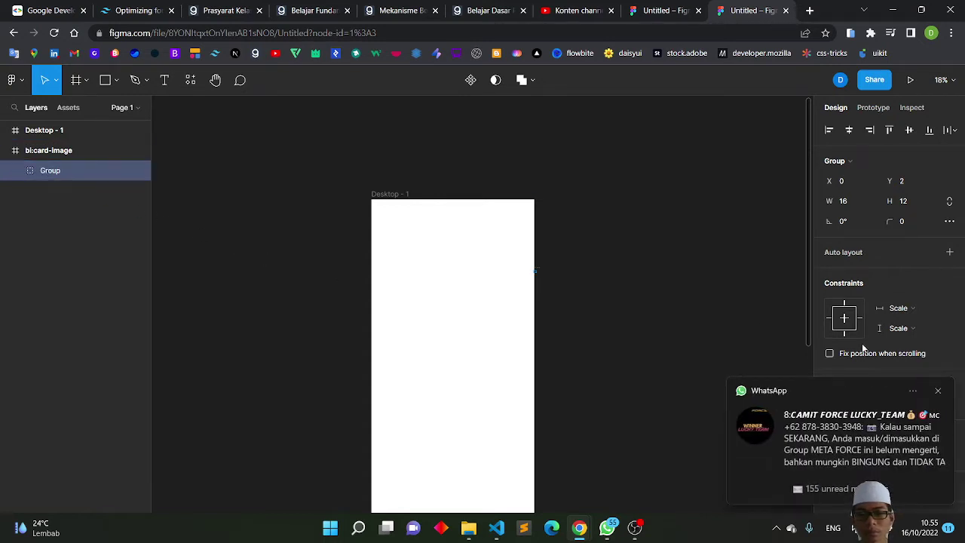
click(938, 392)
scroll(623, 355, up, 1)
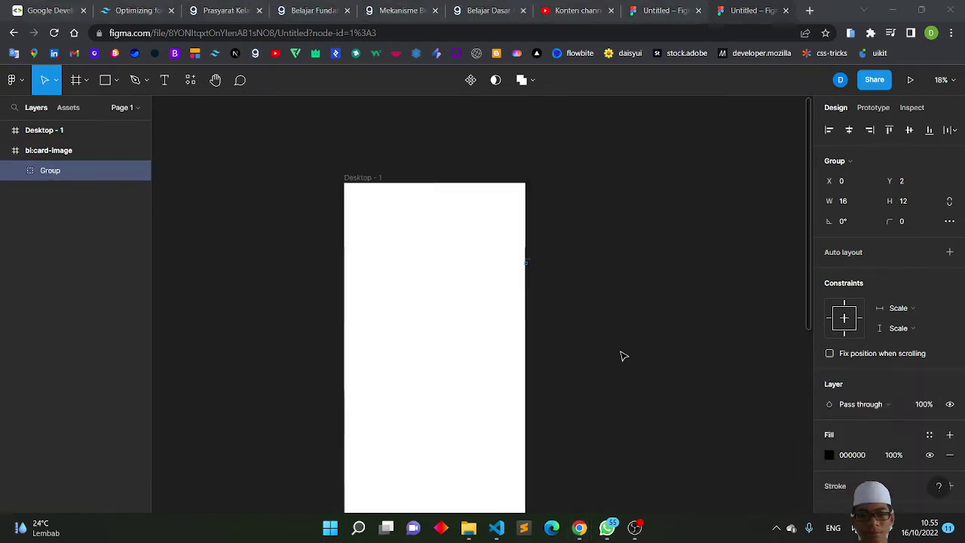
scroll(622, 355, up, 5)
scroll(556, 309, up, 2)
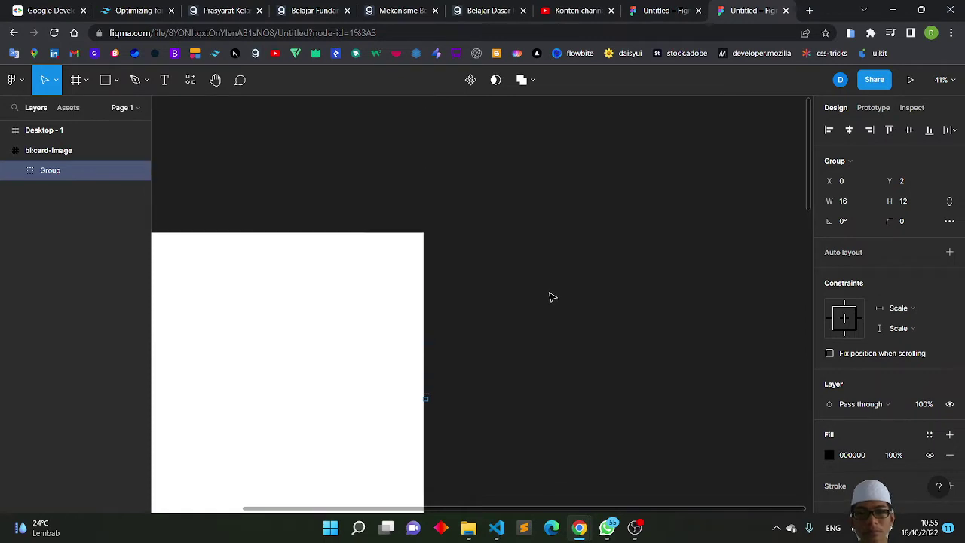
scroll(551, 297, up, 2)
drag(548, 291, 344, 284)
scroll(339, 285, down, 1)
scroll(337, 285, left, 1)
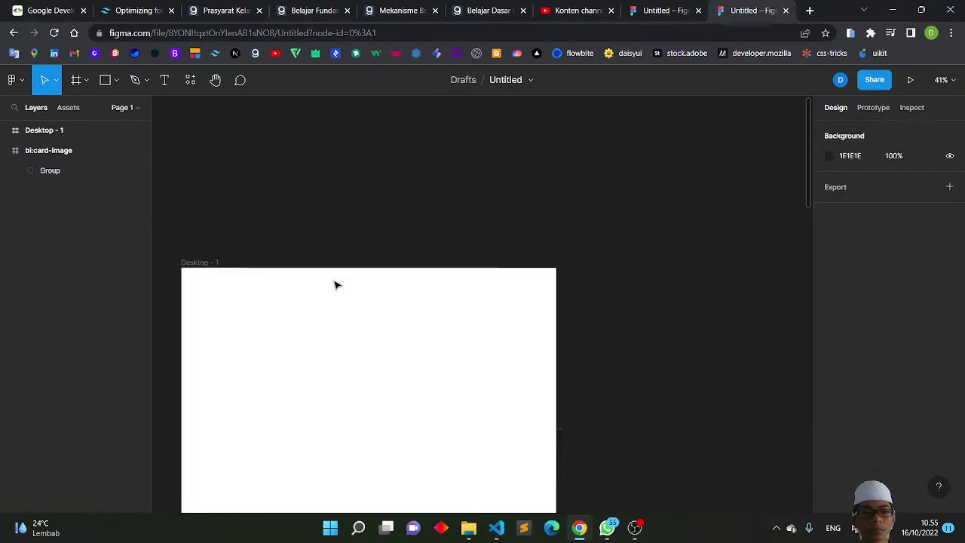
scroll(337, 285, left, 2)
scroll(337, 285, down, 2)
scroll(337, 285, down, 2)
scroll(337, 285, down, 2)
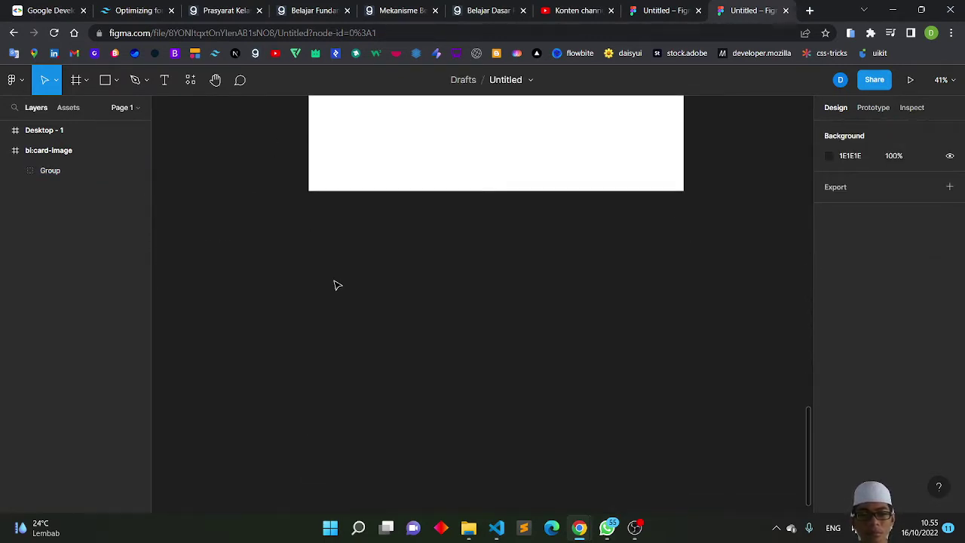
ctrl+scroll(337, 285, down, 5)
scroll(337, 285, up, 2)
scroll(337, 285, left, 2)
scroll(337, 285, up, 2)
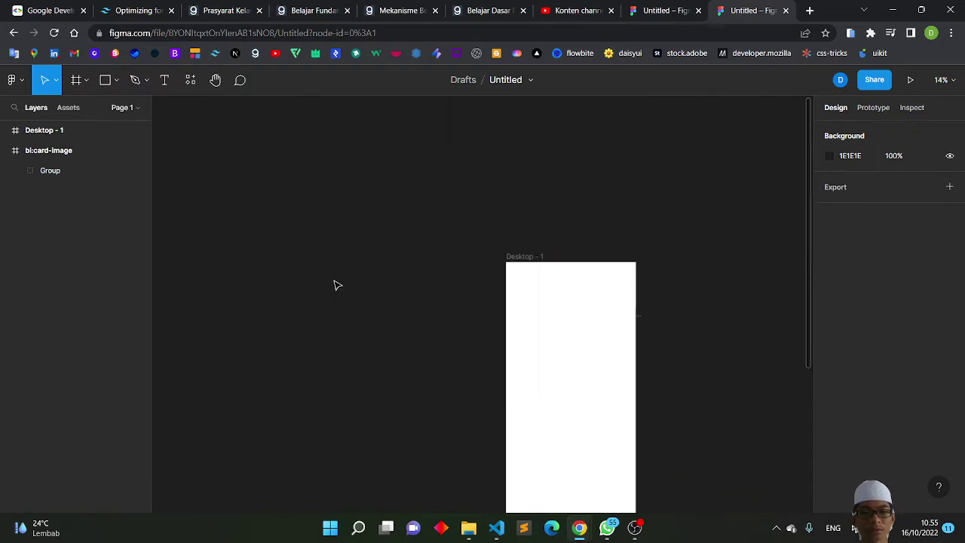
drag(341, 193, 532, 426)
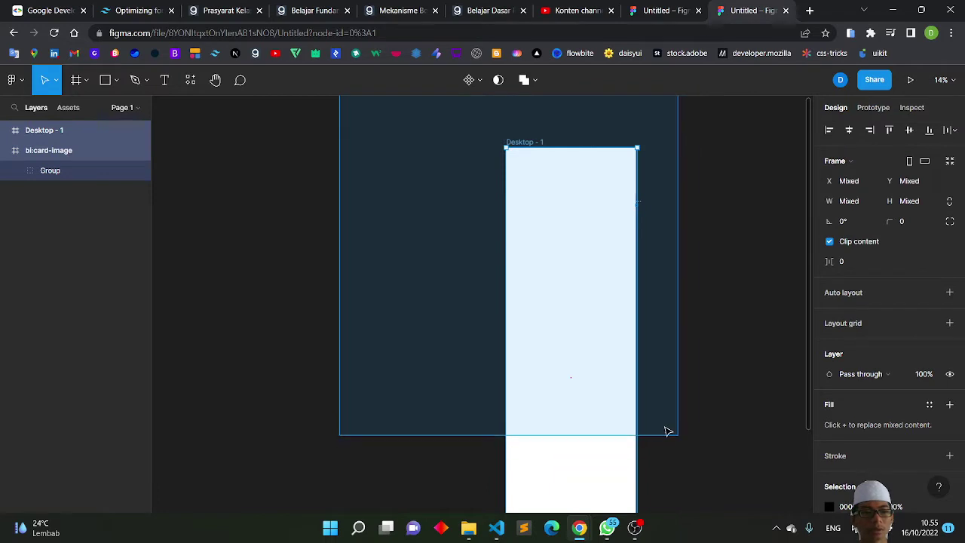
mouse_move(531, 426)
mouse_down()
mouse_move(557, 310)
mouse_move(702, 308)
mouse_up()
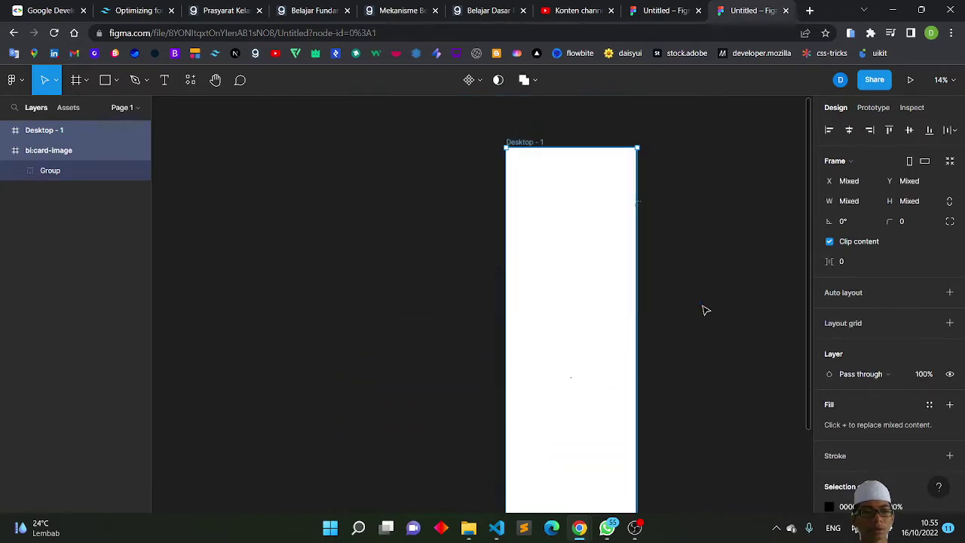
click(386, 247)
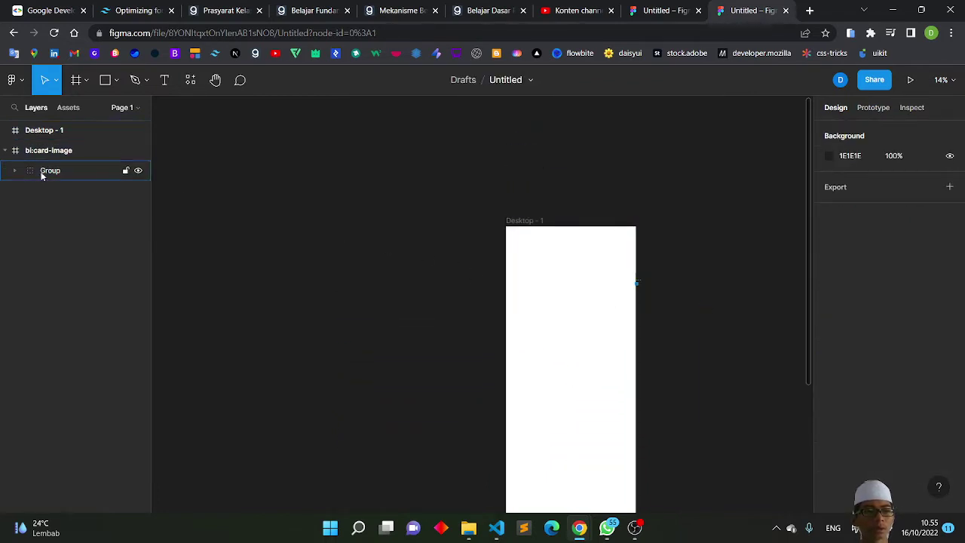
key(ctrl+a)
click(189, 201)
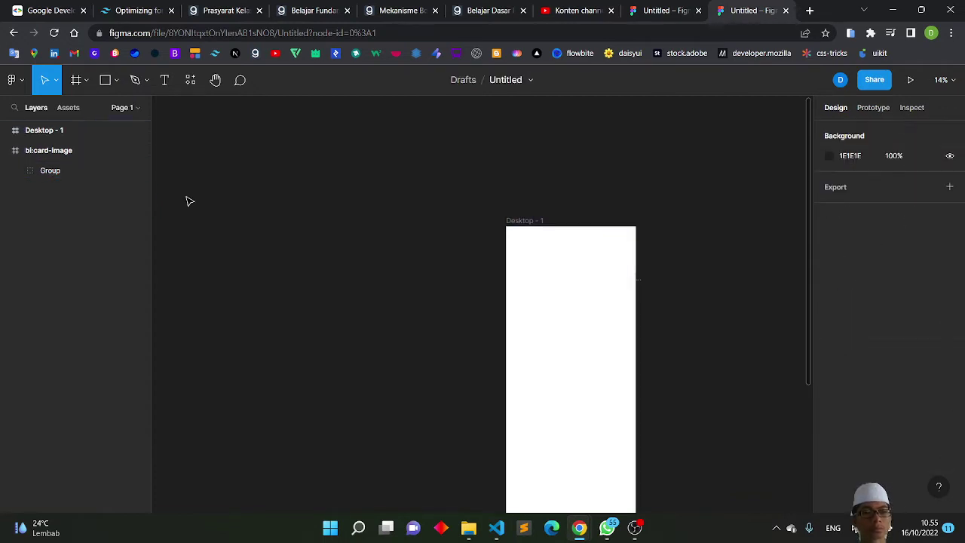
click(76, 171)
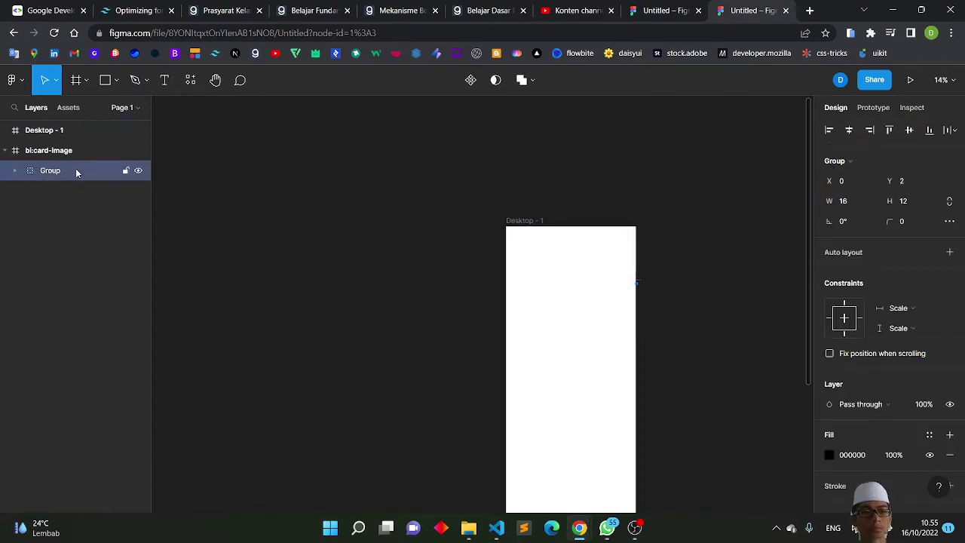
scroll(264, 221, down, 1)
scroll(265, 221, down, 3)
scroll(264, 222, up, 4)
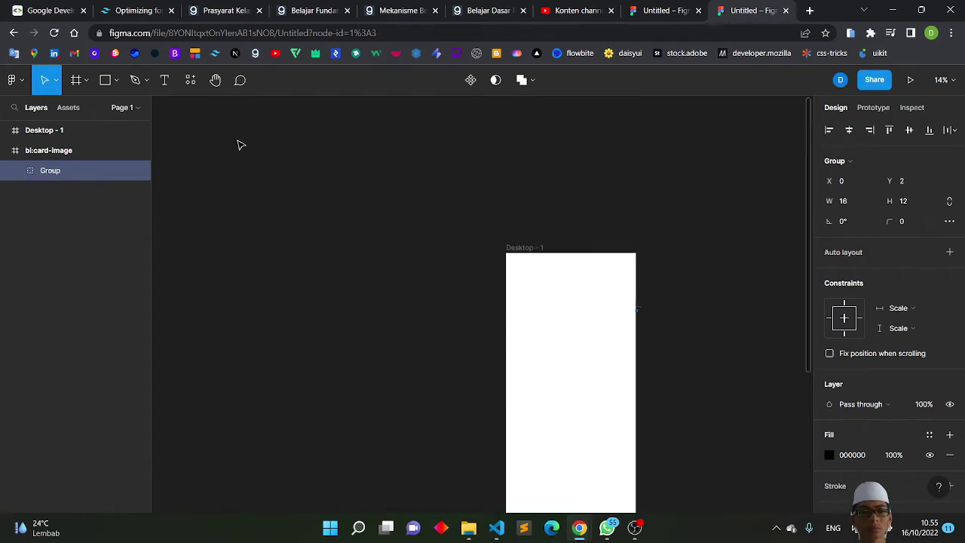
click(35, 134)
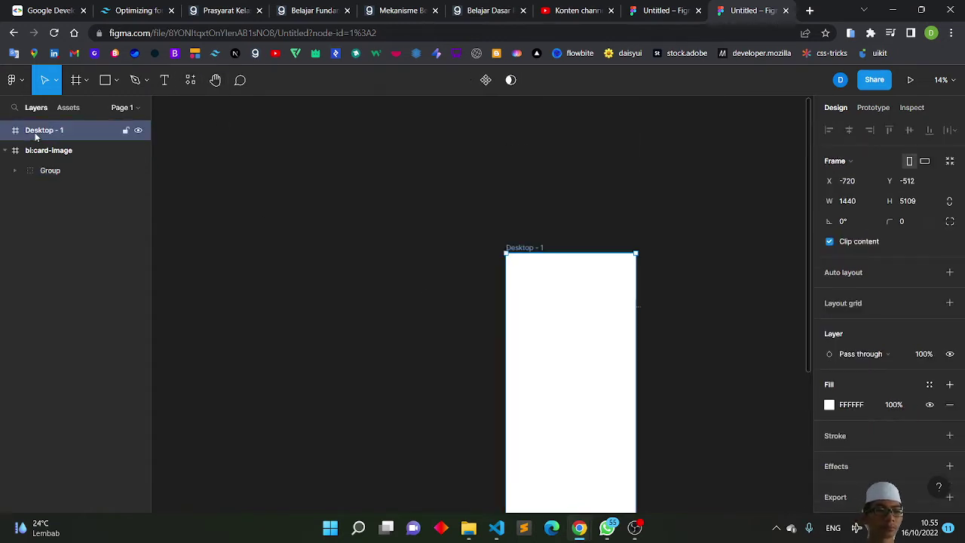
click(61, 153)
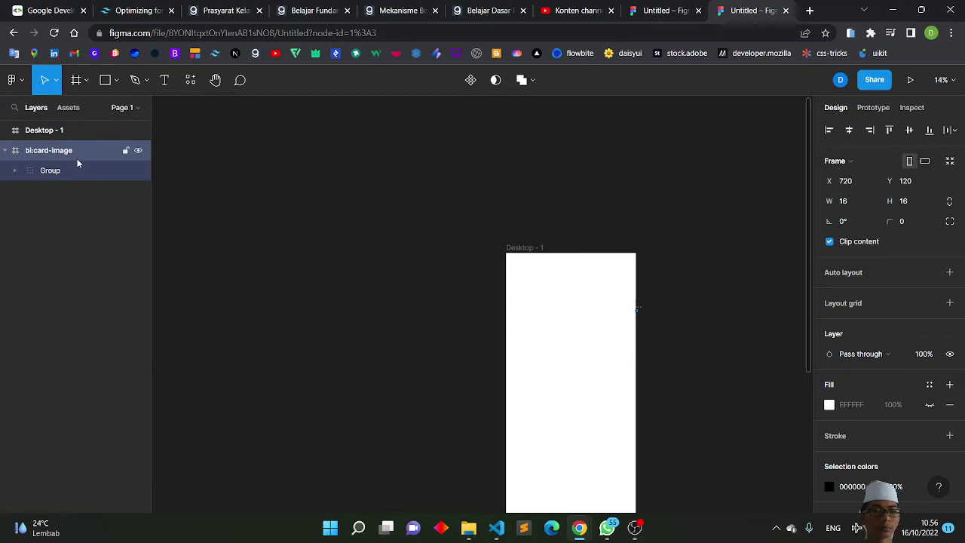
right_click(107, 173)
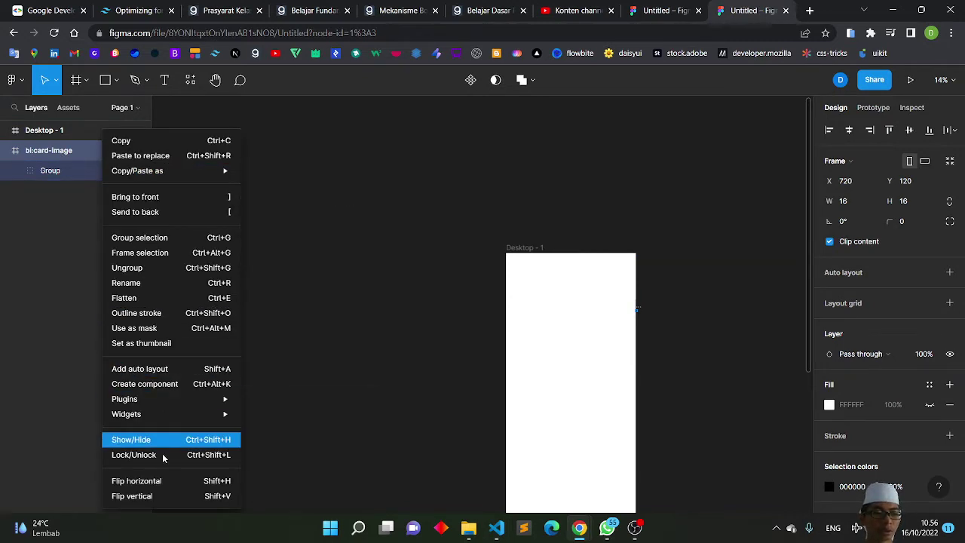
mouse_move(125, 399)
click(318, 226)
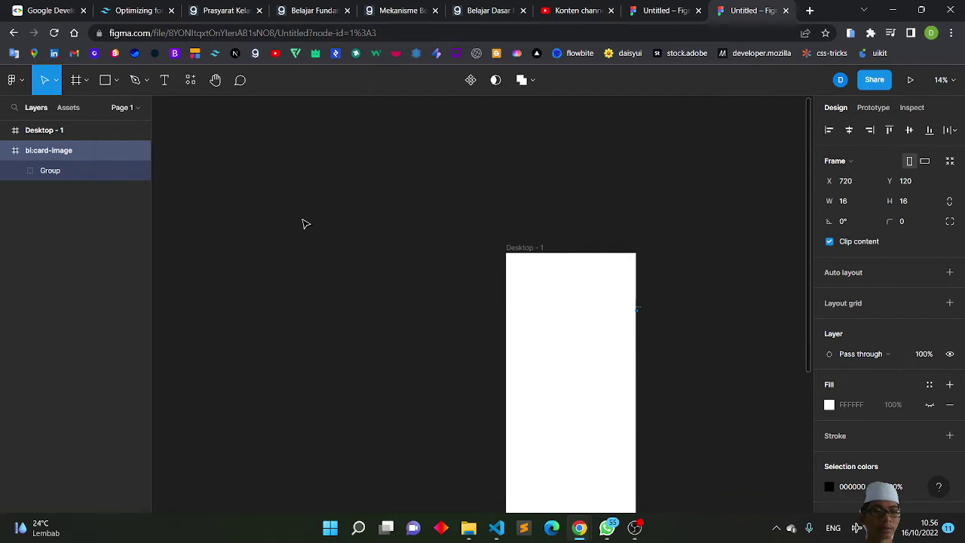
mouse_move(75, 170)
click(91, 176)
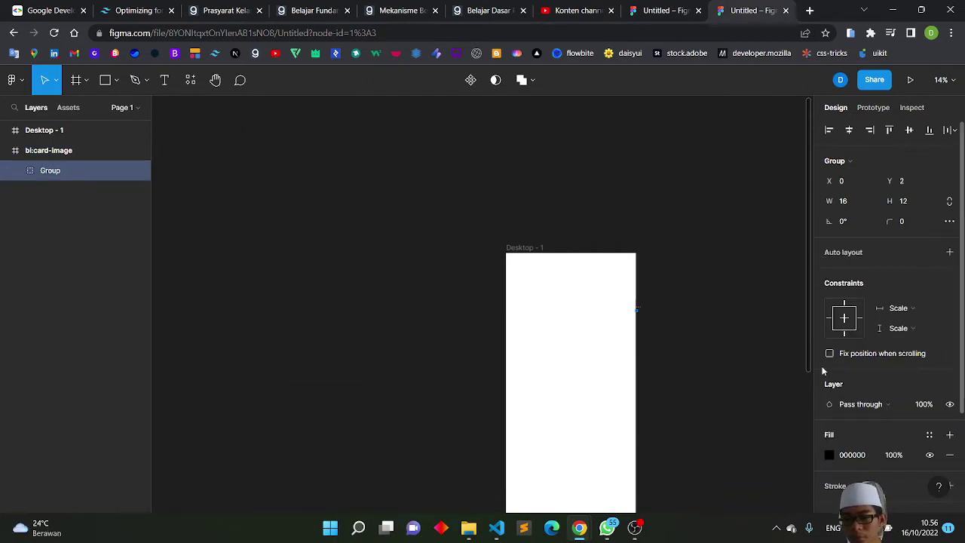
Set the Group's fill to white and reposition the Desktop - 1 frame.
click(857, 455)
text(ff)
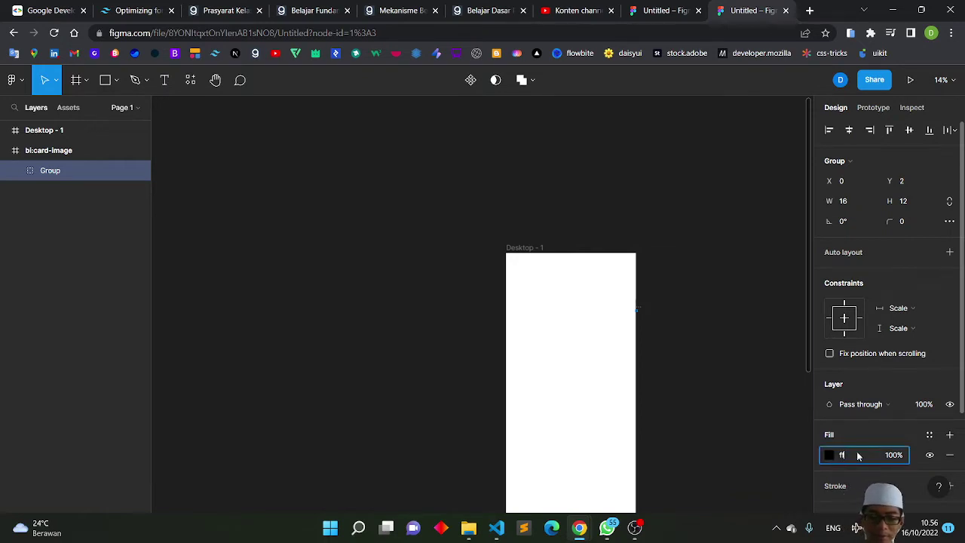
key(Return)
scroll(857, 454, down, 2)
scroll(736, 431, down, 1)
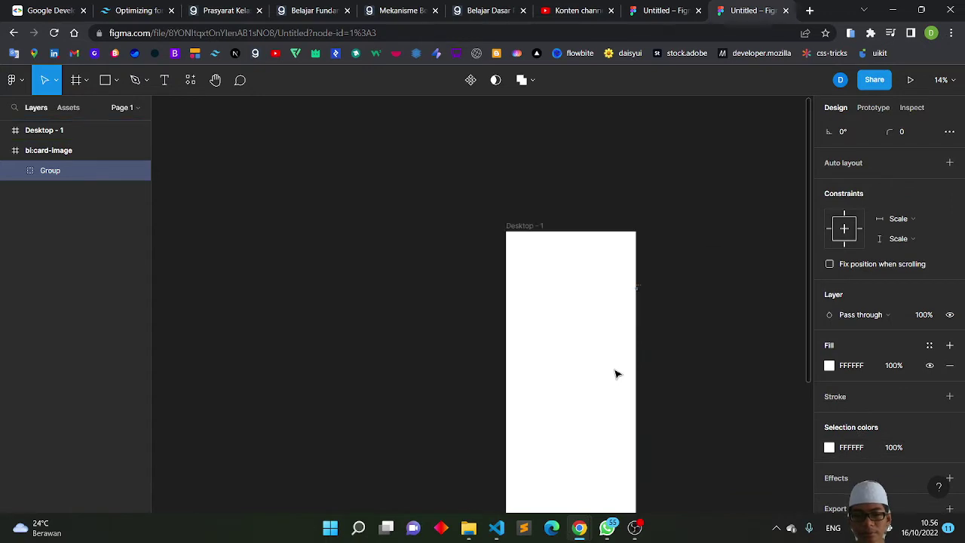
scroll(615, 373, down, 2)
click(658, 368)
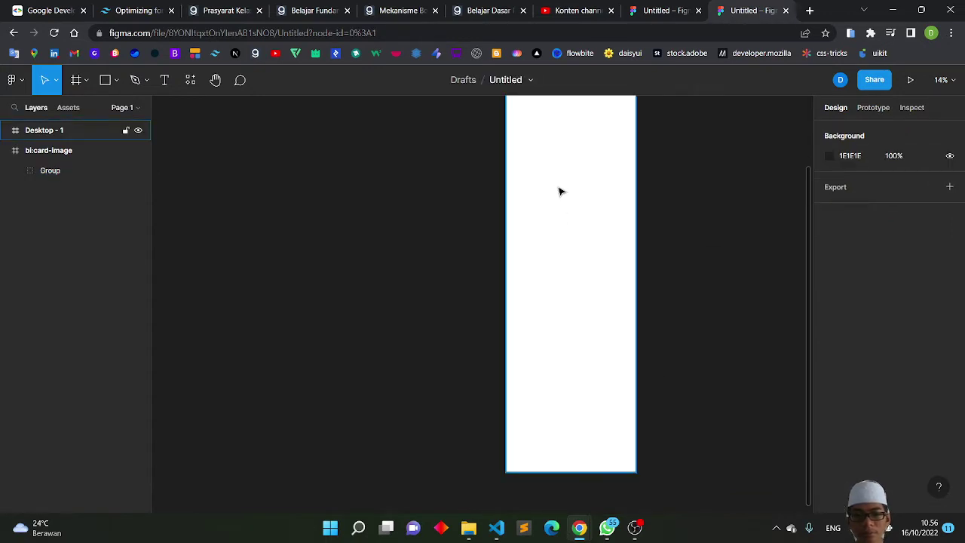
mouse_move(555, 224)
mouse_down()
mouse_move(654, 218)
mouse_move(527, 219)
mouse_up()
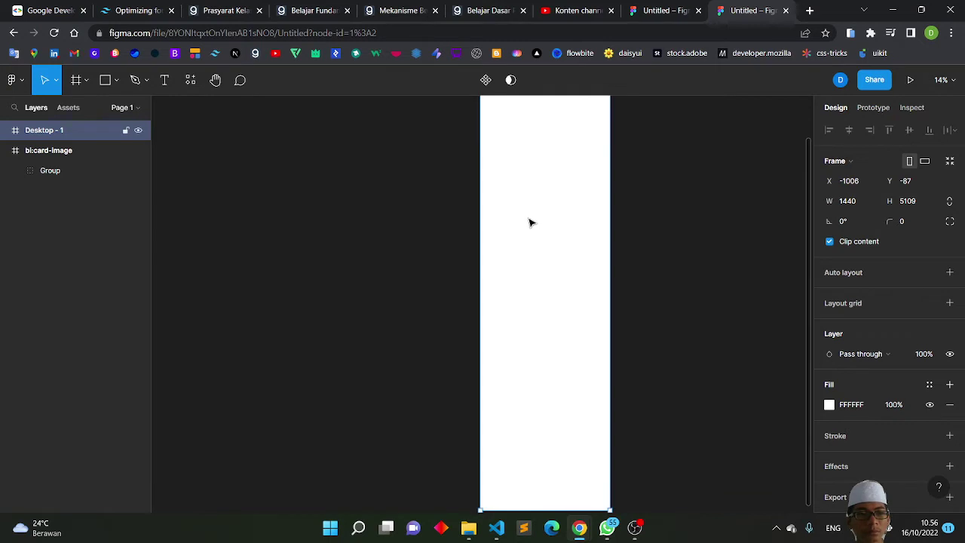
Move the Group layer into Desktop - 1 and fill it with blue 334FFF.
click(68, 178)
drag(67, 172, 68, 133)
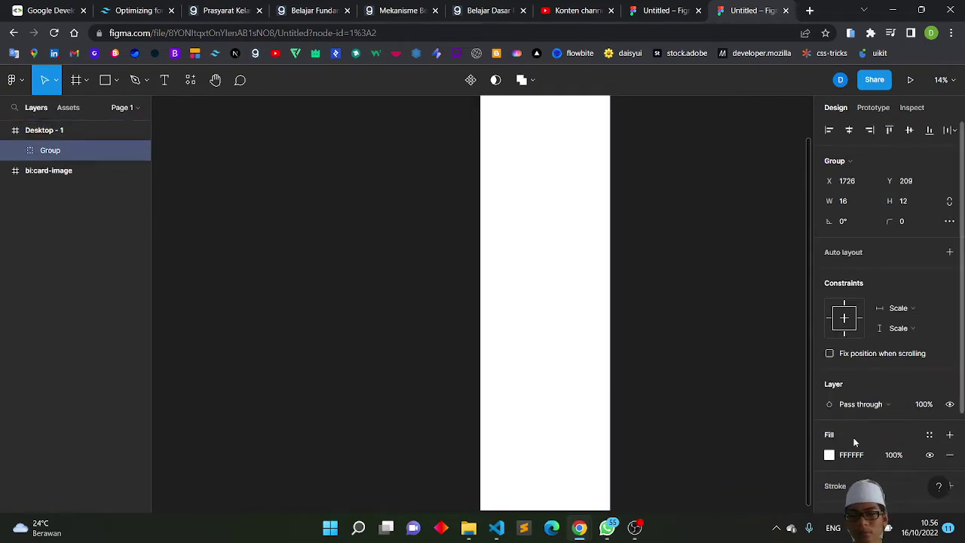
click(830, 455)
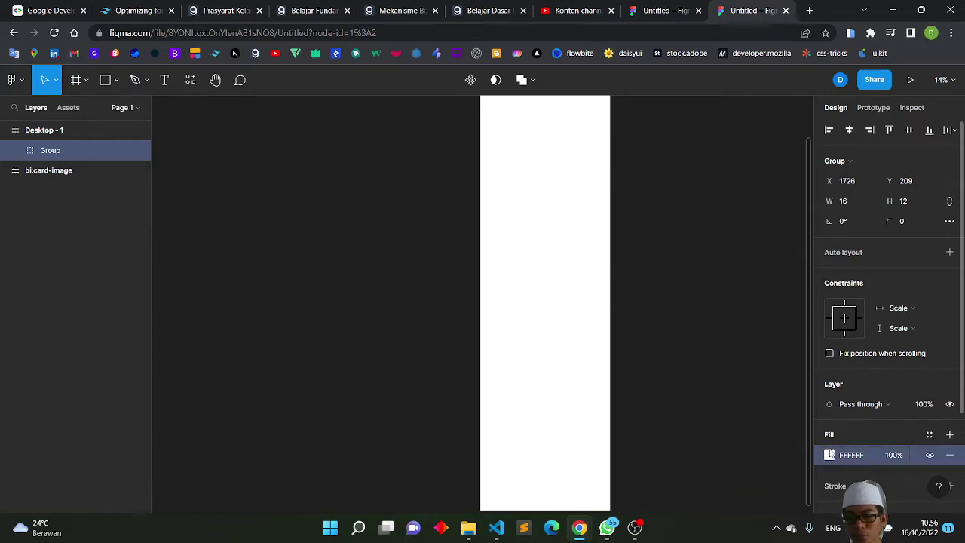
click(867, 455)
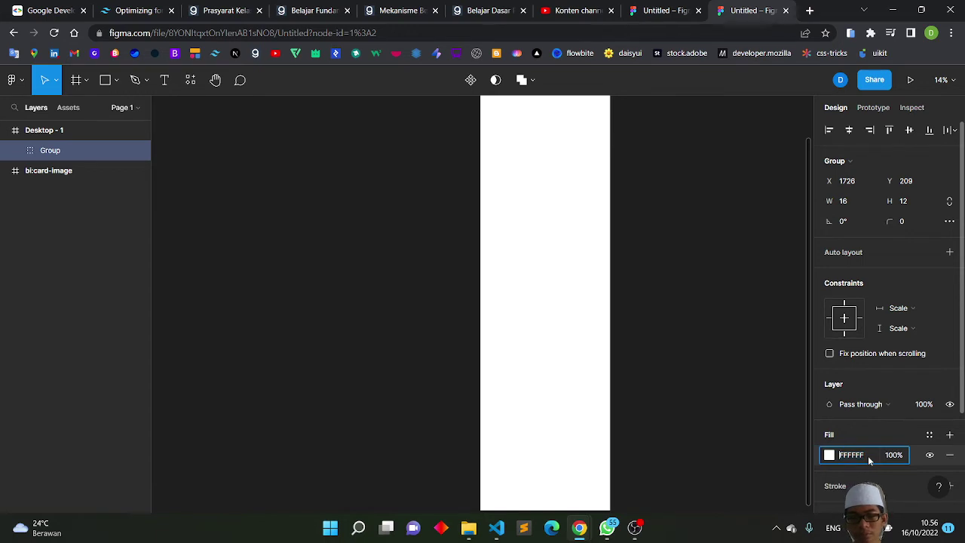
text(FFFFF)
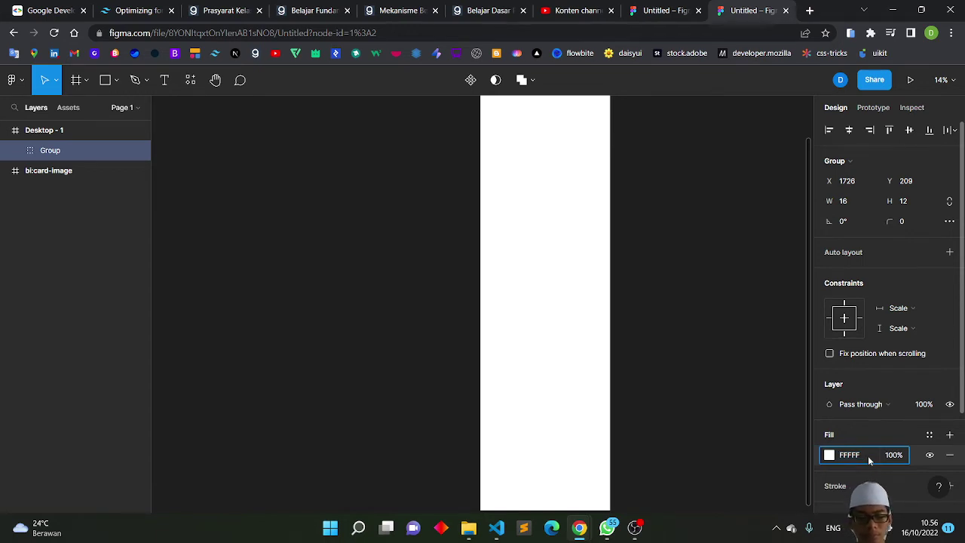
text(334)
key(Return)
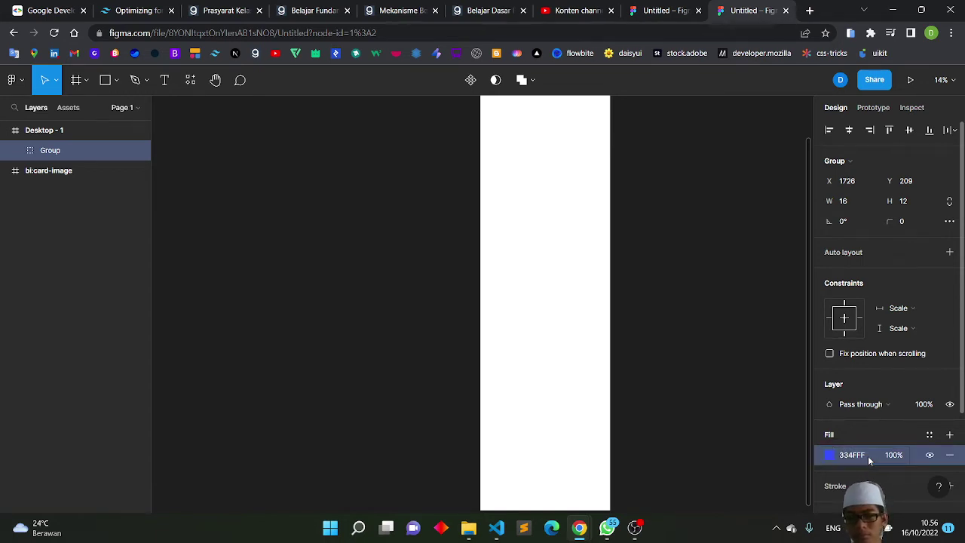
scroll(651, 344, up, 3)
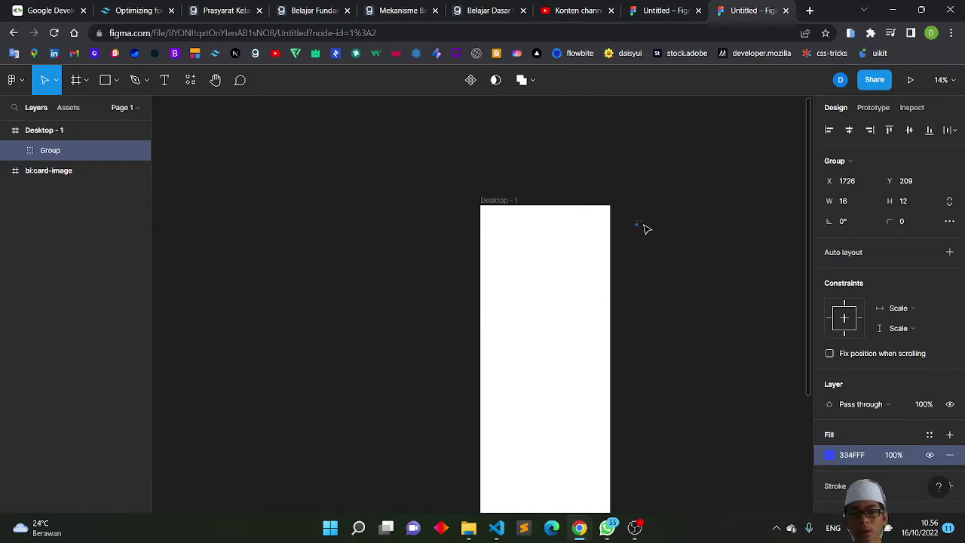
Move the icon Group out of Desktop - 1 onto the page.
scroll(638, 233, up, 5)
scroll(639, 234, up, 2)
scroll(639, 233, up, 1)
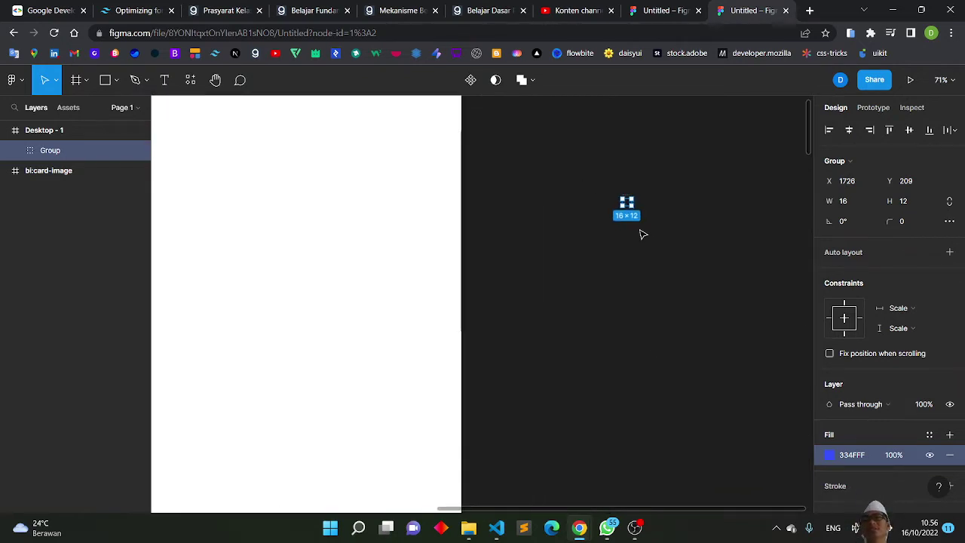
scroll(639, 234, up, 1)
scroll(639, 234, up, 3)
scroll(639, 234, up, 2)
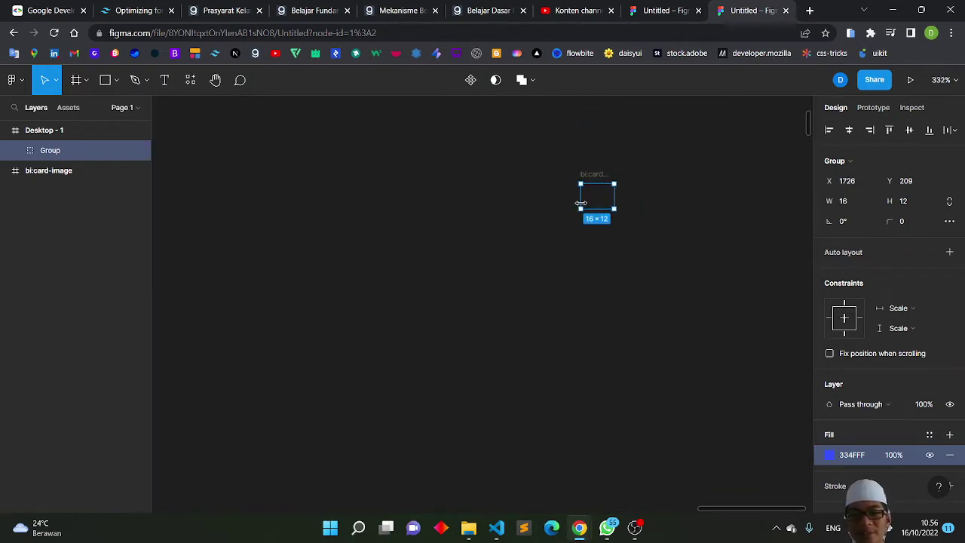
drag(598, 209, 593, 210)
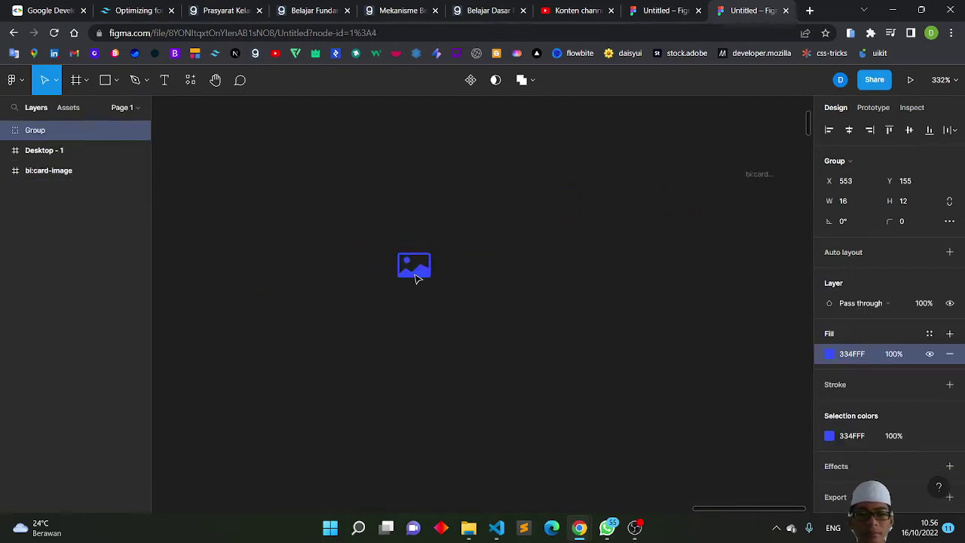
mouse_move(491, 239)
mouse_down()
mouse_move(414, 265)
mouse_move(306, 234)
mouse_up()
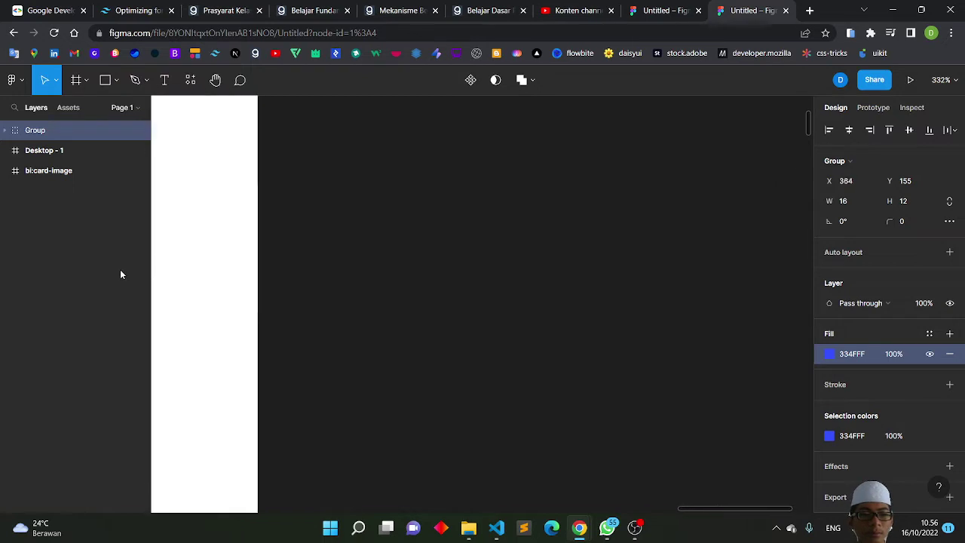
scroll(603, 318, right, 5)
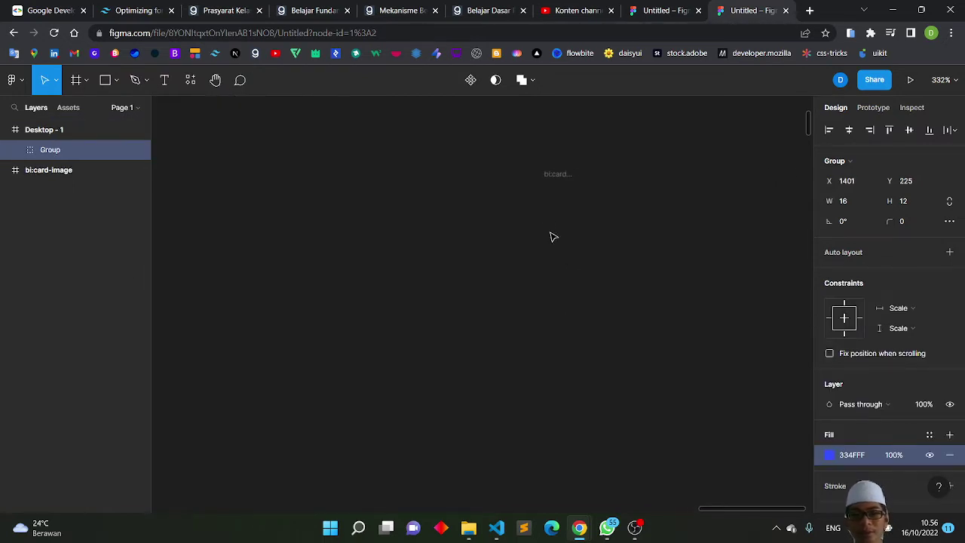
Delete the empty bi:card-image frame.
click(553, 186)
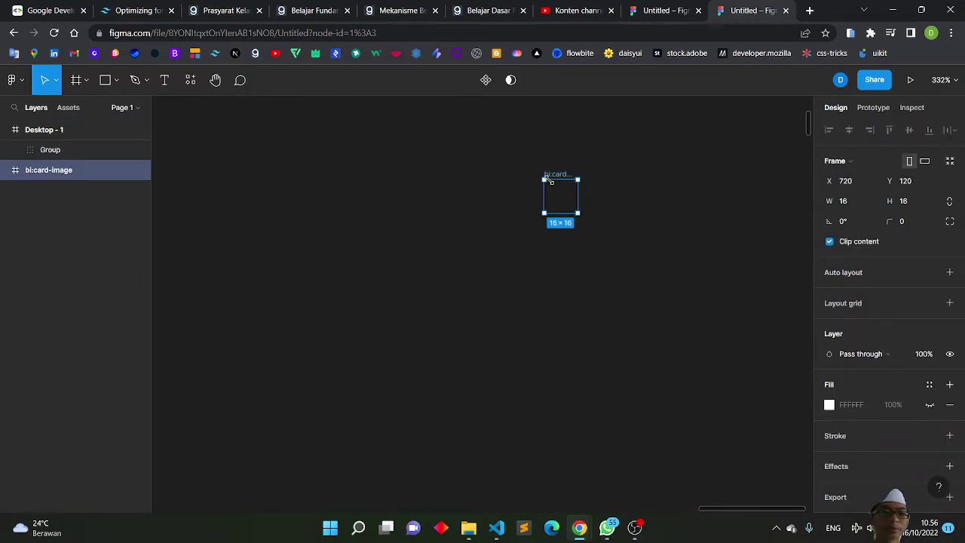
key(Delete)
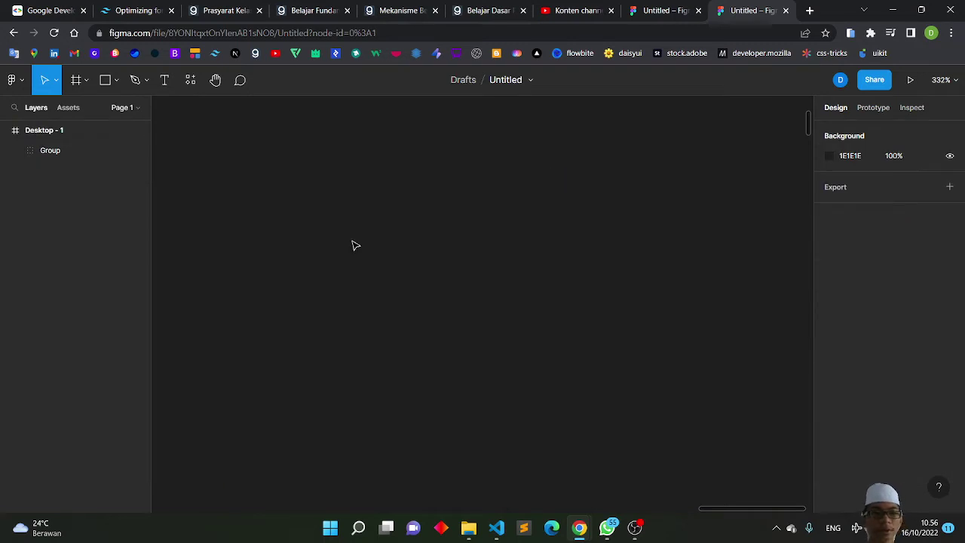
scroll(304, 258, left, 3)
scroll(304, 258, left, 3)
scroll(304, 258, right, 2)
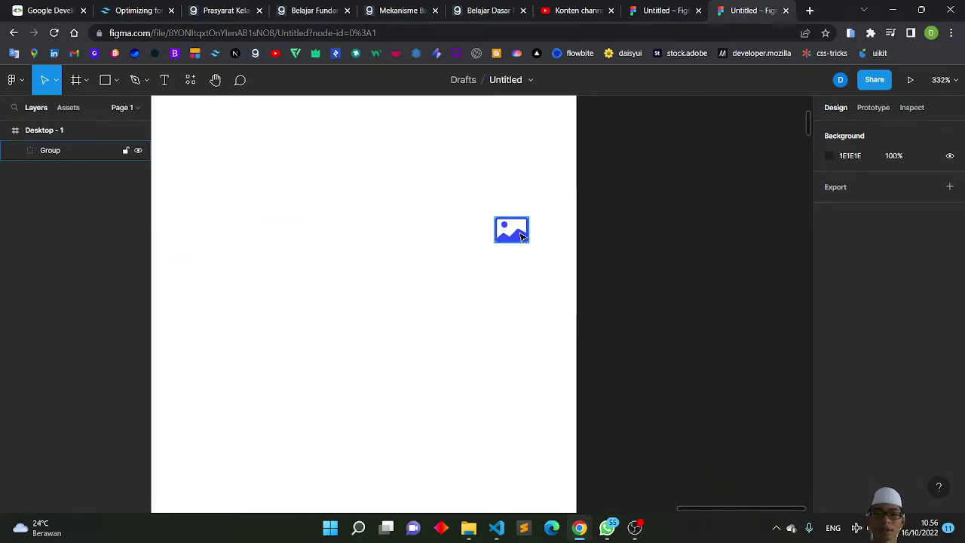
Place the image icon at Desktop - 1's top-left, X 60, Y 53.
drag(520, 236, 275, 219)
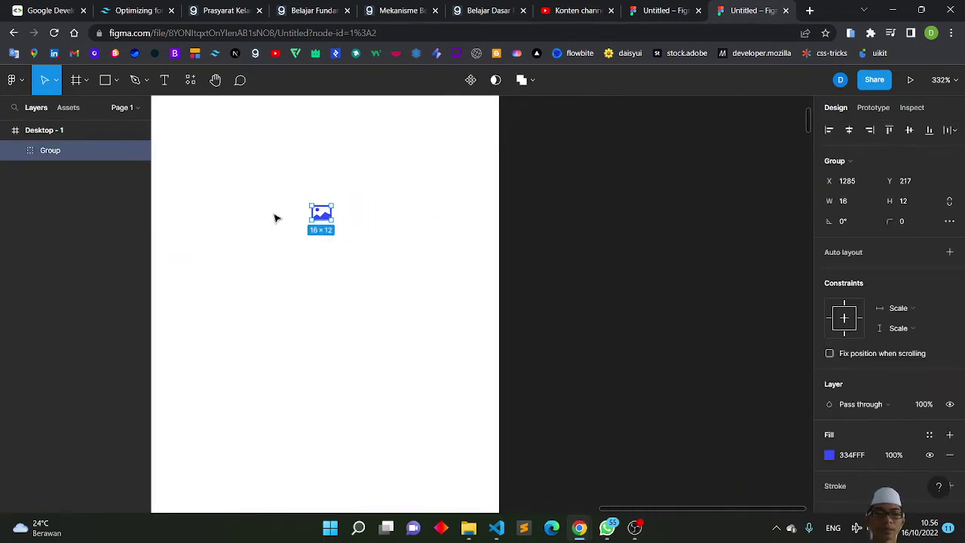
scroll(275, 219, left, 3)
scroll(275, 218, up, 3)
scroll(275, 218, left, 3)
scroll(275, 218, down, 3)
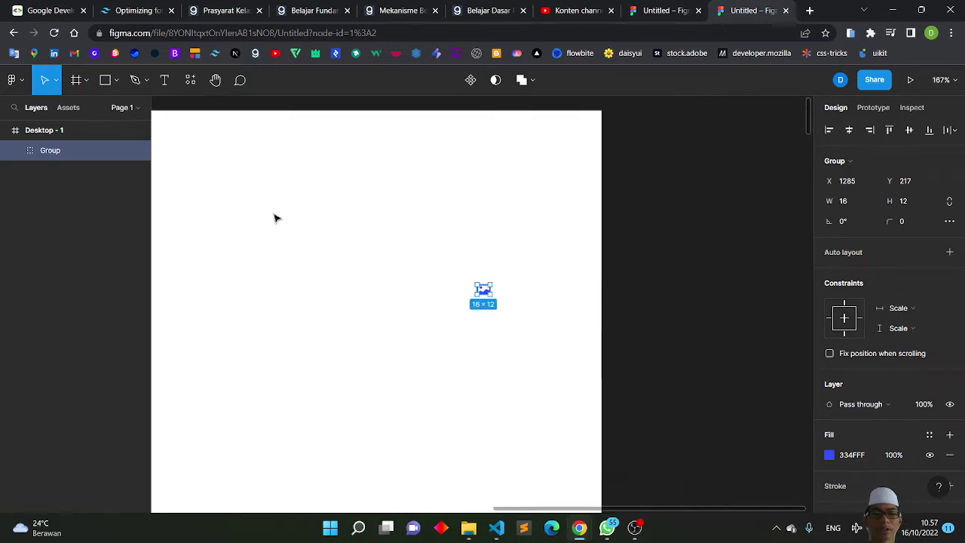
scroll(275, 218, down, 5)
scroll(275, 218, left, 3)
scroll(275, 219, left, 3)
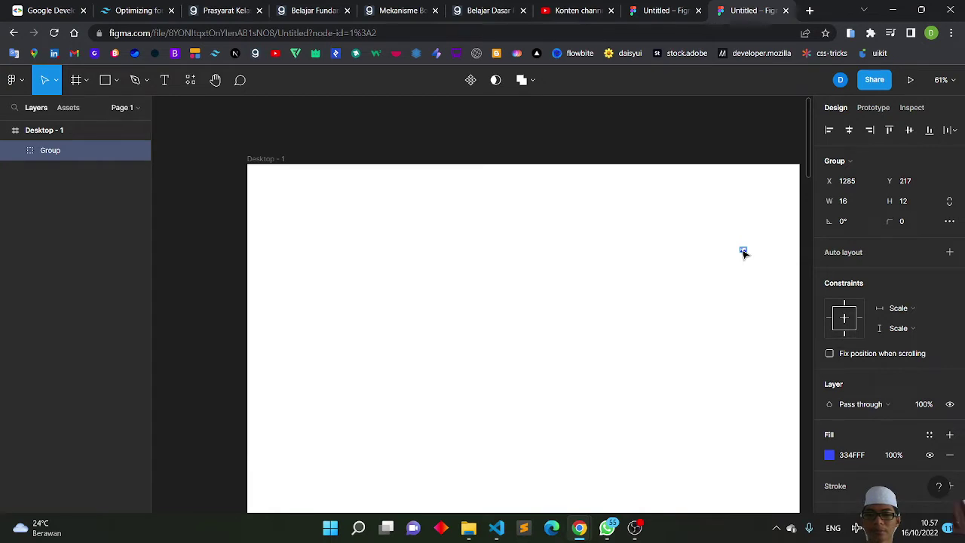
mouse_move(743, 251)
mouse_down()
mouse_move(298, 217)
mouse_move(274, 189)
mouse_up()
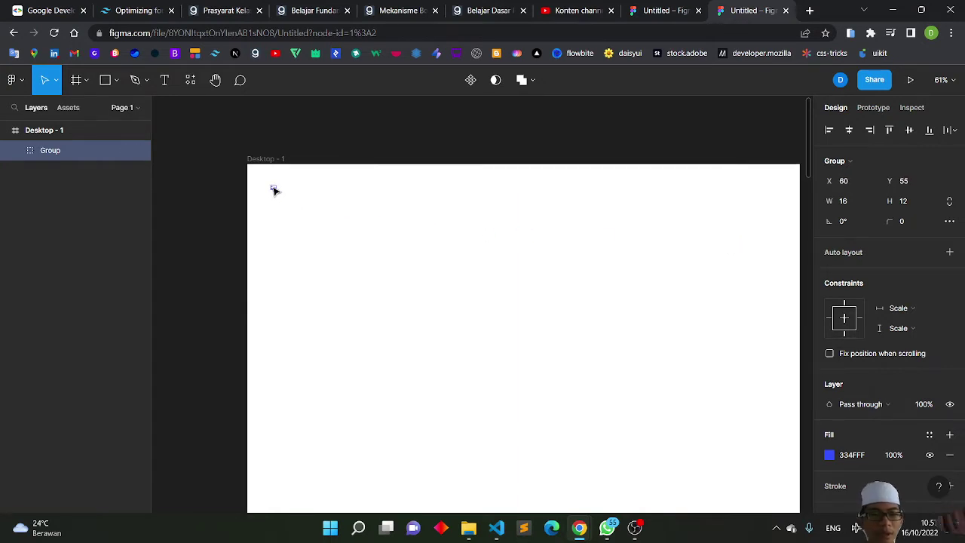
ctrl+scroll(292, 205, up, 5)
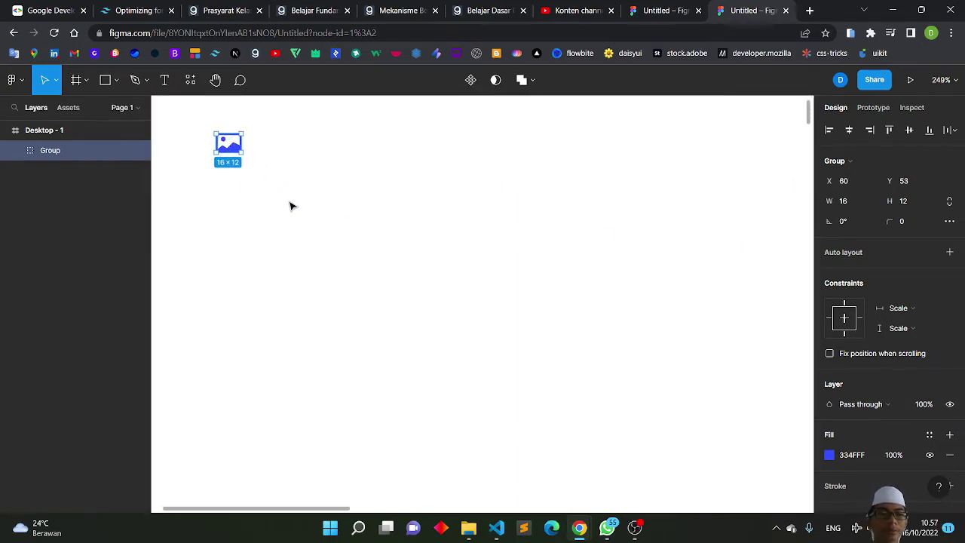
Change the icon's fill from blue to the dark 1E1E1E document colour.
click(829, 454)
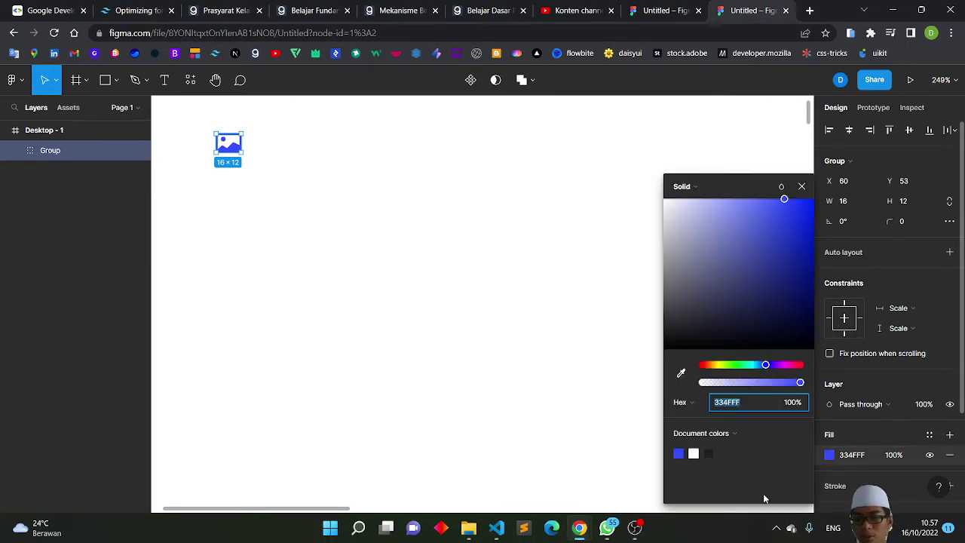
click(709, 453)
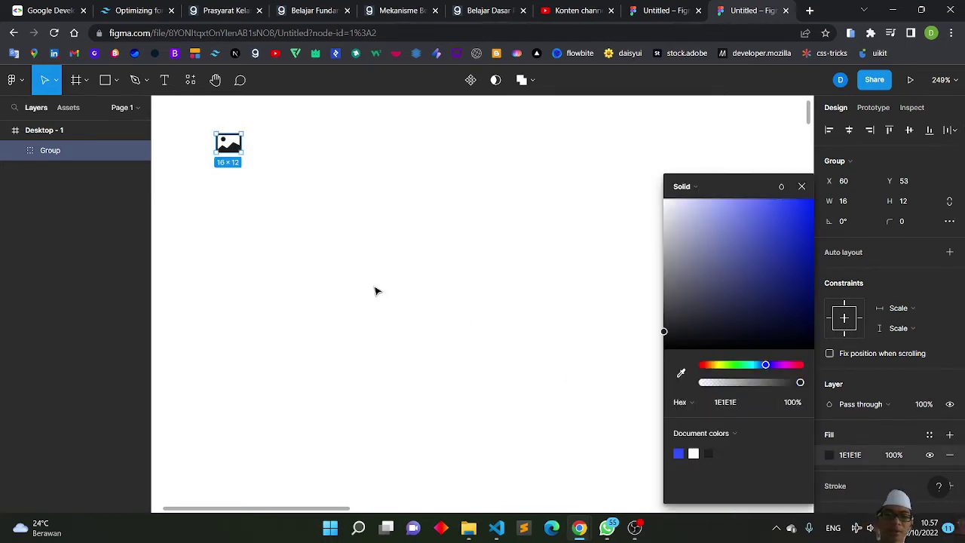
scroll(376, 290, left, 3)
scroll(376, 290, up, 2)
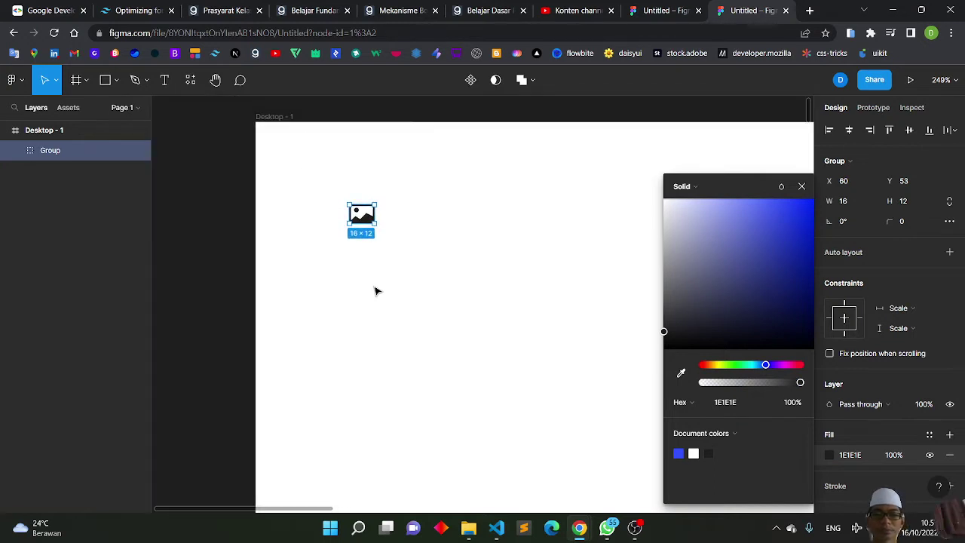
Close the colour picker and enlarge the icon to 32×24.
click(801, 186)
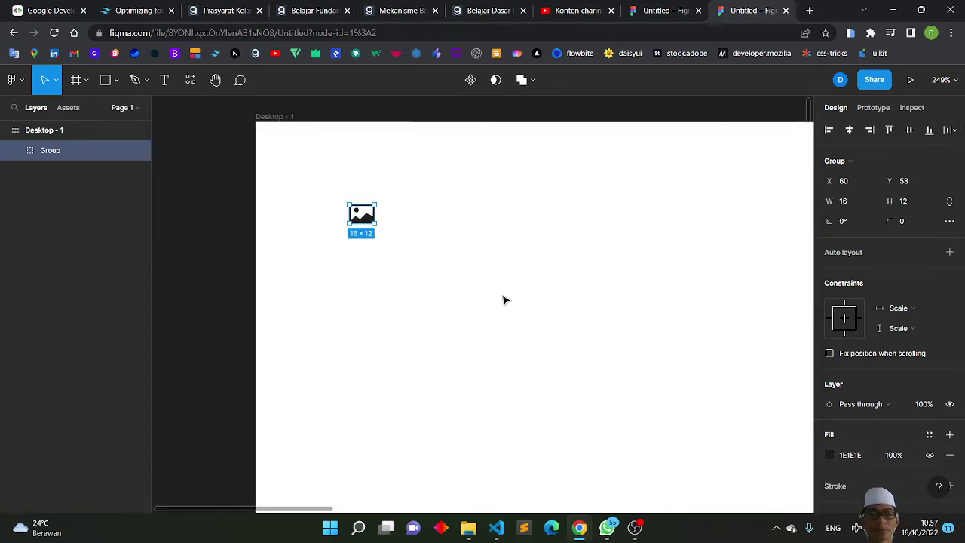
ctrl+scroll(503, 299, down, 5)
scroll(483, 294, right, 2)
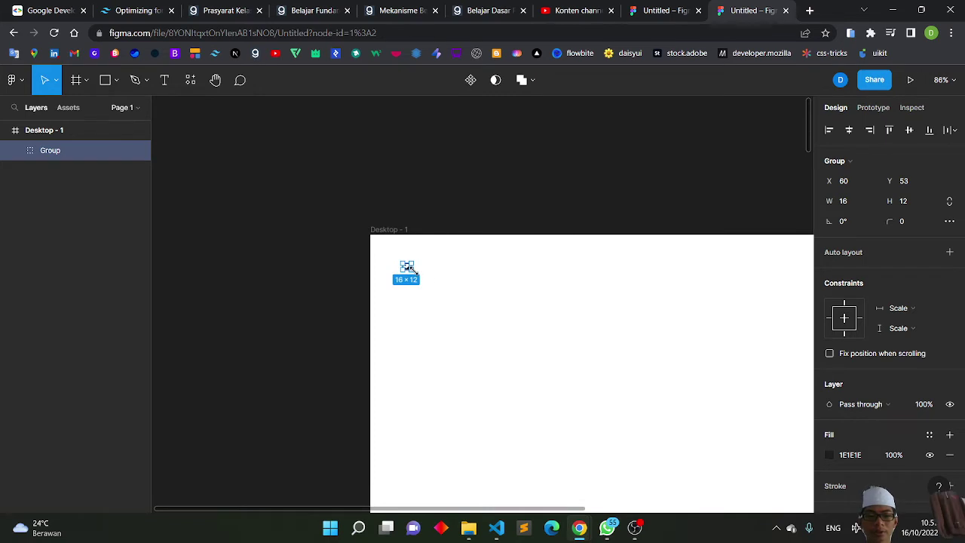
ctrl+scroll(411, 269, up, 2)
ctrl+scroll(414, 270, up, 3)
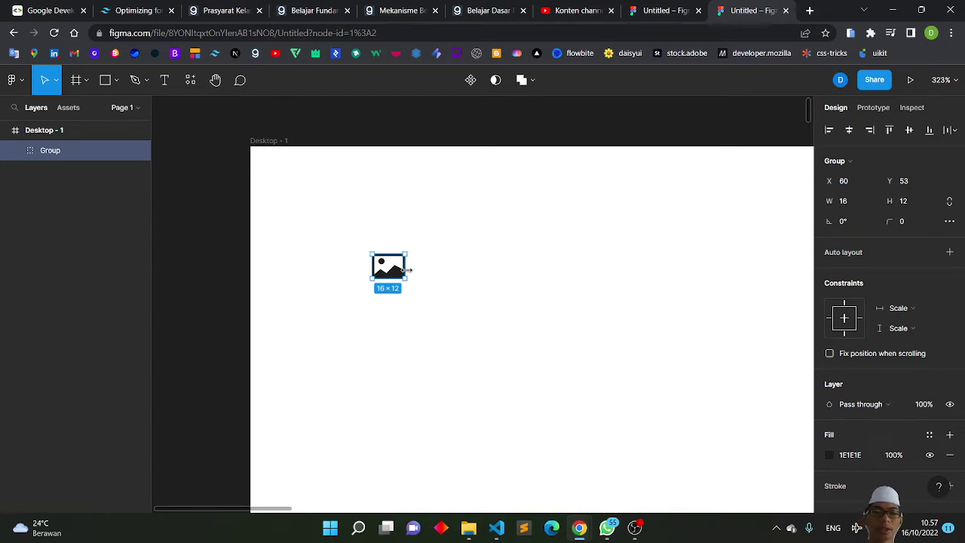
ctrl+scroll(407, 269, up, 2)
ctrl+scroll(407, 271, up, 3)
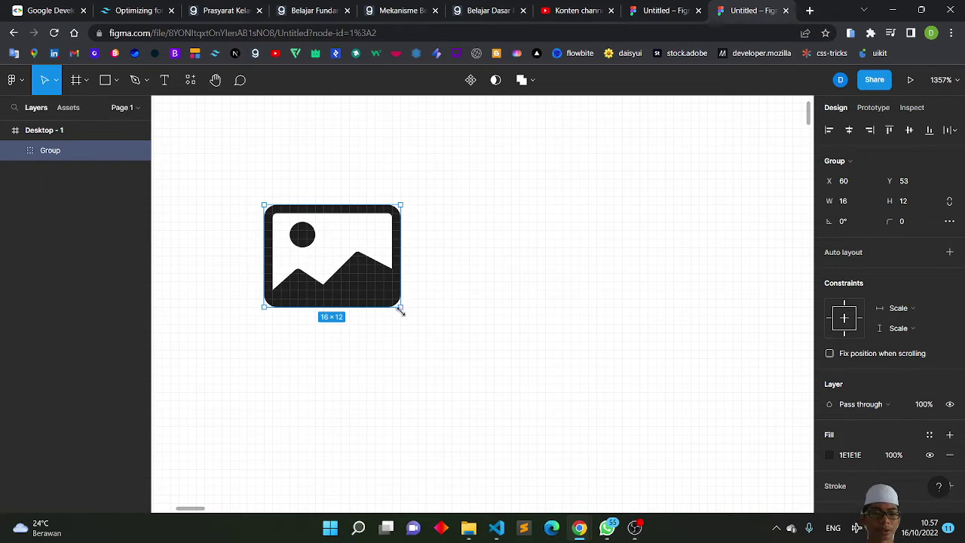
drag(404, 315, 526, 407)
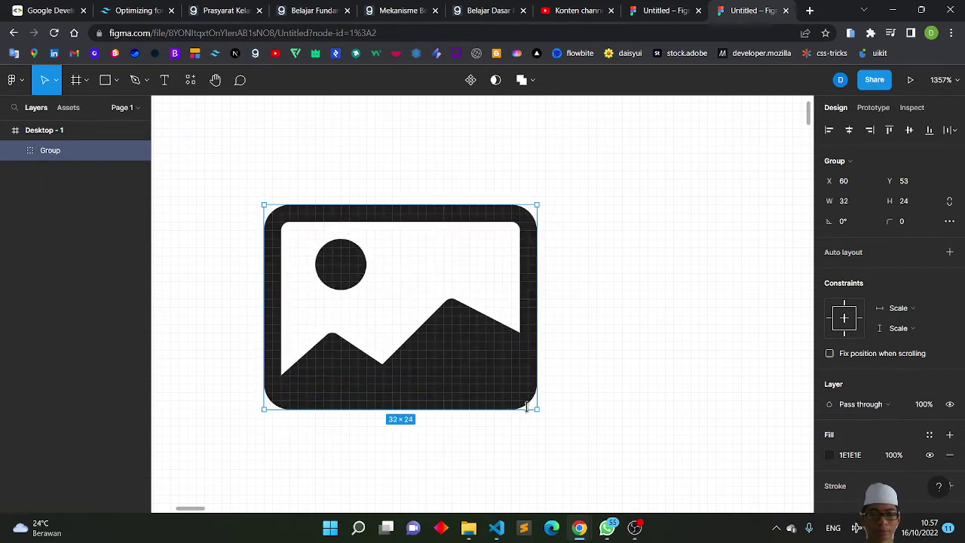
ctrl+scroll(526, 407, down, 3)
ctrl+scroll(525, 402, down, 2)
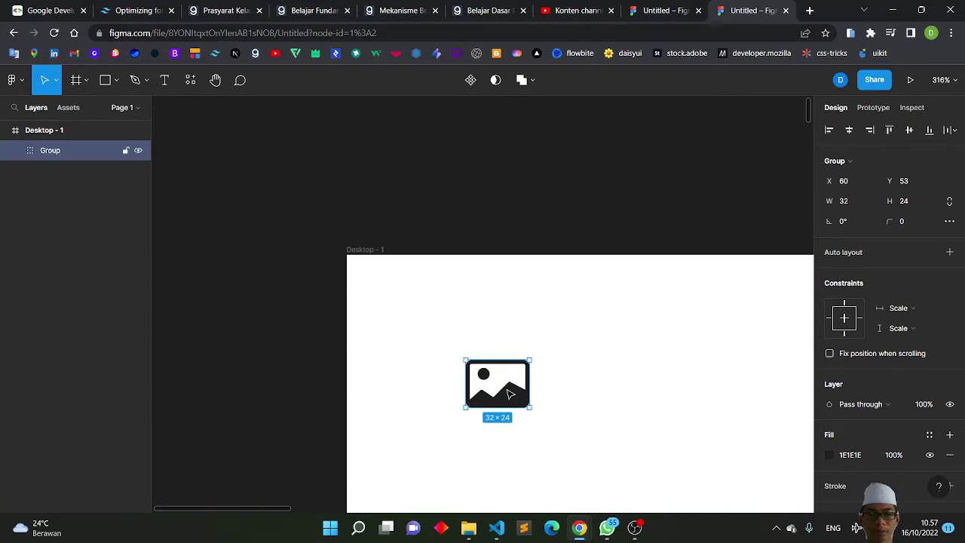
Move the icon closer to Desktop - 1's top-left corner.
drag(504, 389, 444, 330)
scroll(624, 353, right, 3)
scroll(624, 353, down, 5)
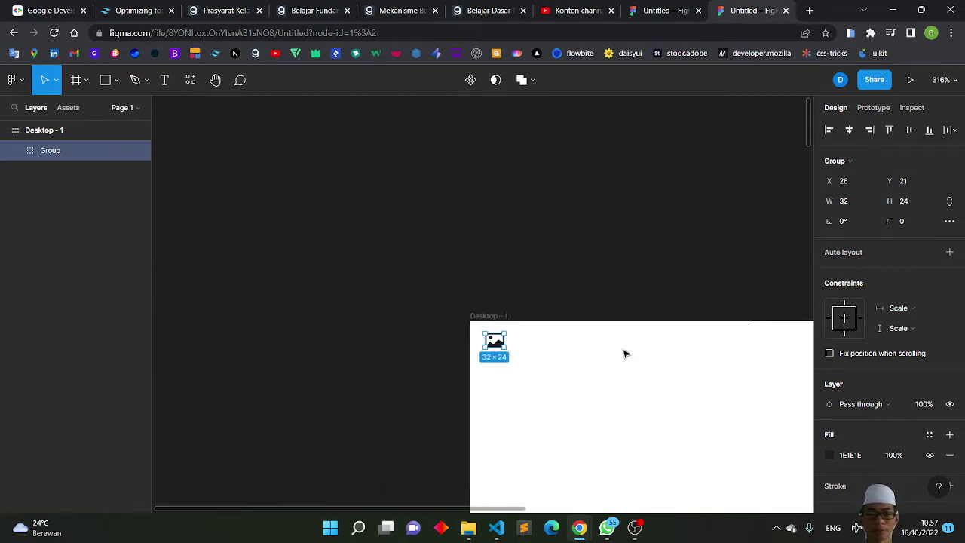
scroll(624, 353, right, 5)
scroll(624, 354, right, 3)
scroll(624, 353, down, 5)
scroll(624, 353, down, 1)
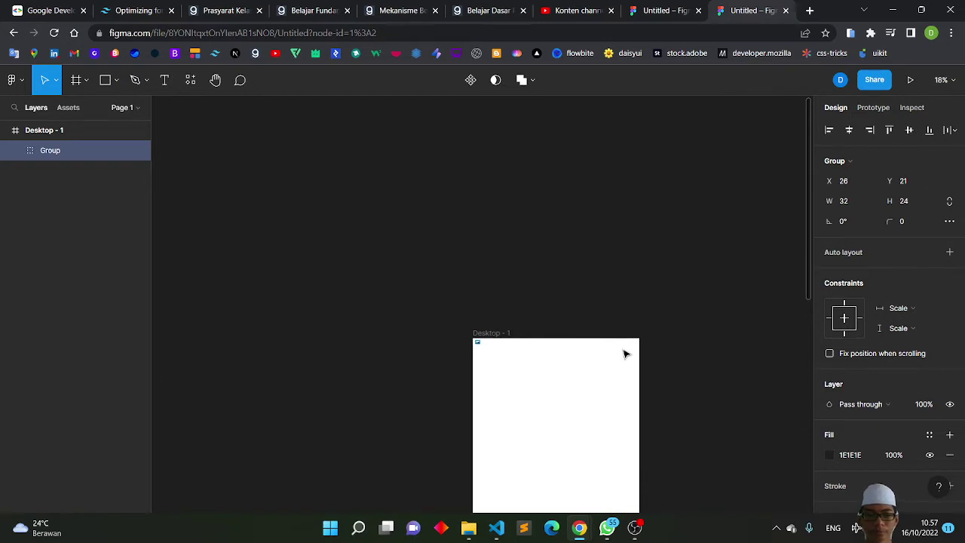
scroll(570, 370, up, 3)
scroll(570, 370, up, 2)
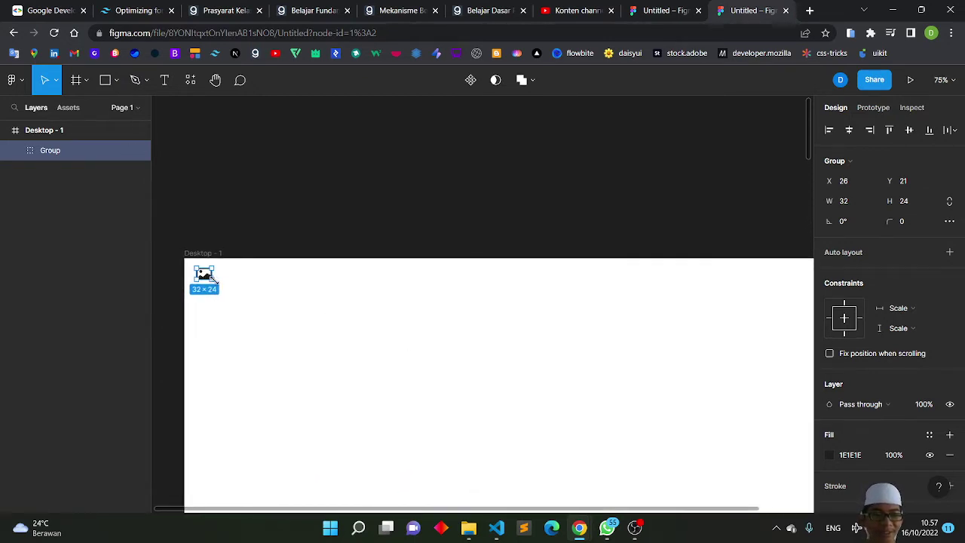
Resize the icon to 144×108, then down to 116×87 at X 46, Y 41.
mouse_move(214, 280)
mouse_down()
mouse_move(264, 314)
mouse_move(252, 316)
mouse_up()
scroll(465, 354, right, 5)
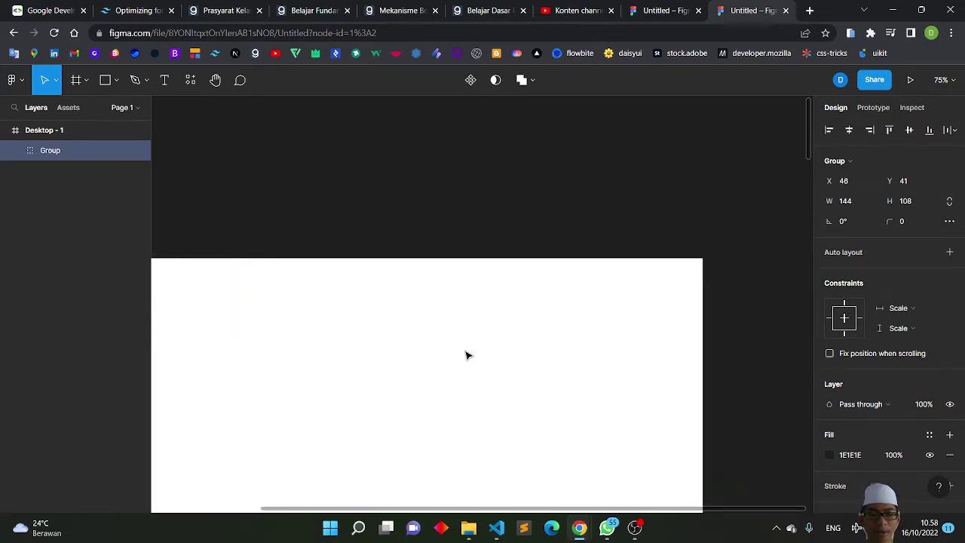
scroll(426, 327, left, 5)
scroll(426, 327, down, 2)
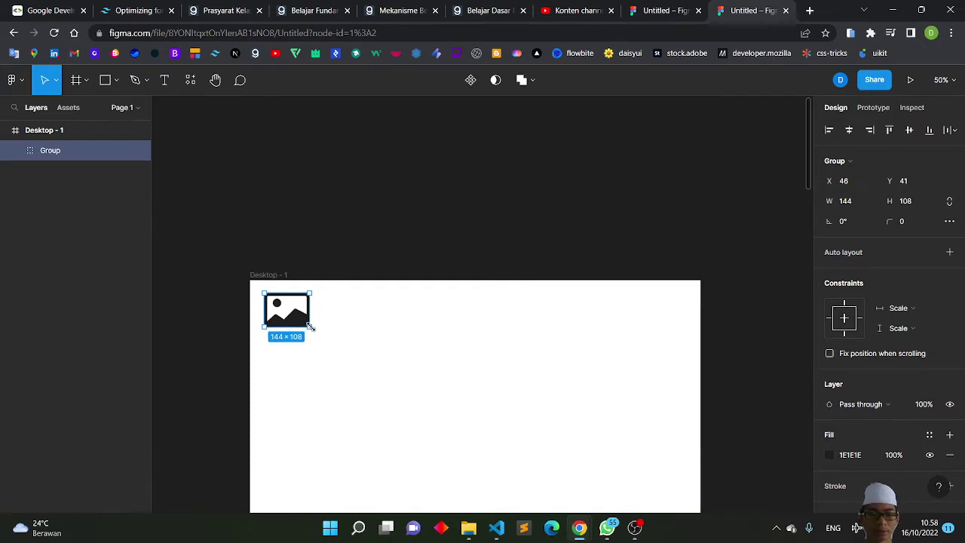
drag(310, 325, 299, 316)
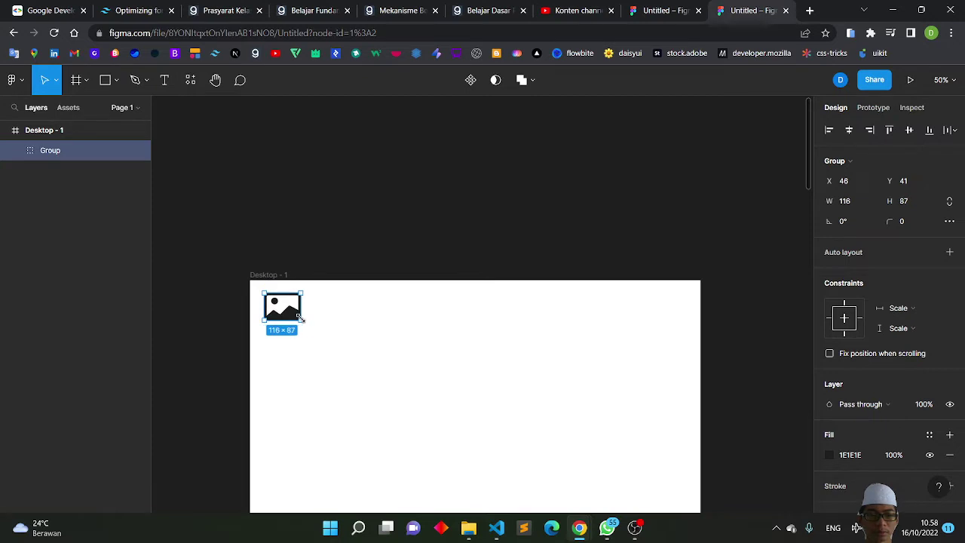
click(347, 335)
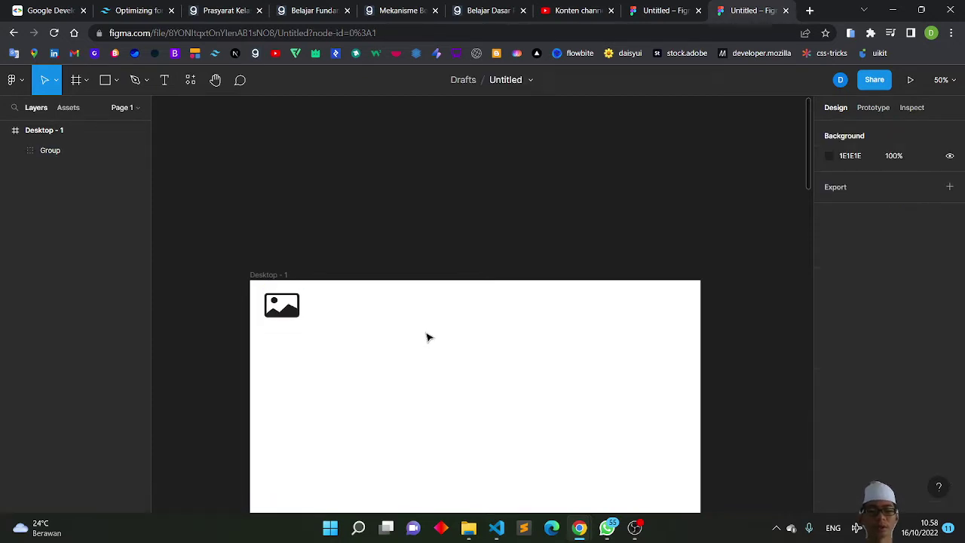
click(687, 9)
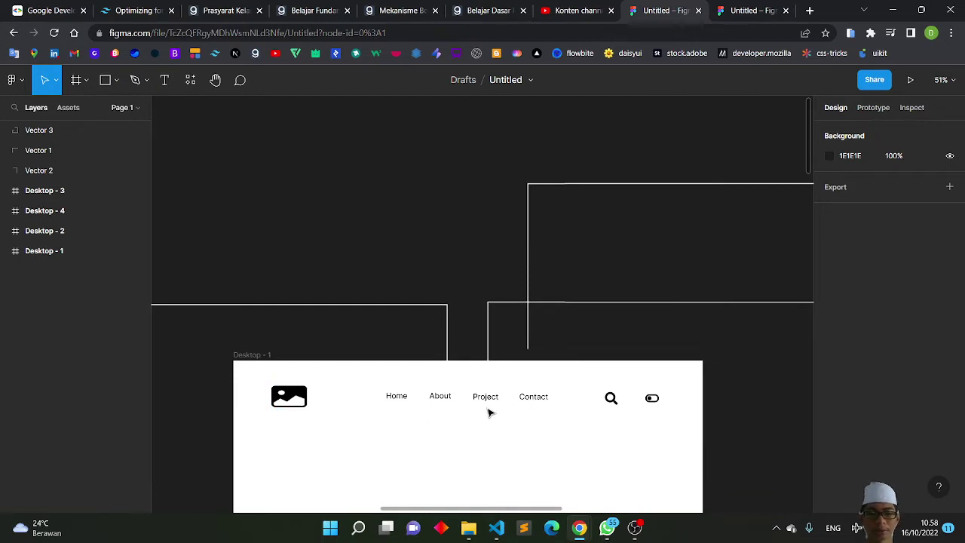
click(746, 10)
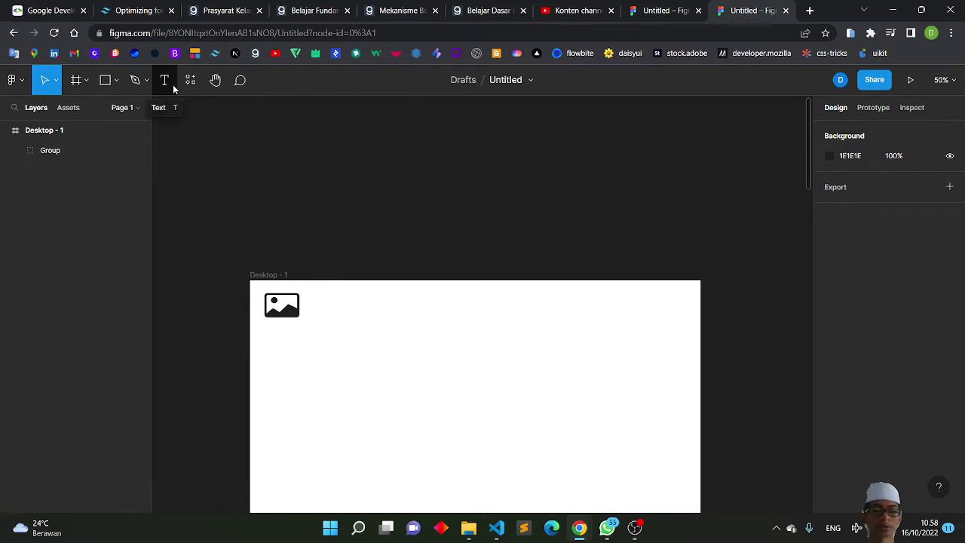
Add a Home text box to the right of the logo icon.
key(t)
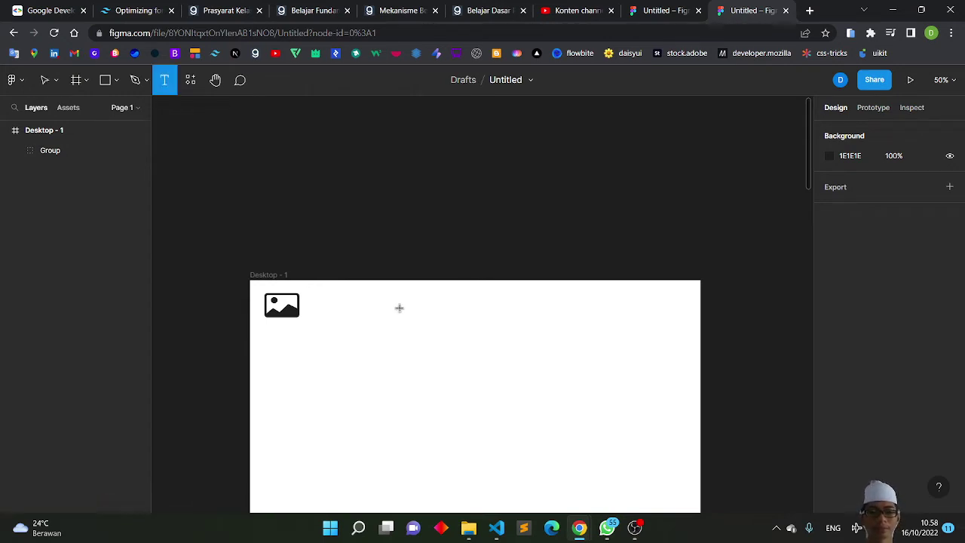
drag(398, 304, 448, 329)
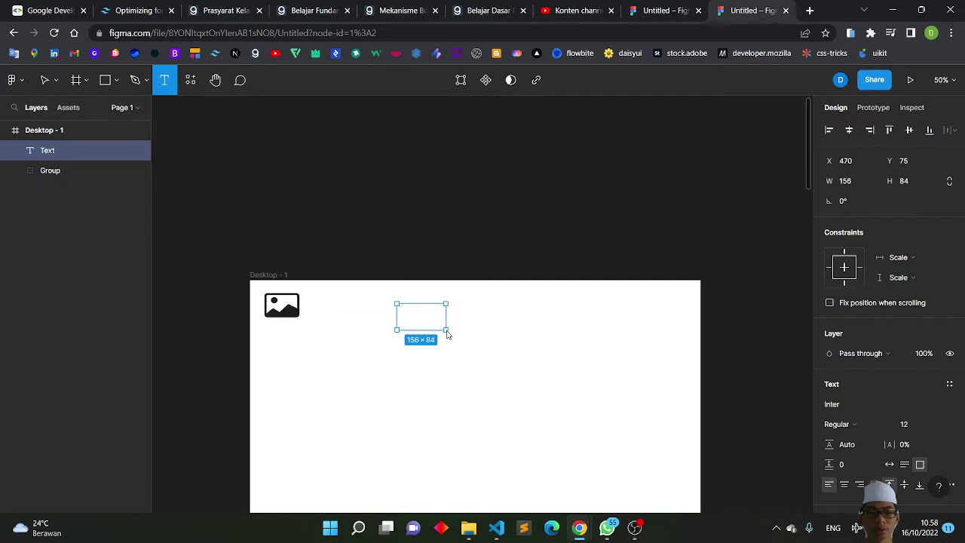
drag(448, 329, 450, 327)
text(Home)
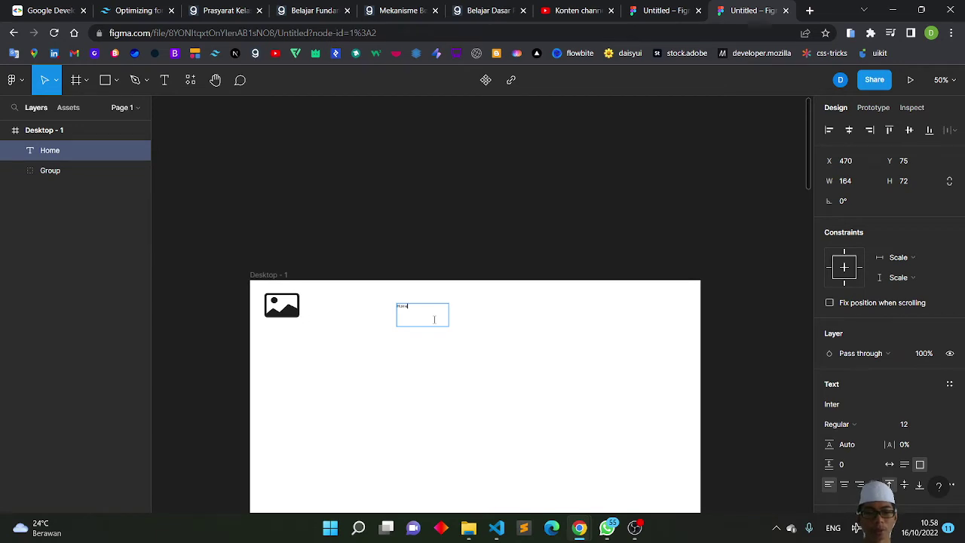
scroll(434, 319, up, 3)
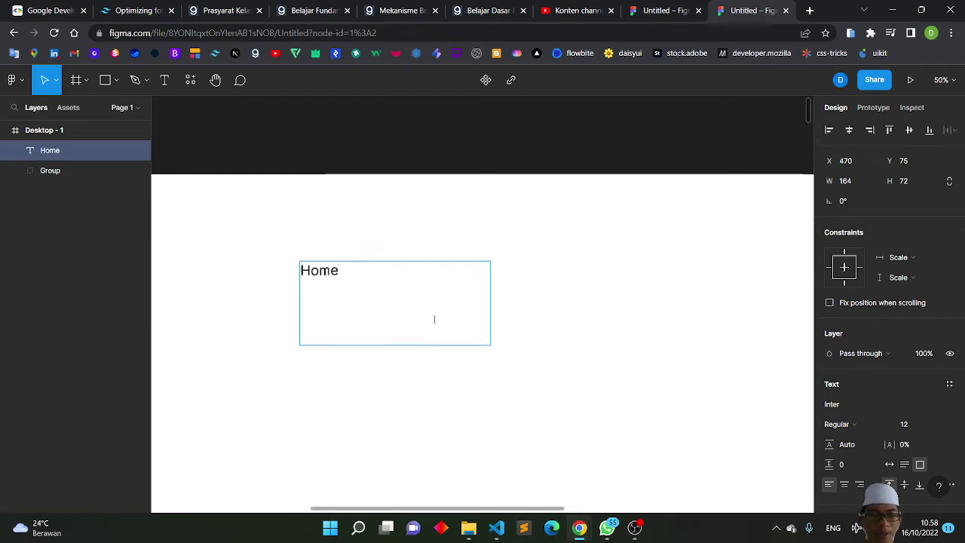
scroll(434, 320, up, 2)
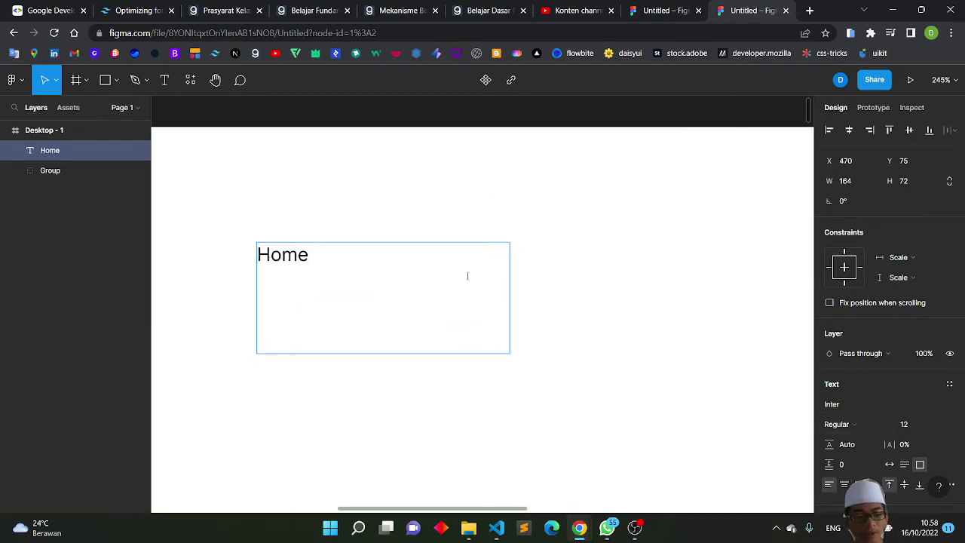
Set the Home text's font size to 18.
key(ctrl+a)
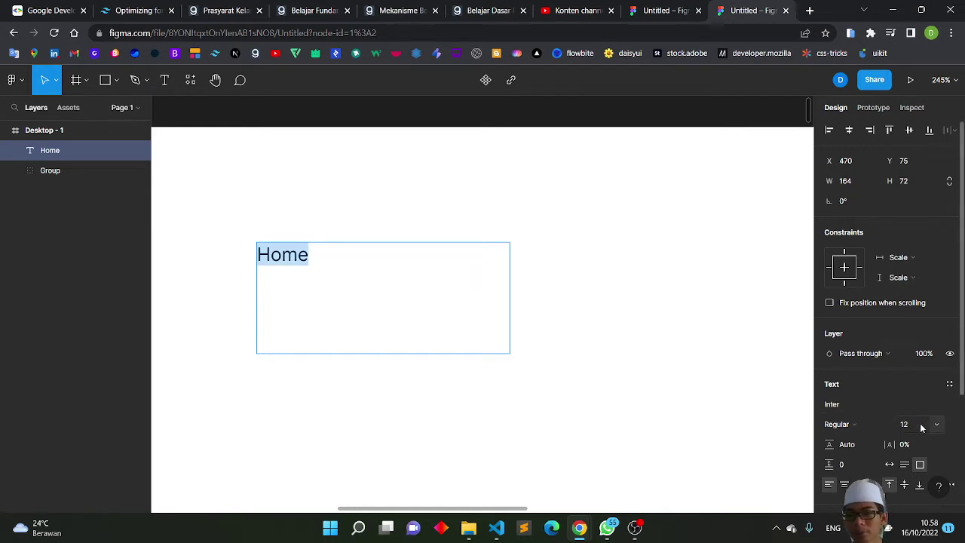
click(914, 426)
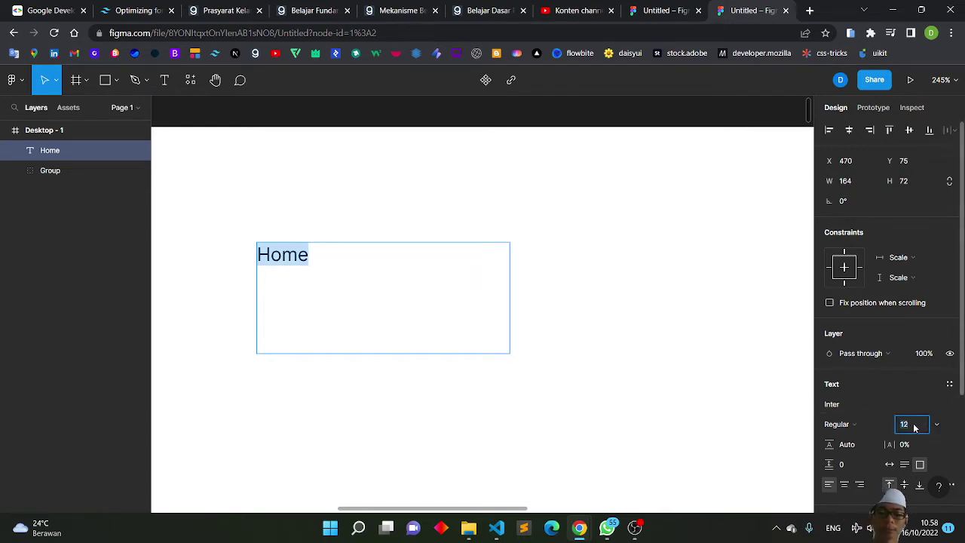
text(18)
key(Return)
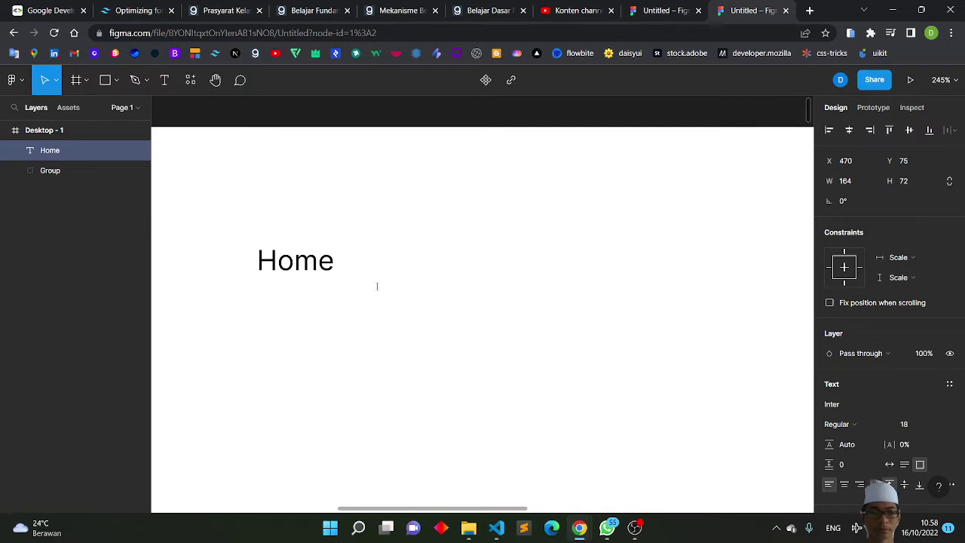
Shrink the Home text box to 58×27 and place it at X 463, Y 67.
click(377, 285)
key(Escape)
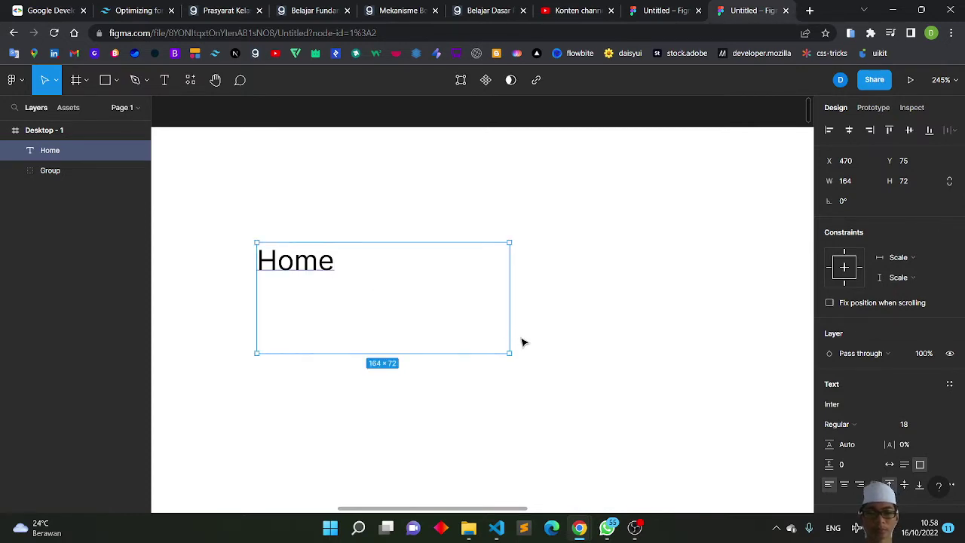
drag(510, 355, 345, 285)
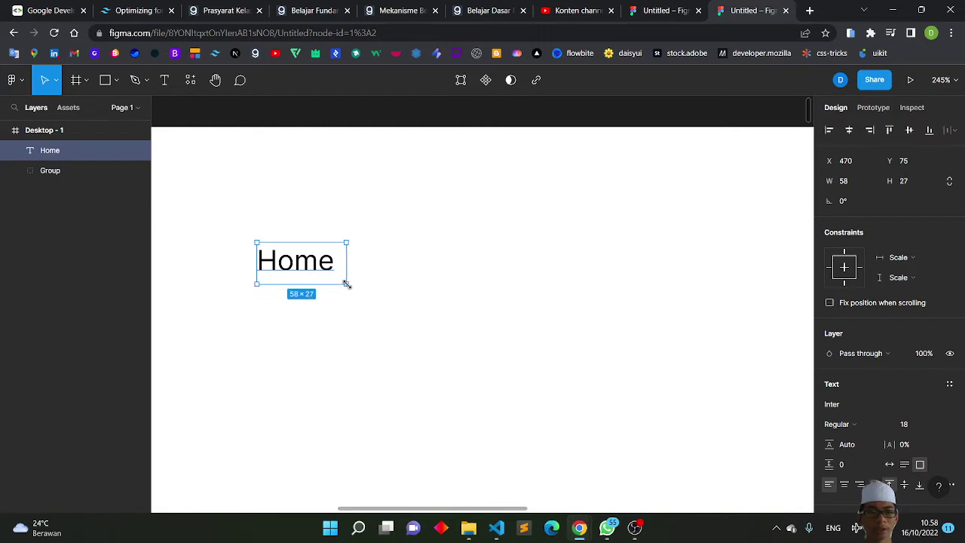
scroll(345, 285, down, 5)
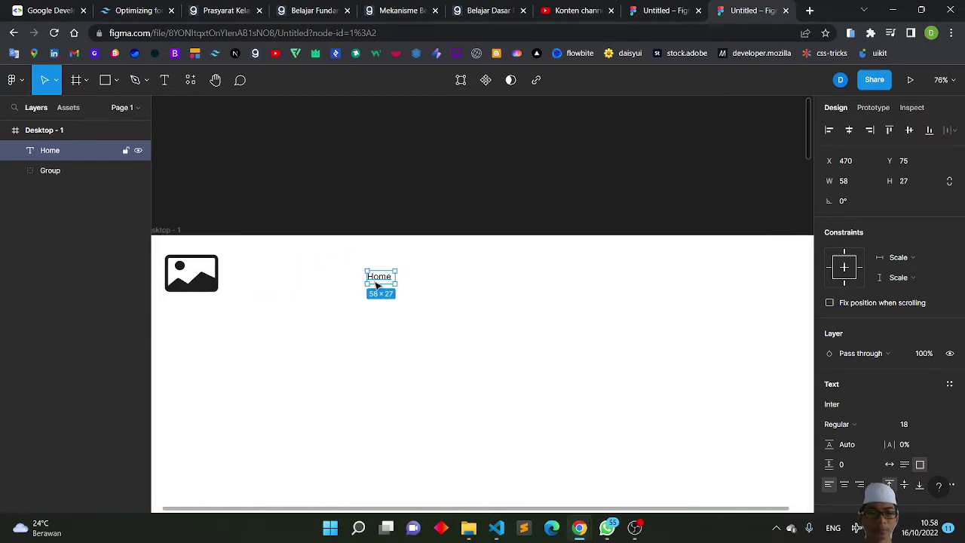
drag(386, 281, 383, 275)
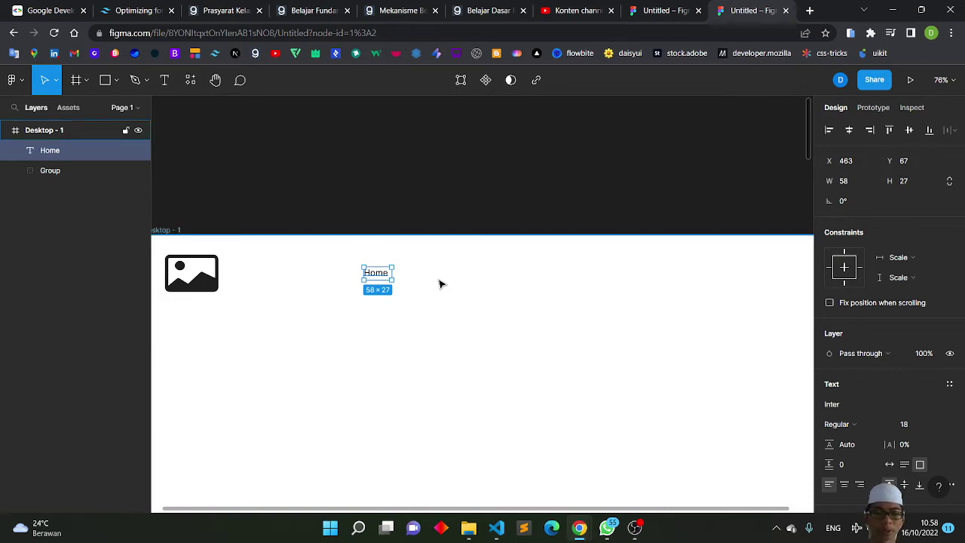
Duplicate Home three times and space the four labels 80 px apart at Y 67.
key(ctrl+d)
key(ctrl+d)
key(ctrl+d)
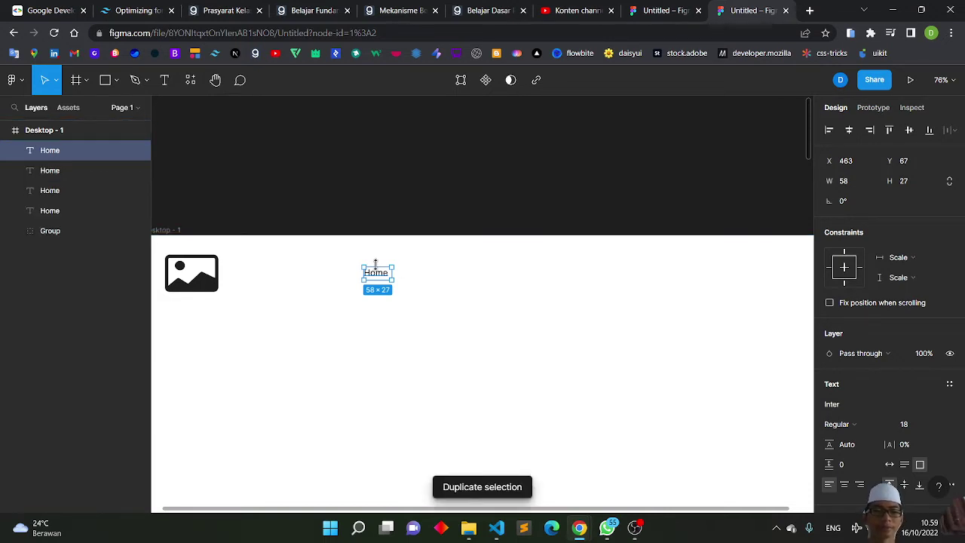
drag(381, 279, 453, 279)
click(379, 276)
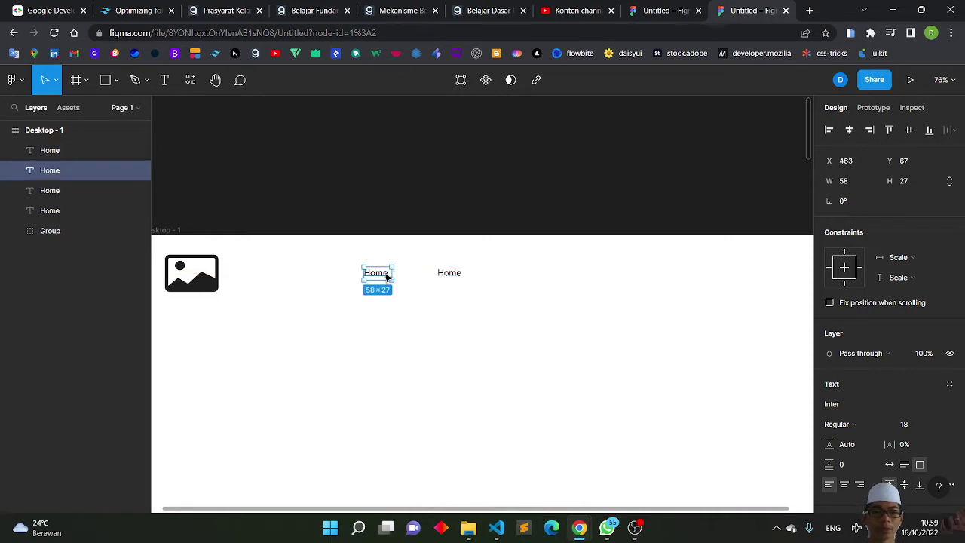
drag(379, 276, 527, 277)
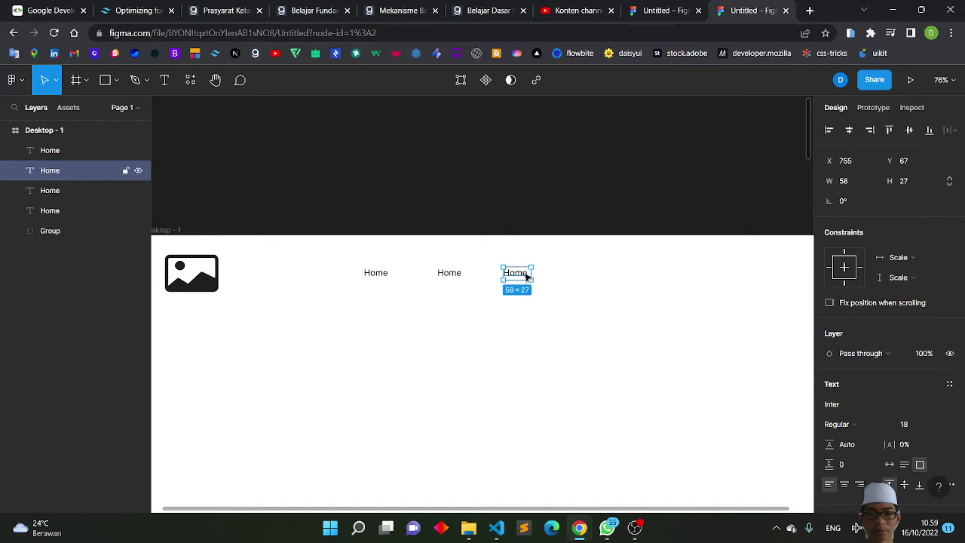
drag(381, 276, 587, 276)
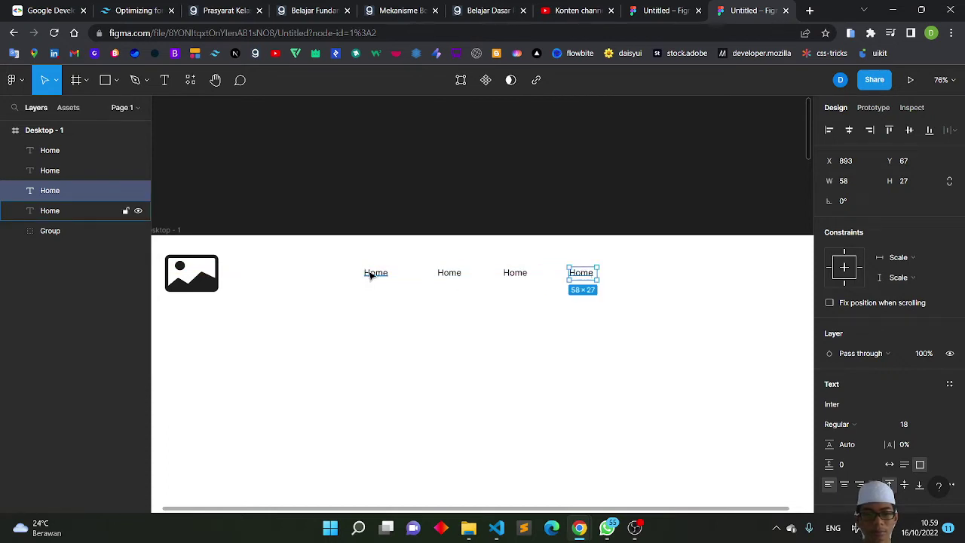
drag(370, 276, 379, 277)
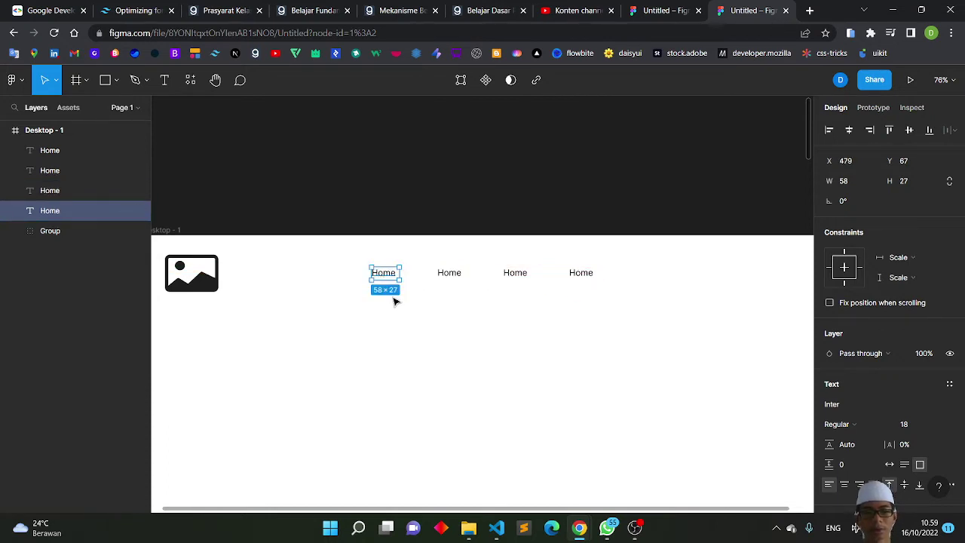
click(373, 325)
drag(370, 324, 622, 264)
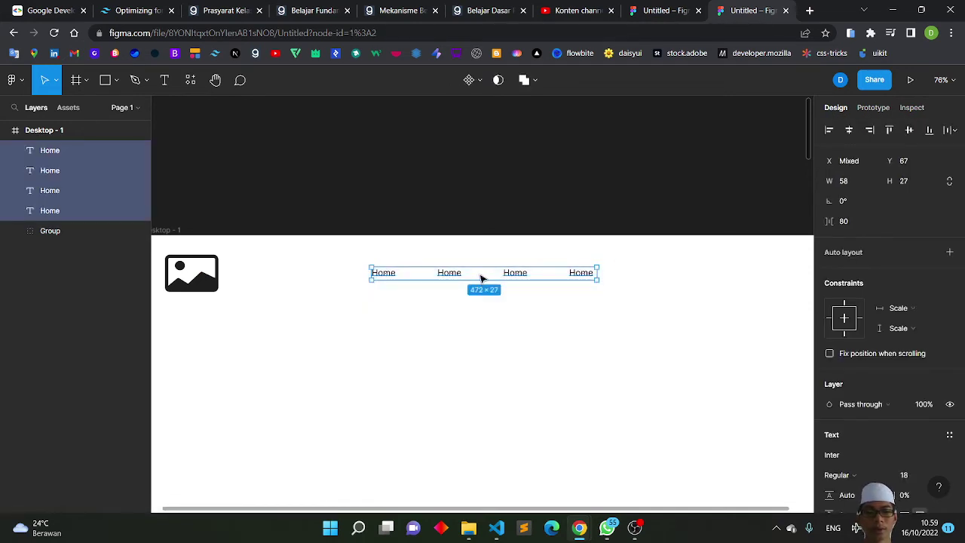
Shift the selected row of Home labels right, then back left and down.
drag(482, 278, 510, 283)
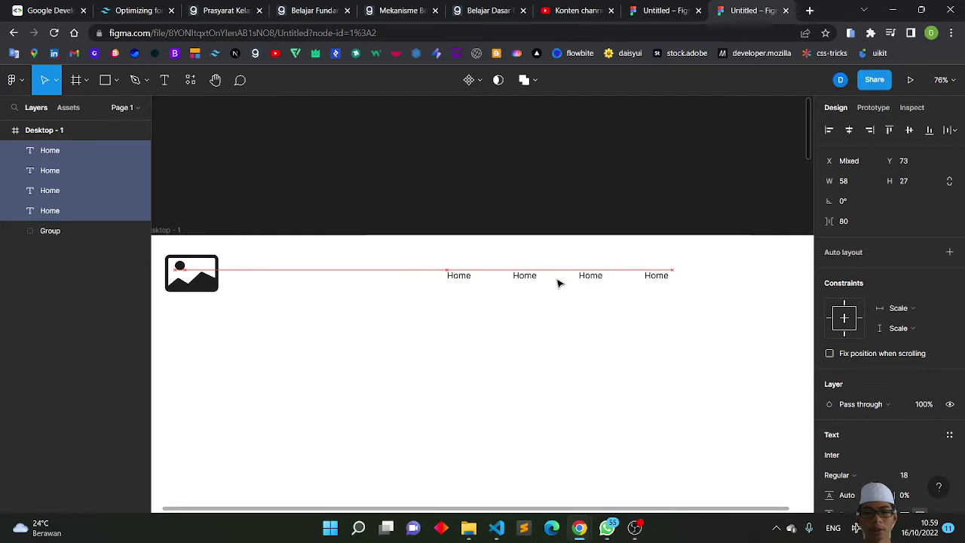
scroll(562, 280, down, 5)
scroll(565, 281, up, 2)
scroll(565, 283, up, 1)
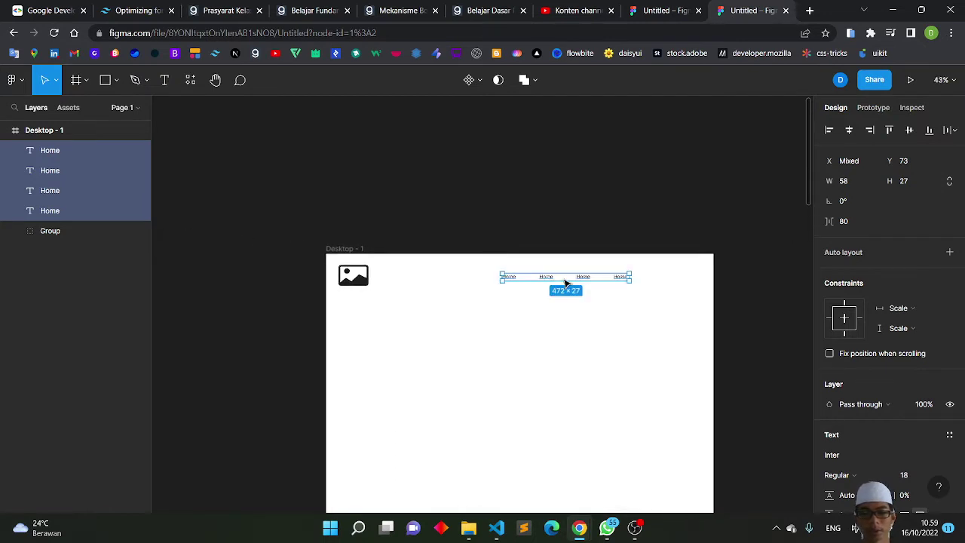
drag(561, 281, 516, 281)
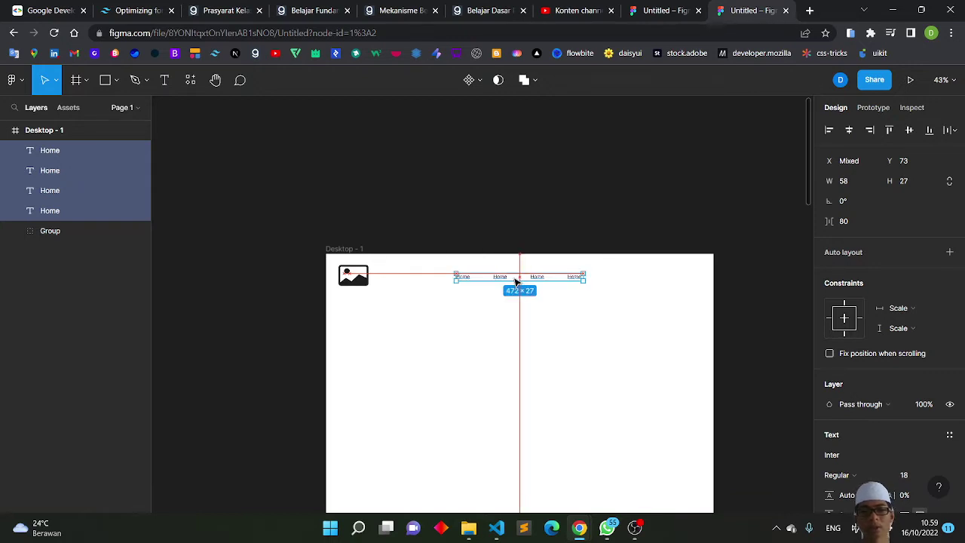
drag(516, 280, 516, 284)
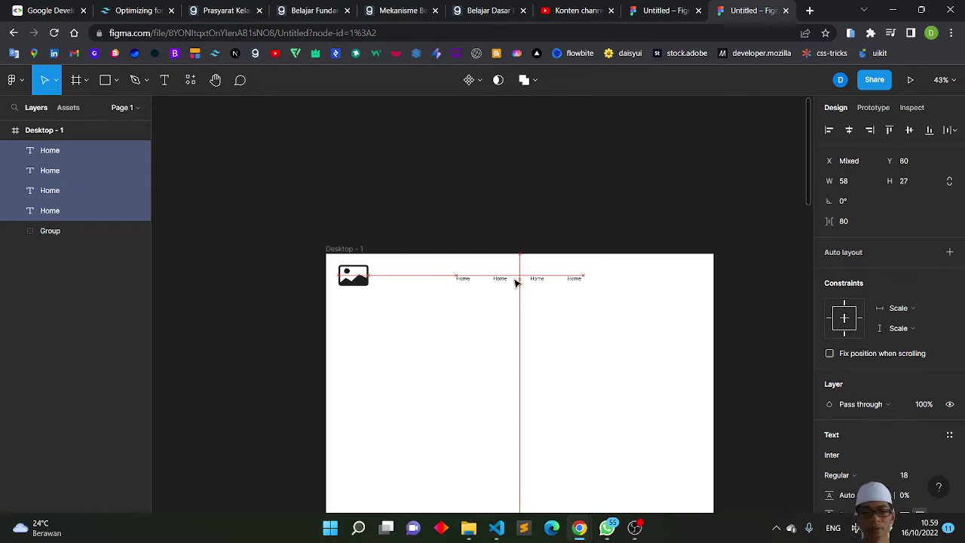
scroll(516, 282, up, 5)
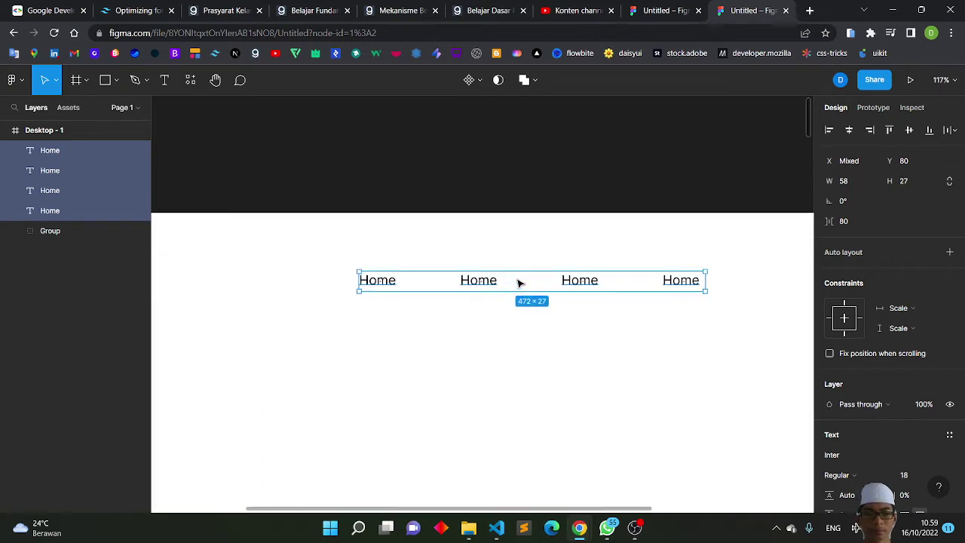
scroll(518, 282, left, 2)
Reselect all four Home labels and align the row level with the logo.
key(Escape)
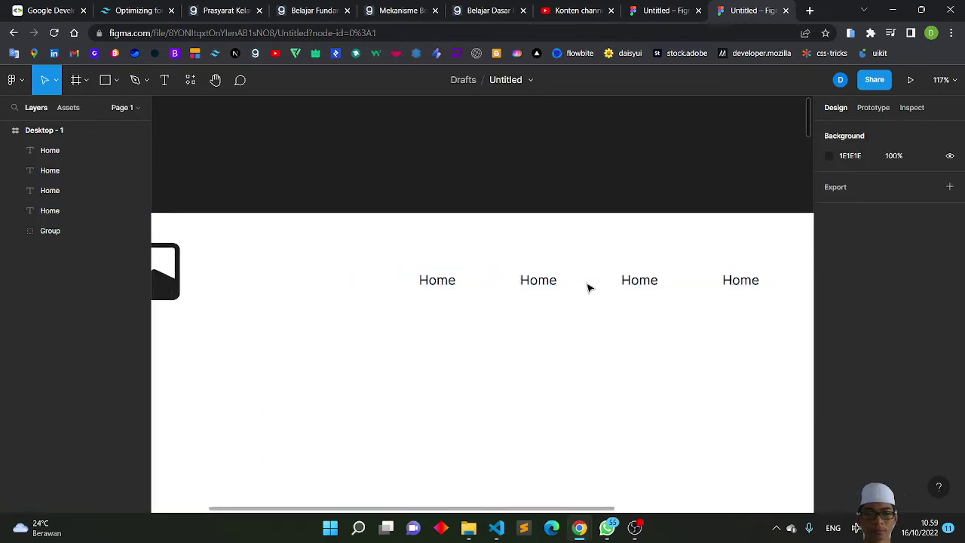
drag(393, 323, 766, 260)
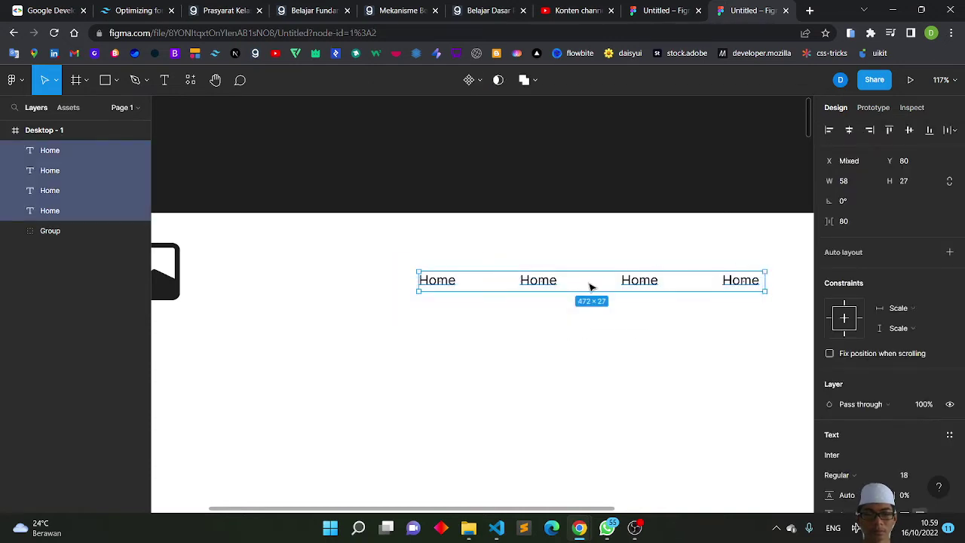
drag(591, 284, 592, 279)
click(630, 354)
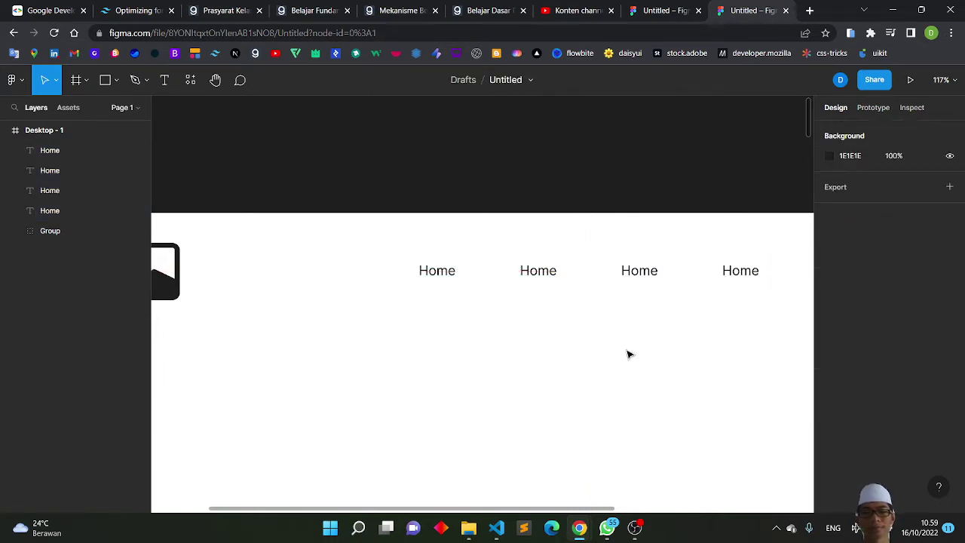
scroll(630, 354, down, 3)
scroll(628, 355, down, 2)
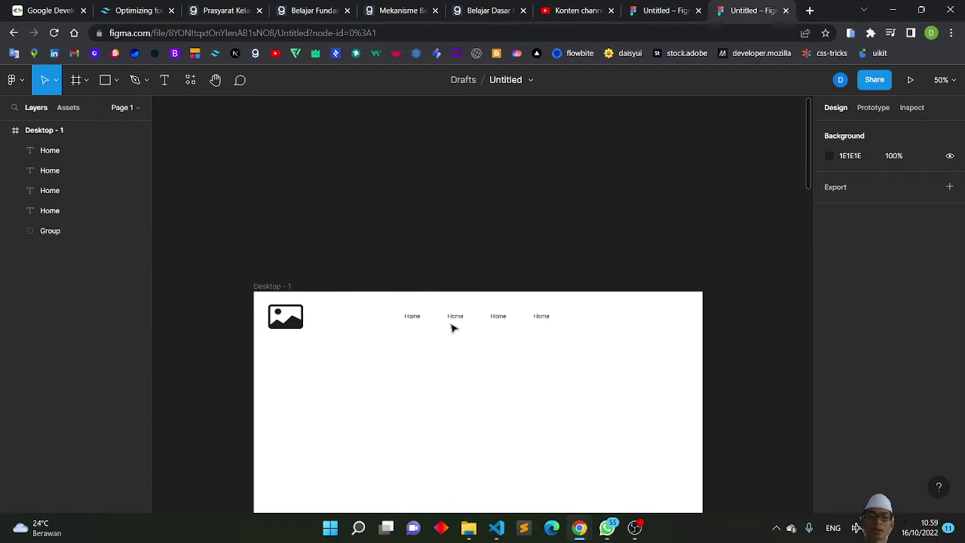
scroll(452, 327, up, 3)
scroll(450, 327, up, 2)
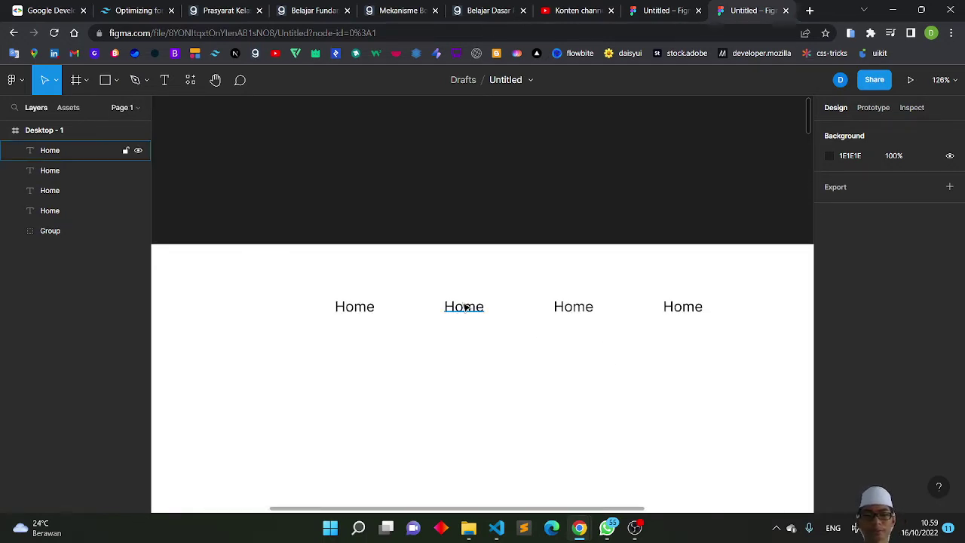
Rename the second and third Home labels to About and Project.
click(464, 309)
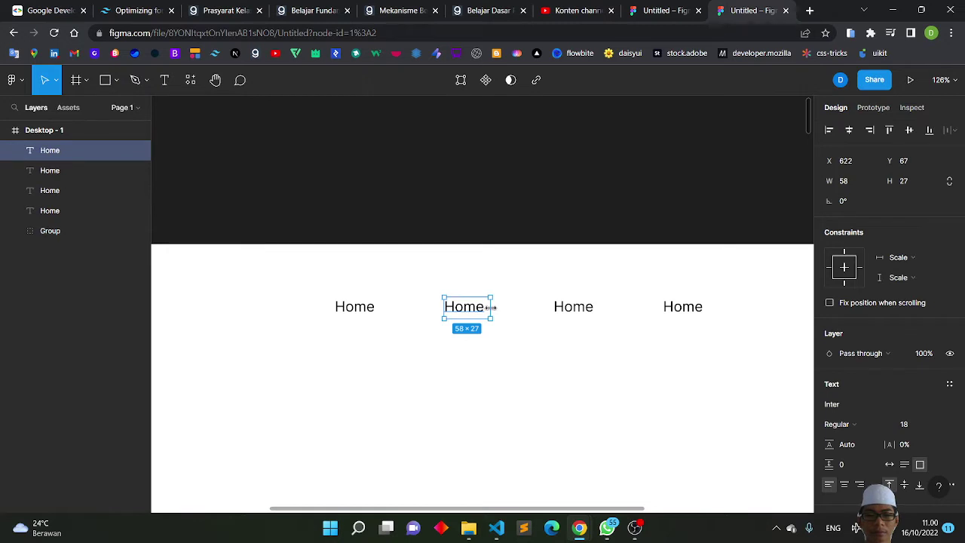
double_click(483, 309)
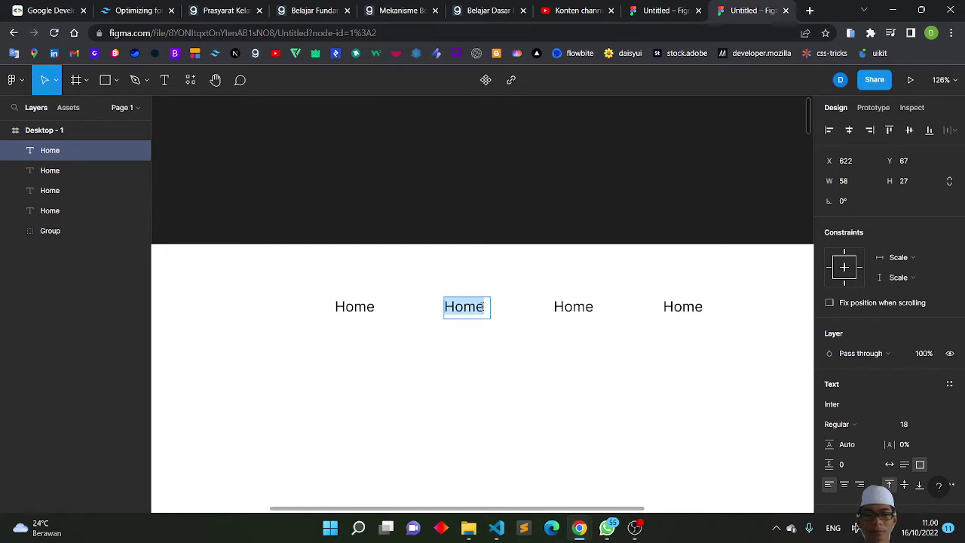
text(a)
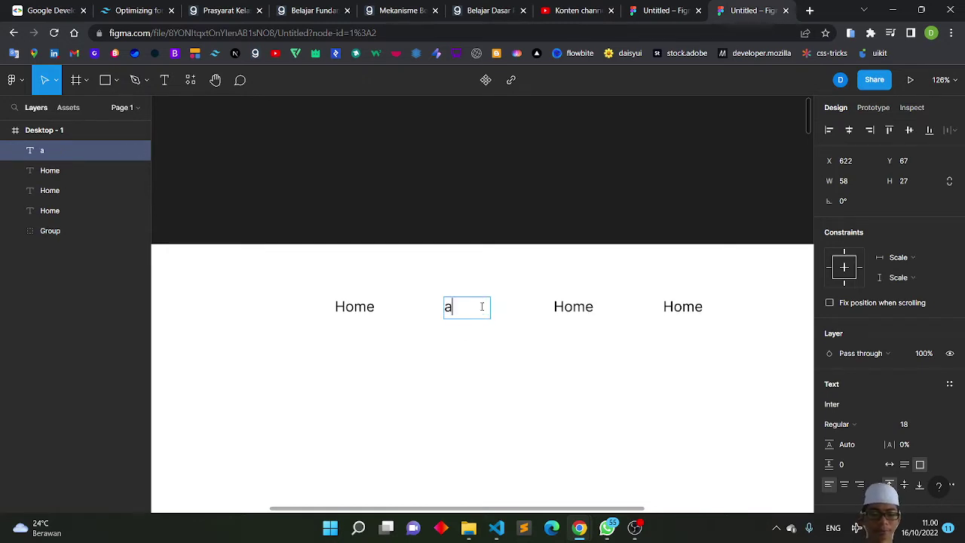
key(BackSpace)
text(About)
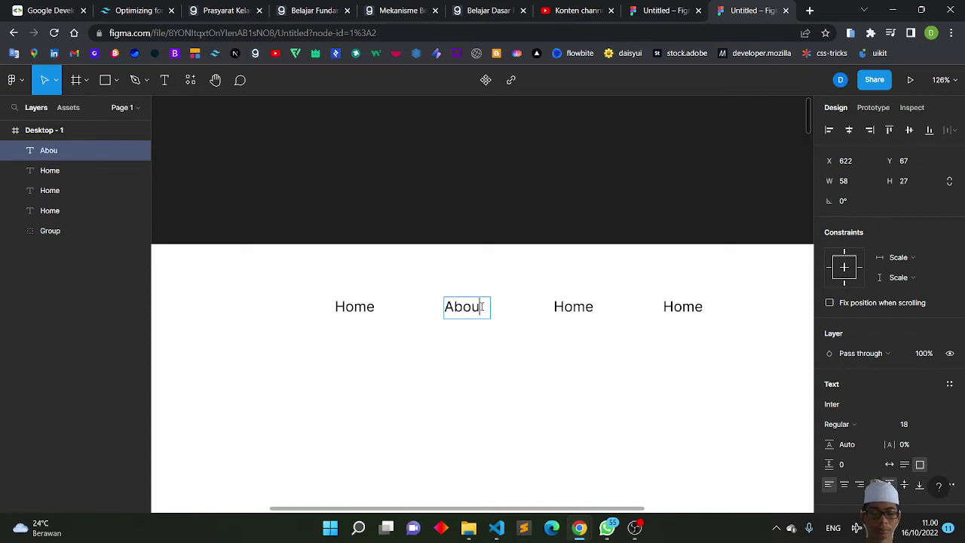
double_click(573, 307)
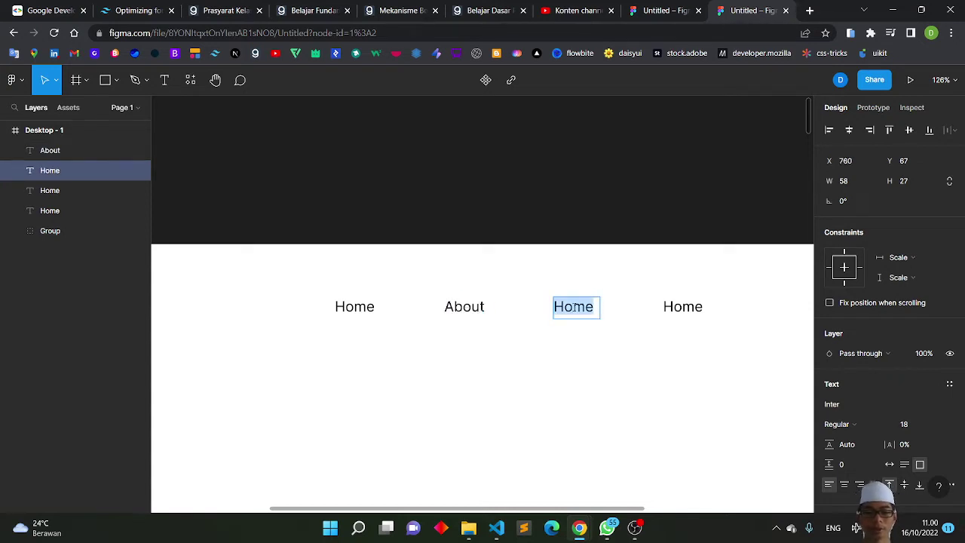
text(Pro)
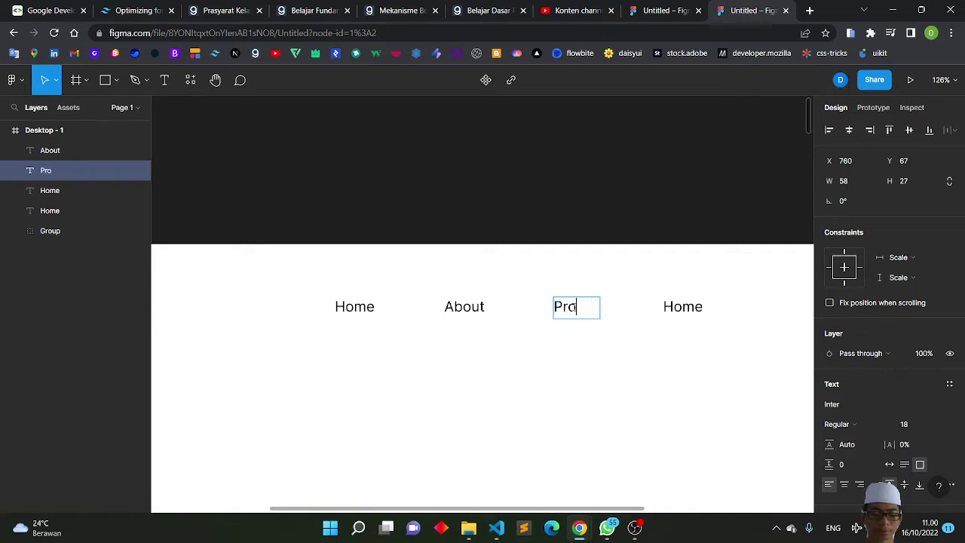
text(ject)
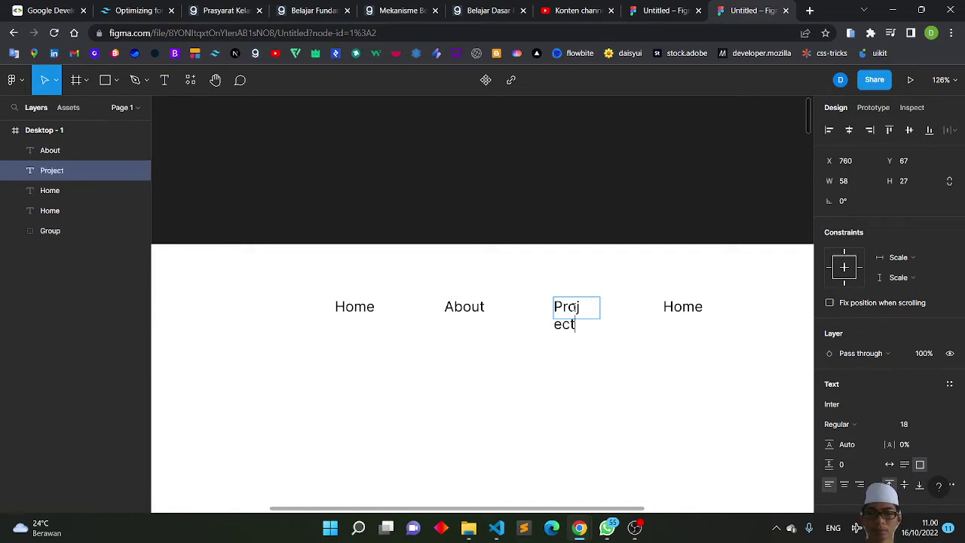
Rename the fourth label to Contact and select the Project text box.
click(682, 309)
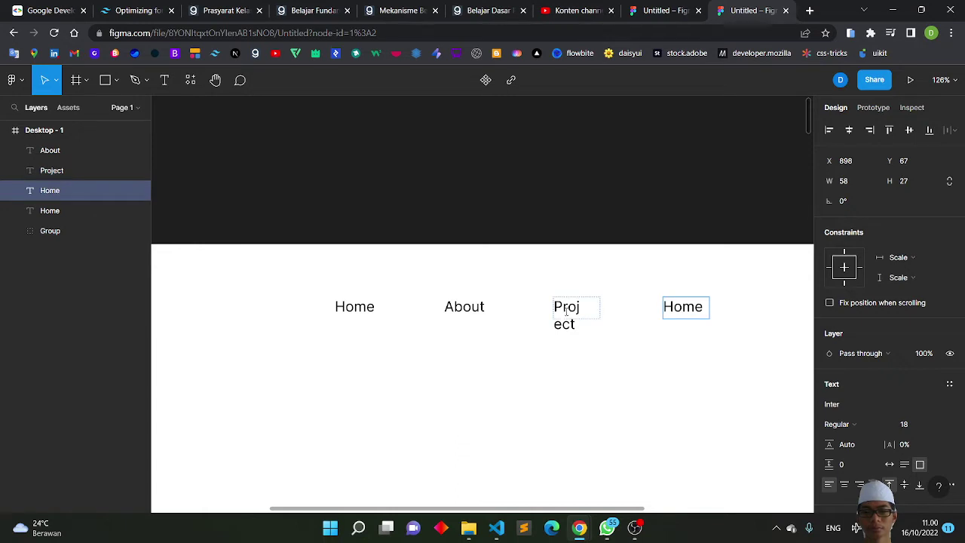
double_click(678, 309)
key(BackSpace)
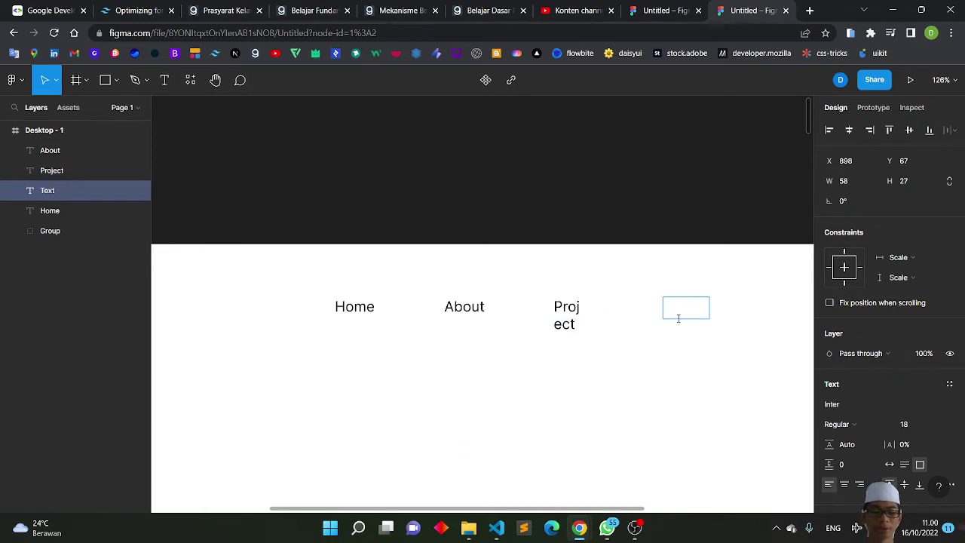
text(Contac)
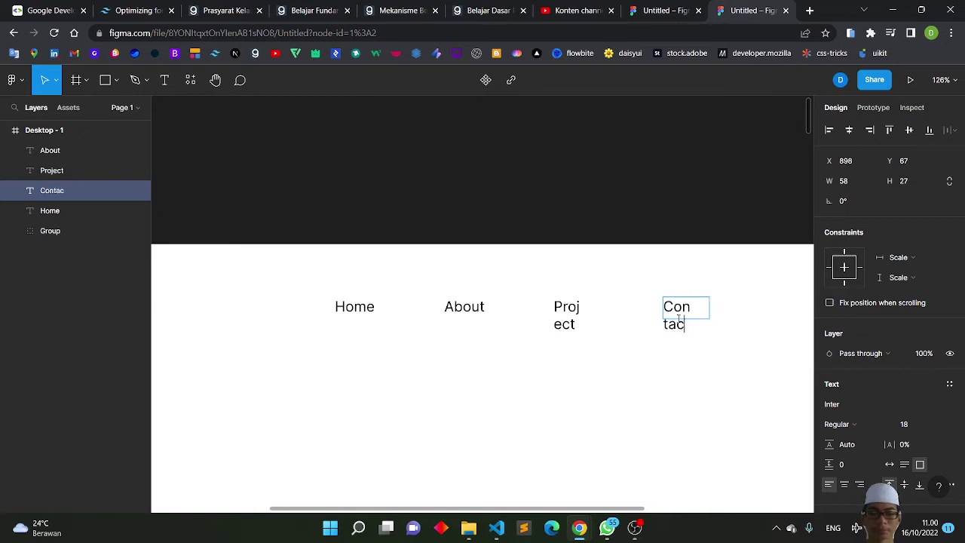
text(t)
double_click(563, 309)
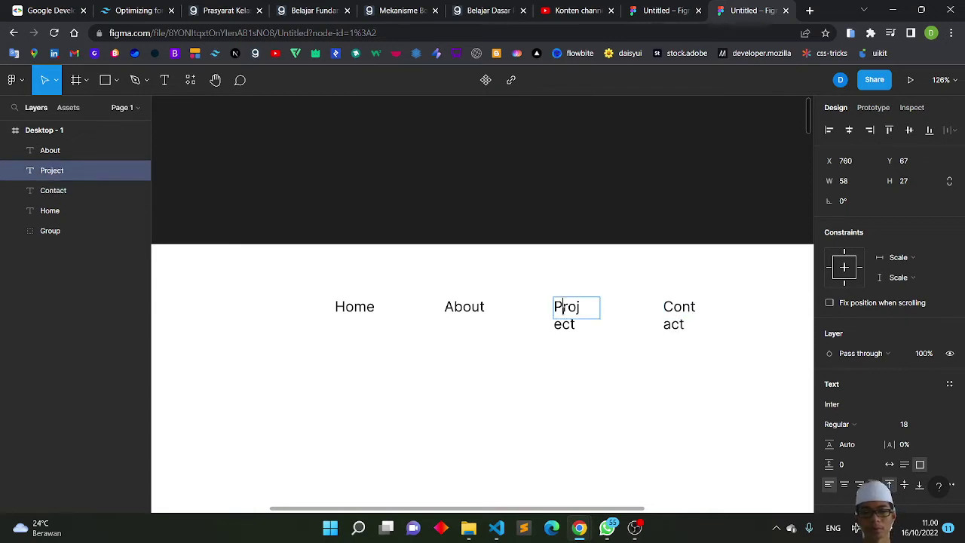
key(Escape)
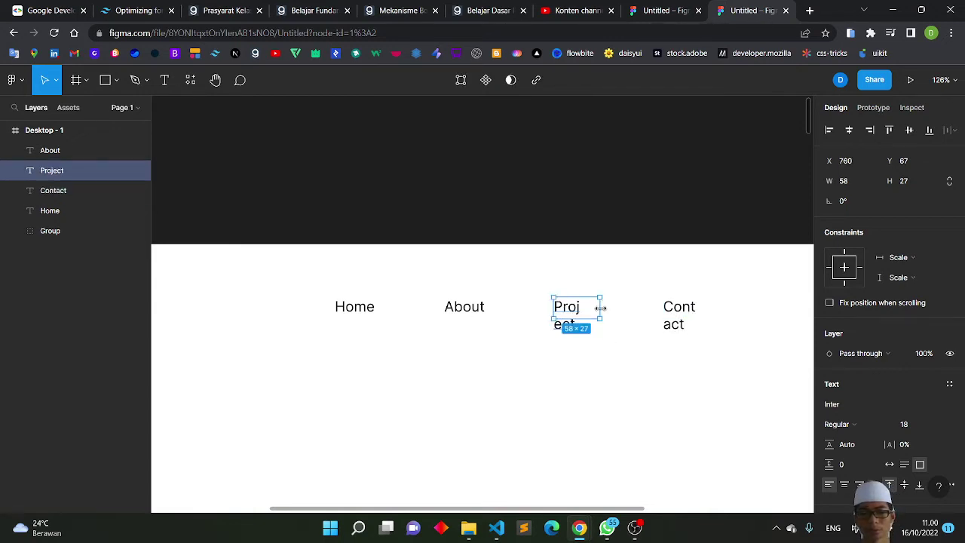
Widen the Project and Contact text boxes so each label fits on one line.
drag(601, 307, 613, 308)
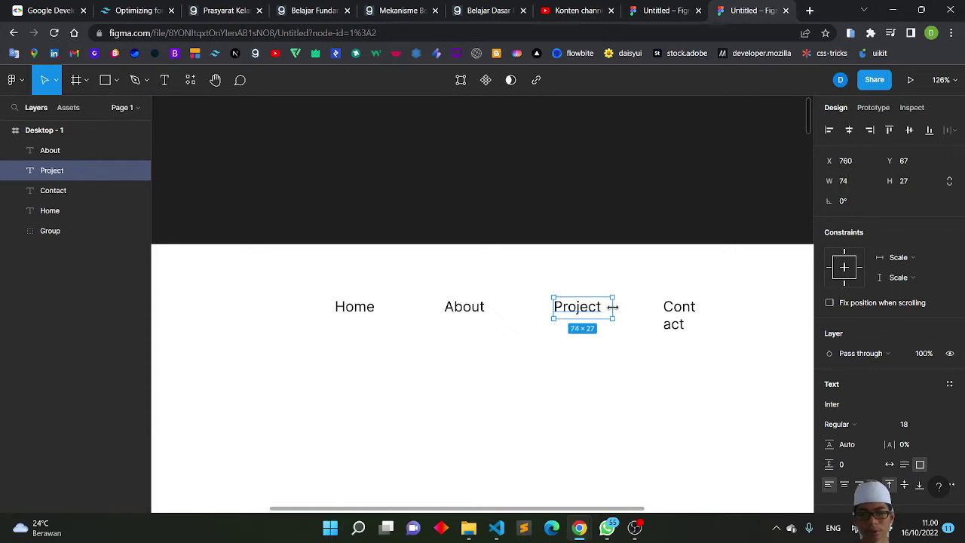
click(692, 318)
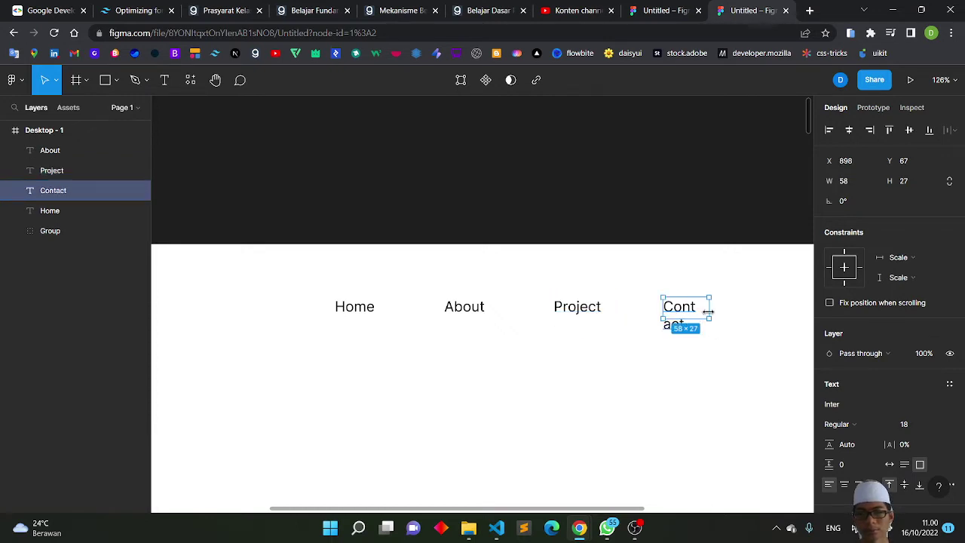
drag(708, 311, 725, 309)
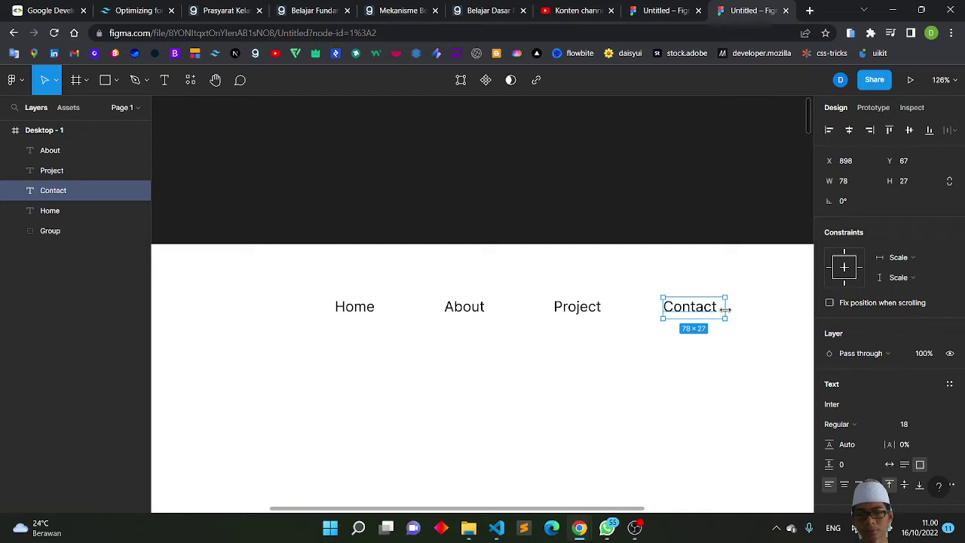
Centre the four nav labels horizontally in the Desktop frame.
drag(766, 378, 334, 289)
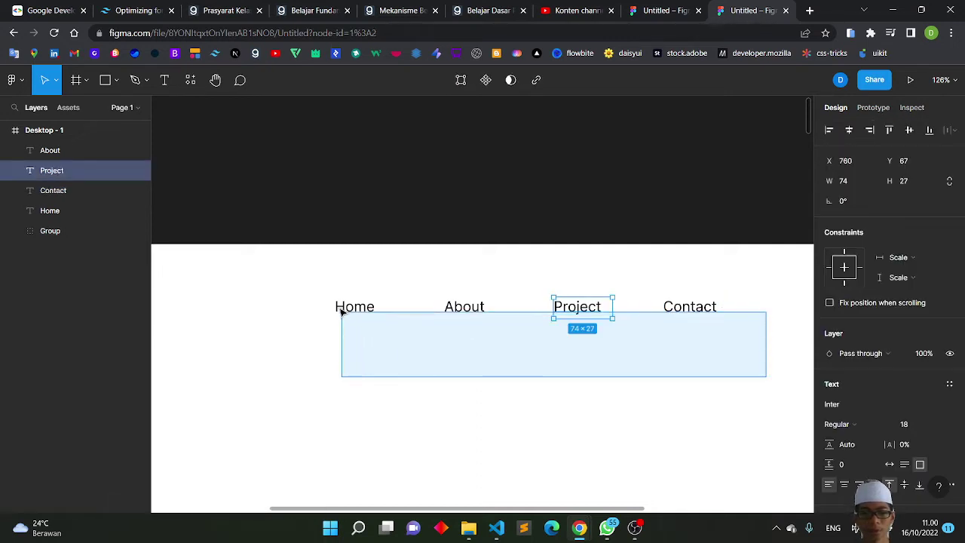
scroll(333, 291, down, 2)
scroll(333, 291, down, 5)
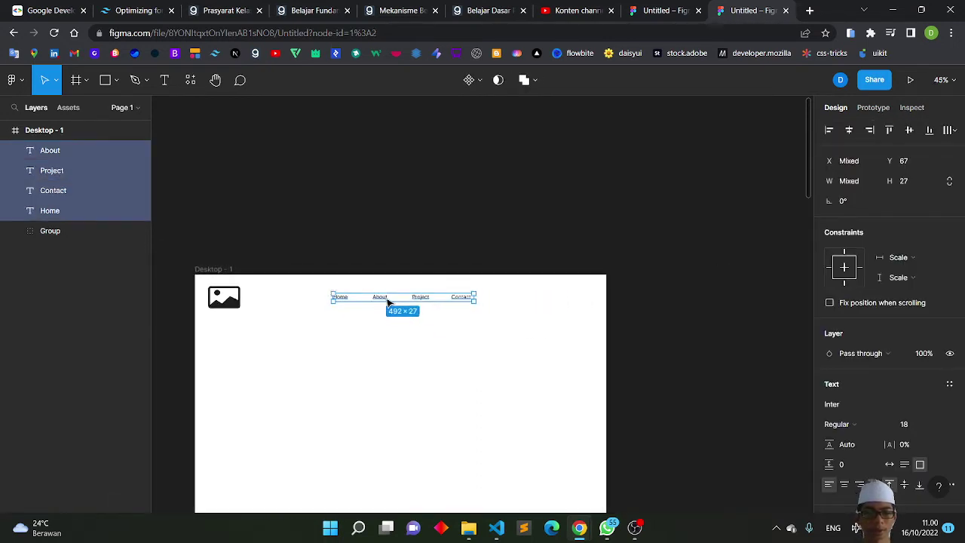
drag(388, 301, 384, 302)
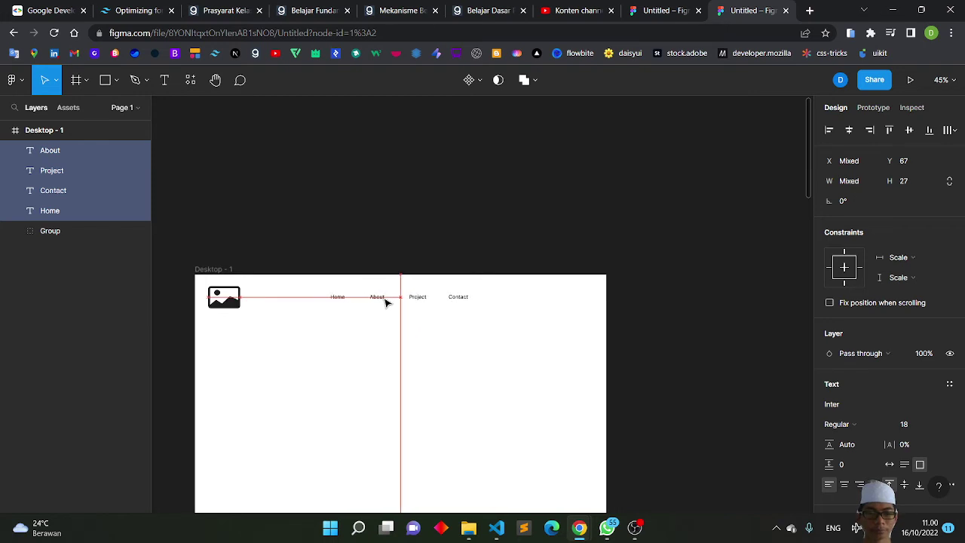
click(450, 339)
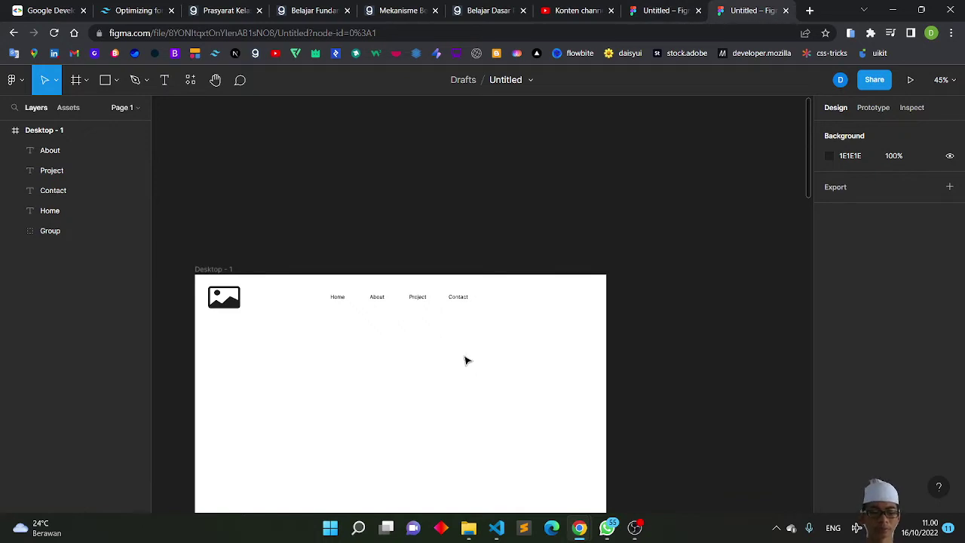
Launch the Iconify plugin from the plugins list.
key(i)
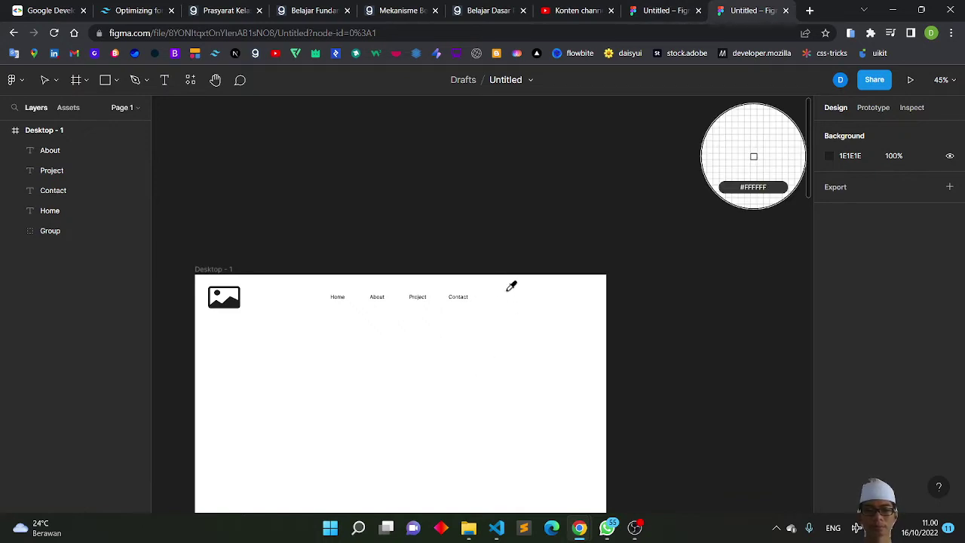
key(Escape)
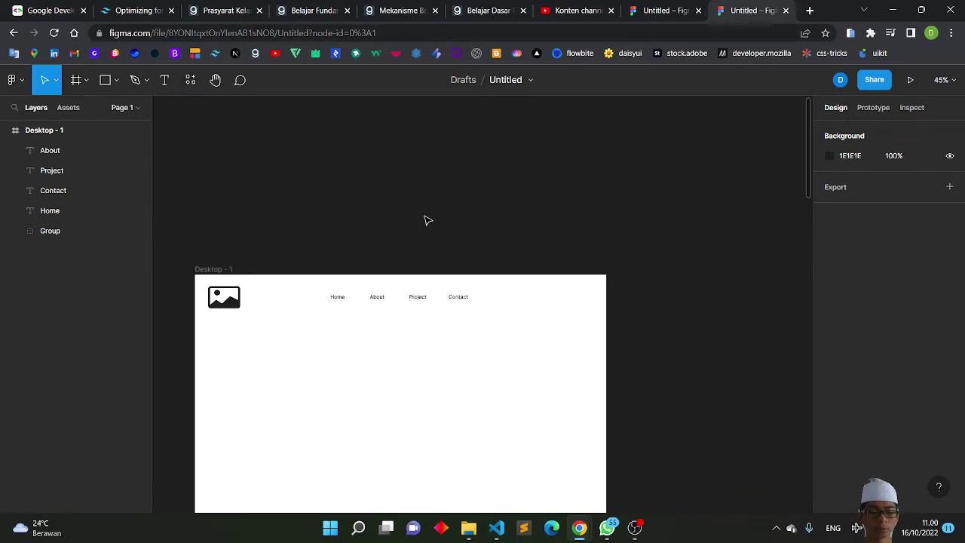
key(shift+i)
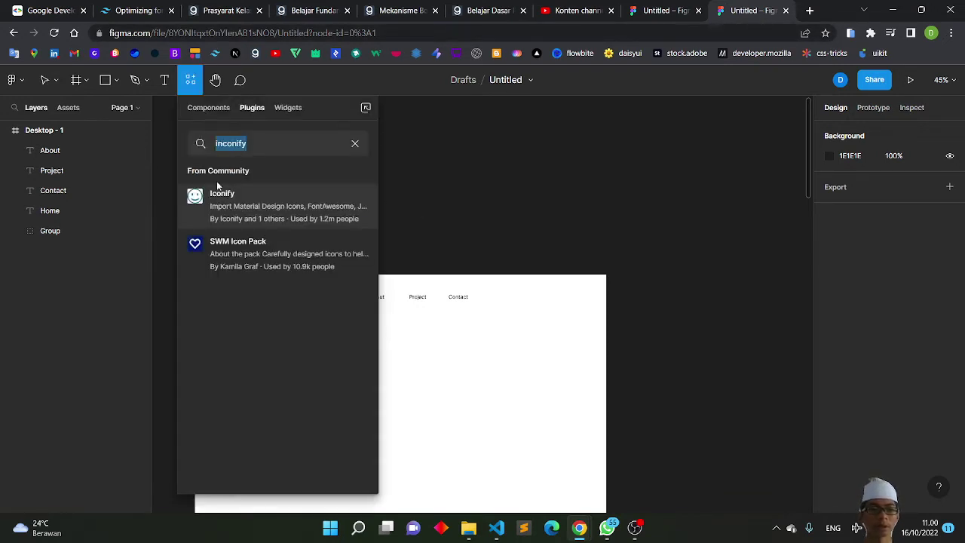
click(357, 217)
text(searc)
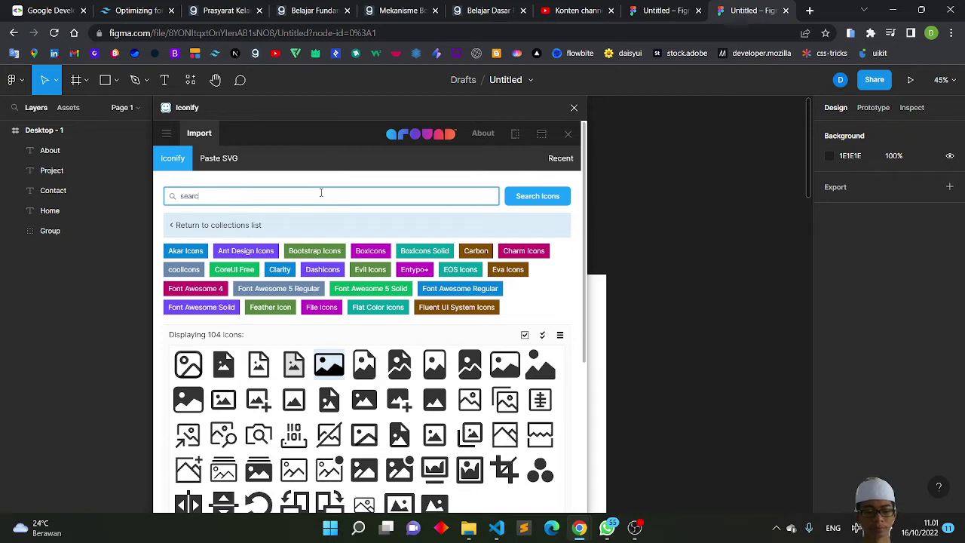
Import the 24×24 eva:search-outline magnifier icon via Iconify, then close the plugin.
text(h)
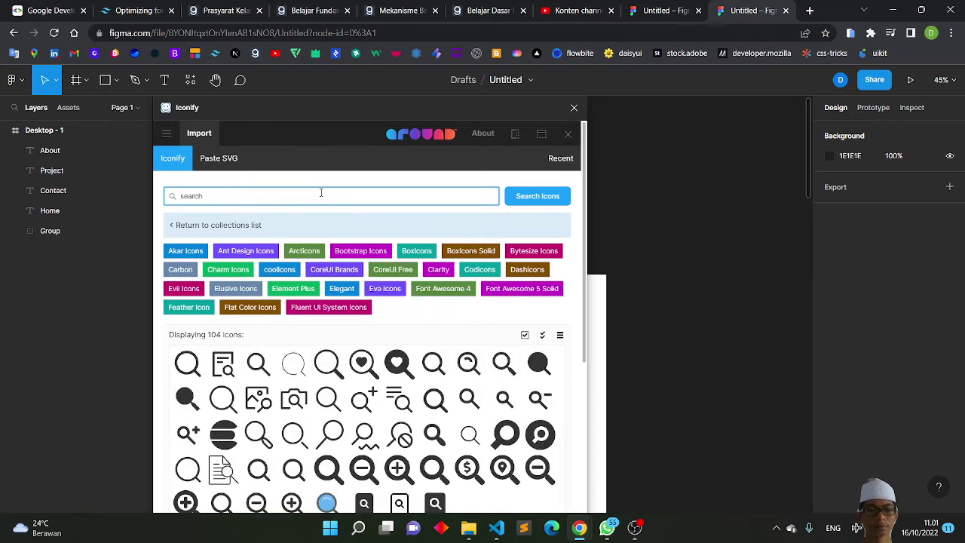
scroll(411, 439, down, 2)
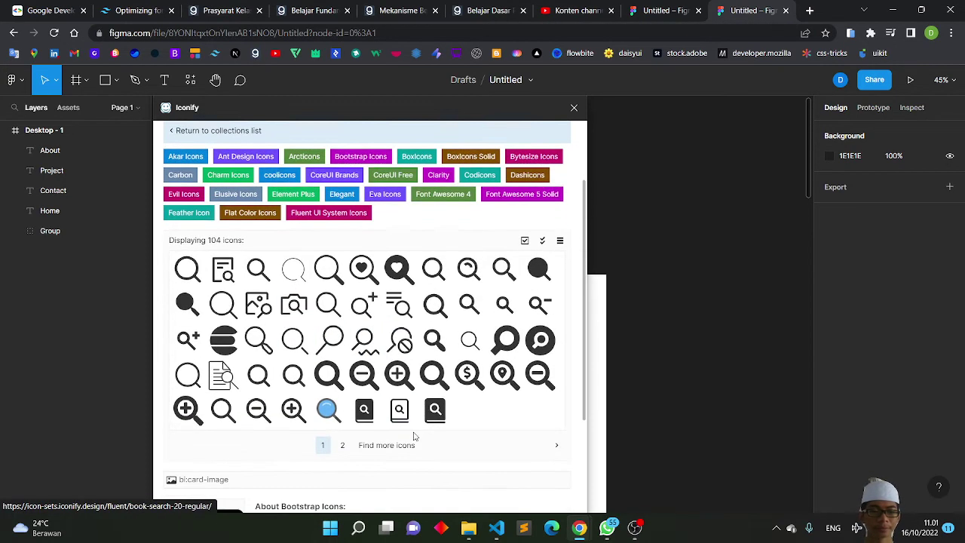
click(300, 383)
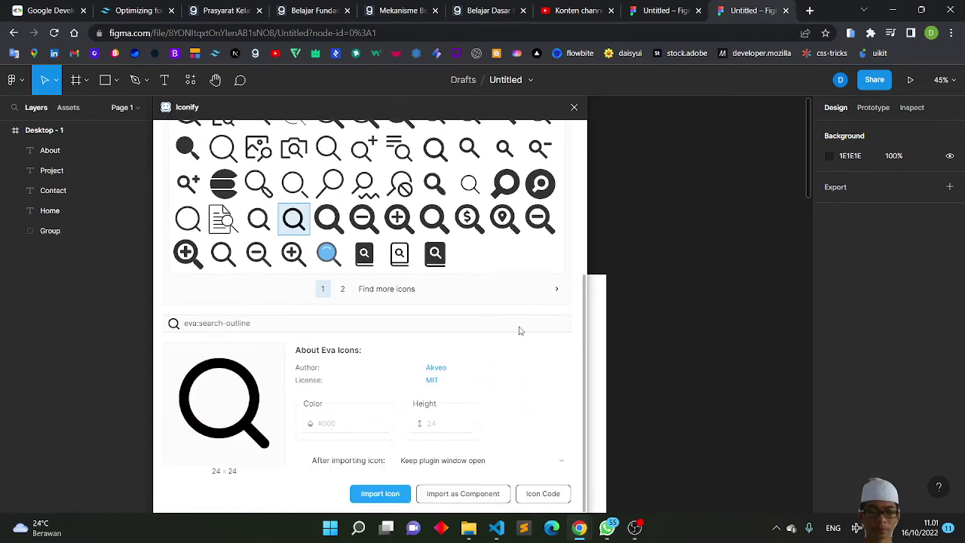
click(380, 493)
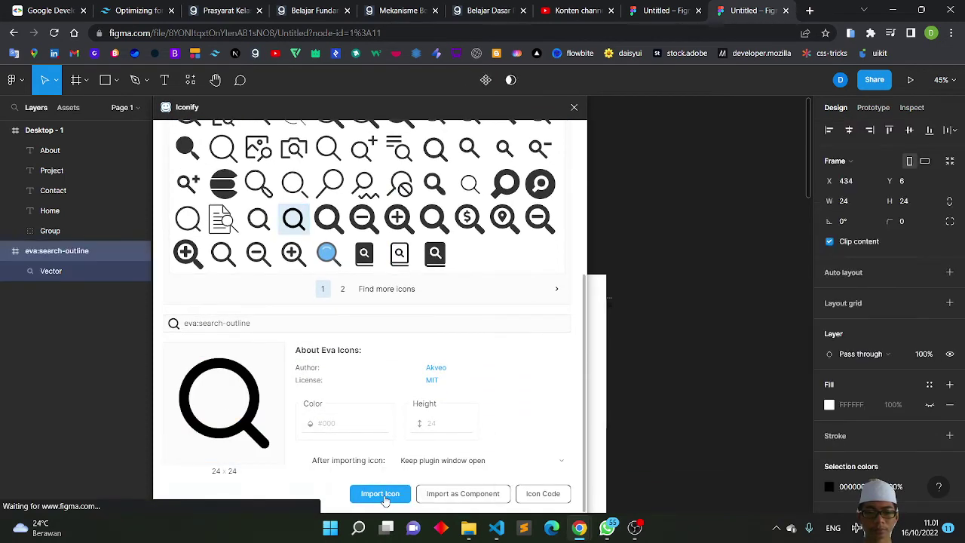
click(573, 107)
scroll(604, 295, up, 5)
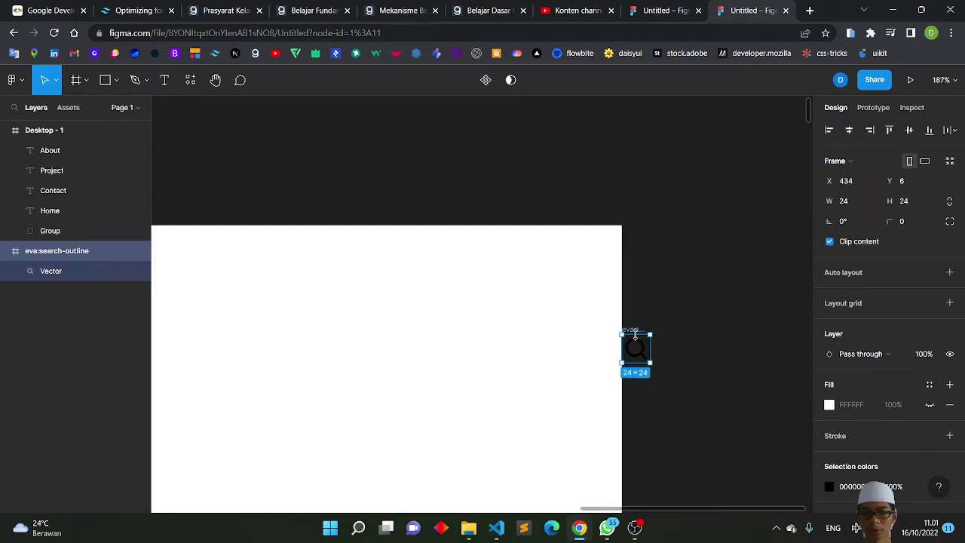
Move the imported search icon into the Desktop - 1 frame near the nav row.
drag(647, 362, 539, 301)
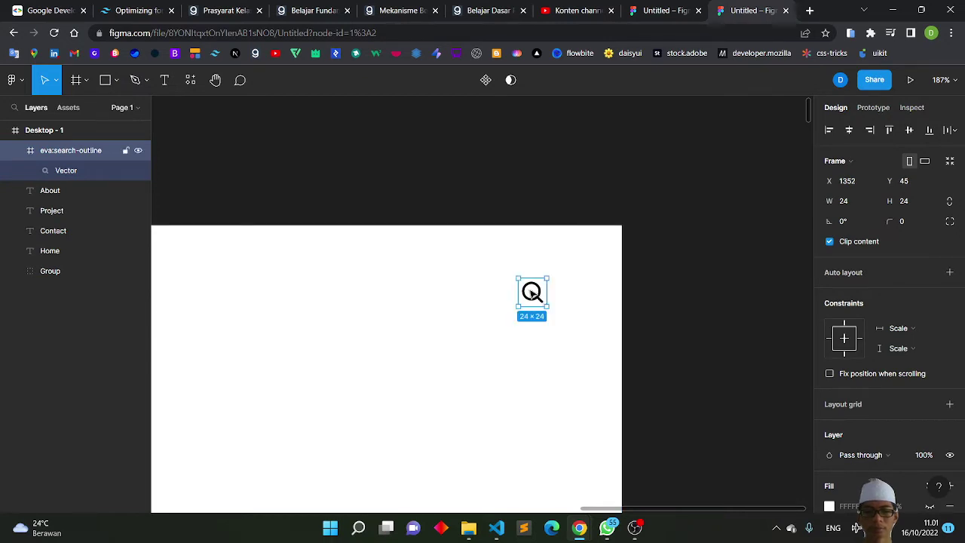
scroll(532, 292, down, 2)
scroll(531, 292, down, 1)
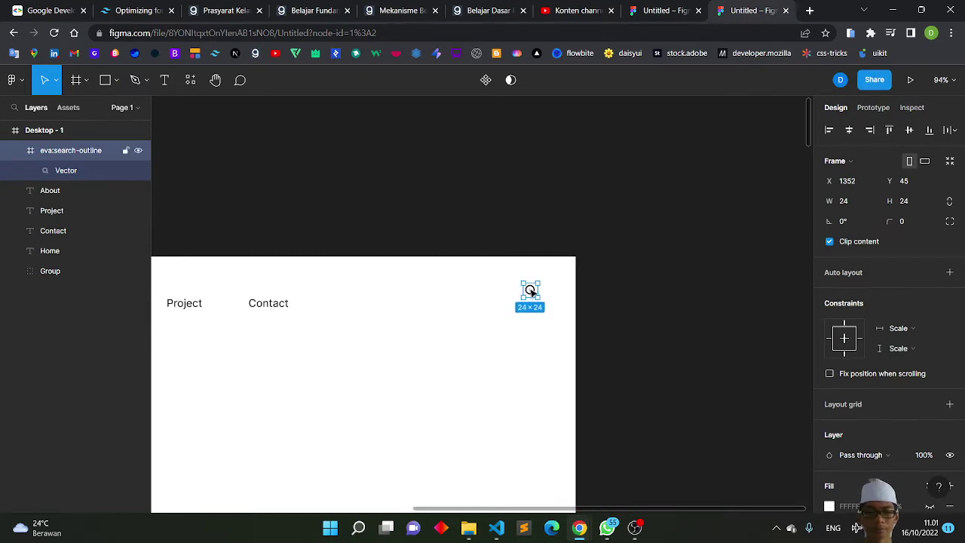
drag(531, 292, 485, 306)
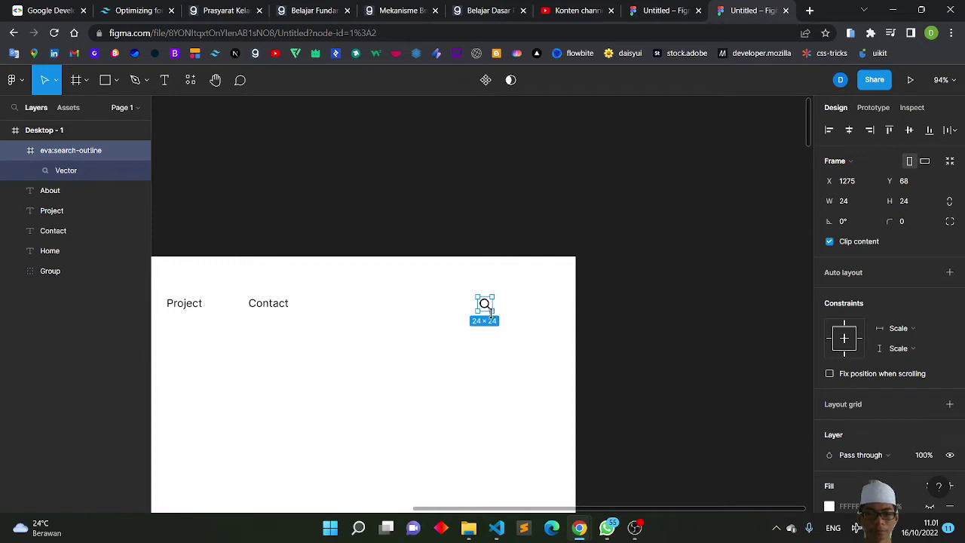
scroll(492, 315, left, 4)
scroll(494, 318, right, 1)
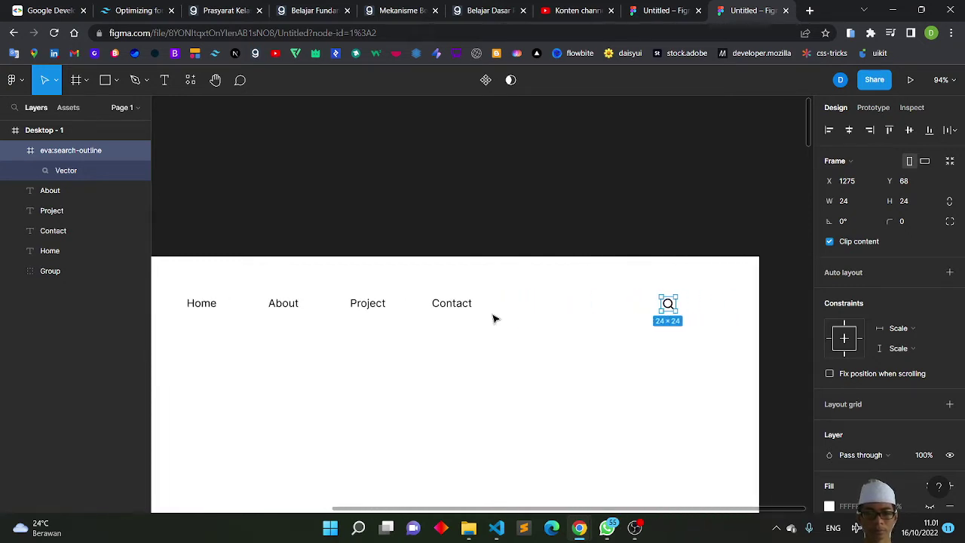
scroll(494, 318, right, 1)
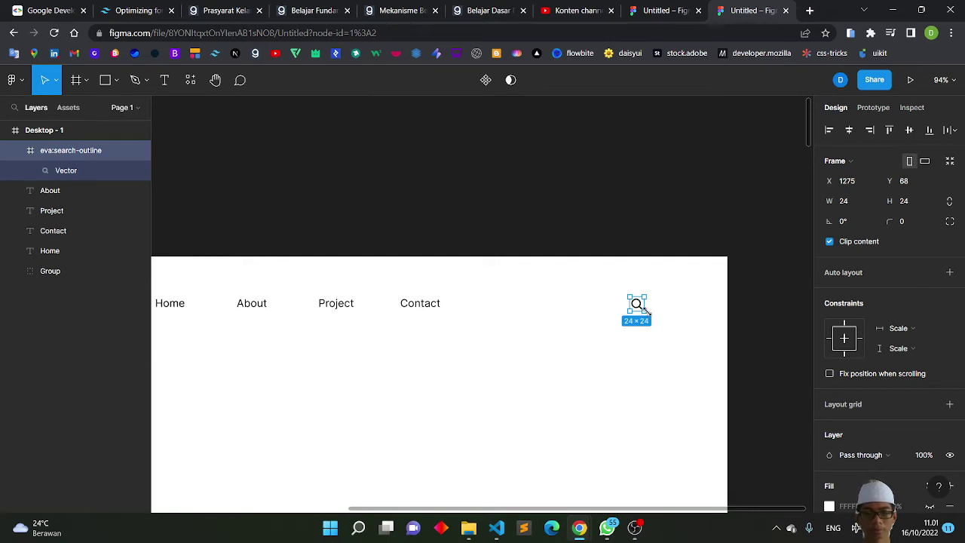
Enlarge the search icon to 42×42 and level it with the nav labels at right.
mouse_move(645, 310)
mouse_down()
mouse_move(655, 322)
mouse_move(641, 316)
mouse_up()
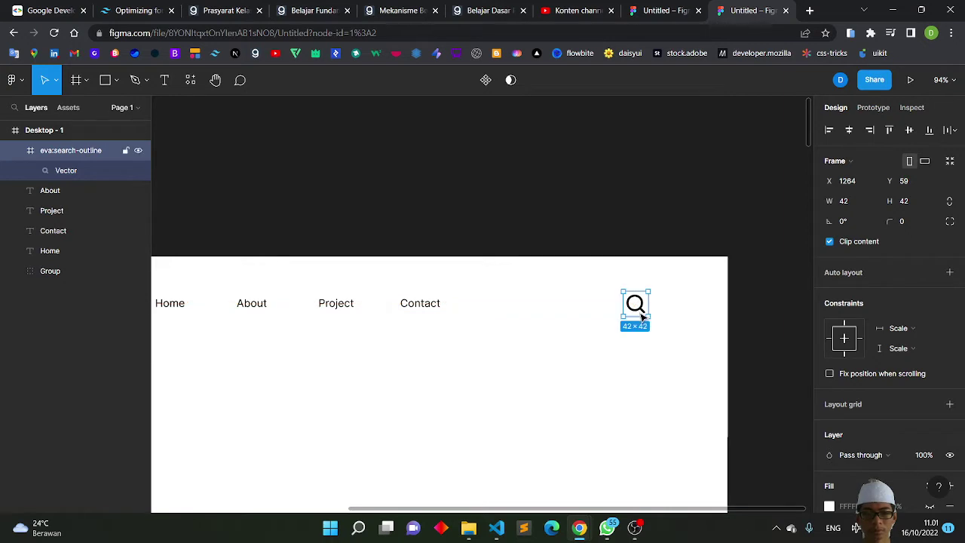
drag(635, 304, 586, 304)
click(495, 368)
scroll(496, 369, left, 3)
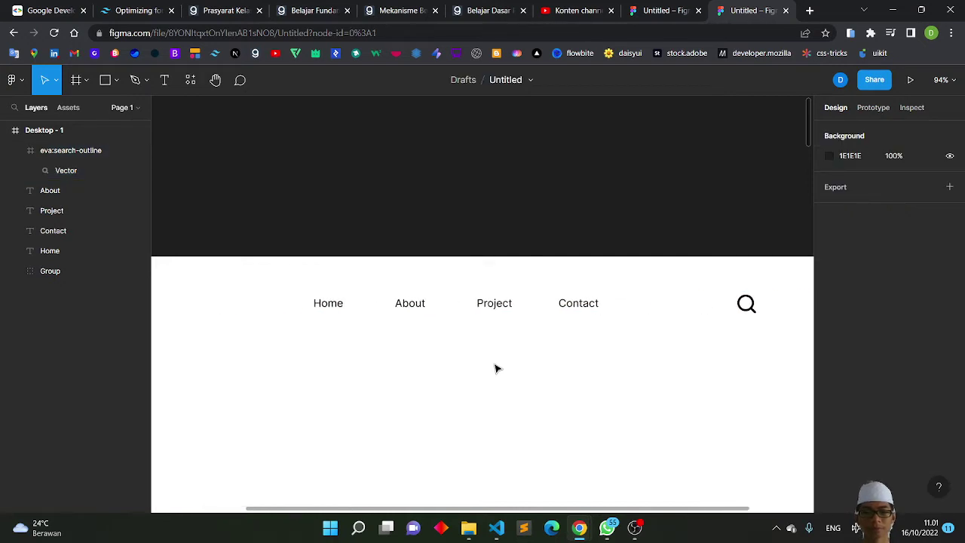
scroll(495, 369, right, 5)
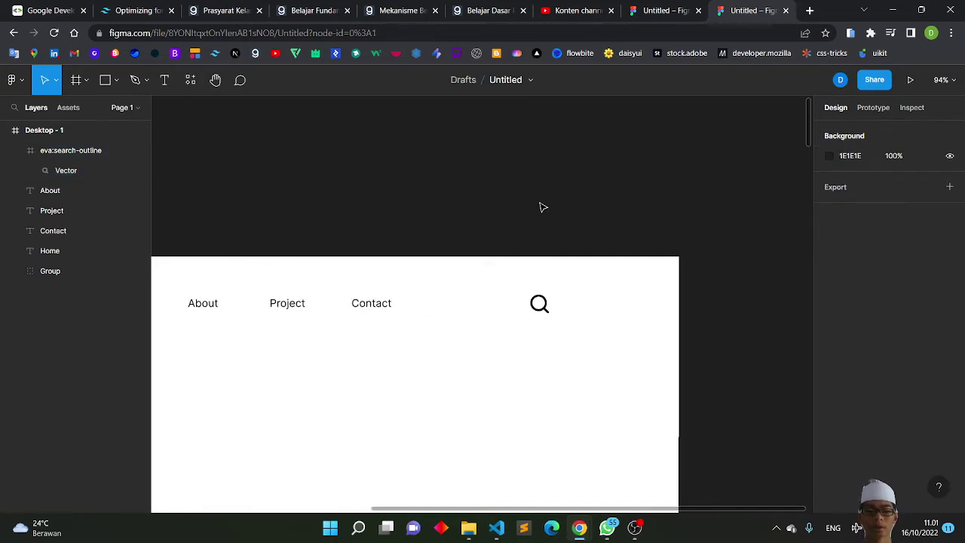
Relaunch Iconify and search 'toggle' to list toggle-switch icons across icon sets.
click(192, 81)
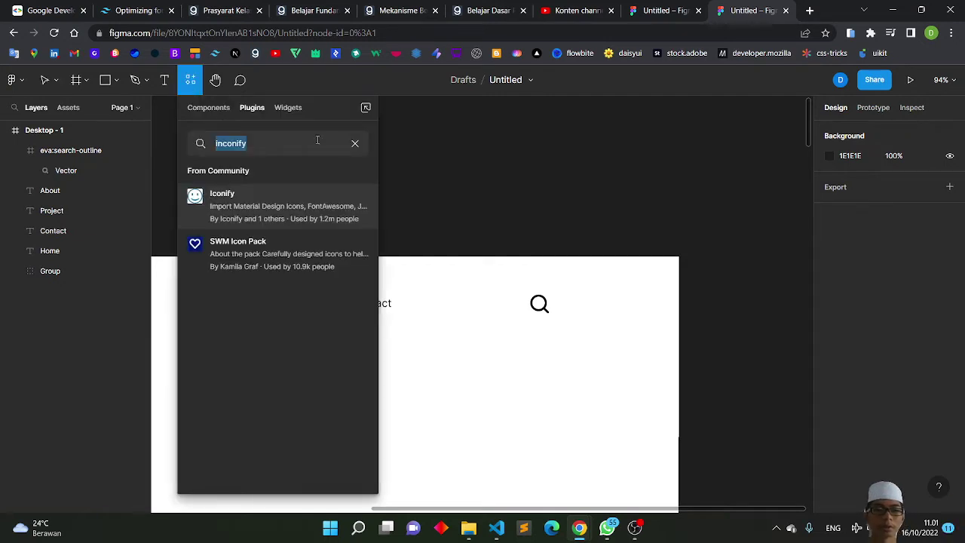
click(355, 207)
text(toggle)
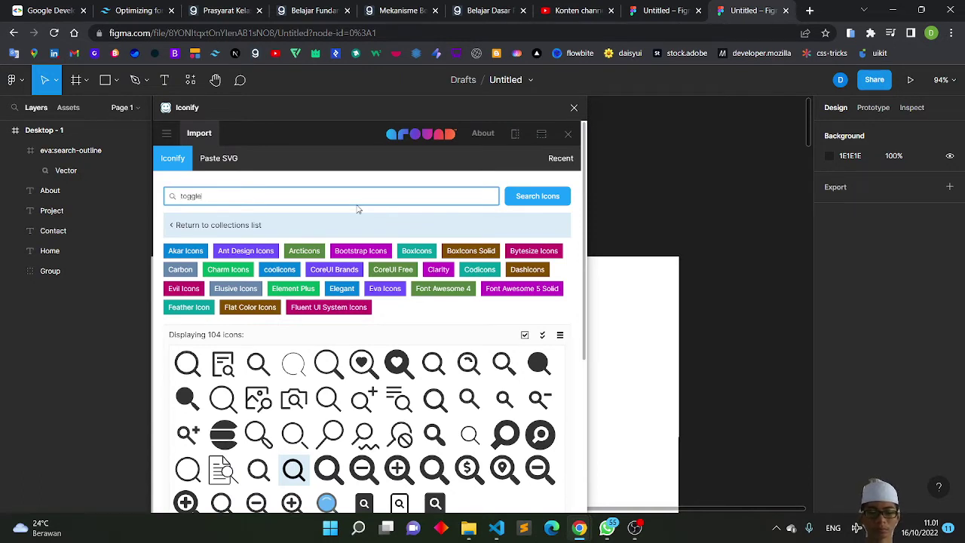
key(Return)
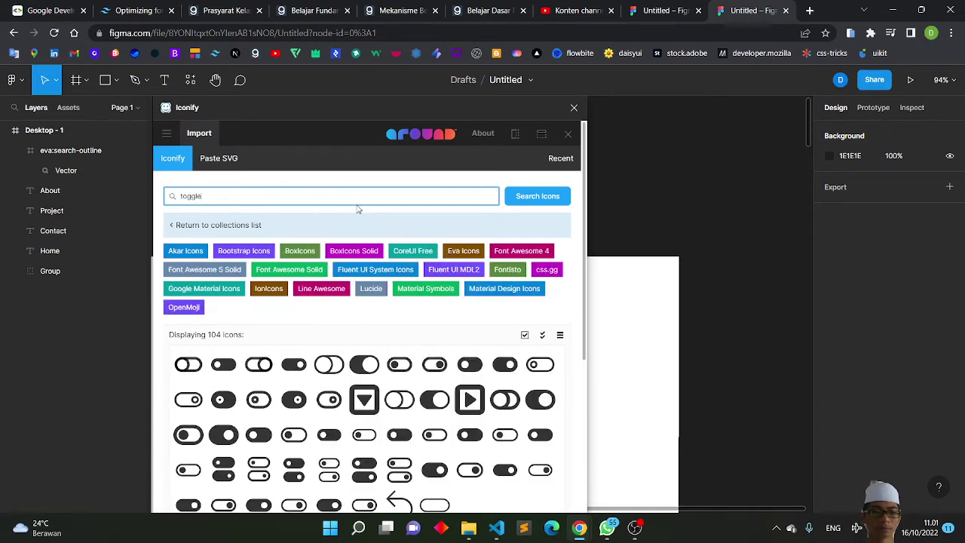
scroll(354, 421, down, 1)
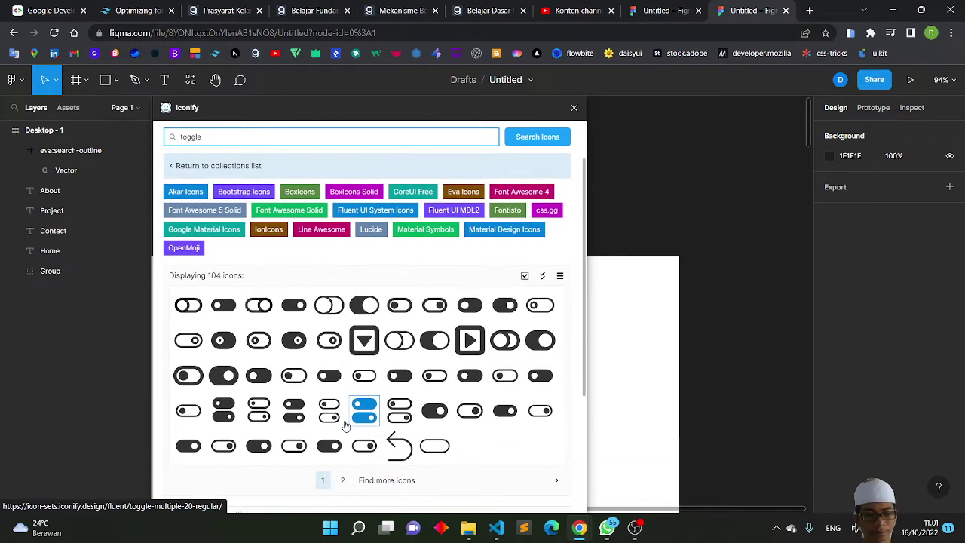
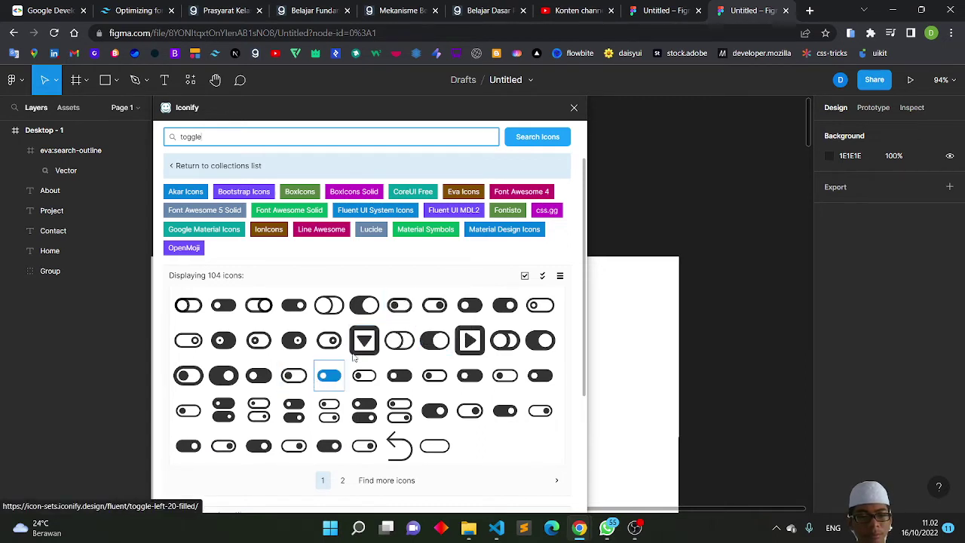
Browse further pages of Iconify's toggle icon results, then return to the first page.
click(342, 480)
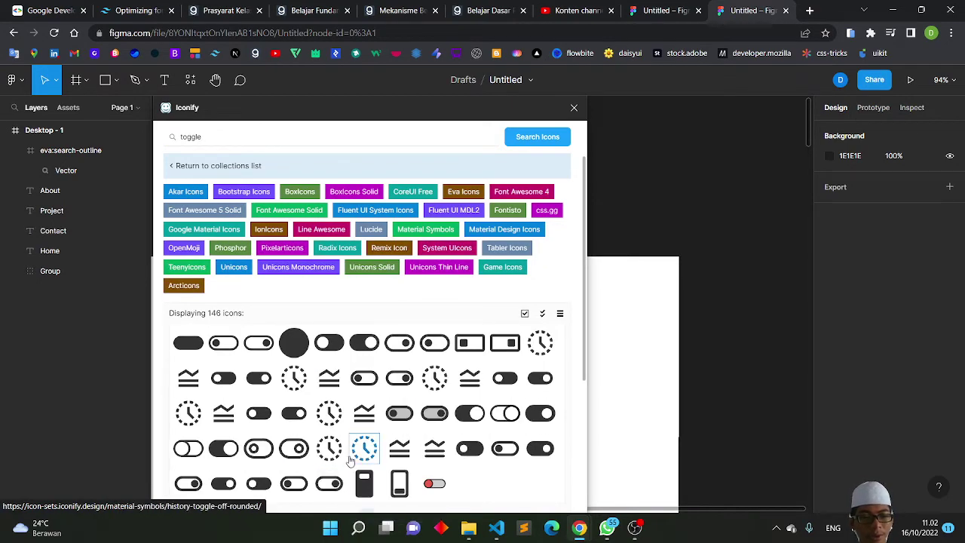
scroll(354, 468, down, 1)
scroll(350, 461, down, 1)
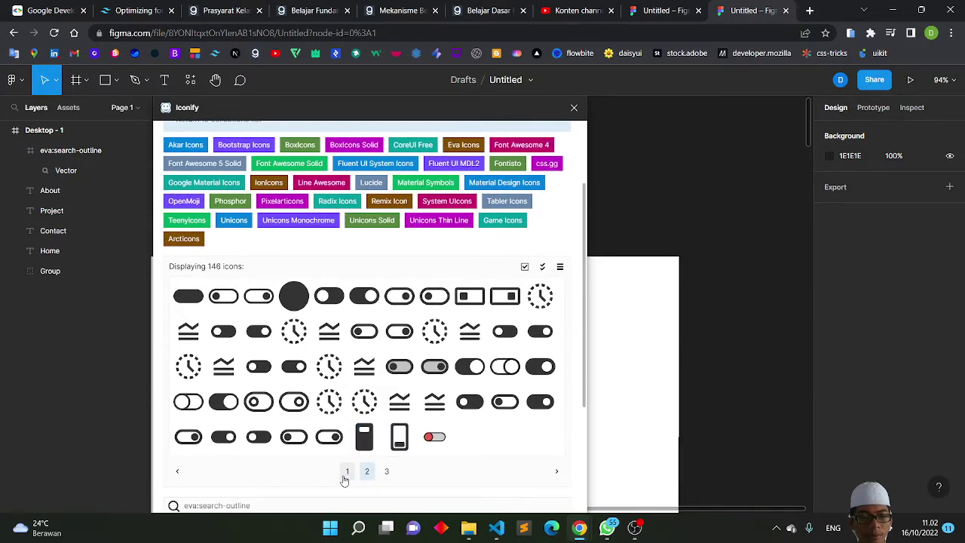
click(346, 471)
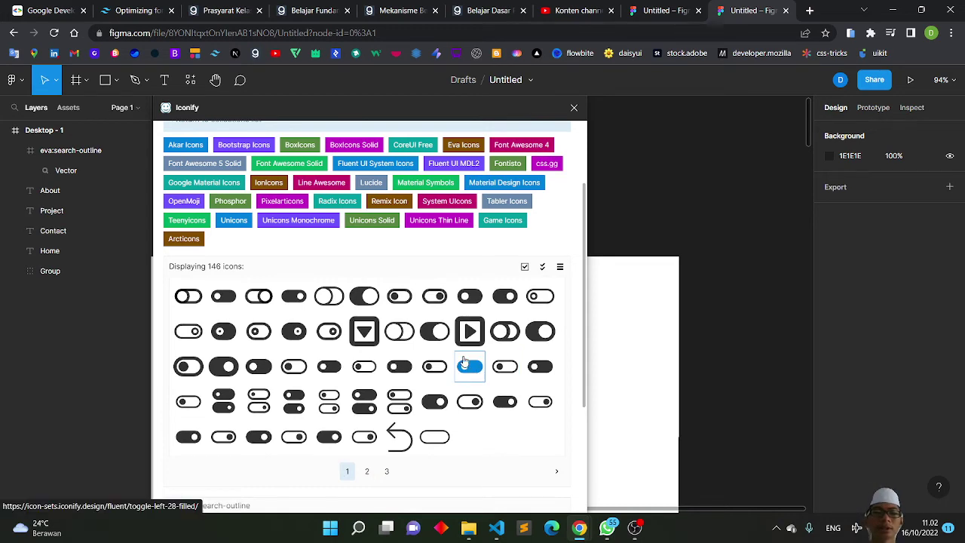
Import fluent:toggle-left-48-regular as a 48×48 icon and close Iconify.
click(179, 413)
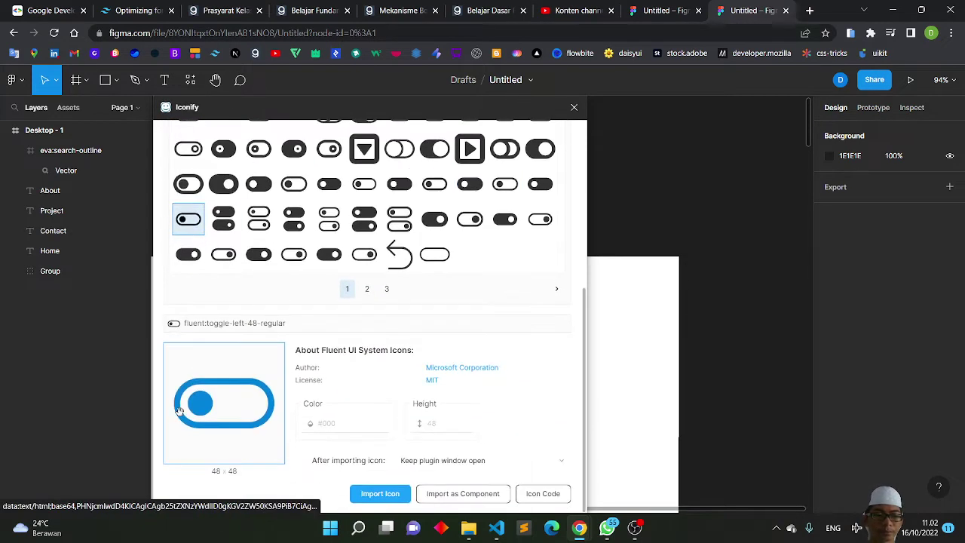
click(380, 499)
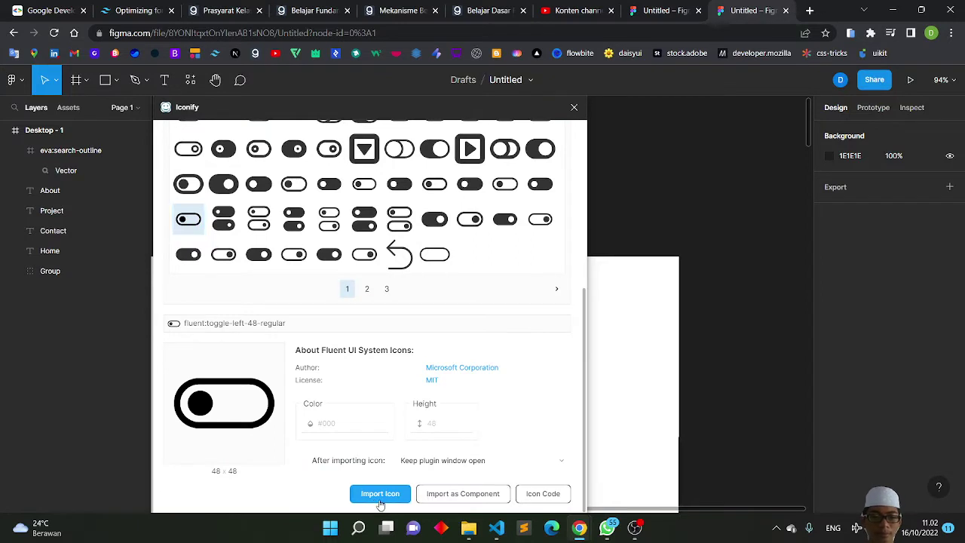
click(573, 107)
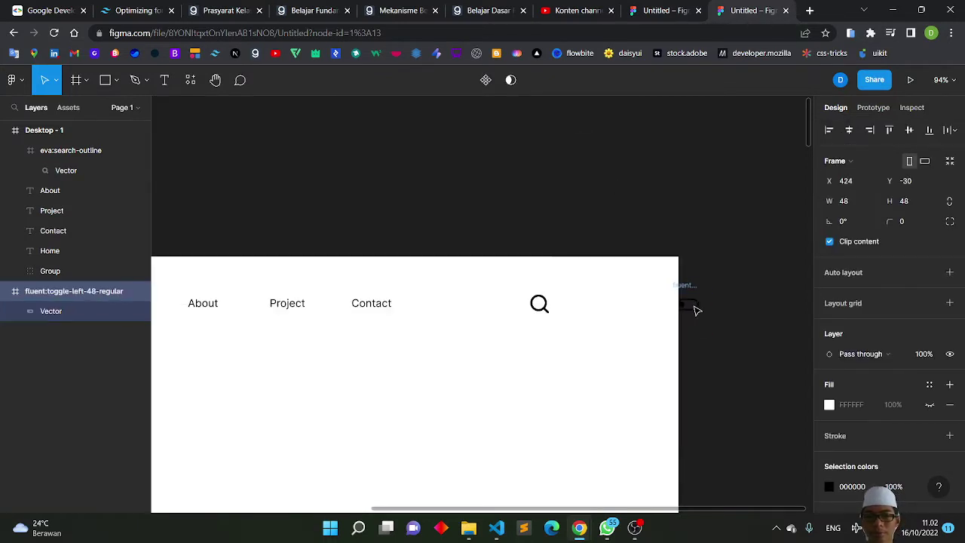
Move the toggle icon into Desktop - 1, just right of the search icon.
drag(701, 309, 658, 313)
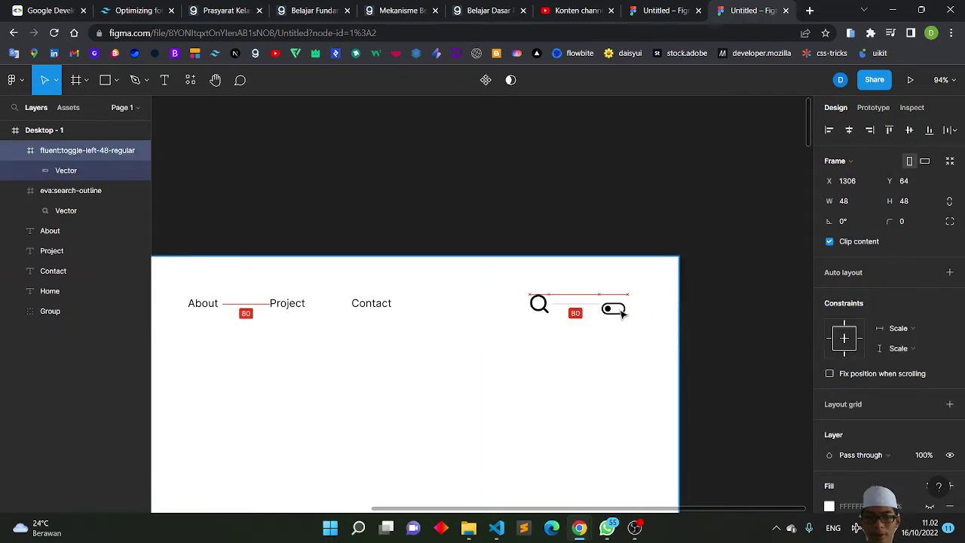
drag(658, 314, 584, 309)
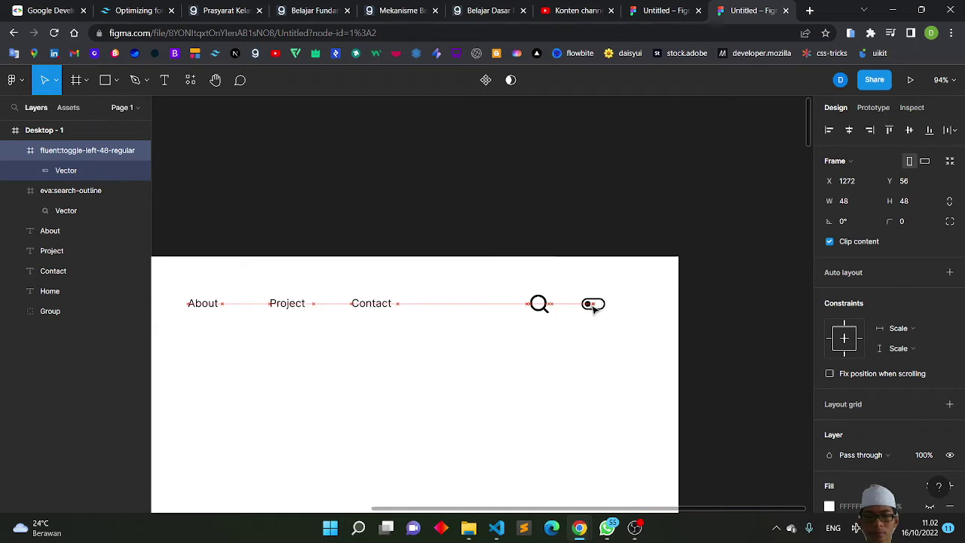
scroll(509, 382, right, 3)
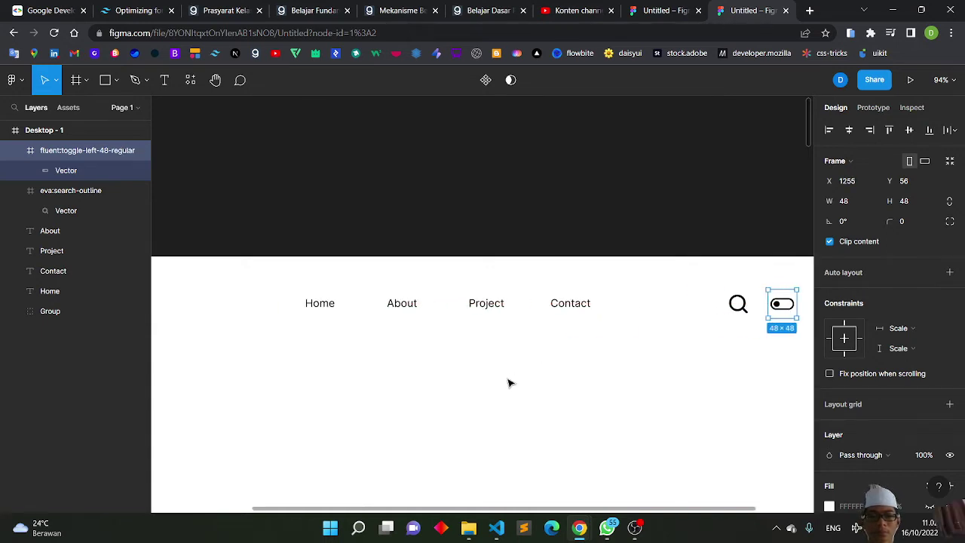
ctrl+scroll(508, 382, down, 2)
ctrl+scroll(508, 382, down, 2)
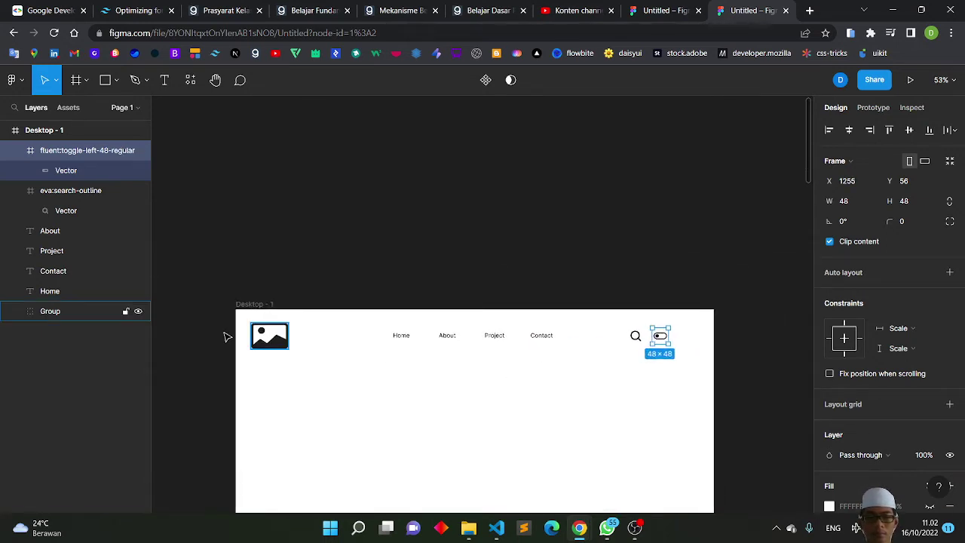
Shift the logo image placeholder group slightly right to X 73.
click(280, 341)
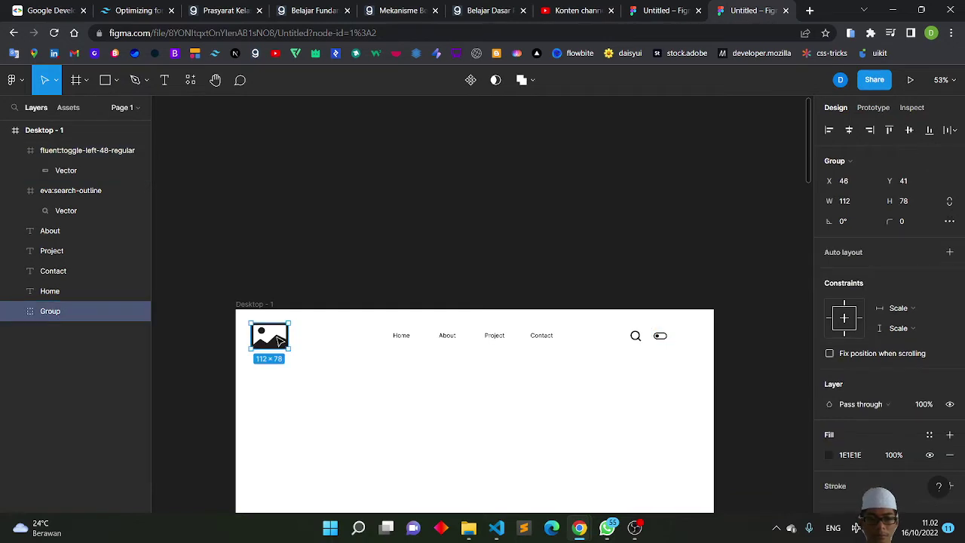
drag(279, 341, 291, 340)
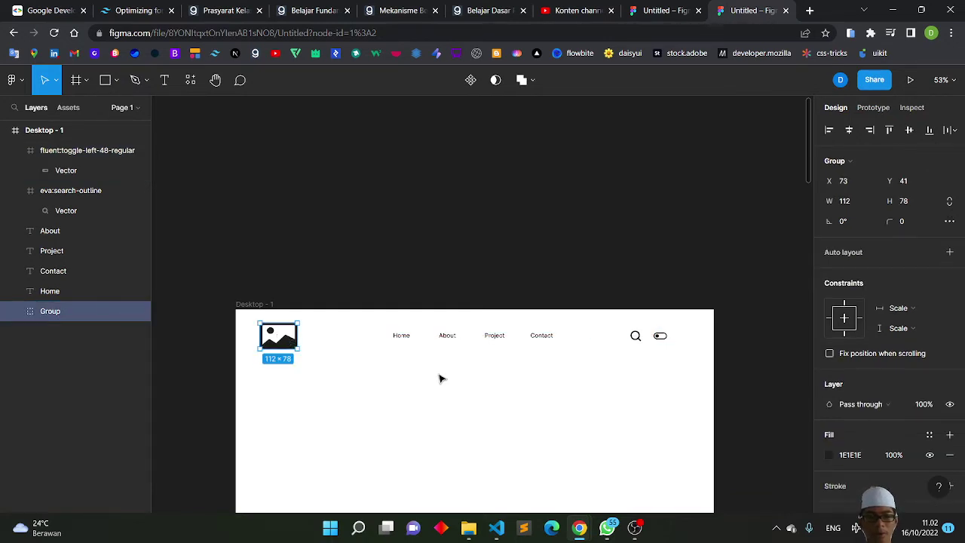
click(439, 377)
scroll(441, 378, right, 1)
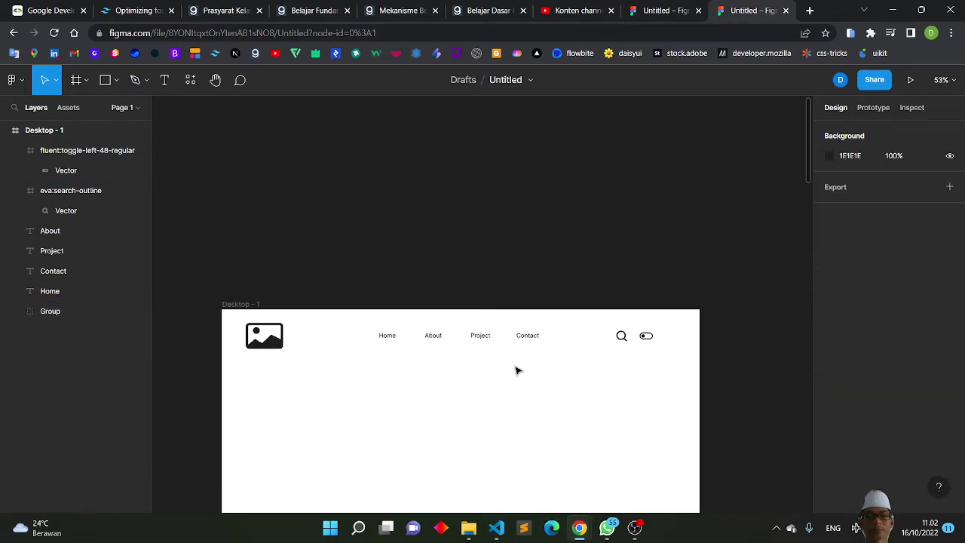
scroll(526, 365, down, 5)
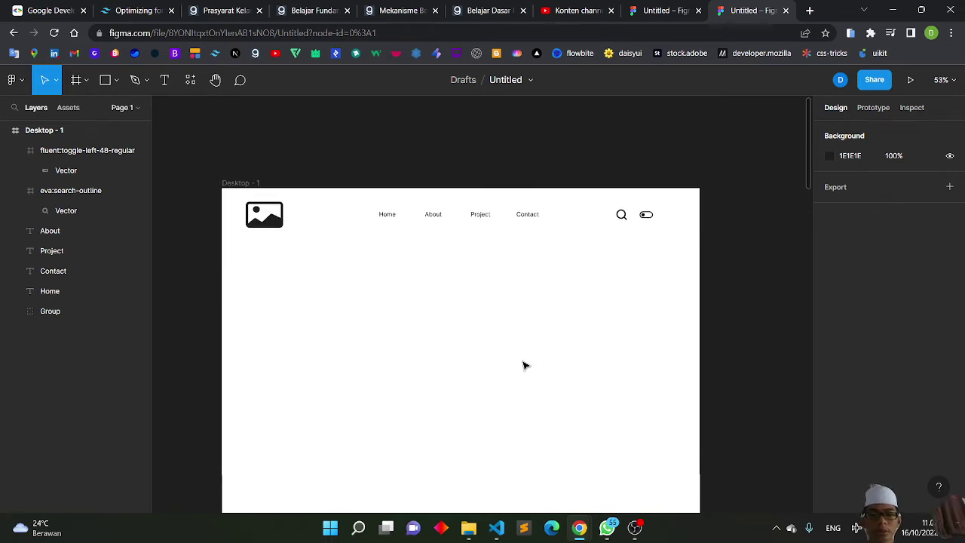
drag(726, 5, 204, 369)
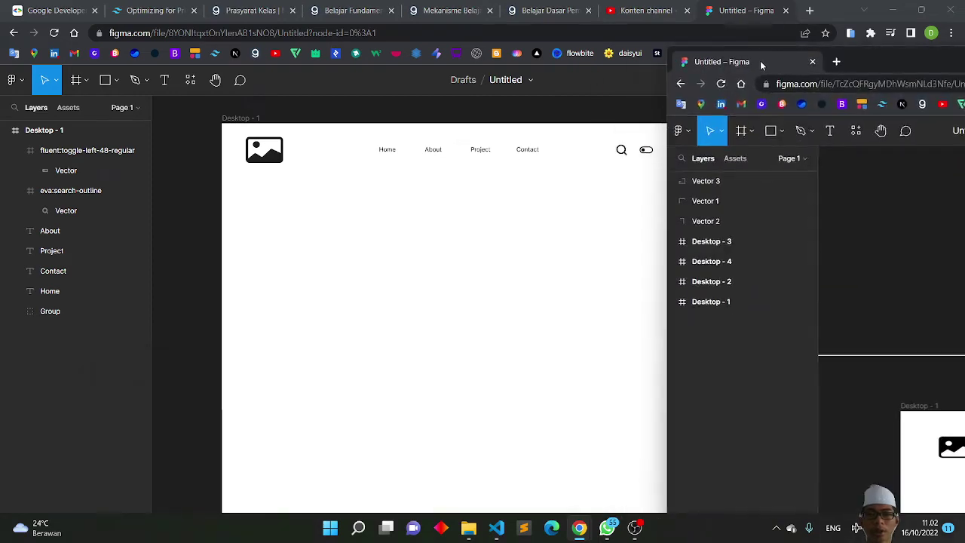
drag(204, 369, 706, 5)
click(663, 10)
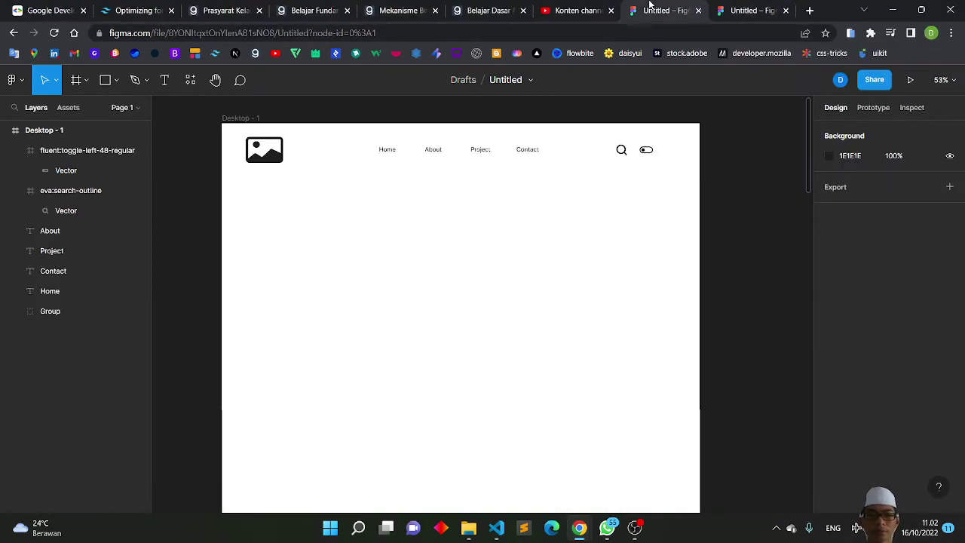
click(756, 7)
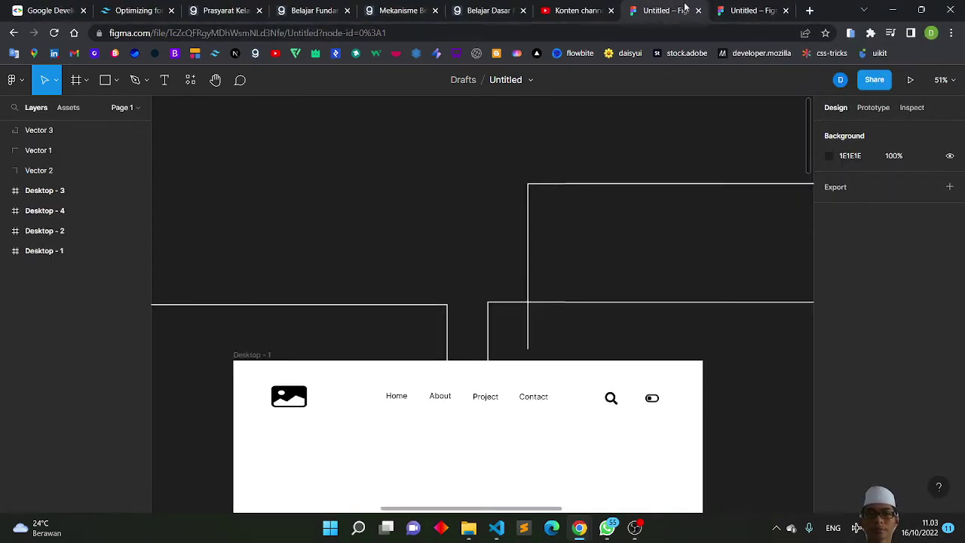
scroll(565, 322, down, 3)
scroll(563, 320, down, 4)
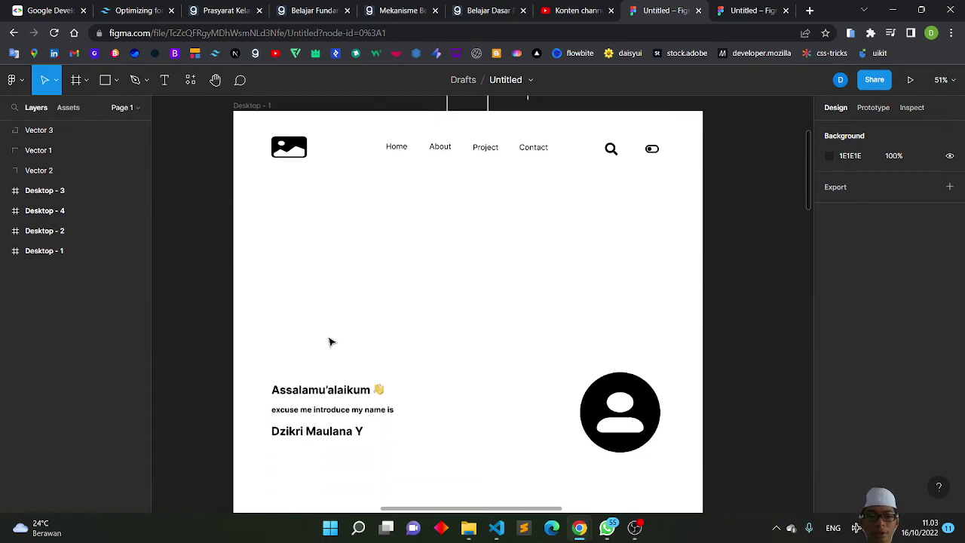
click(750, 6)
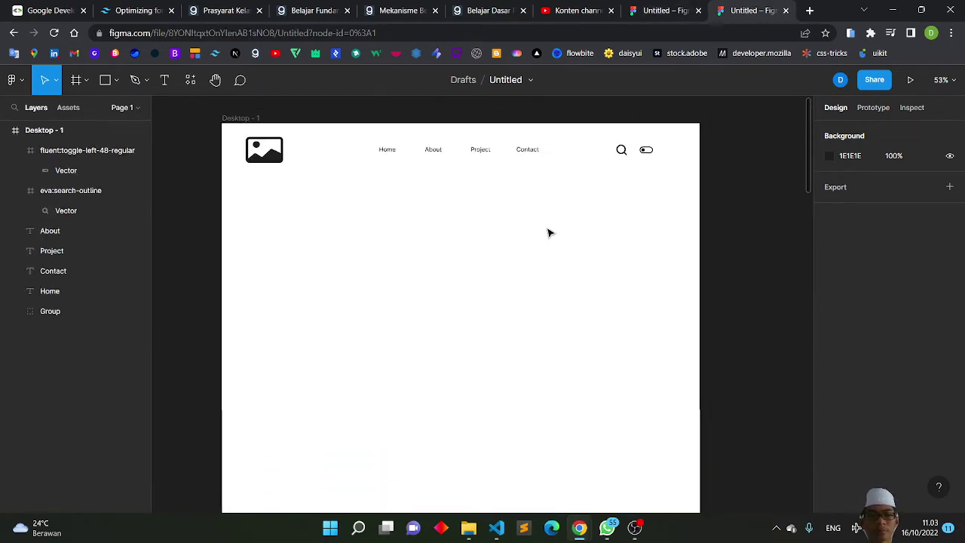
scroll(547, 232, down, 1)
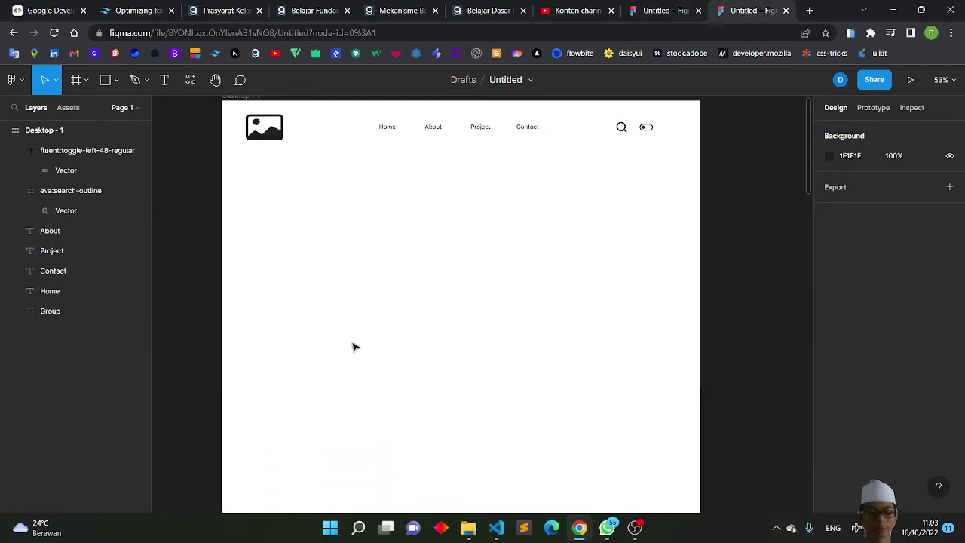
Add an "Assalamu'alaikum" text box below the nav bar.
key(t)
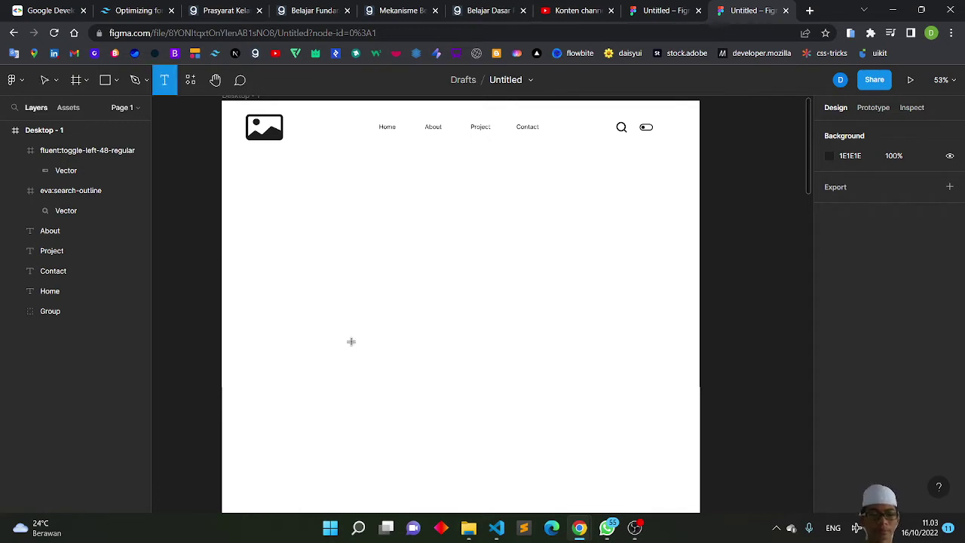
drag(248, 294, 375, 322)
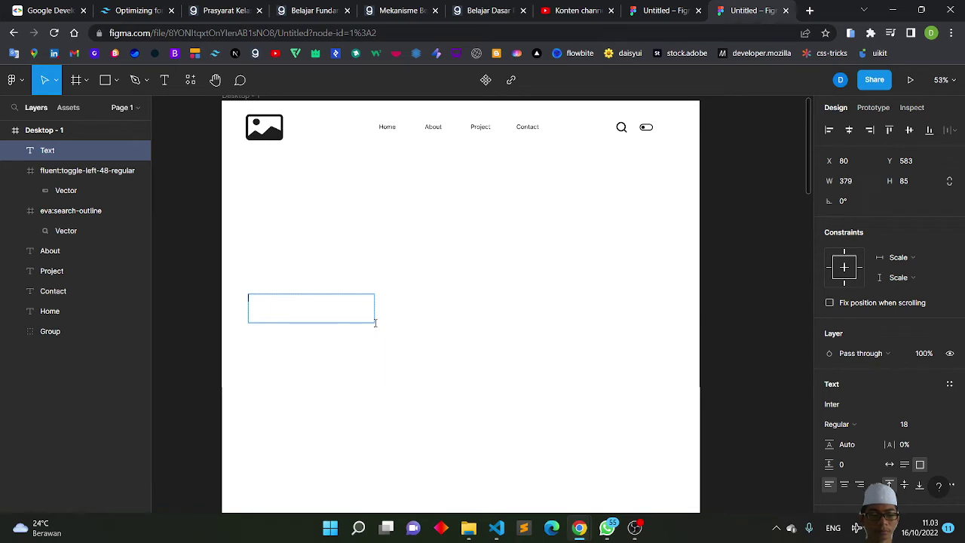
text(Assalamu)
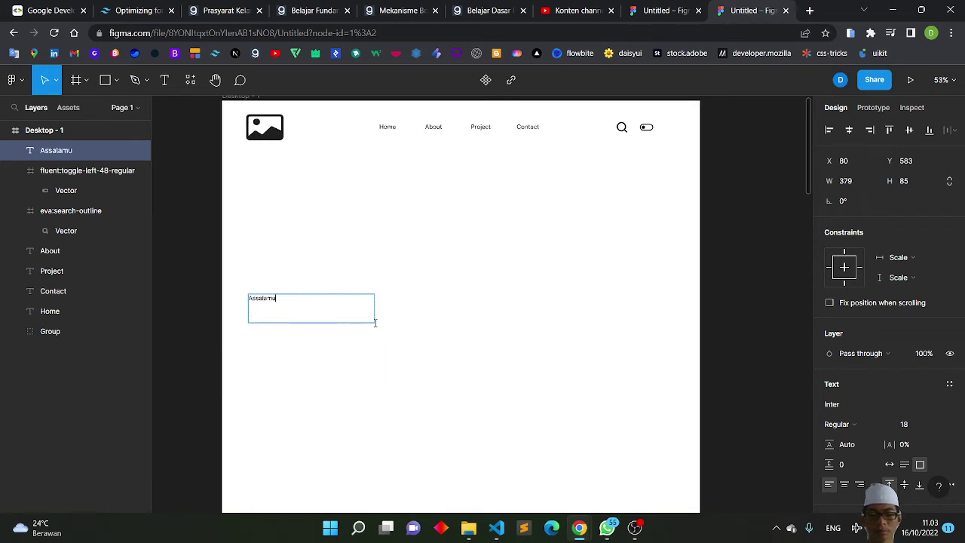
text('alaikum)
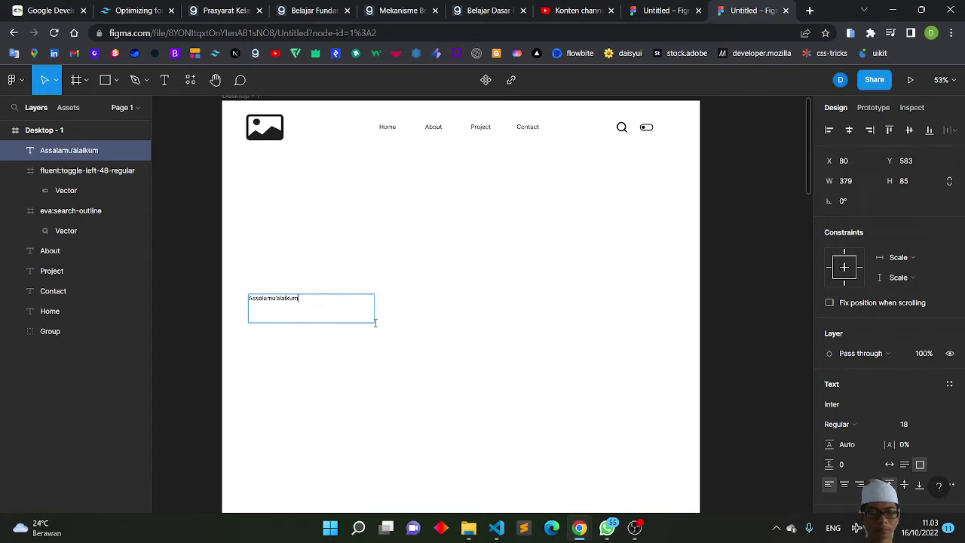
Set the greeting's font size to 32.
key(ctrl+a)
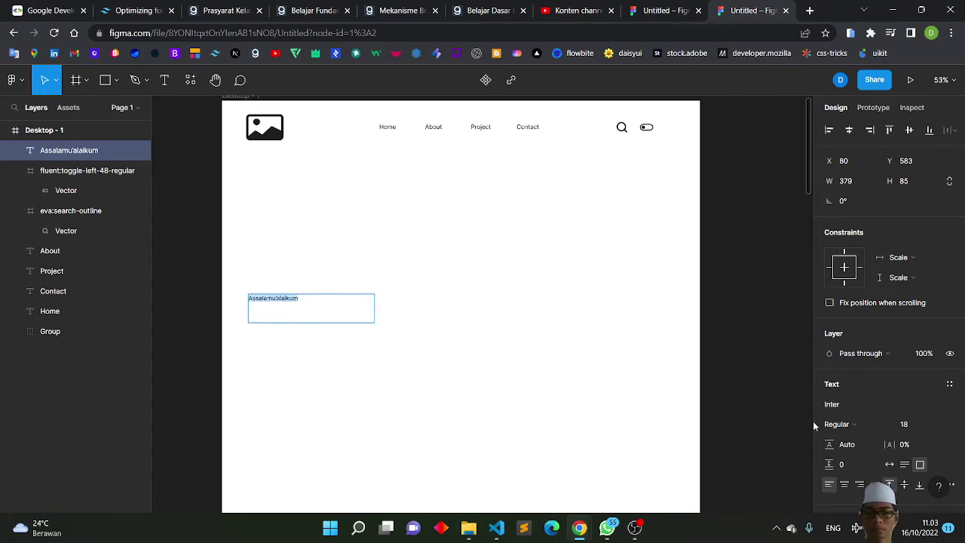
click(920, 427)
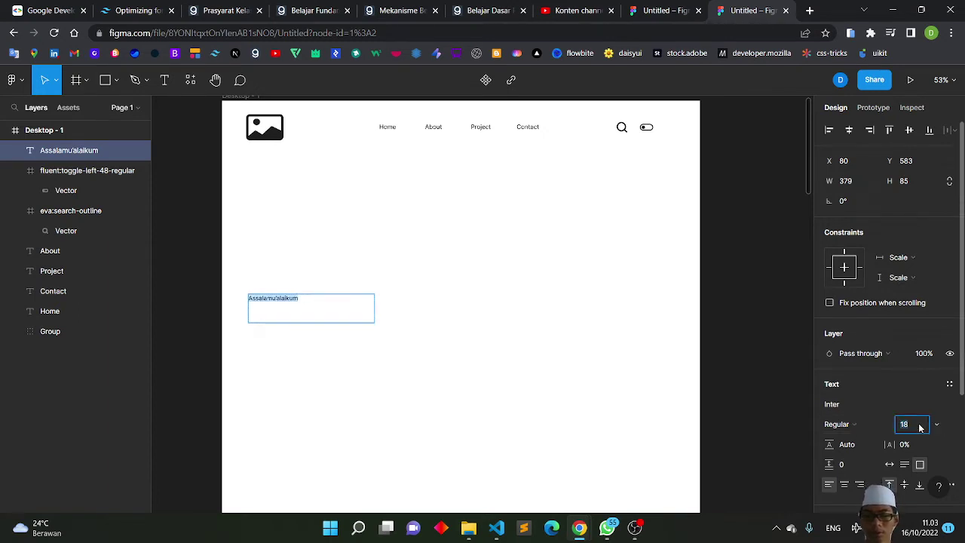
key(BackSpace)
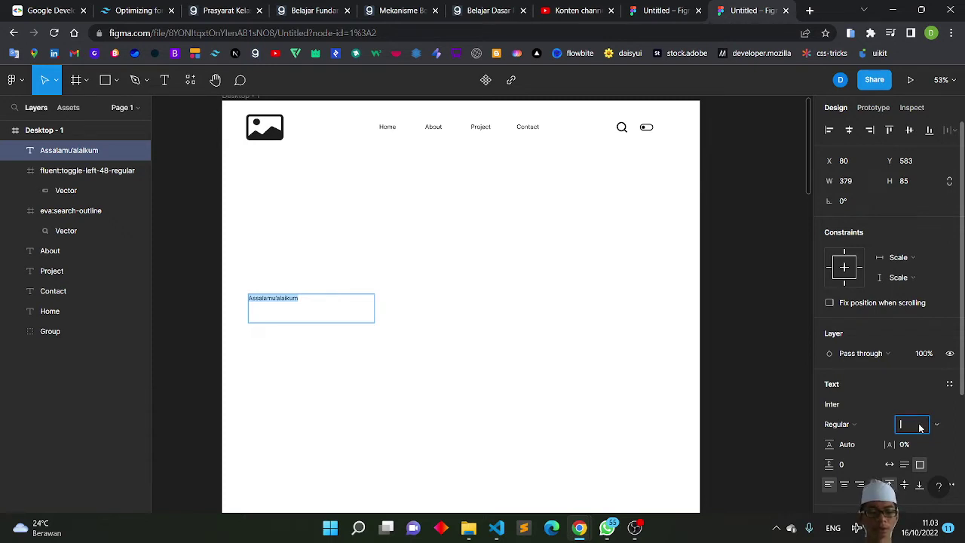
text(3w2)
key(BackSpace)
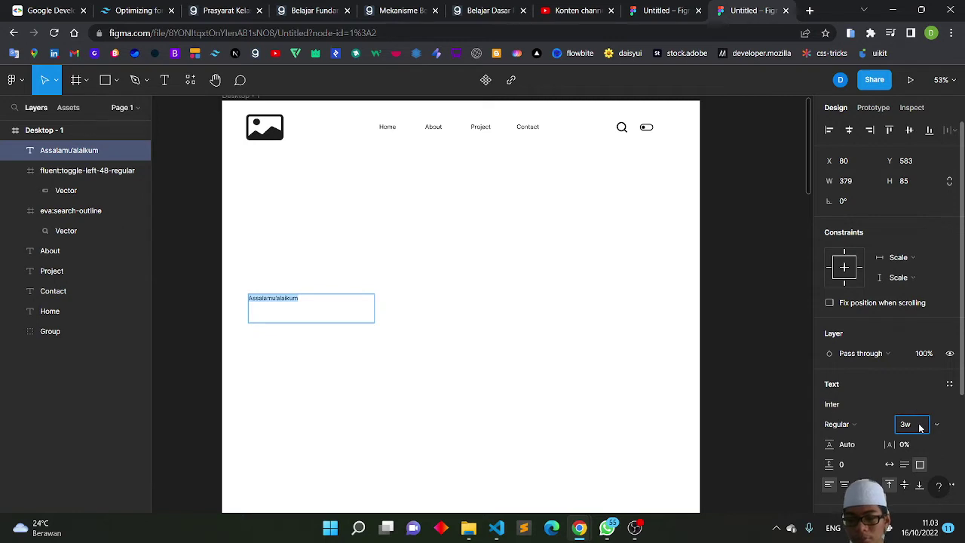
key(BackSpace)
text(2)
key(Return)
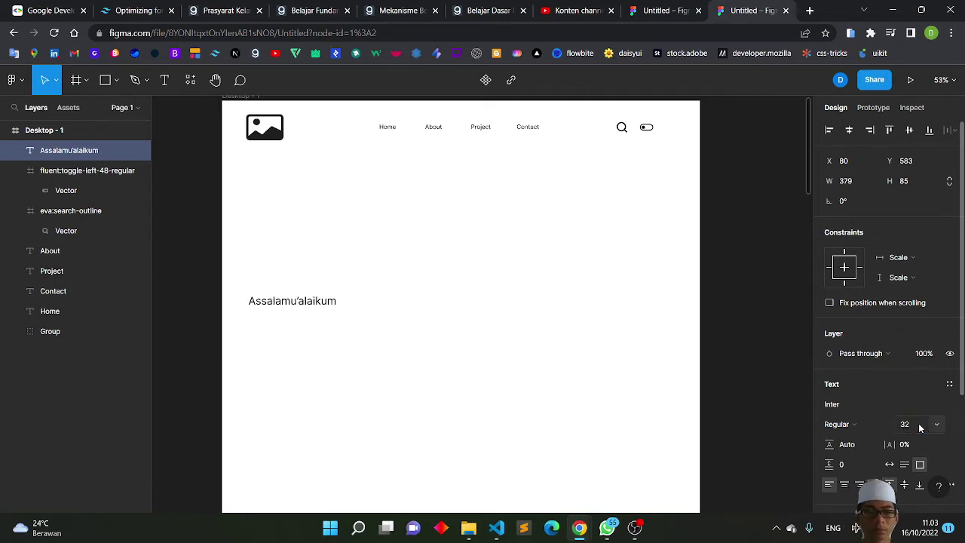
Make the whole Assalamu'alaikum greeting bold.
double_click(303, 301)
click(303, 302)
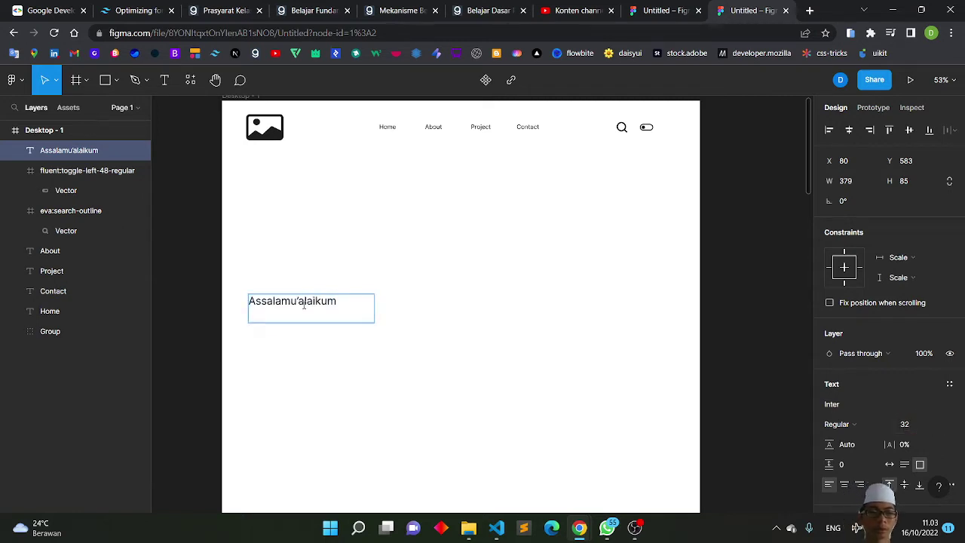
double_click(304, 302)
key(ctrl+b)
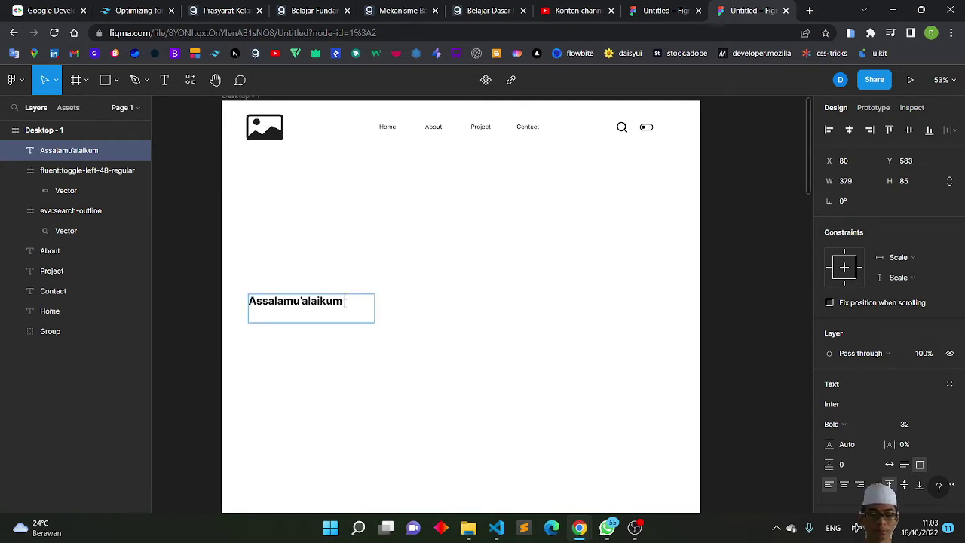
Append a waving-hand emoji to the Assalamu'alaikum greeting.
key(super+period)
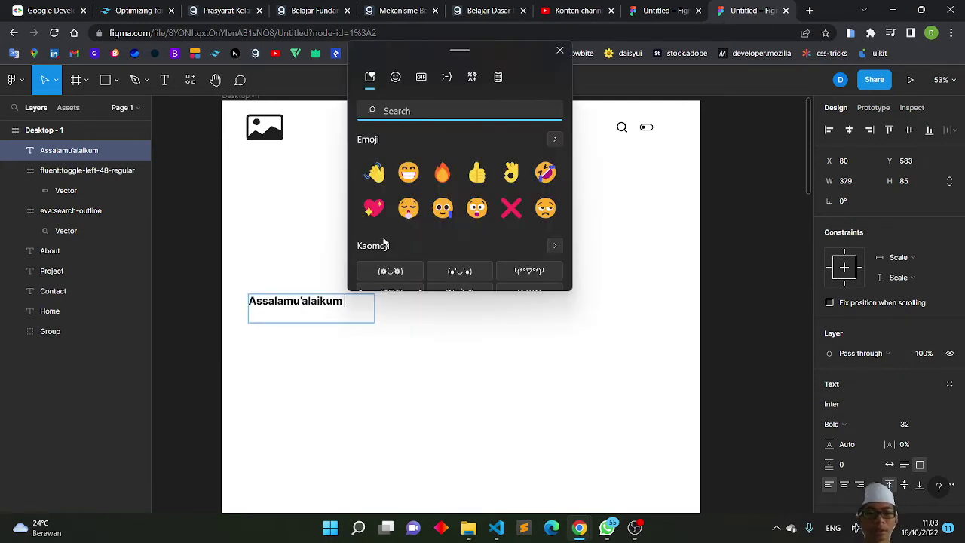
click(376, 172)
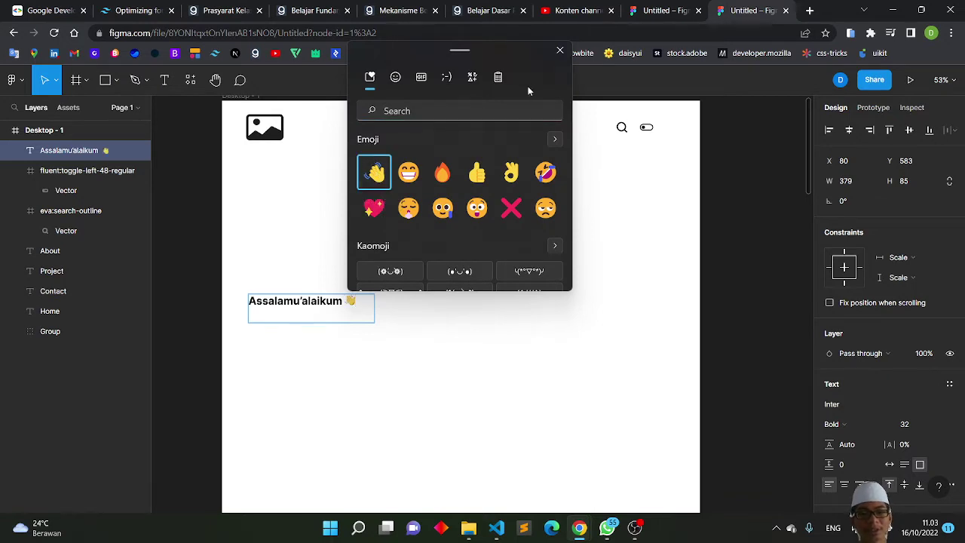
key(Escape)
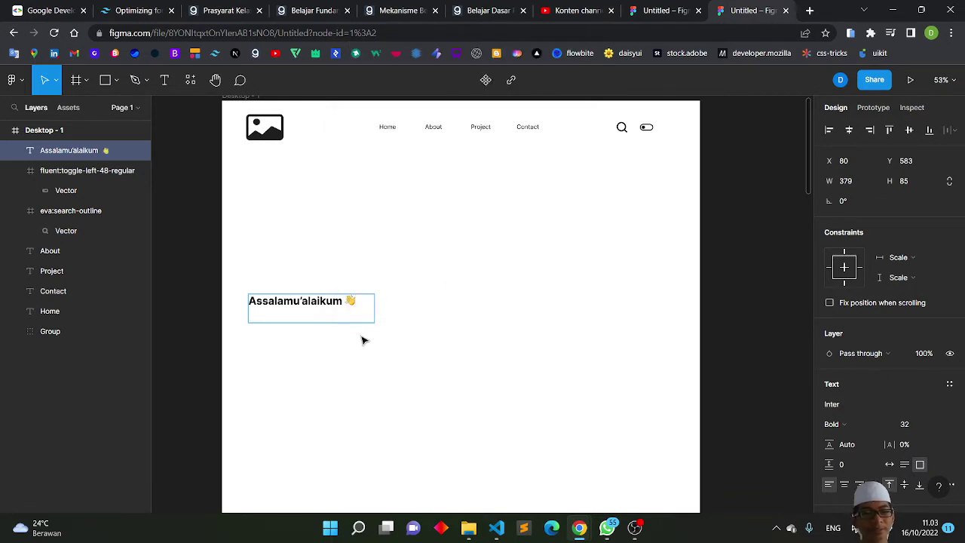
key(Escape)
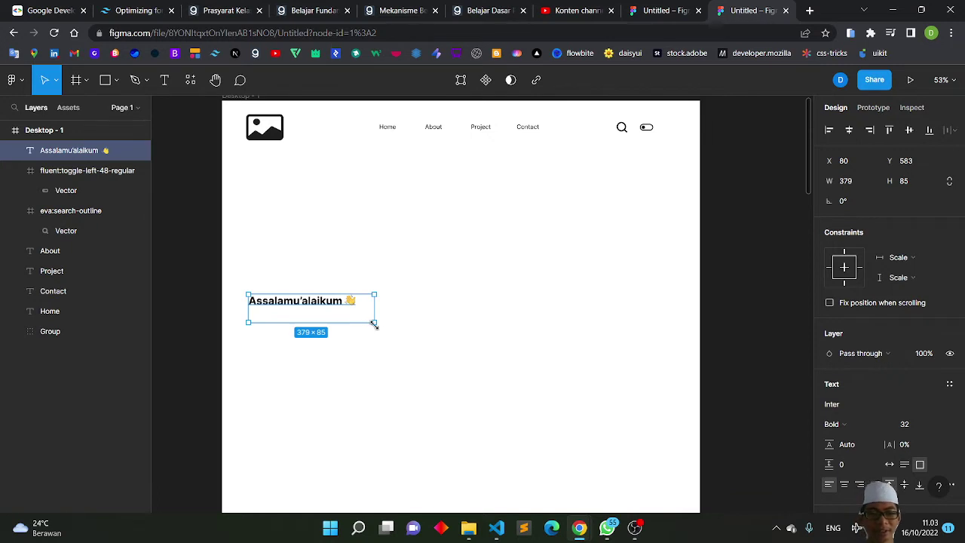
Shrink the greeting's text box to fit its text, about 349×45.
drag(374, 323, 365, 309)
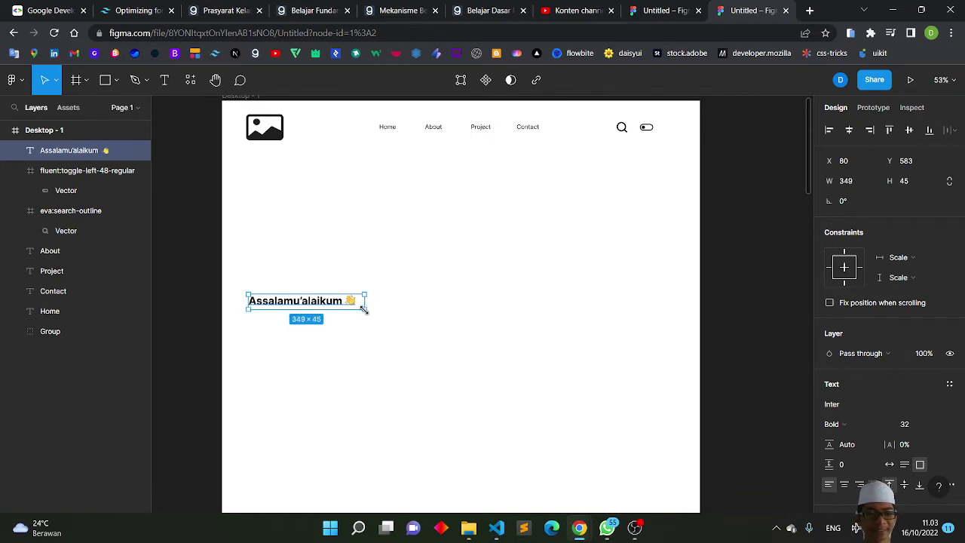
double_click(350, 303)
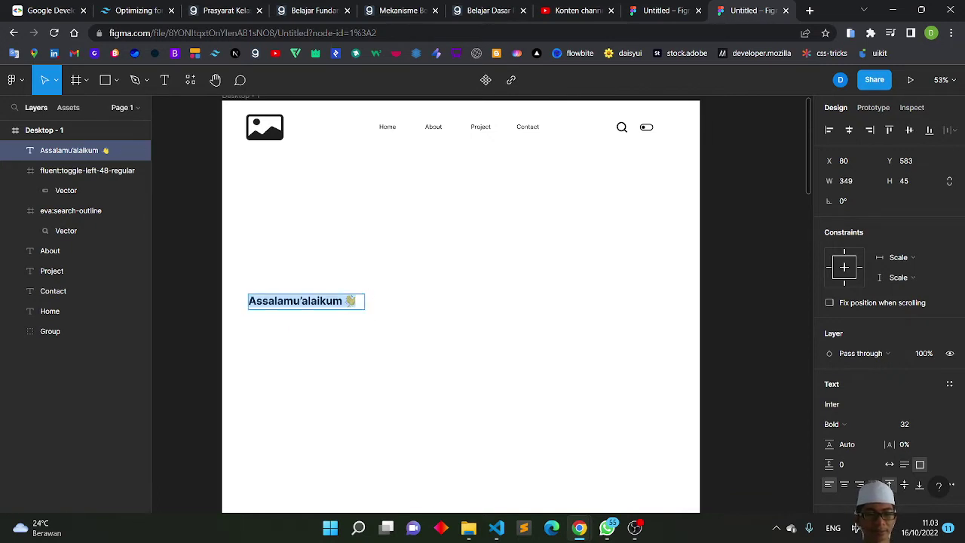
click(346, 302)
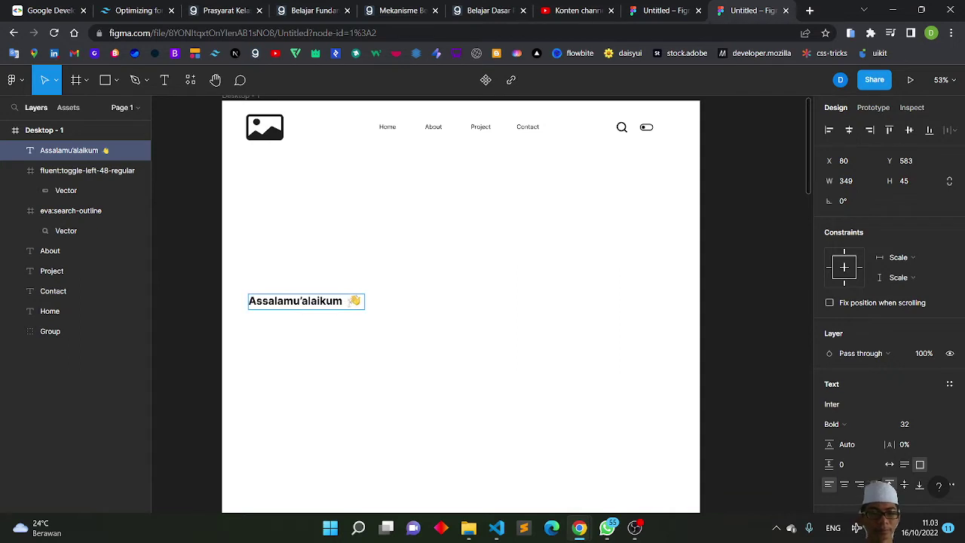
key(Escape)
click(388, 335)
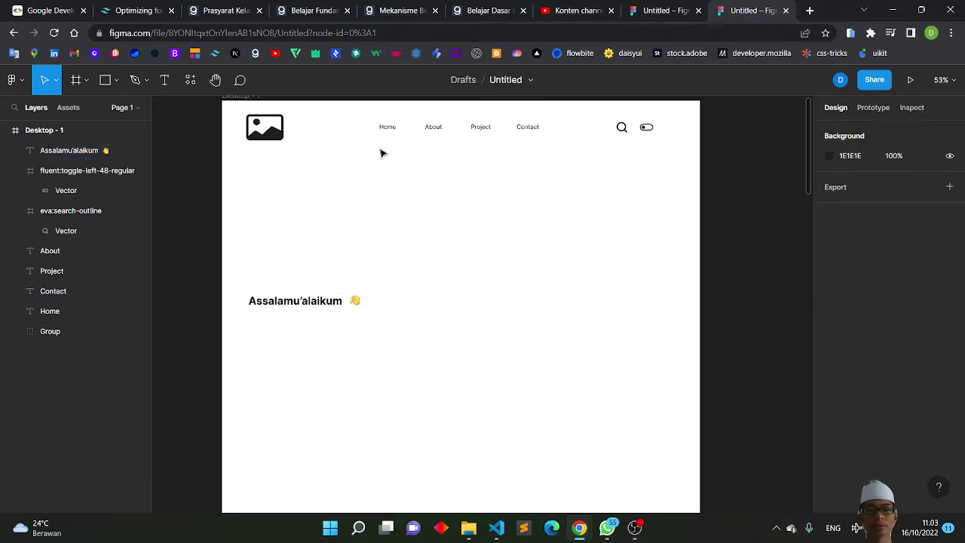
Set the Home, About, Project and Contact nav links to font size 24.
drag(384, 152, 553, 111)
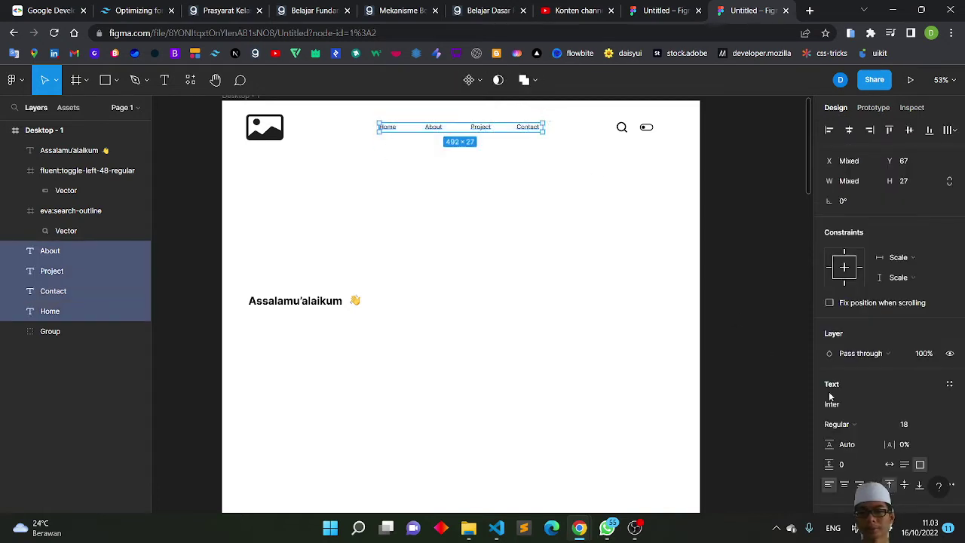
click(919, 425)
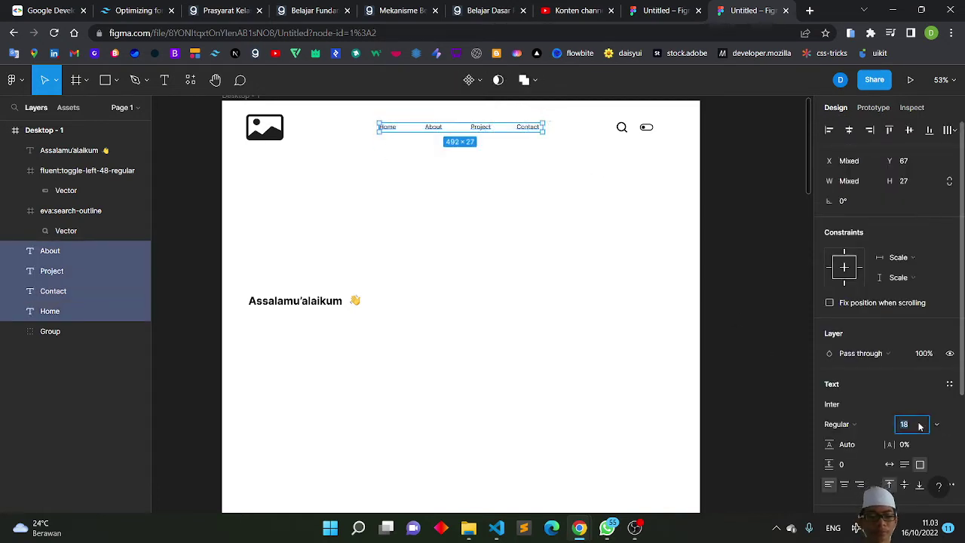
text(24)
key(Return)
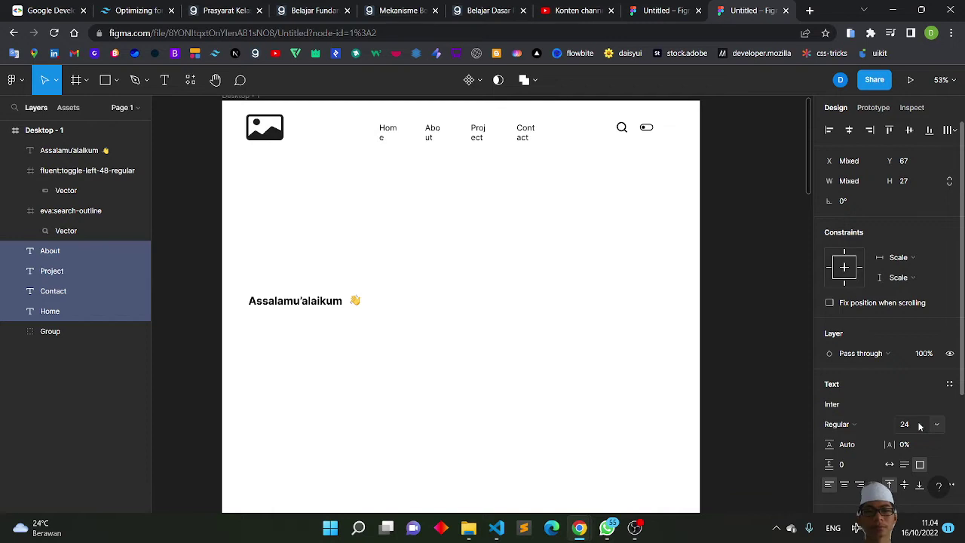
Widen the Home and About nav text boxes so each word fits one line.
click(436, 202)
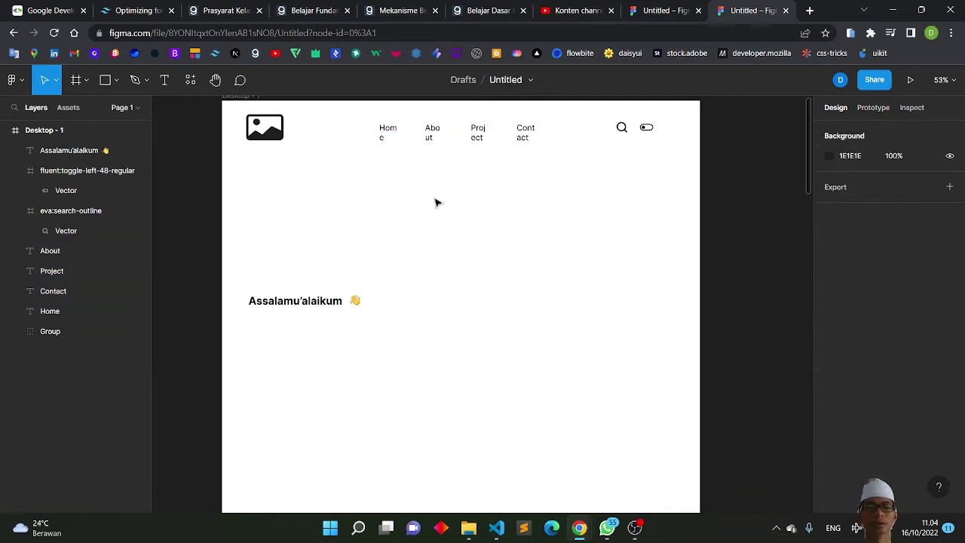
scroll(437, 202, up, 5)
scroll(437, 201, up, 2)
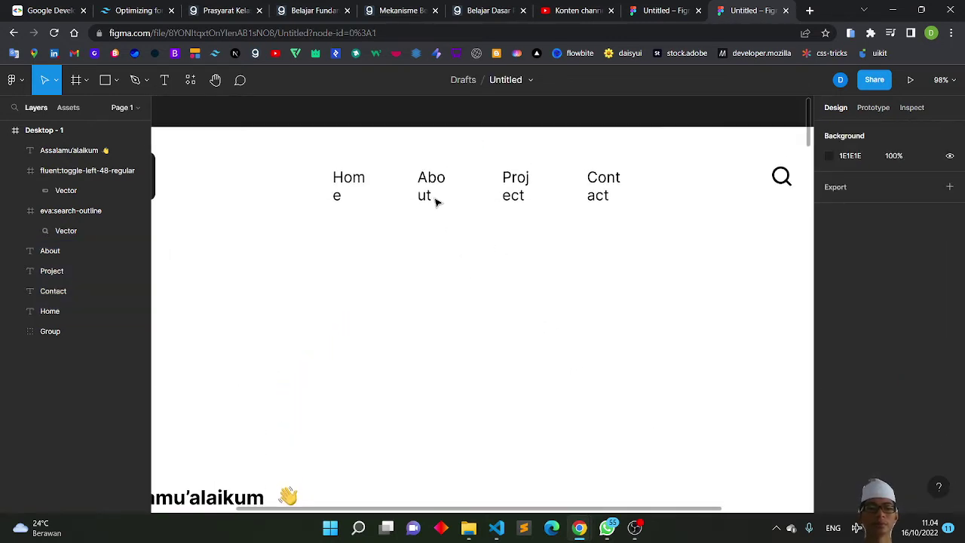
click(340, 182)
drag(330, 177, 313, 177)
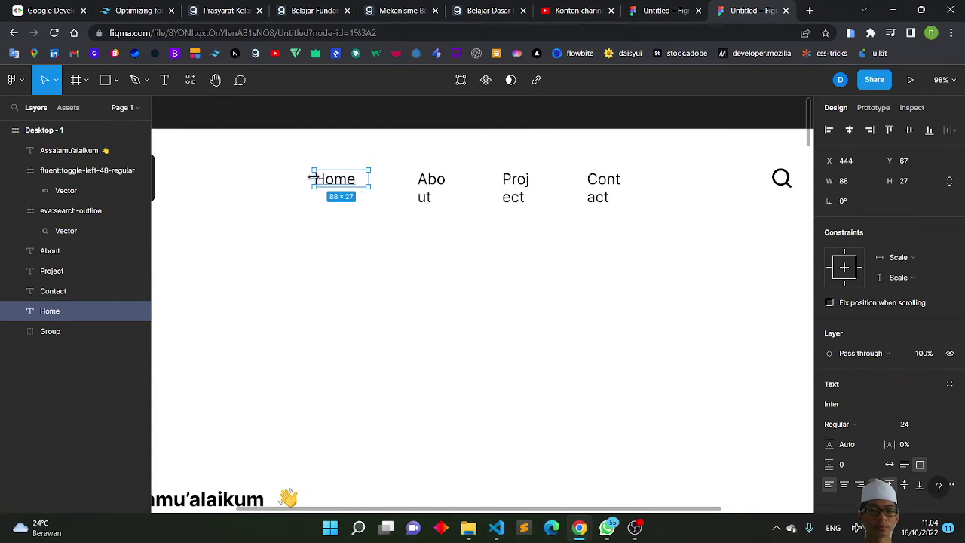
click(450, 183)
drag(450, 183, 433, 182)
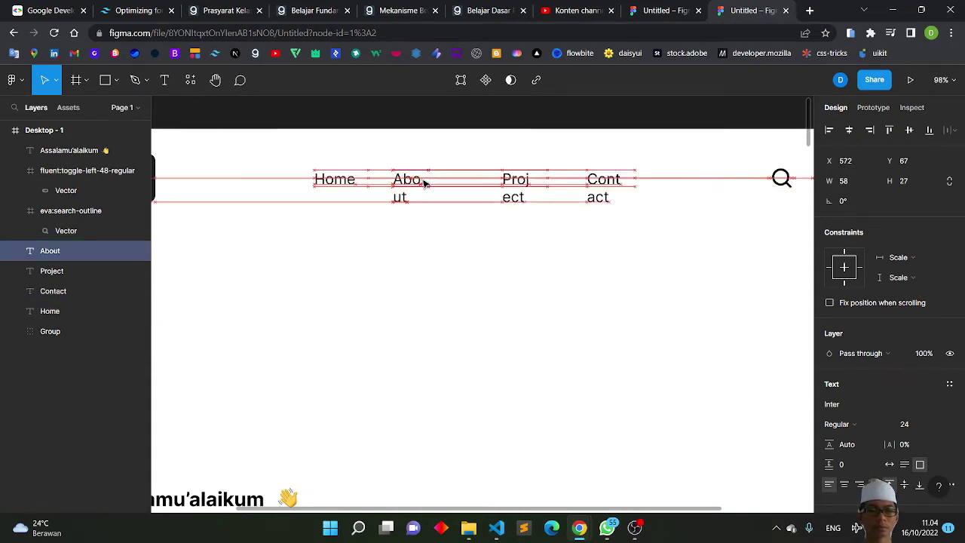
key(shift+Tab)
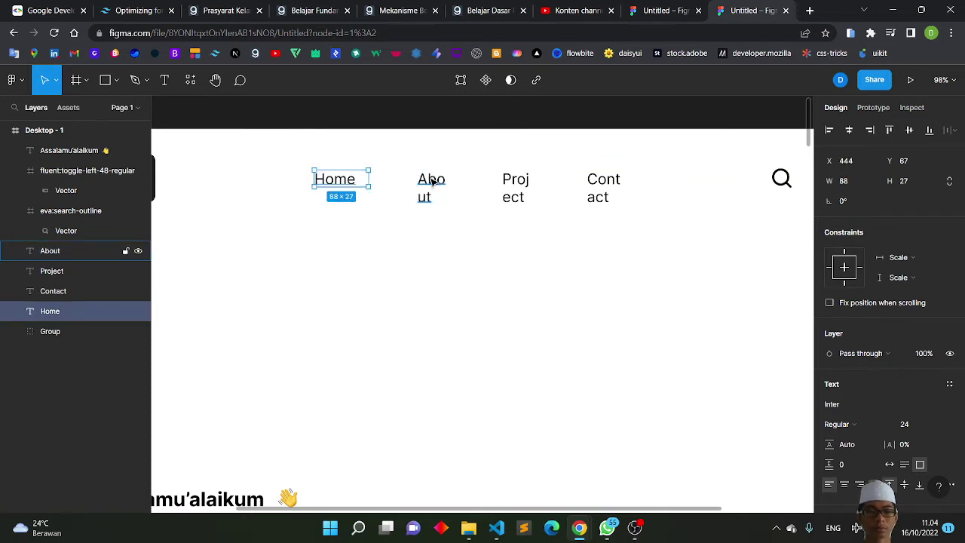
click(426, 187)
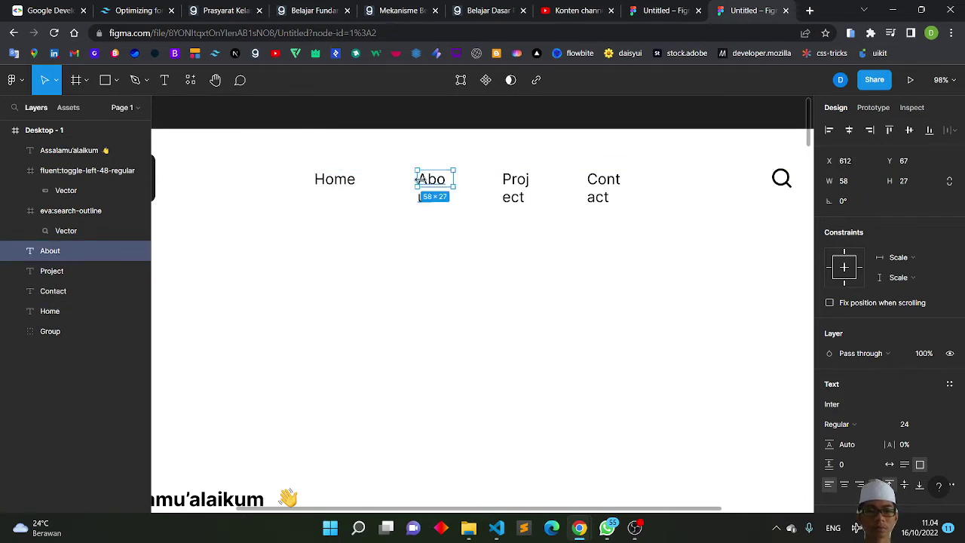
drag(416, 179, 399, 179)
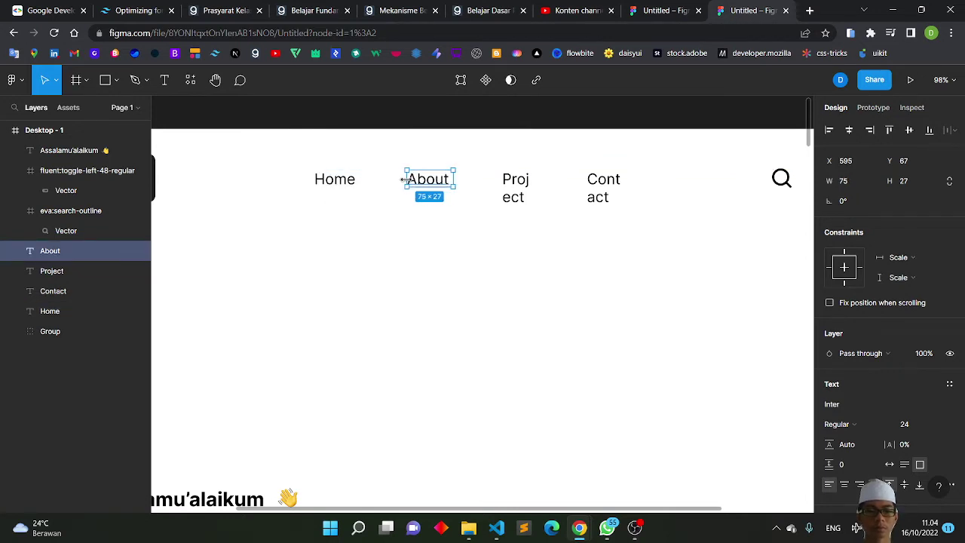
Widen the Project and Contact nav text boxes so each word fits one line.
click(515, 194)
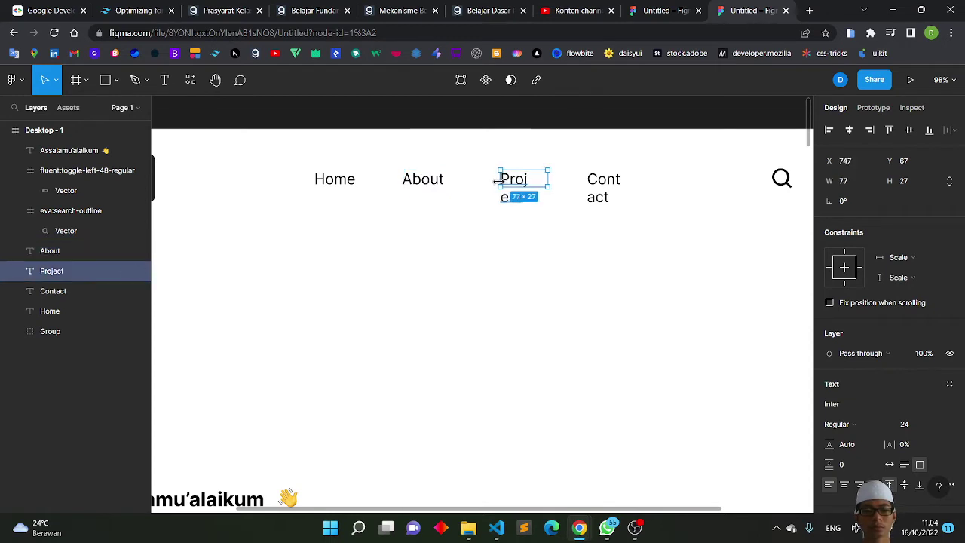
drag(501, 180, 487, 181)
click(624, 179)
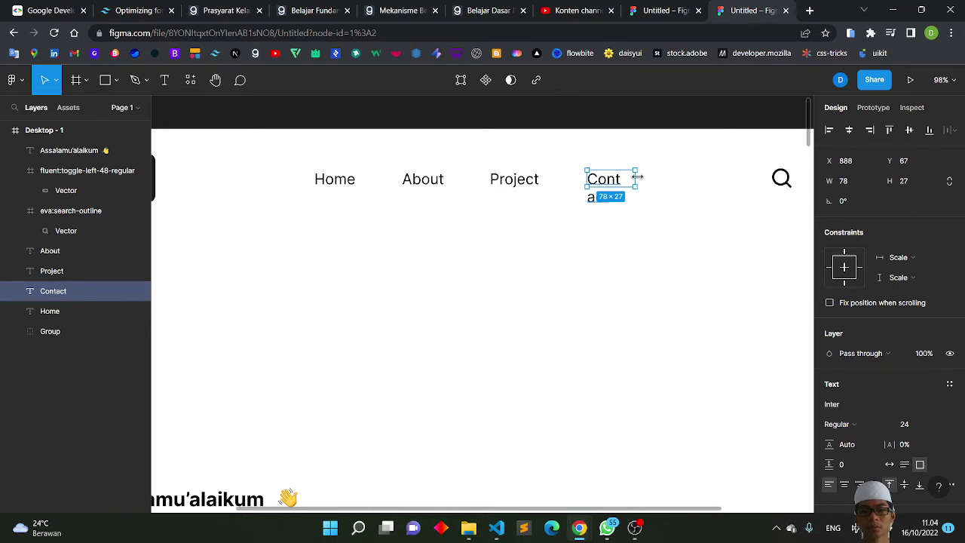
drag(637, 177, 652, 176)
click(533, 284)
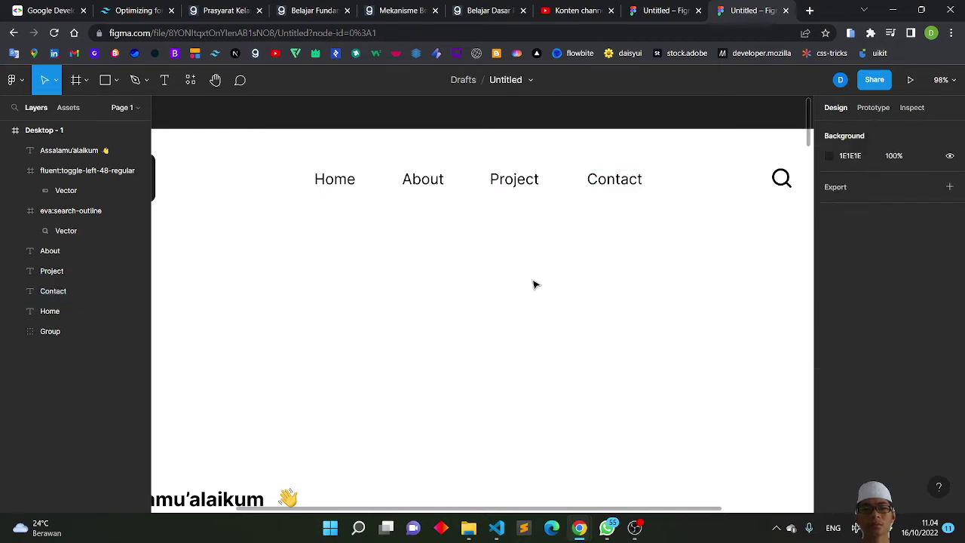
scroll(533, 285, down, 5)
Duplicate the Assalamu'alaikum greeting twice.
scroll(532, 282, down, 1)
scroll(489, 309, down, 1)
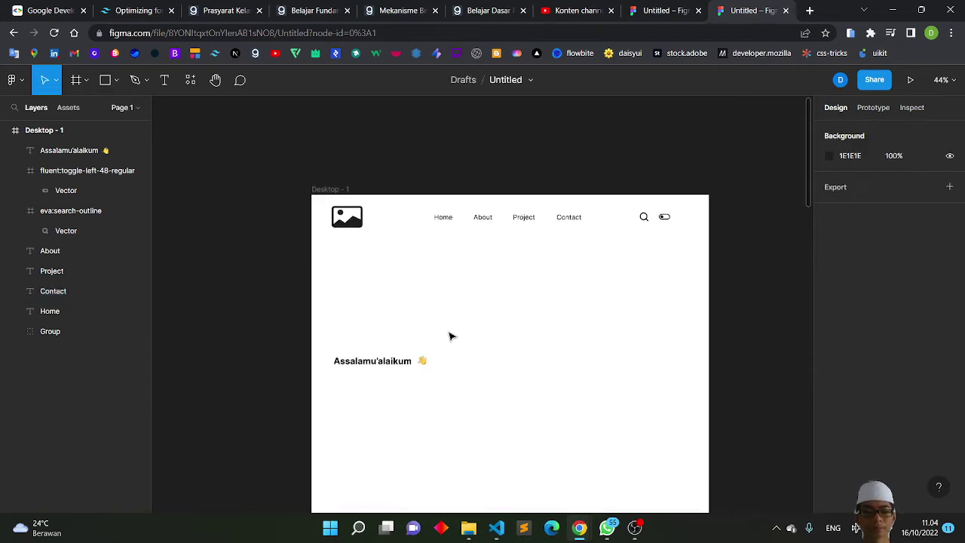
click(393, 364)
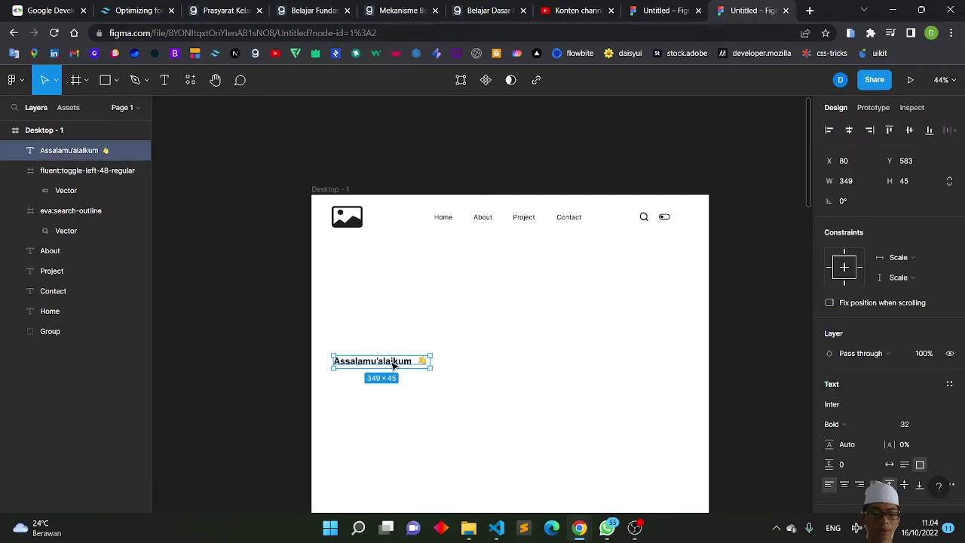
click(402, 396)
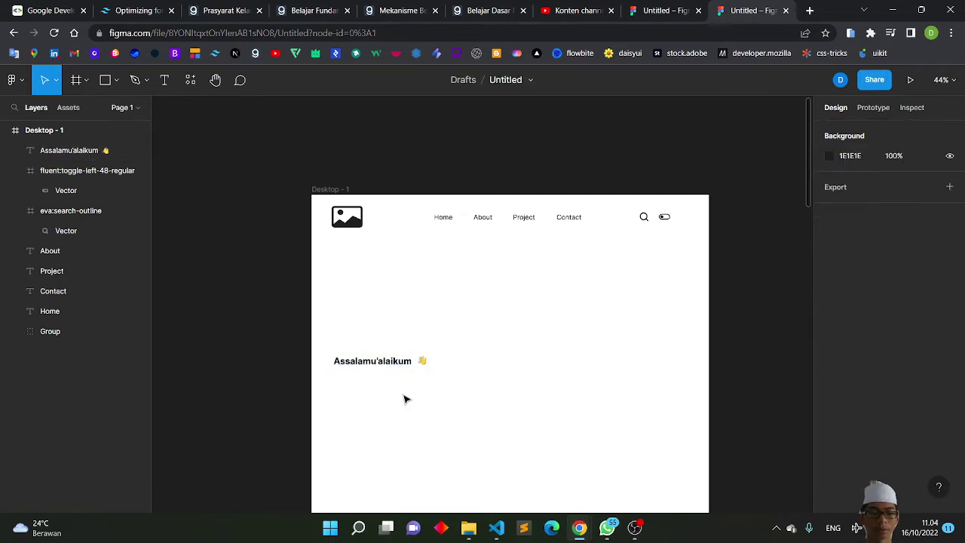
click(391, 360)
key(ctrl+d)
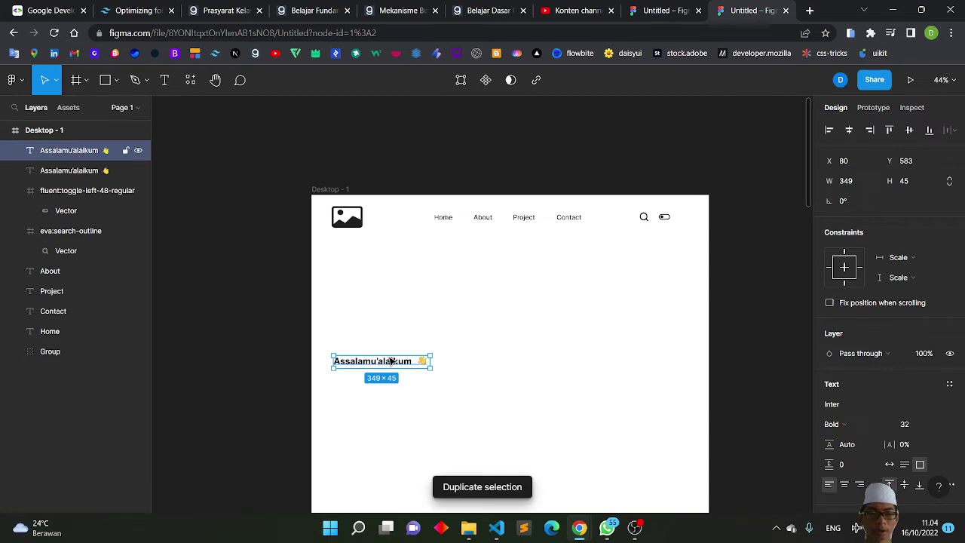
scroll(390, 361, down, 2)
key(ctrl+d)
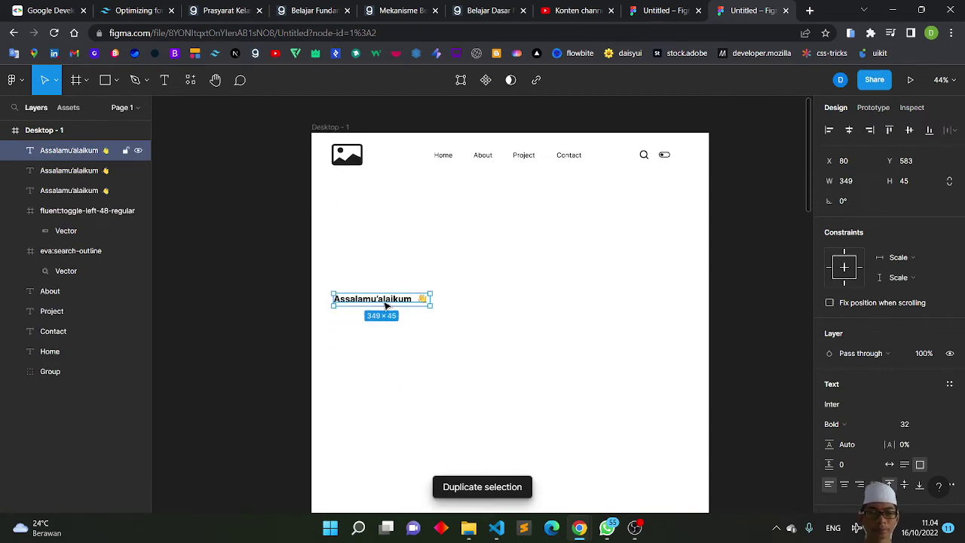
Stack the three greetings vertically, left-aligned at X 73 and 46 apart.
drag(385, 304, 384, 363)
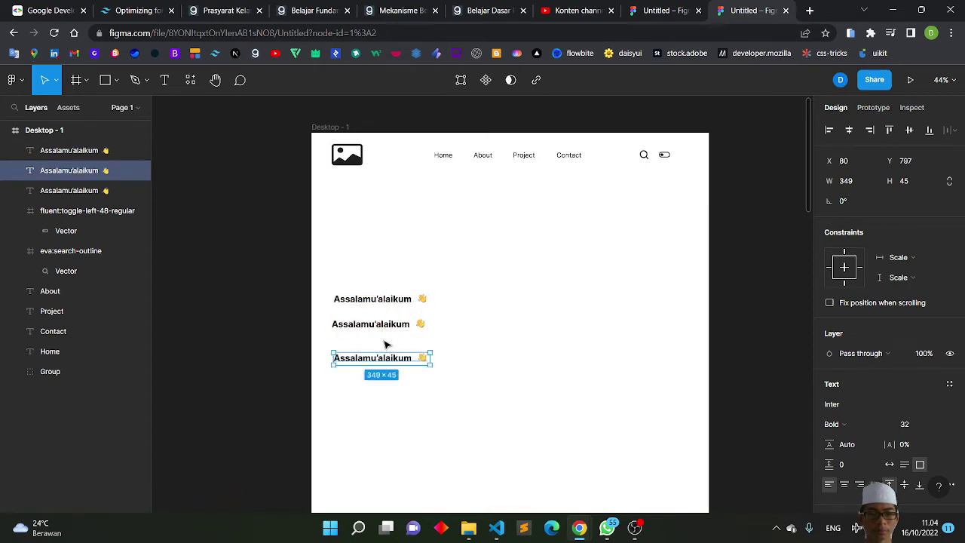
drag(389, 306, 386, 307)
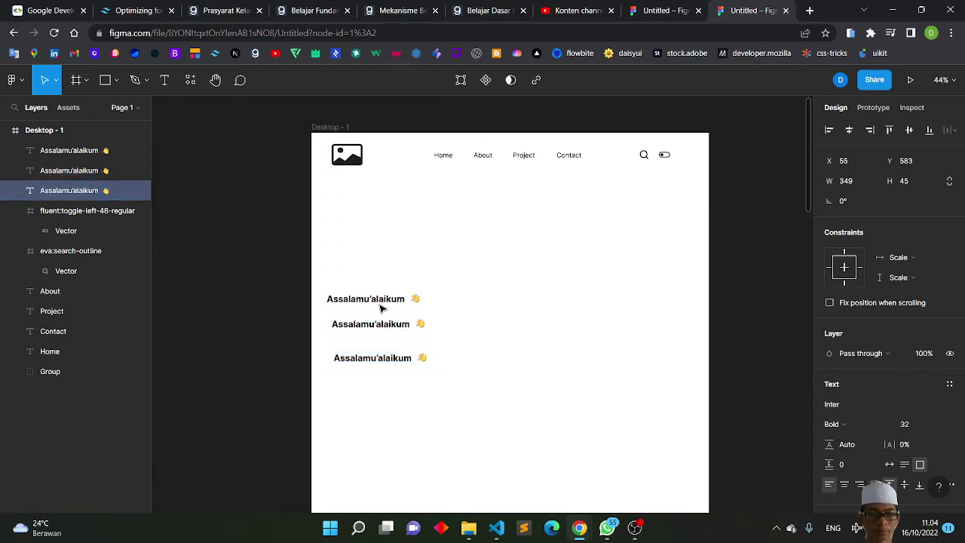
click(379, 367)
drag(379, 367, 375, 359)
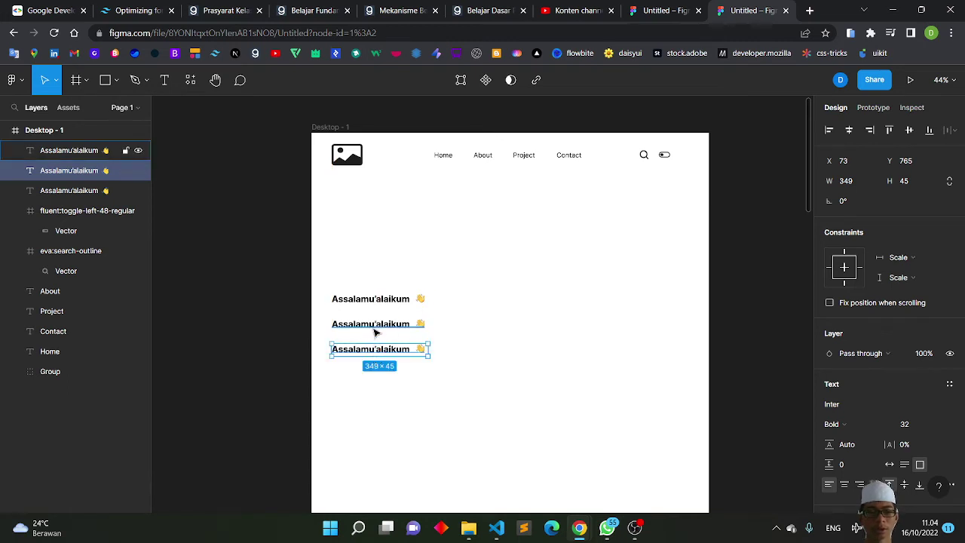
click(374, 330)
Turn the middle greeting copy into Regular-weight text reading "bebas mau diisi apa".
double_click(373, 326)
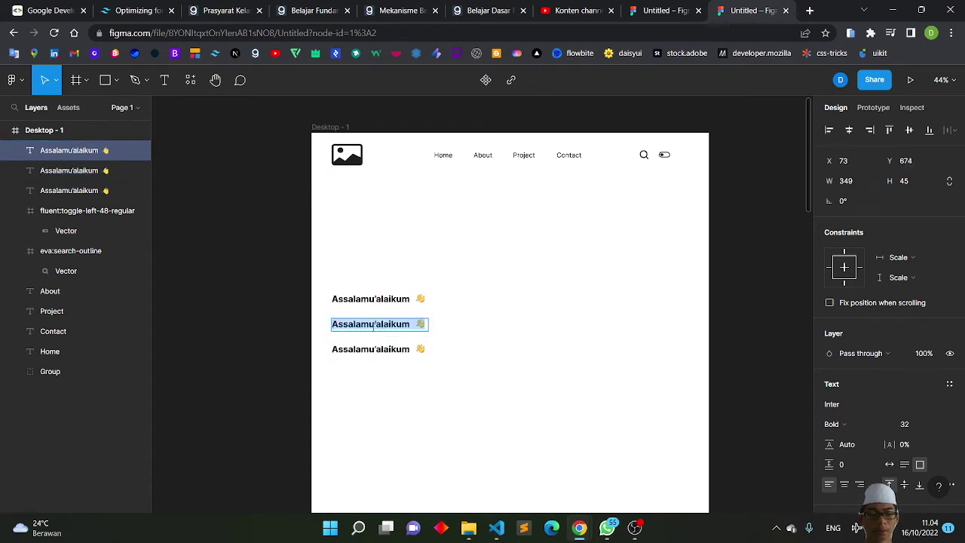
key(ctrl+b)
key(BackSpace)
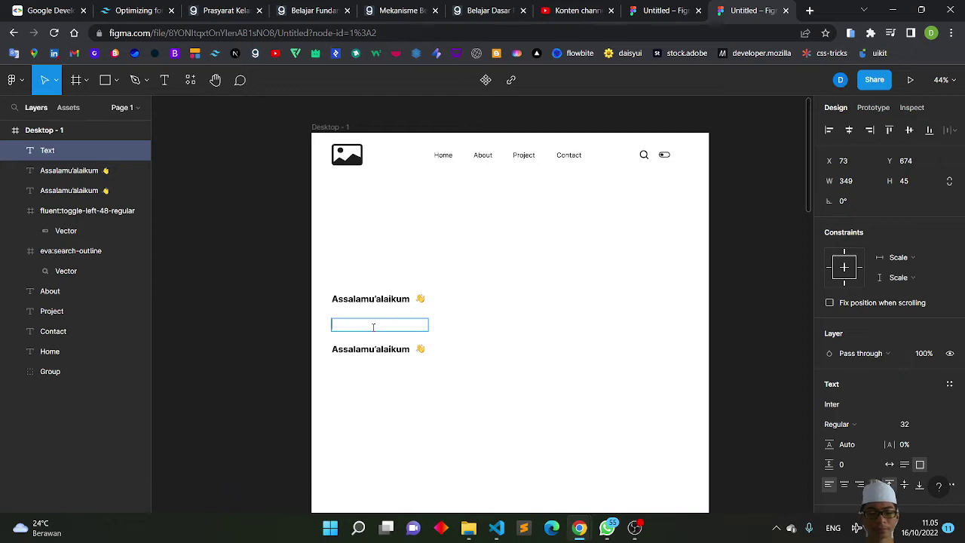
text(bebas m)
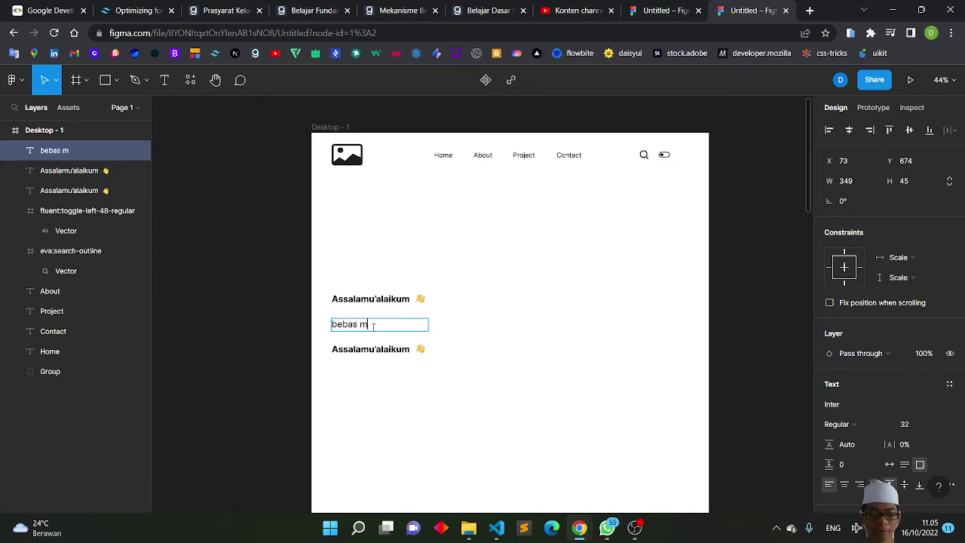
text(au did)
key(BackSpace)
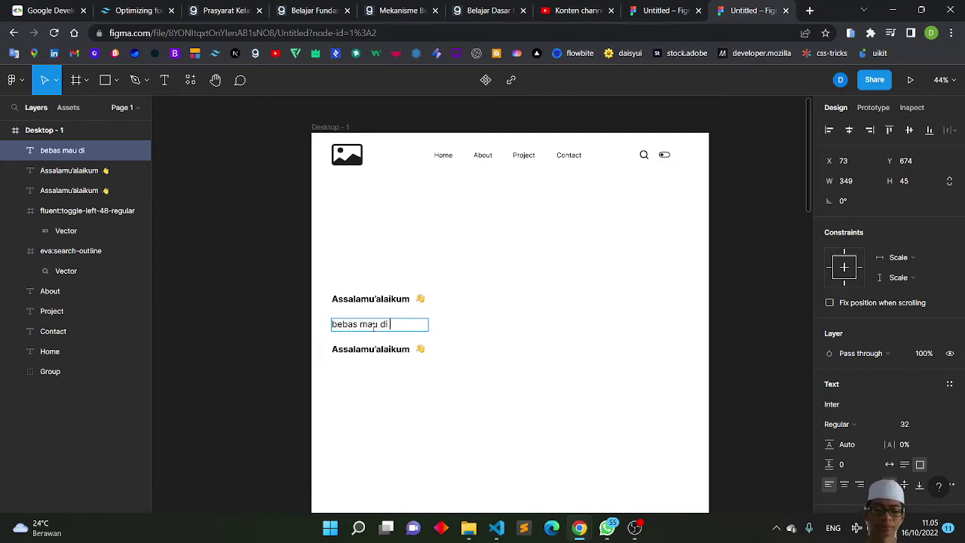
text(sis apa)
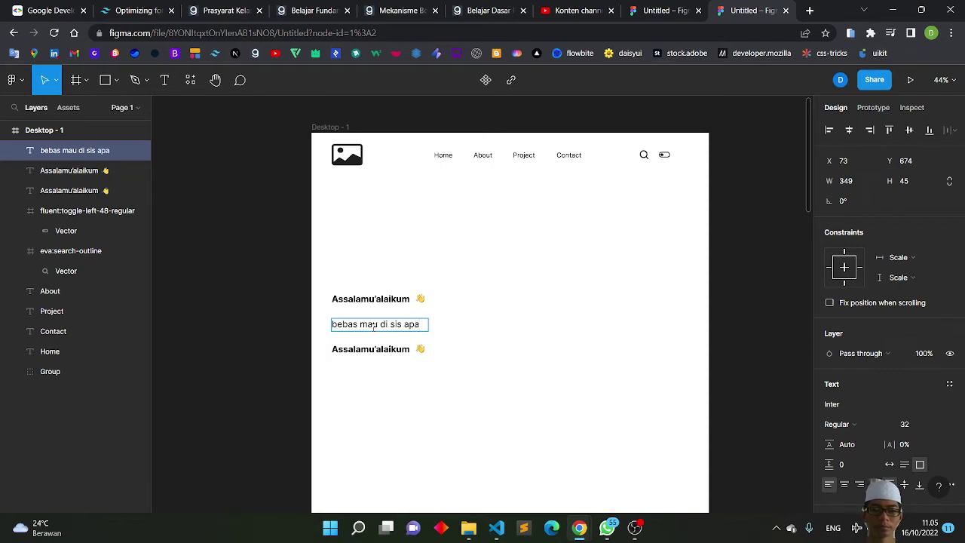
key(BackSpace)
key(BackSpace)
key(BackSpace)
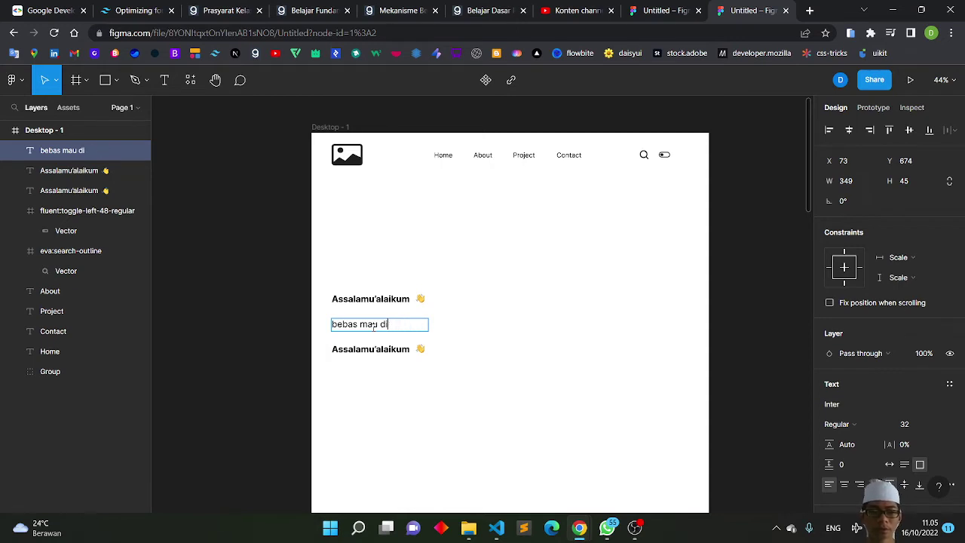
text(si a)
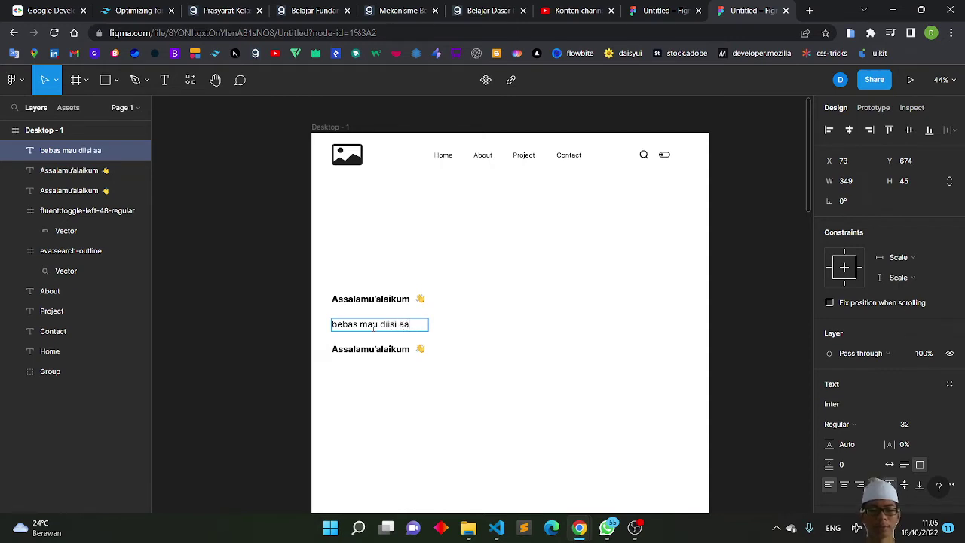
text(pa)
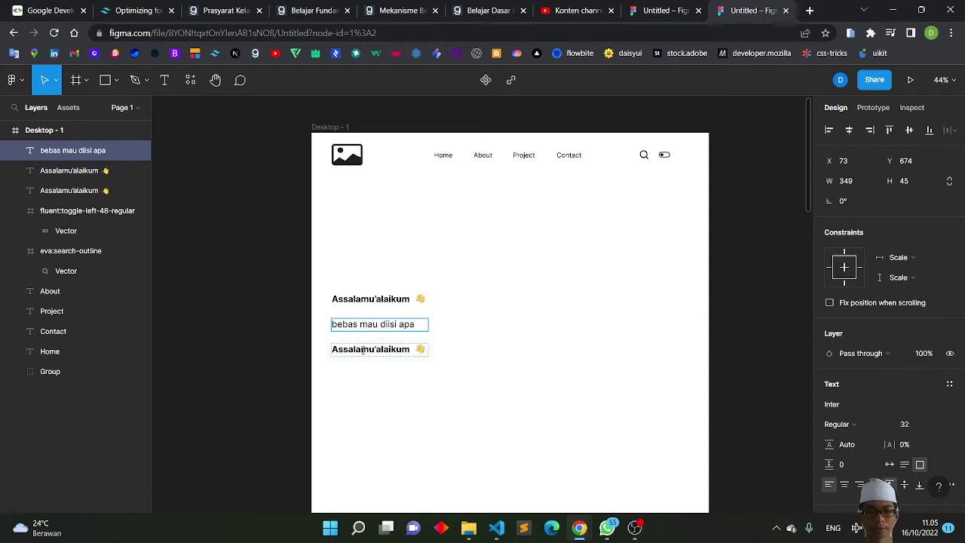
click(370, 350)
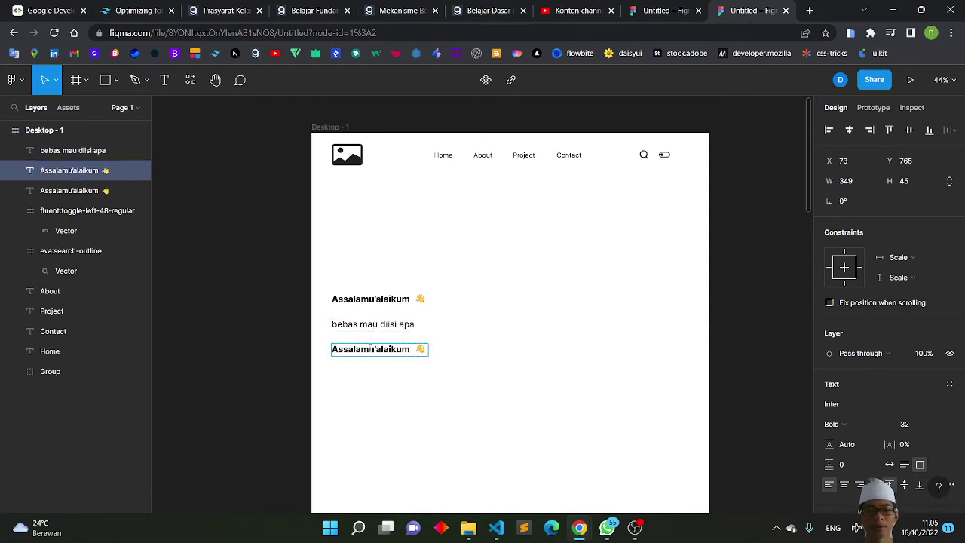
Retype the bottom greeting copy as bold "Nama atau yg lain".
double_click(370, 349)
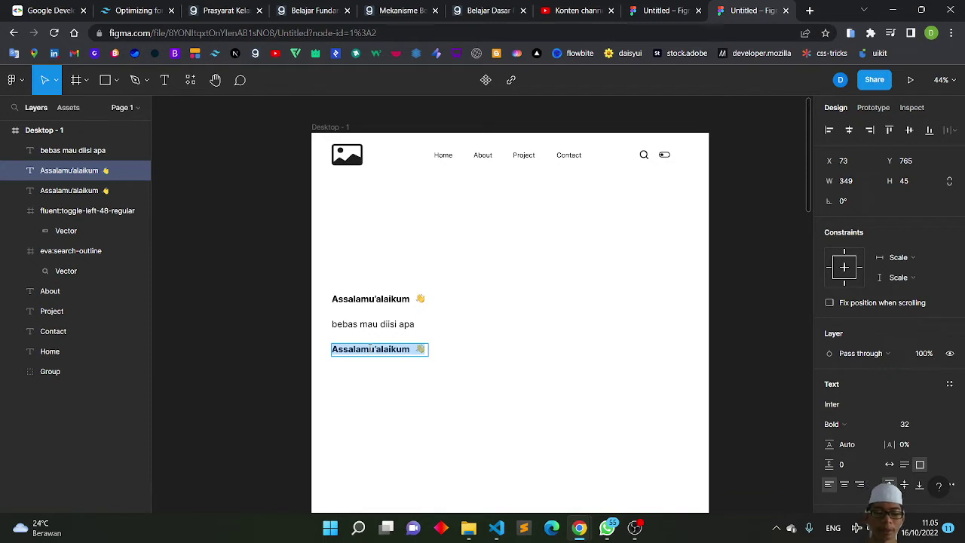
text(Nama)
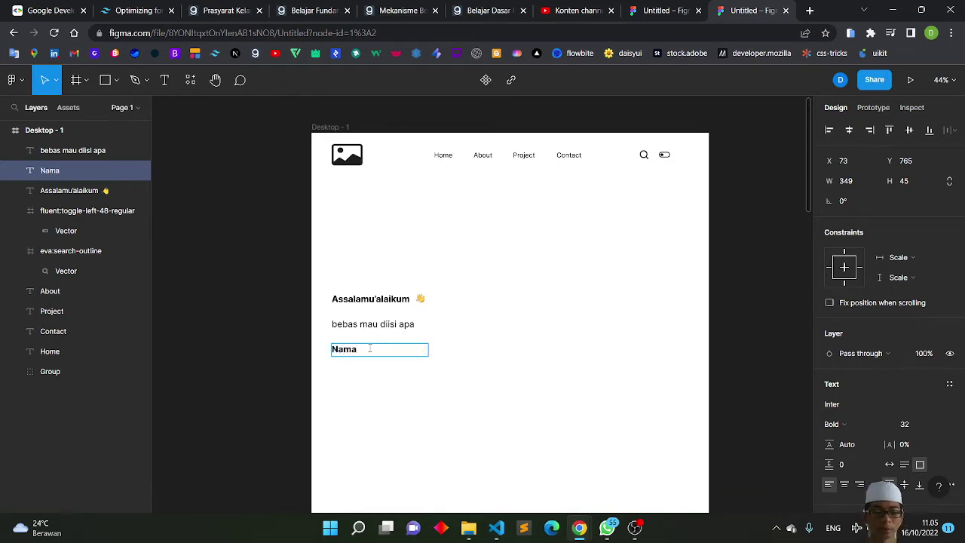
text( aat)
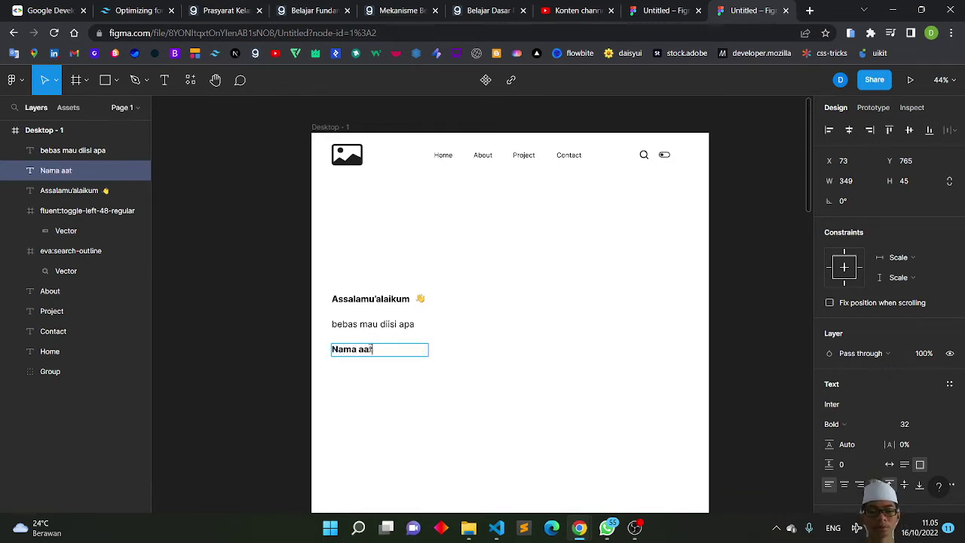
key(BackSpace)
key(BackSpace)
text(tau )
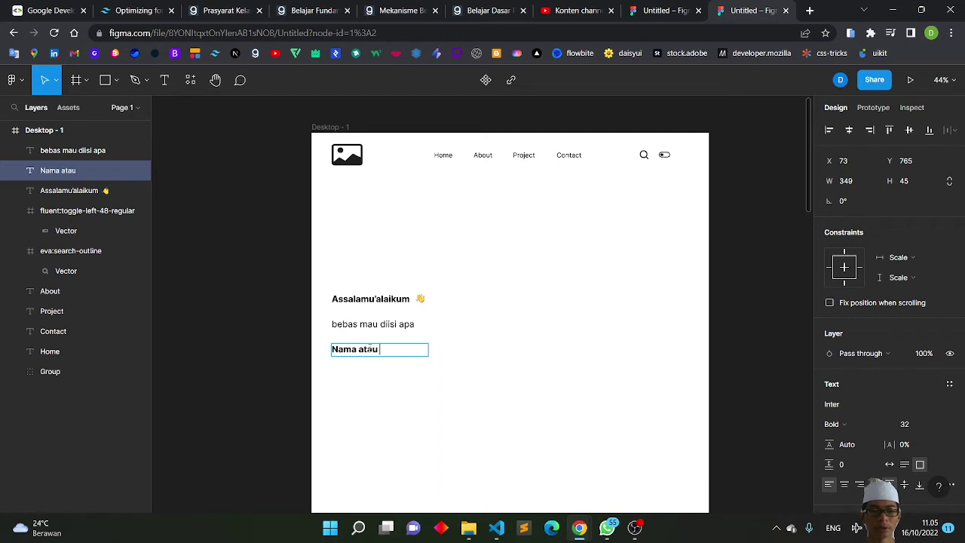
text(yg lain)
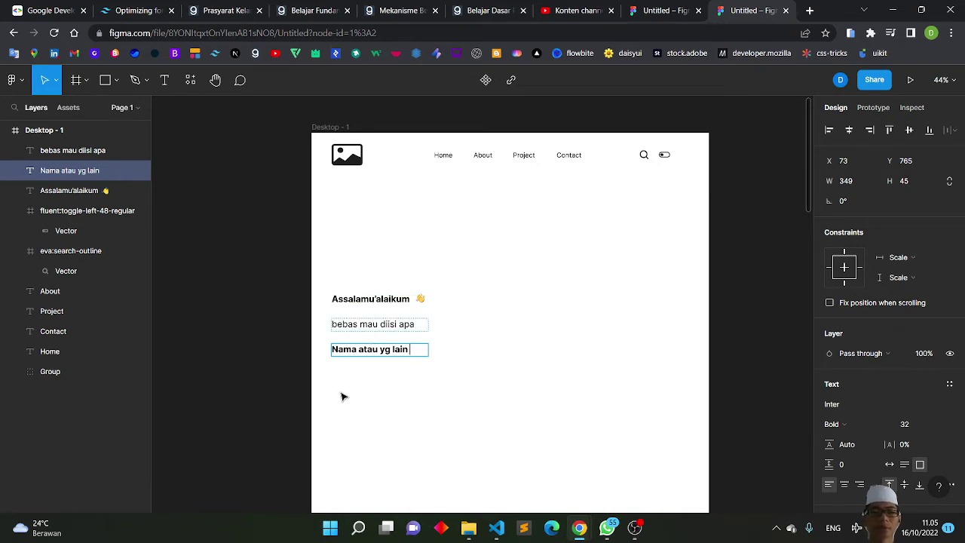
key(Escape)
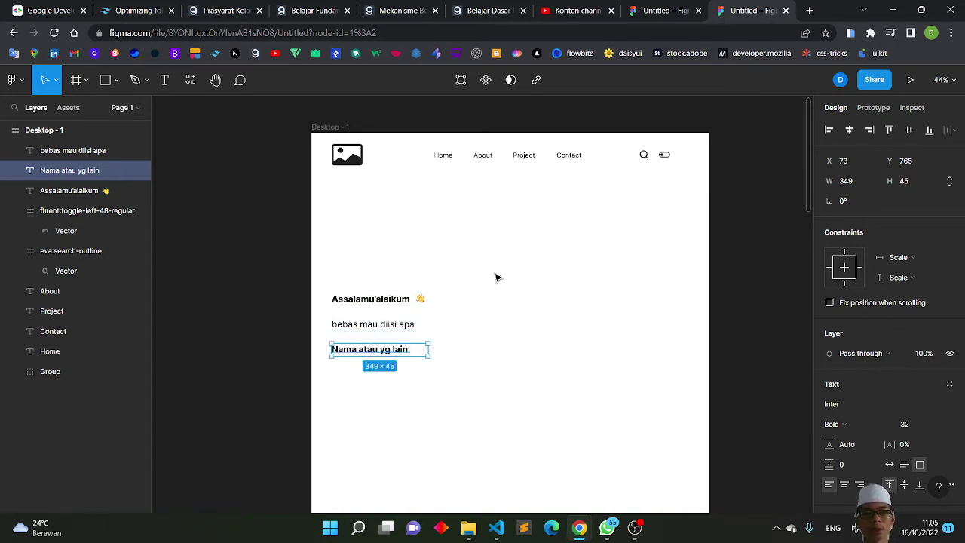
click(496, 275)
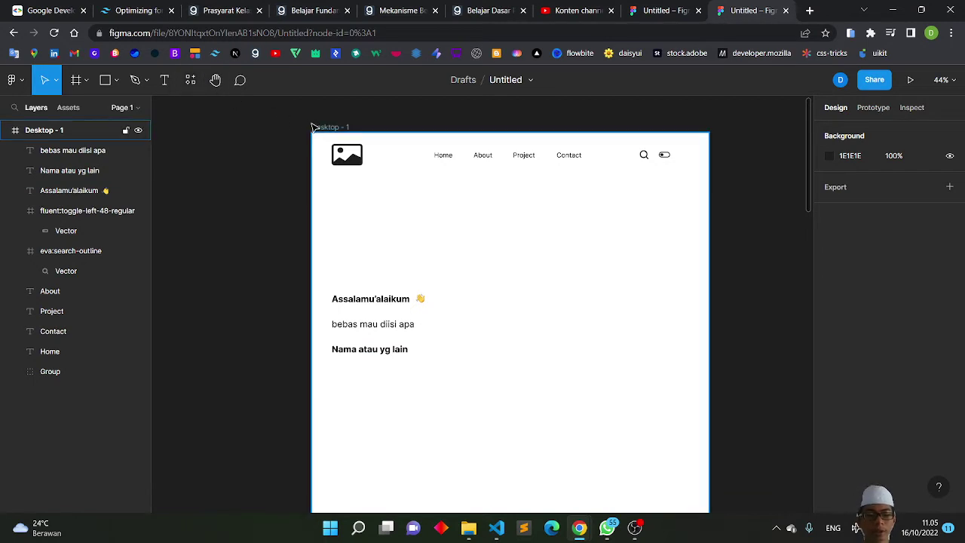
Launch the Iconify plugin and search for "image" icons.
key(shift+i)
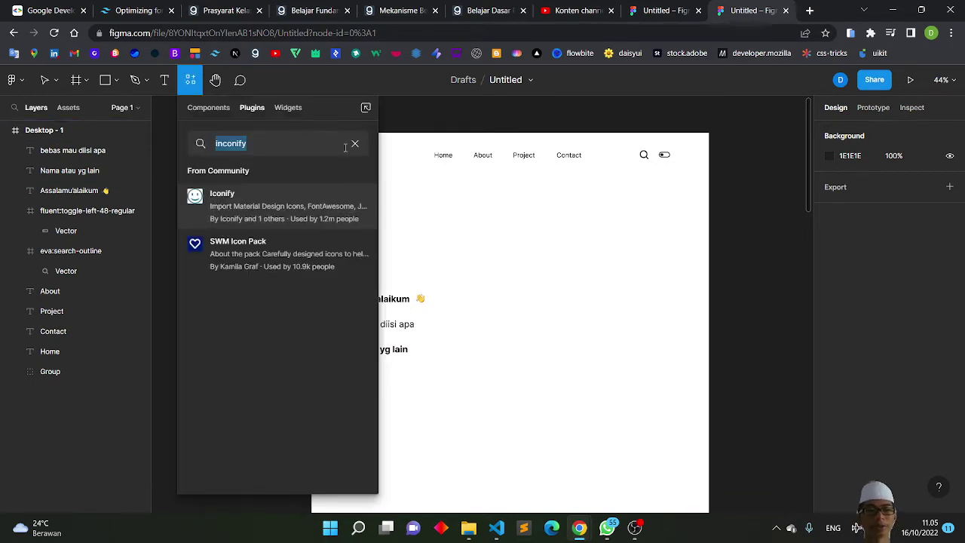
click(356, 205)
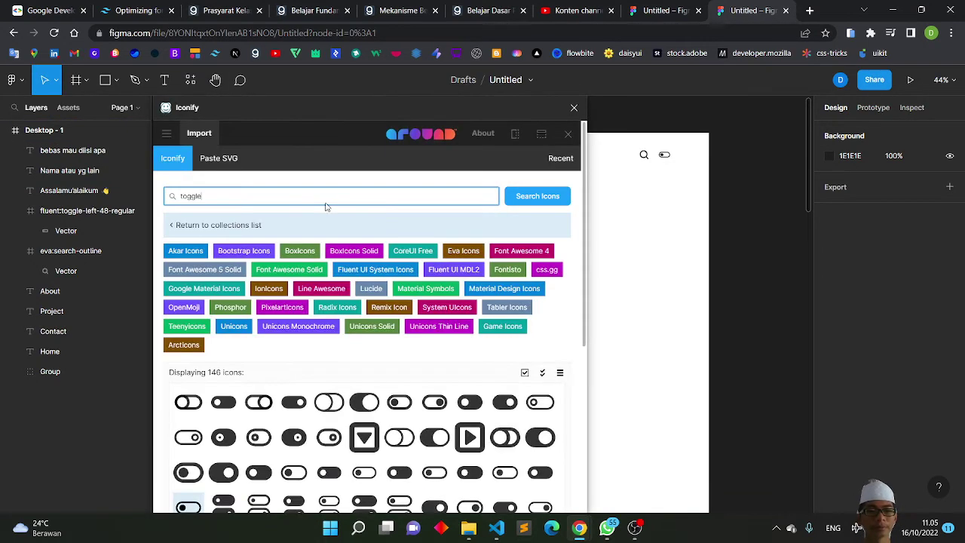
key(BackSpace)
key(BackSpace)
key(BackSpace)
key(BackSpace)
key(BackSpace)
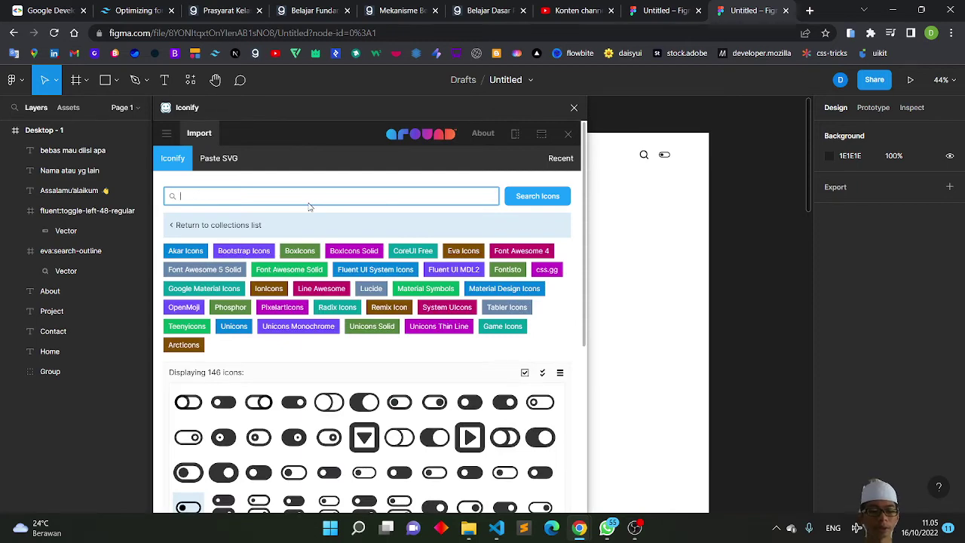
key(BackSpace)
text(image)
key(Return)
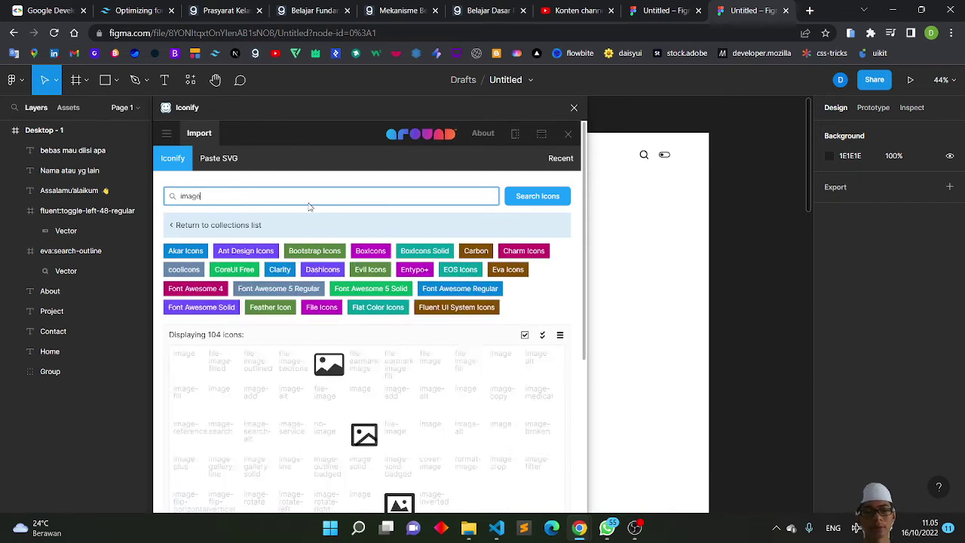
scroll(431, 364, down, 2)
scroll(431, 364, down, 2)
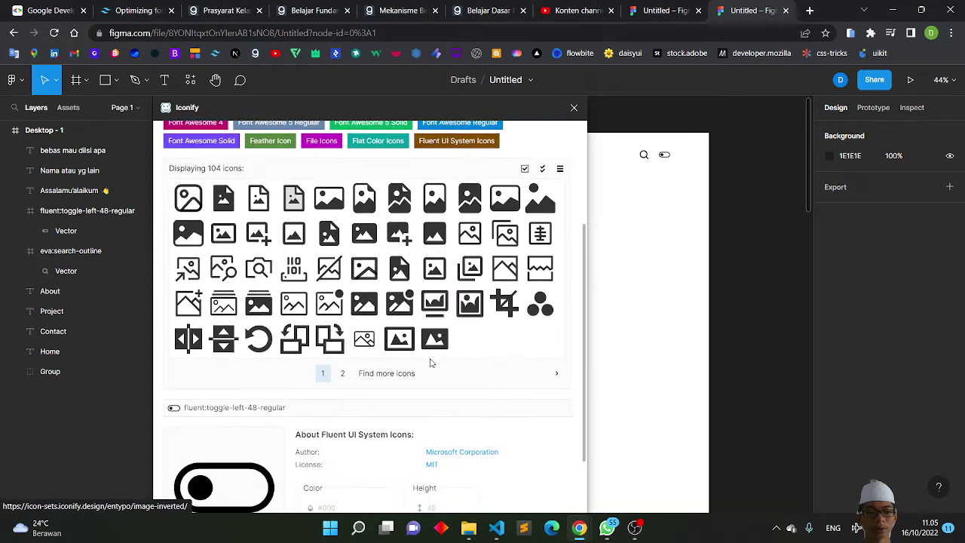
Page through the 522 image icon results, settling on page 2's person icon.
click(341, 371)
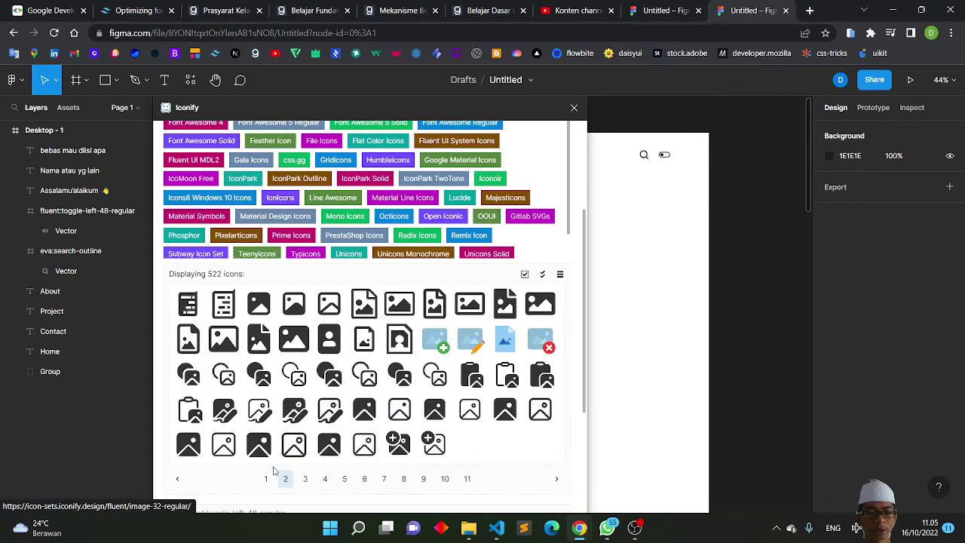
scroll(372, 383, down, 1)
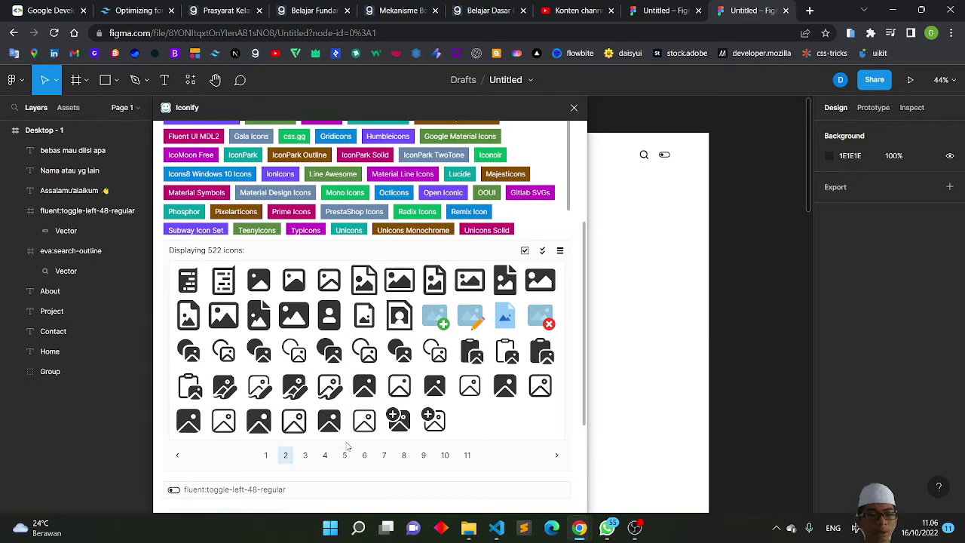
click(307, 460)
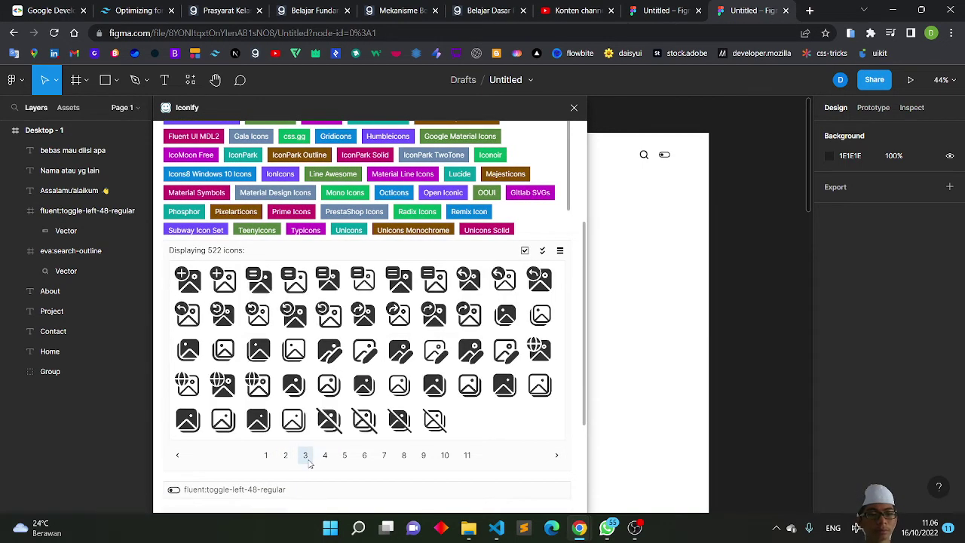
click(325, 456)
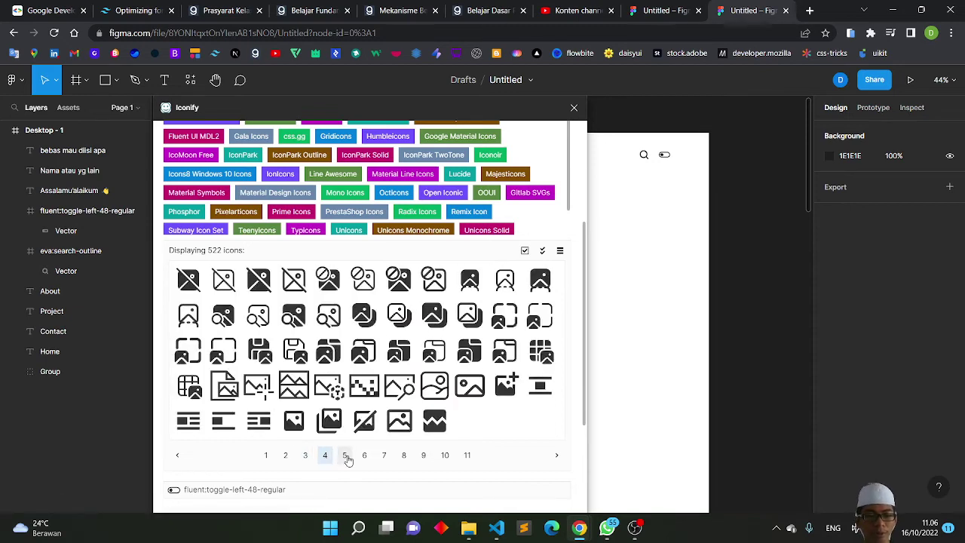
click(345, 457)
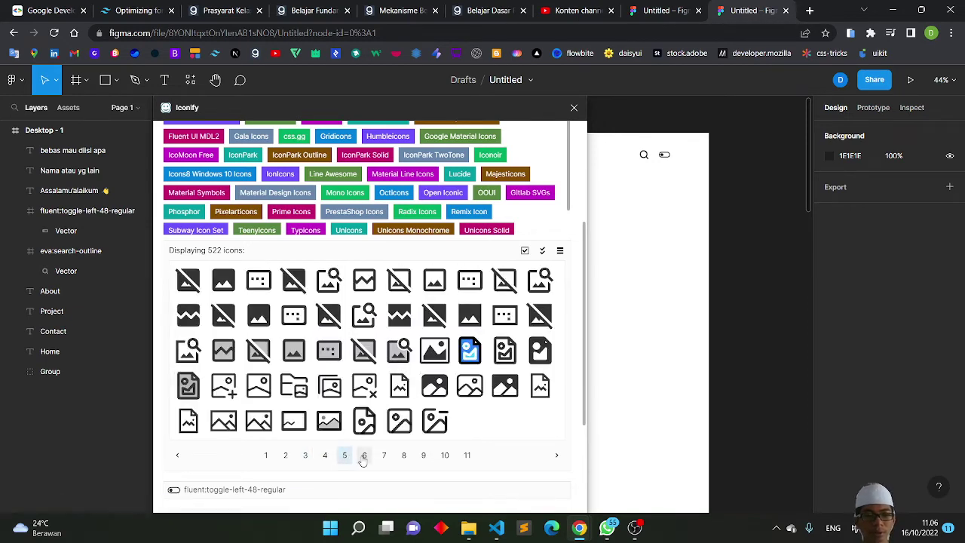
click(365, 456)
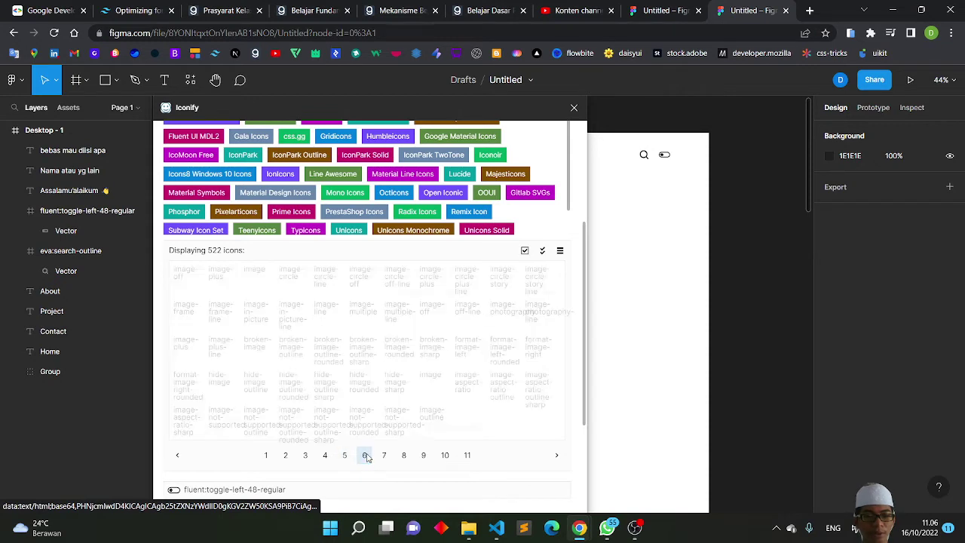
click(384, 455)
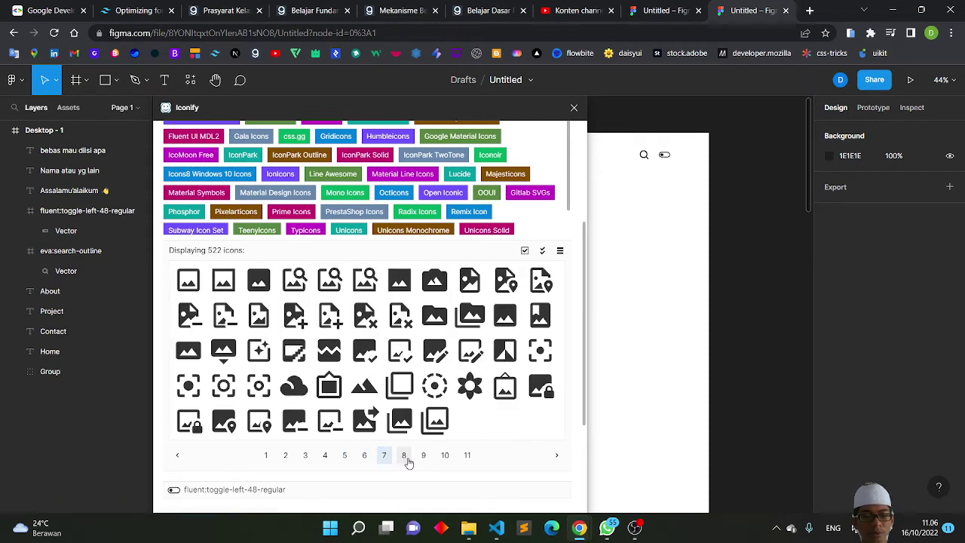
click(404, 456)
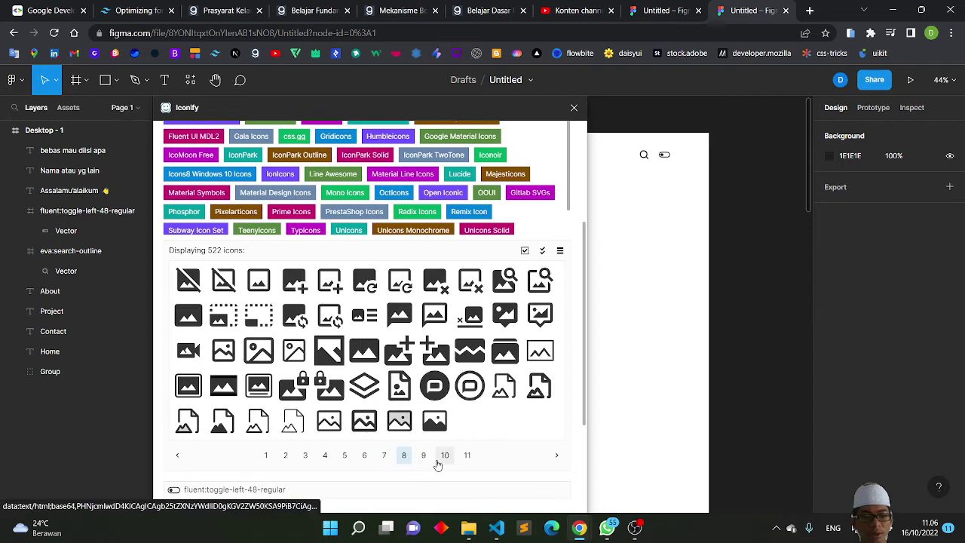
click(428, 462)
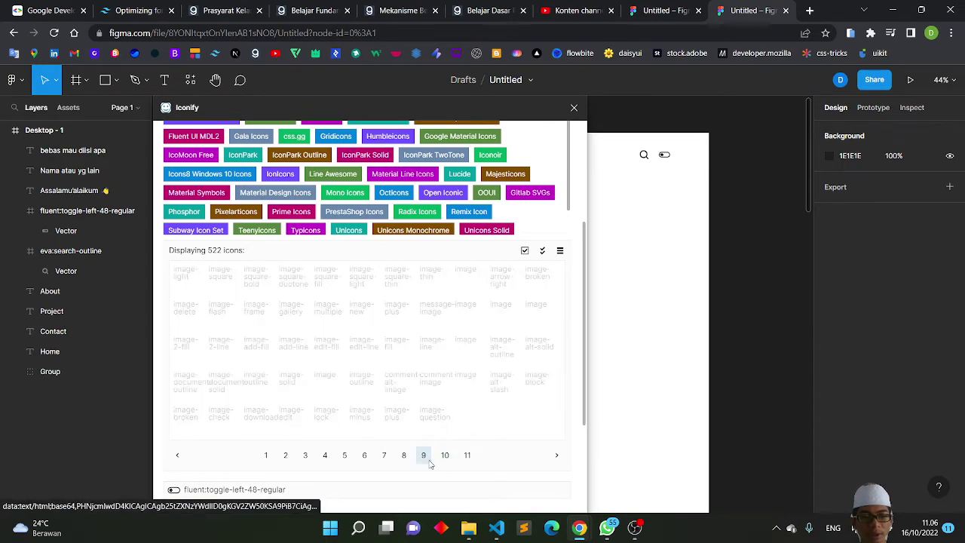
click(468, 458)
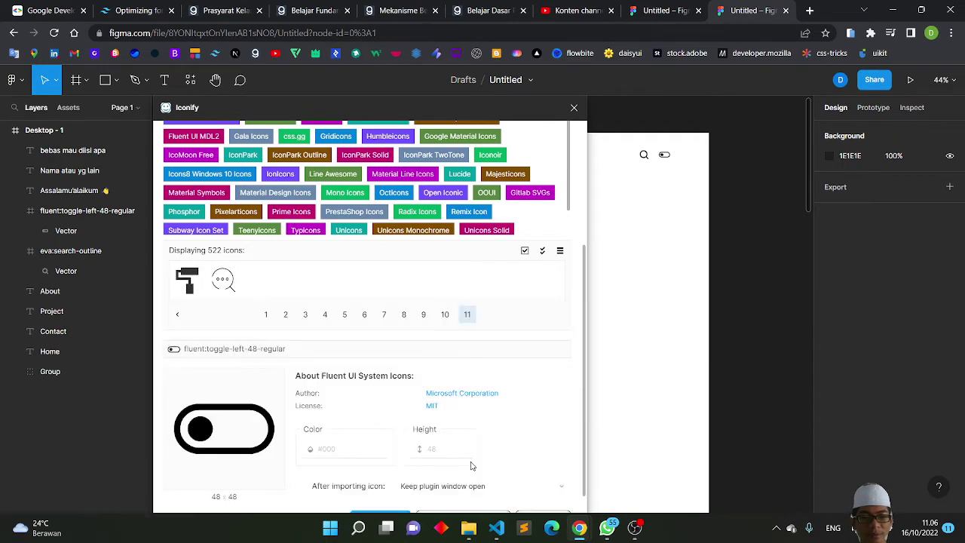
scroll(462, 462, down, 1)
scroll(452, 422, up, 1)
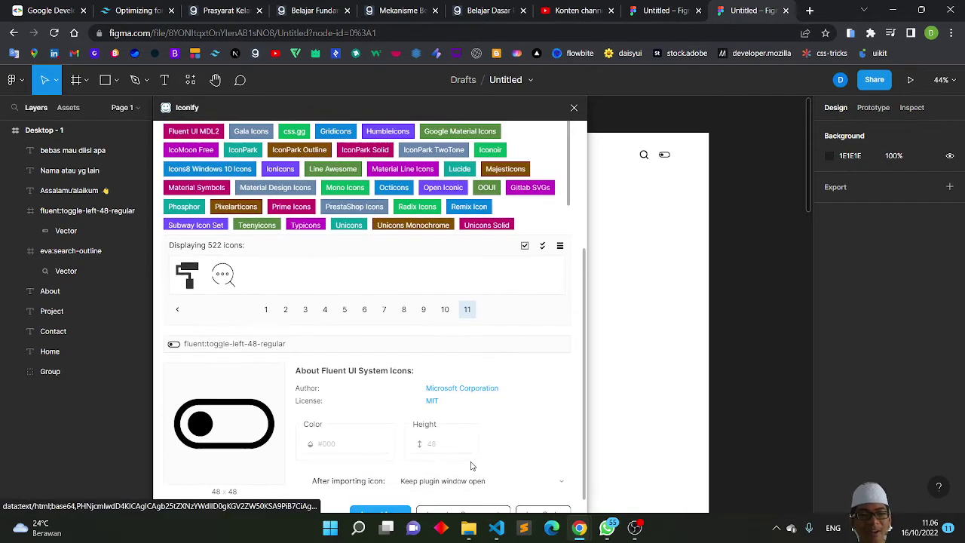
click(266, 313)
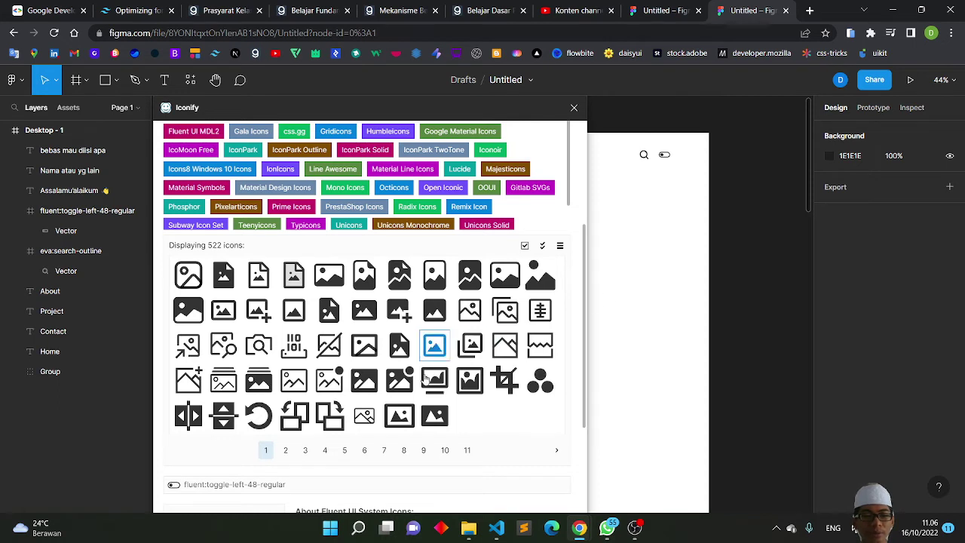
click(286, 450)
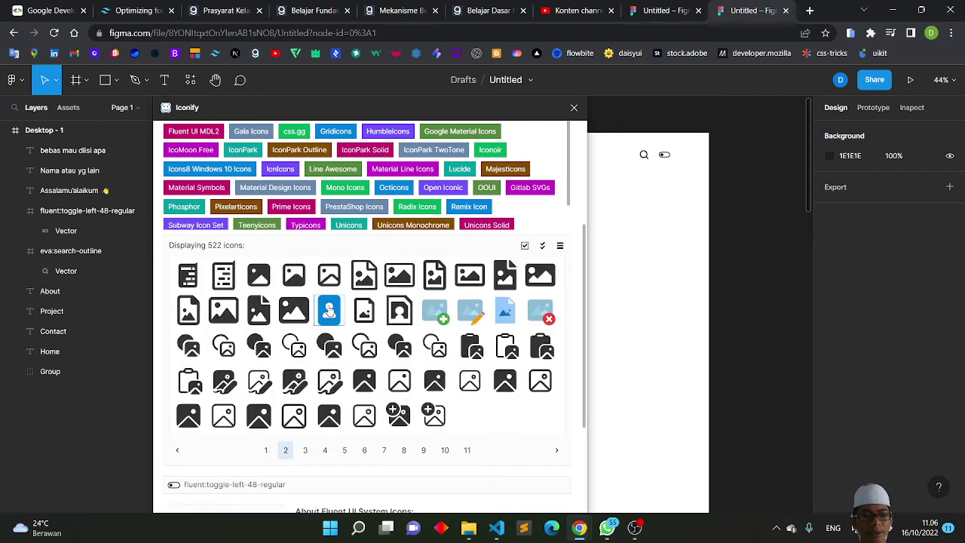
drag(328, 311, 415, 326)
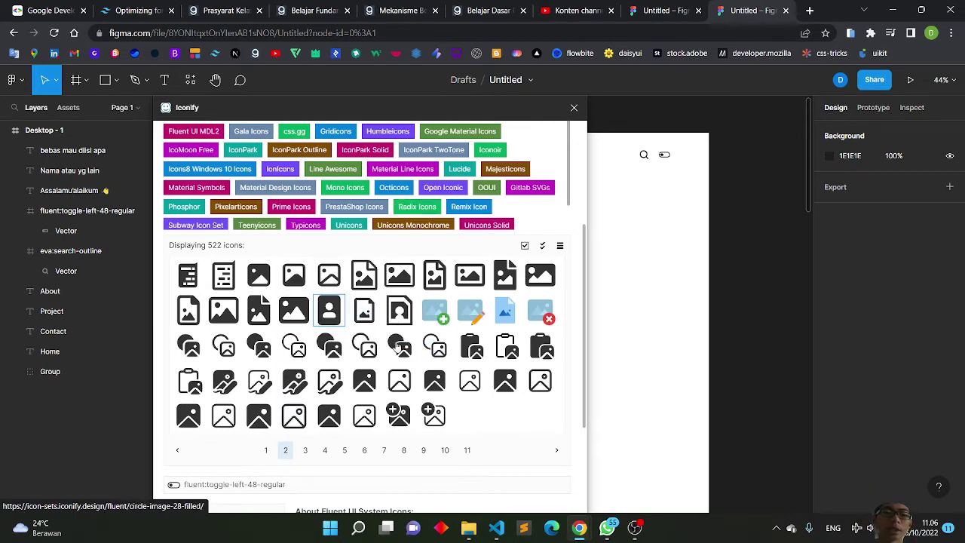
scroll(400, 345, down, 2)
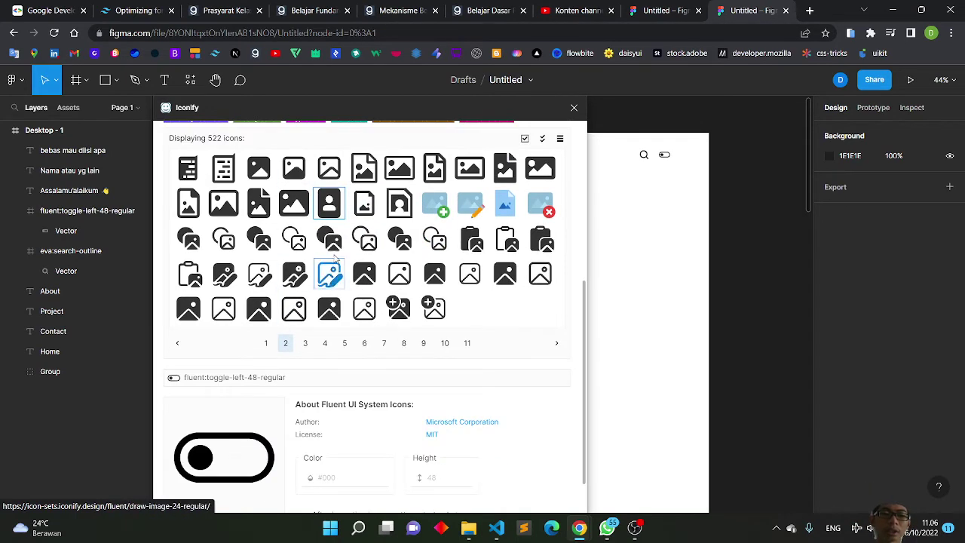
Choose the fa6-solid:image-portrait icon and colour it blue #699bf7.
click(328, 211)
scroll(329, 211, down, 1)
click(318, 383)
click(384, 263)
click(319, 385)
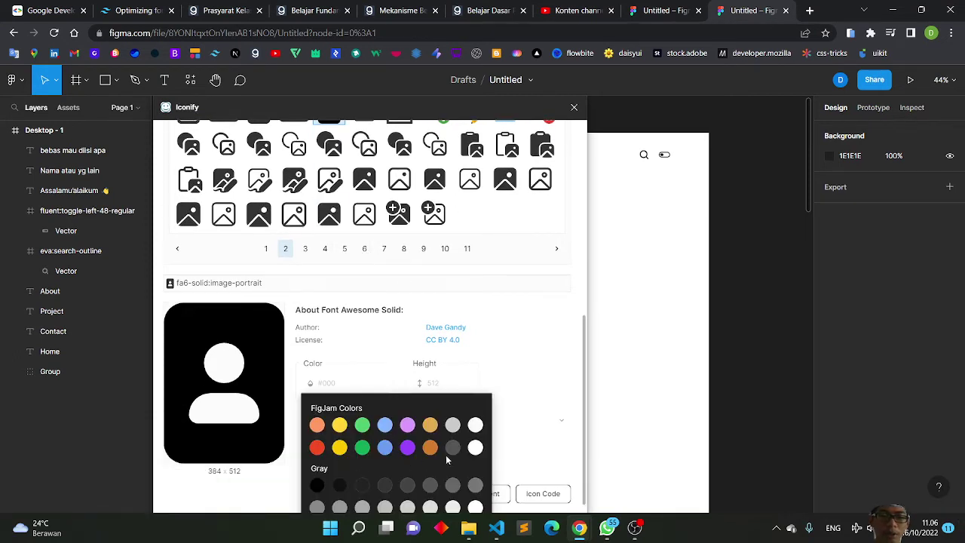
click(384, 448)
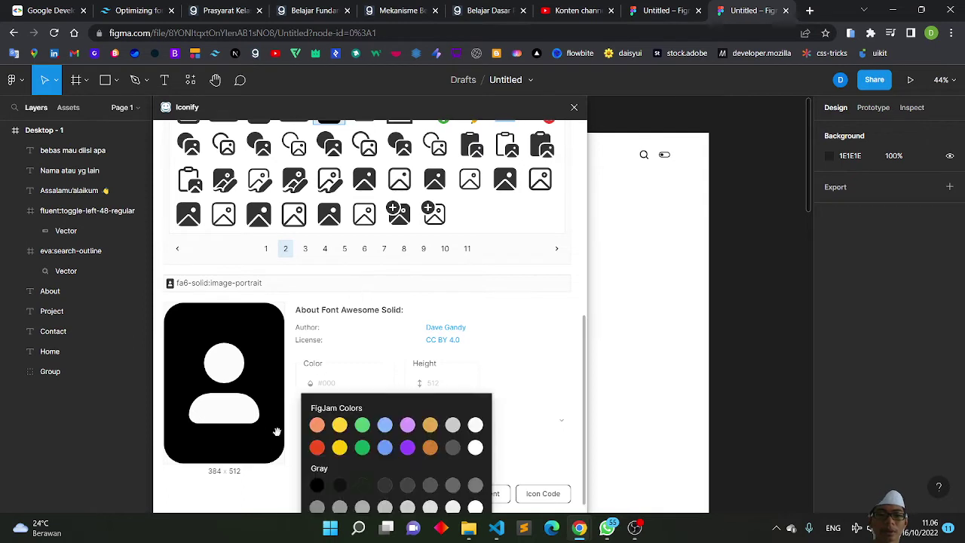
click(332, 384)
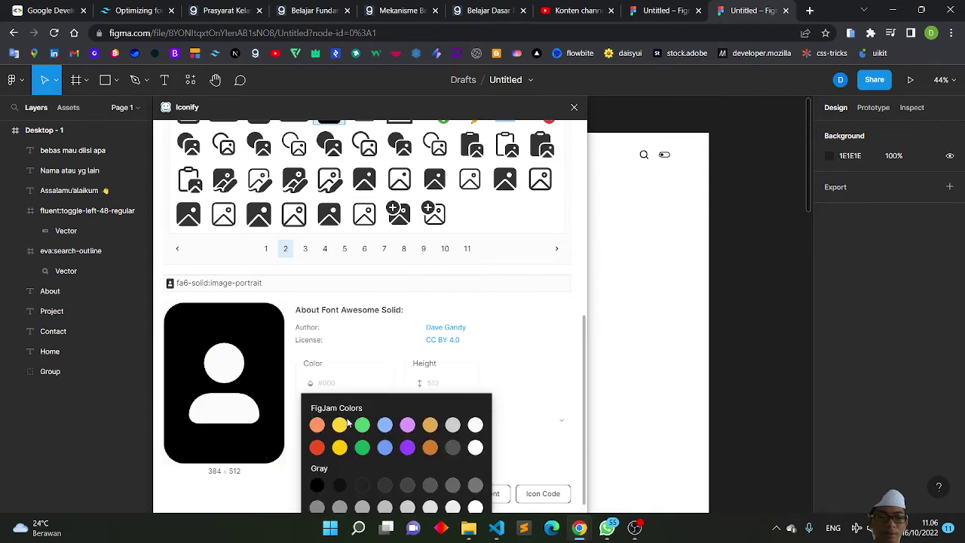
click(385, 449)
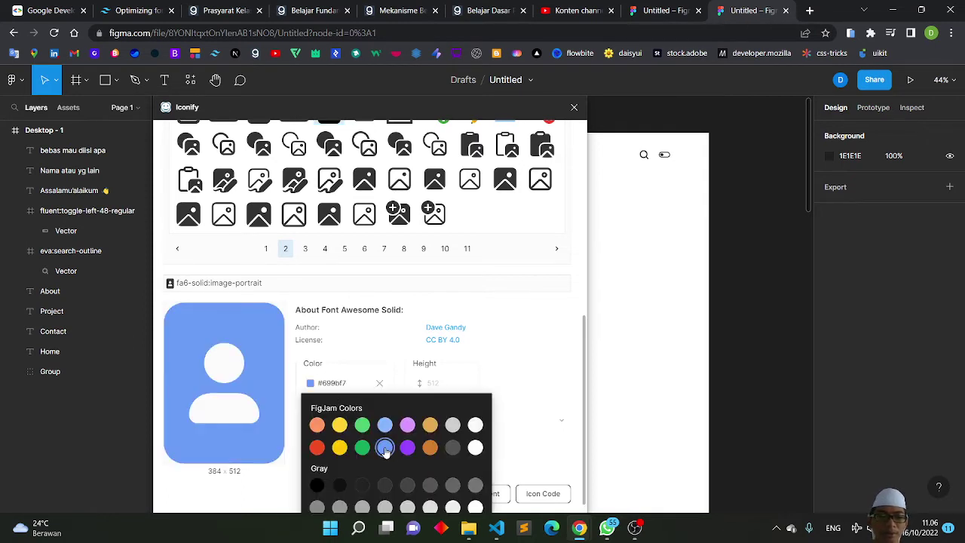
click(385, 427)
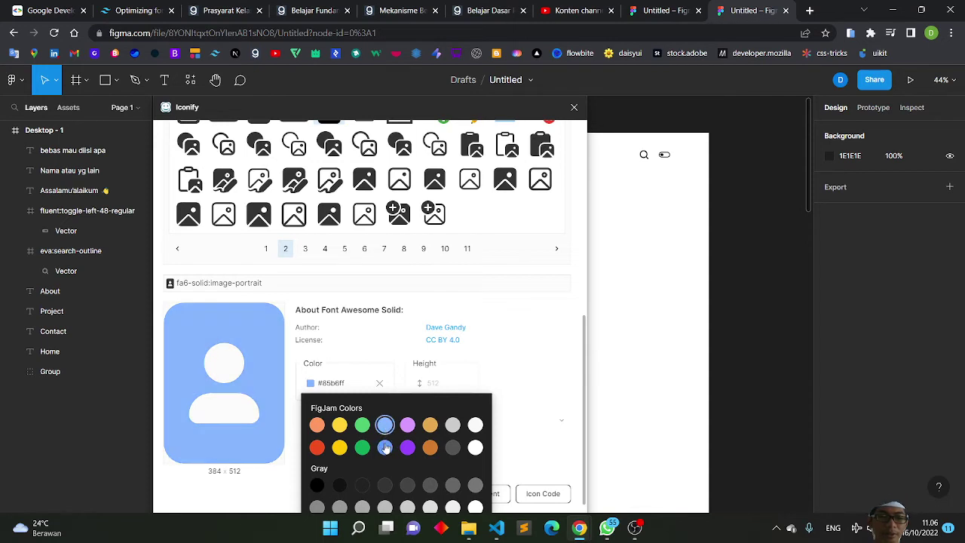
click(384, 449)
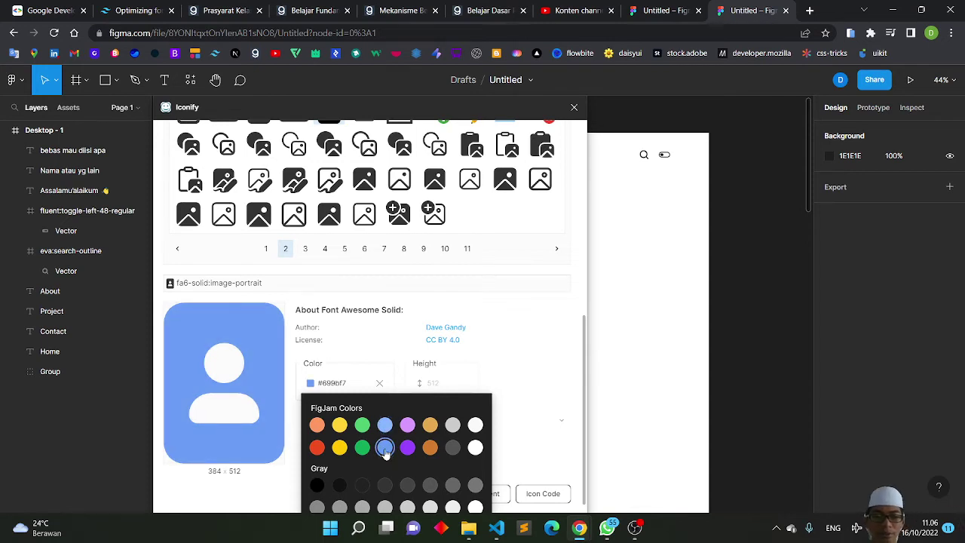
click(367, 340)
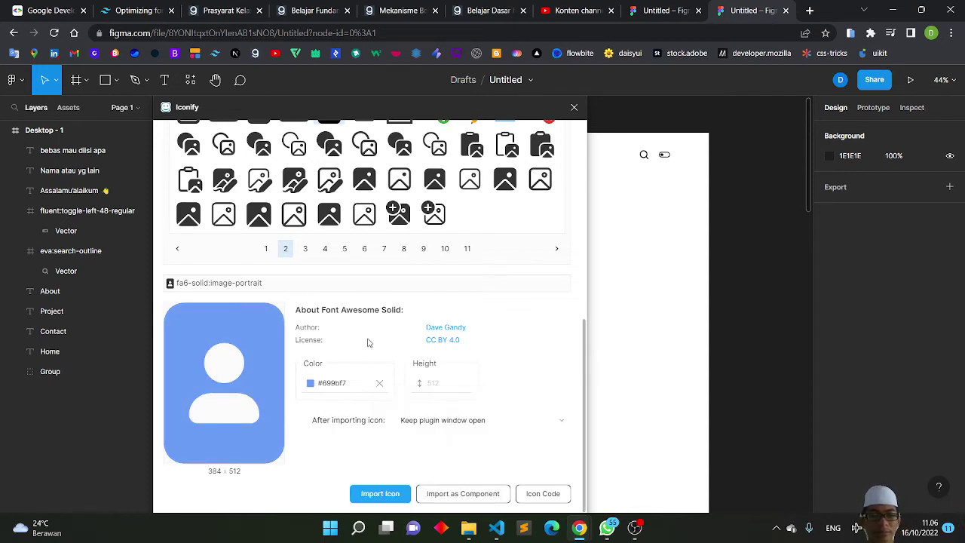
Drag the blue portrait icon onto the canvas beside the greeting.
click(335, 383)
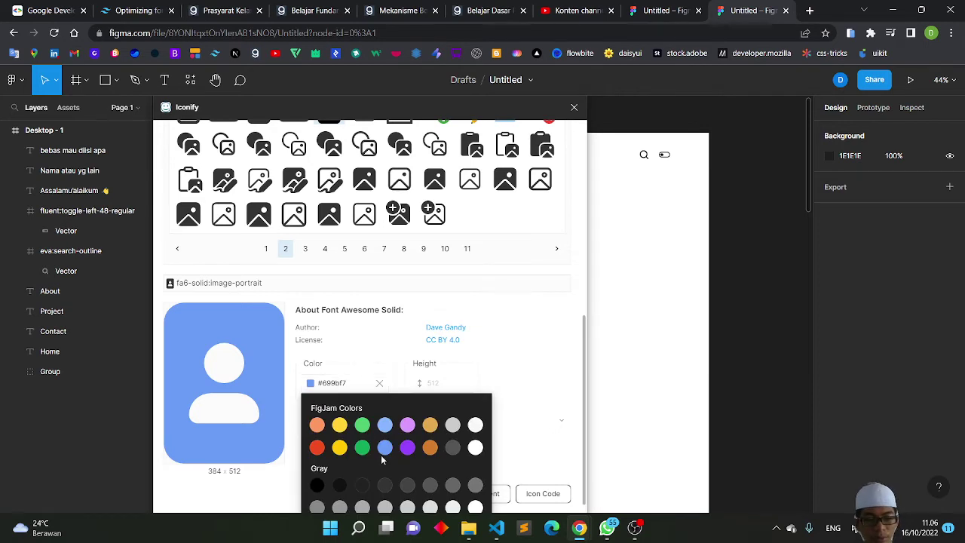
scroll(381, 457, down, 1)
click(379, 291)
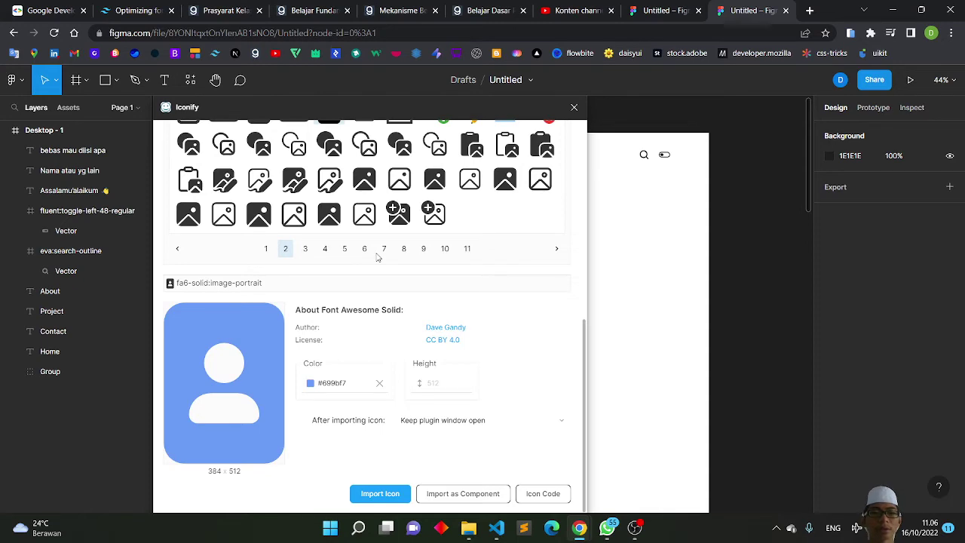
scroll(378, 257, up, 1)
scroll(378, 257, down, 1)
scroll(377, 257, up, 2)
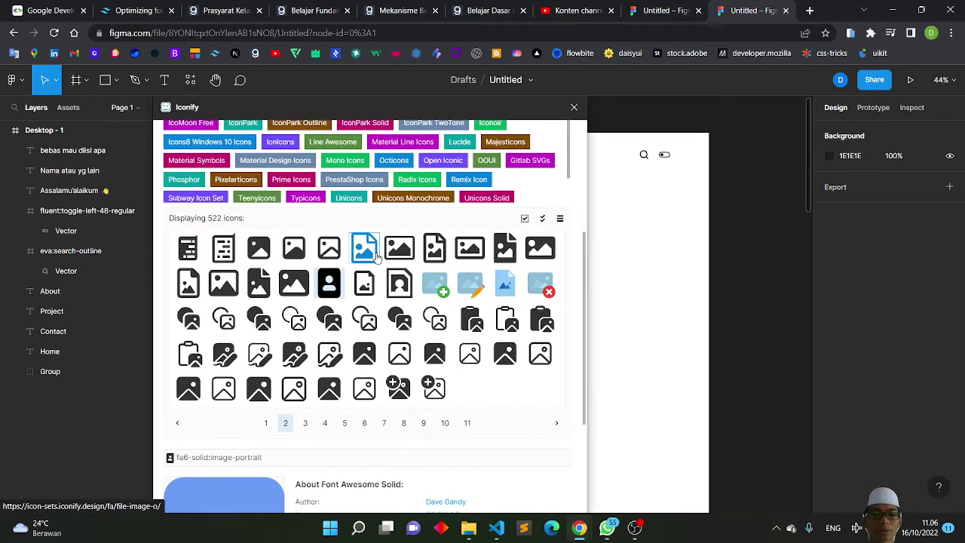
scroll(378, 257, down, 2)
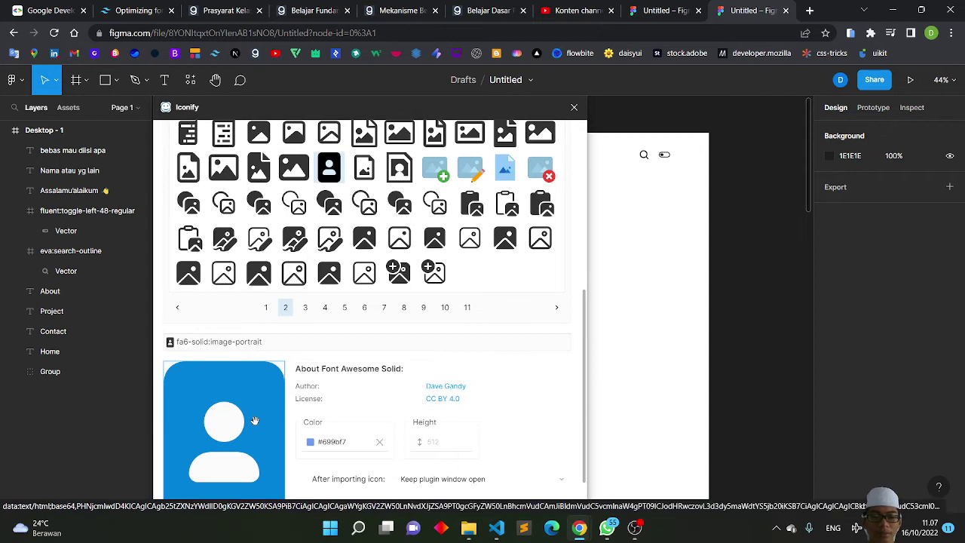
drag(255, 420, 670, 338)
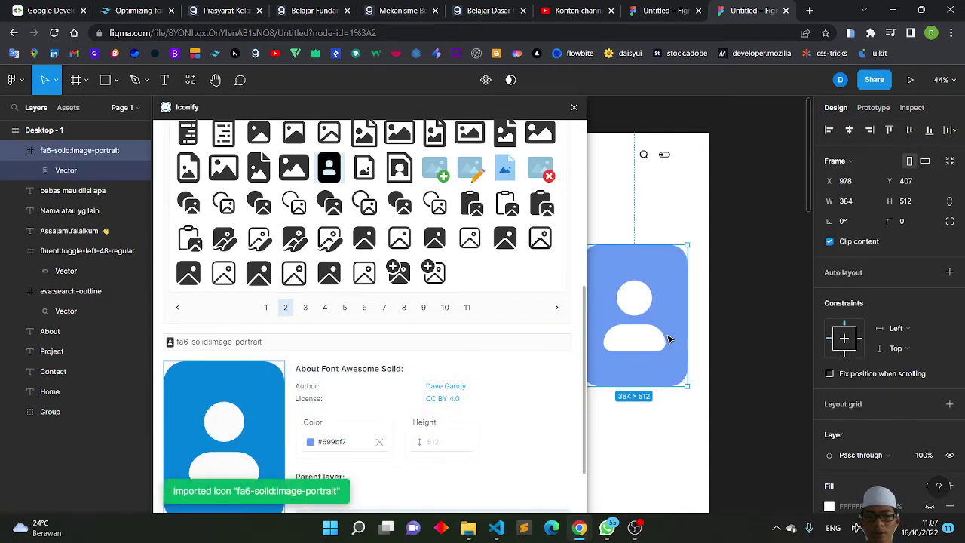
Close the icon library and scale the portrait frame proportionally to 252×336.
click(574, 107)
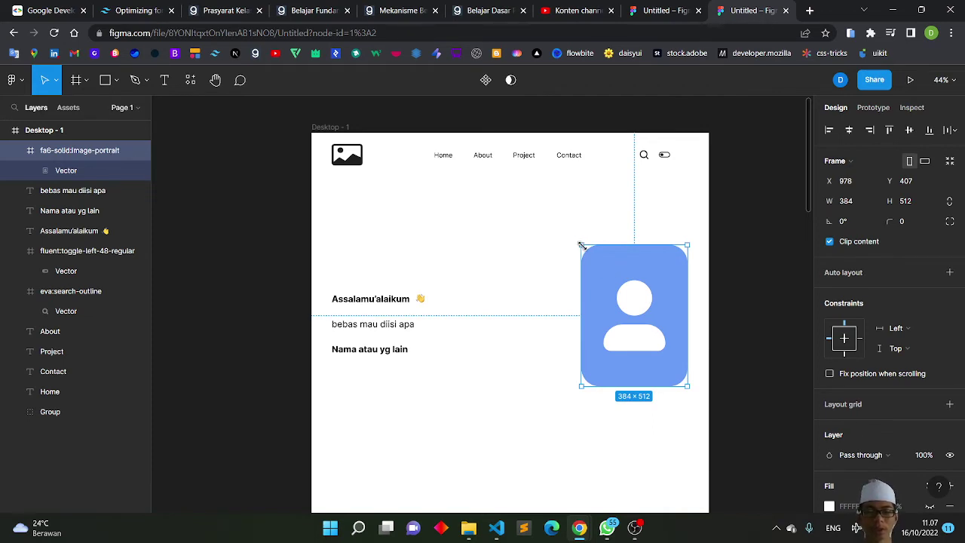
drag(581, 245, 643, 301)
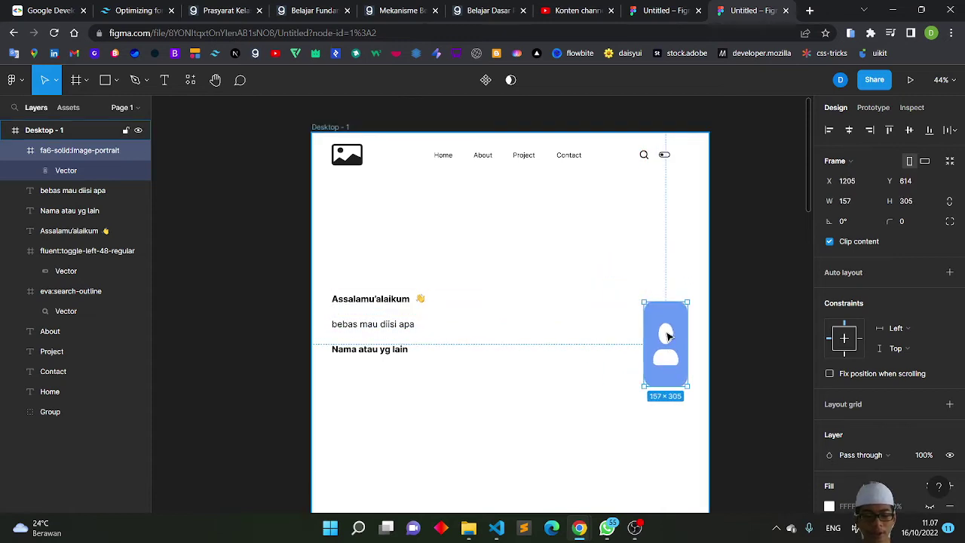
key(ctrl+z)
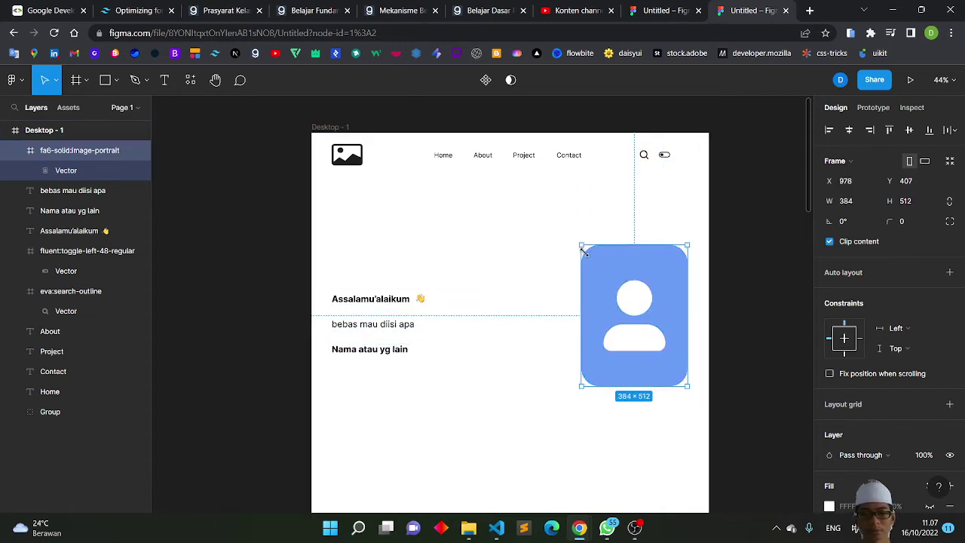
drag(583, 250, 636, 295)
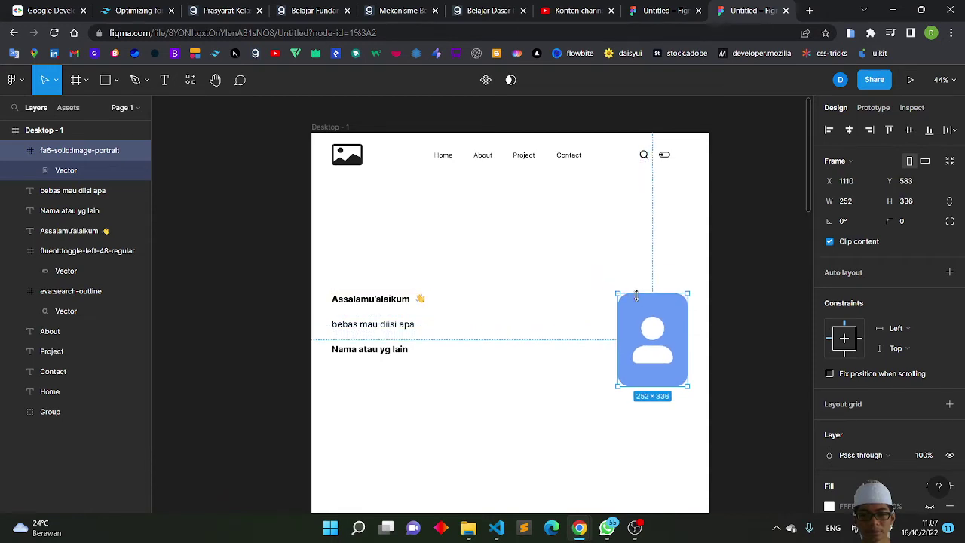
Move the portrait right of the greeting and widen it to 321×336 at X 1026, Y 529.
drag(650, 334, 646, 323)
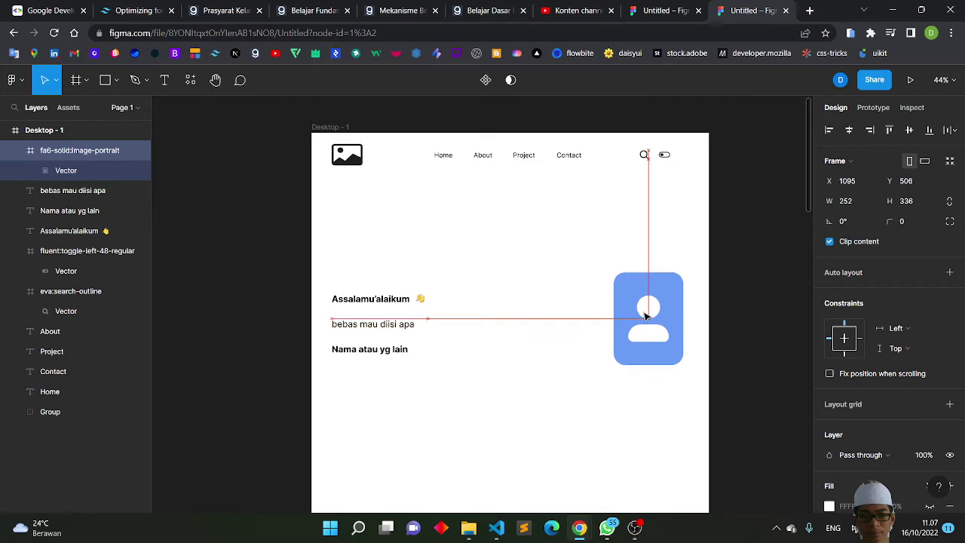
drag(646, 323, 646, 319)
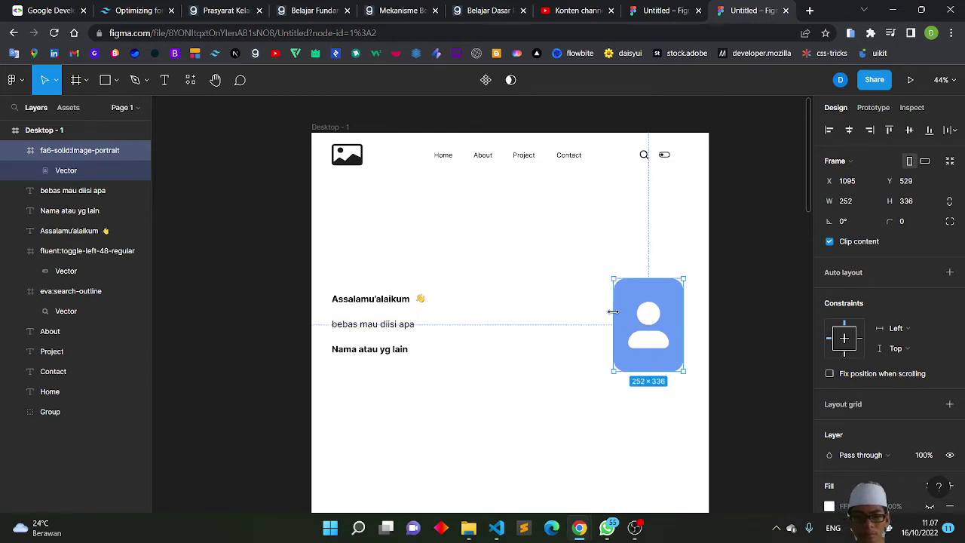
drag(612, 315, 594, 314)
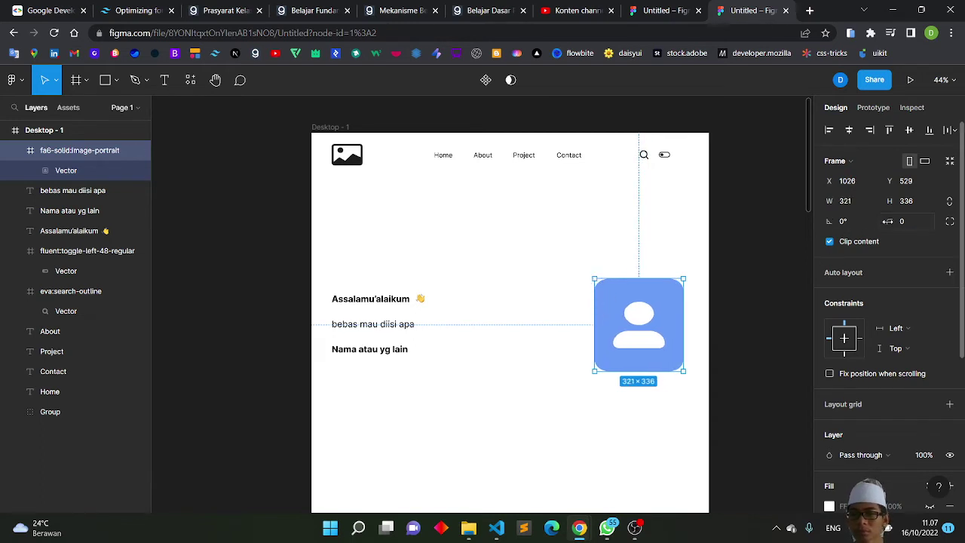
Give the portrait frame a 200 corner radius, turning the blue icon into a circle.
click(906, 222)
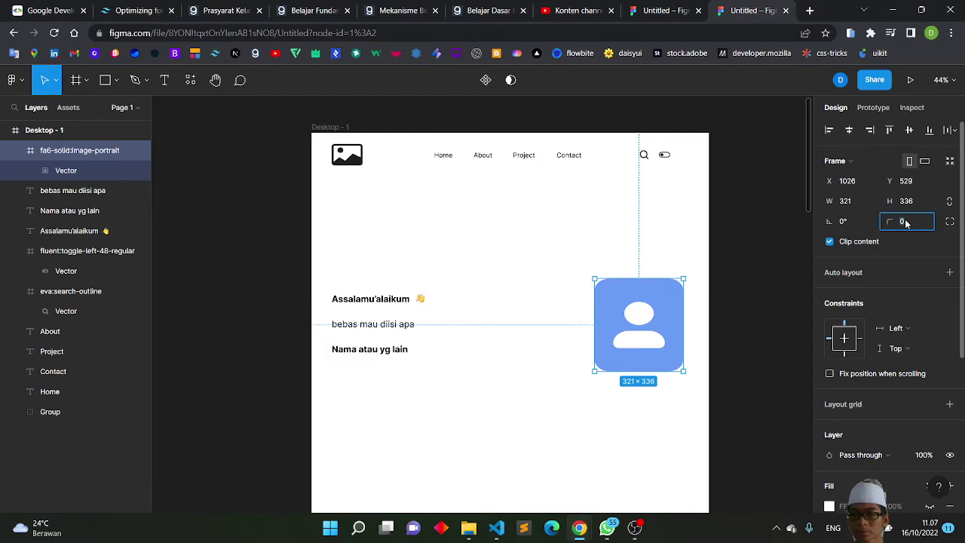
text(200)
key(Return)
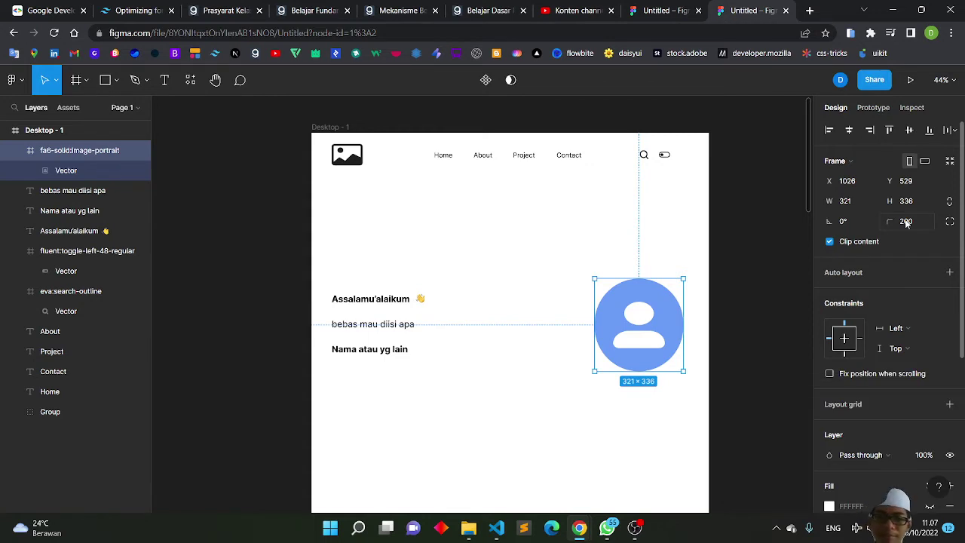
click(532, 367)
scroll(532, 367, down, 3)
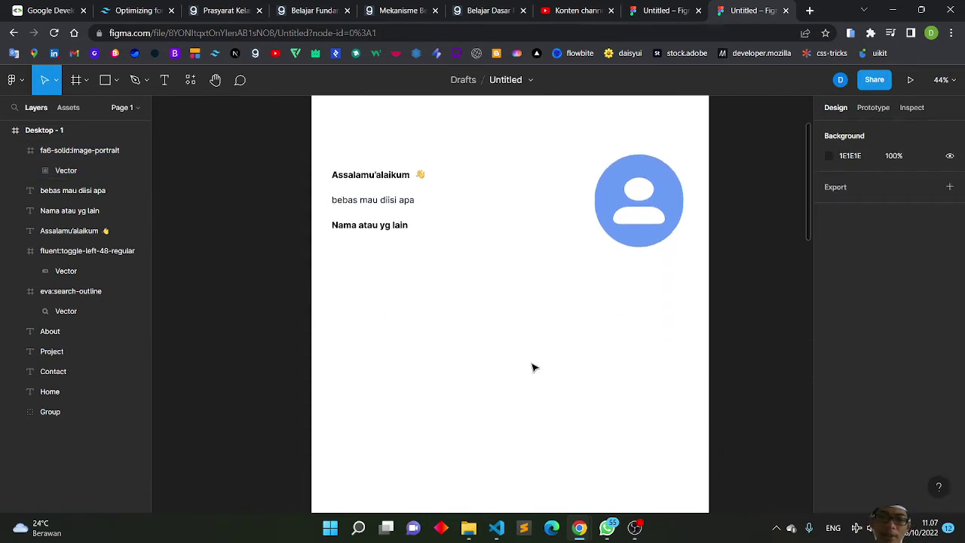
click(652, 10)
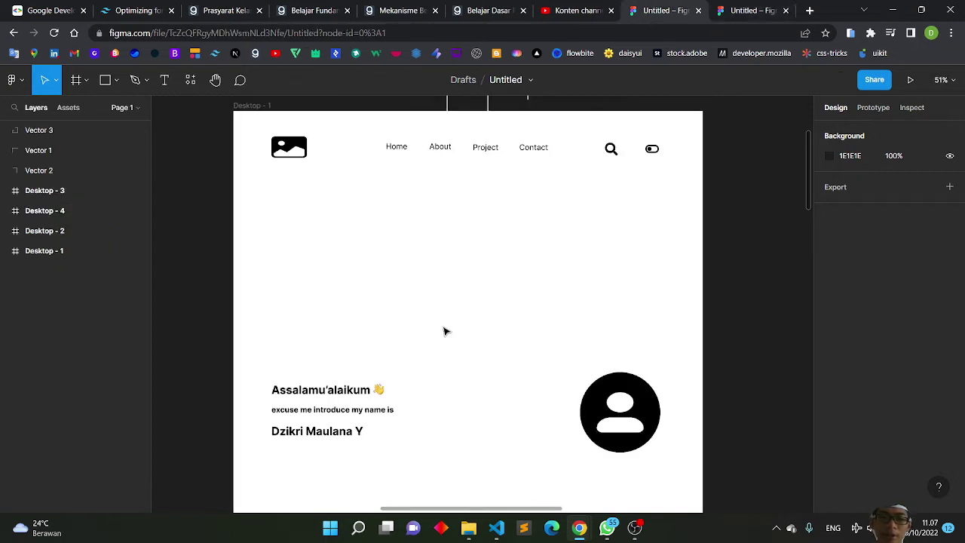
scroll(445, 331, down, 3)
scroll(444, 329, down, 2)
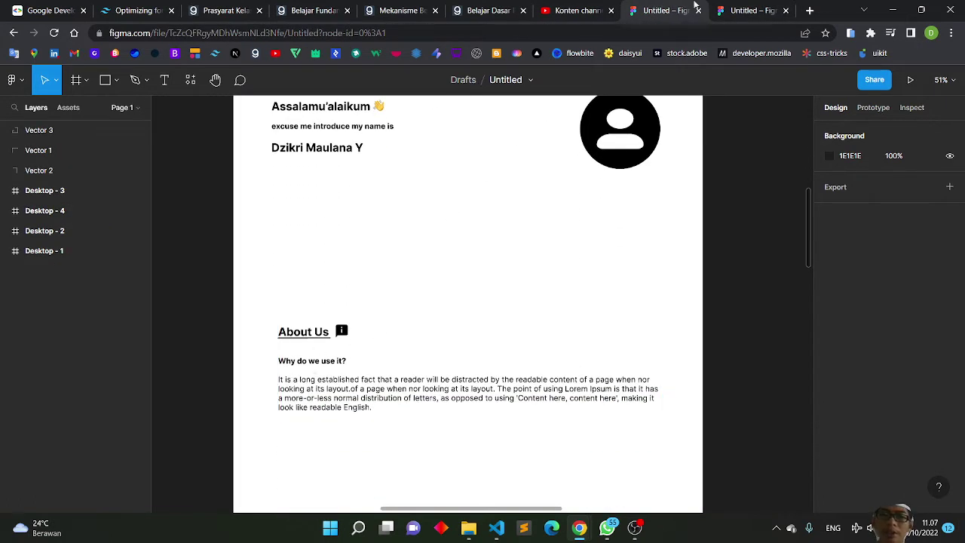
click(746, 10)
scroll(413, 319, down, 2)
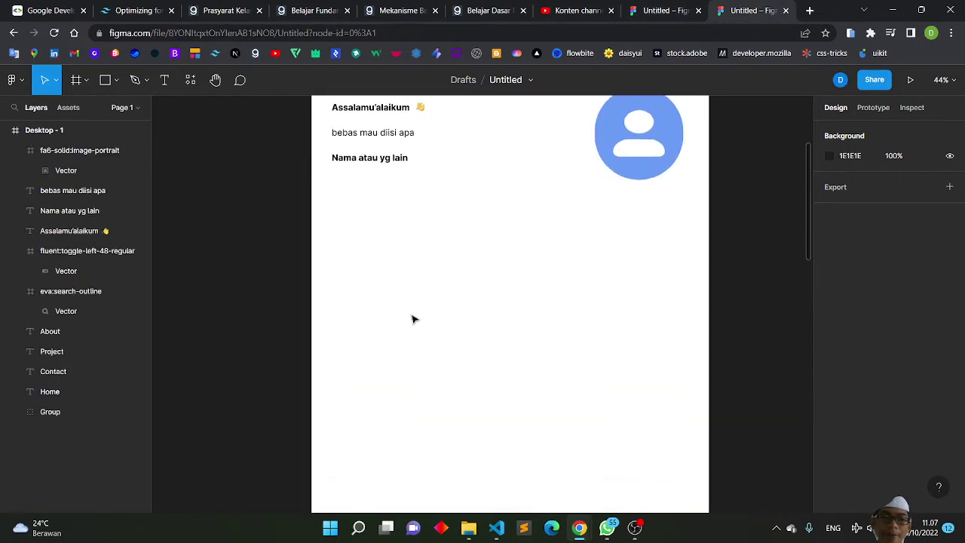
scroll(413, 318, down, 1)
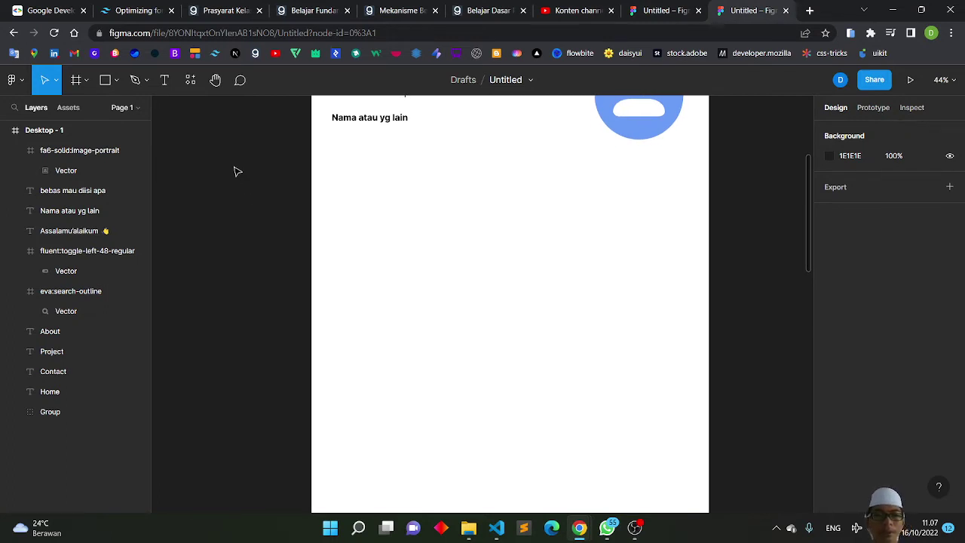
Add a bold text box below the greeting reading 'About Us', fixing typos along the way.
click(168, 89)
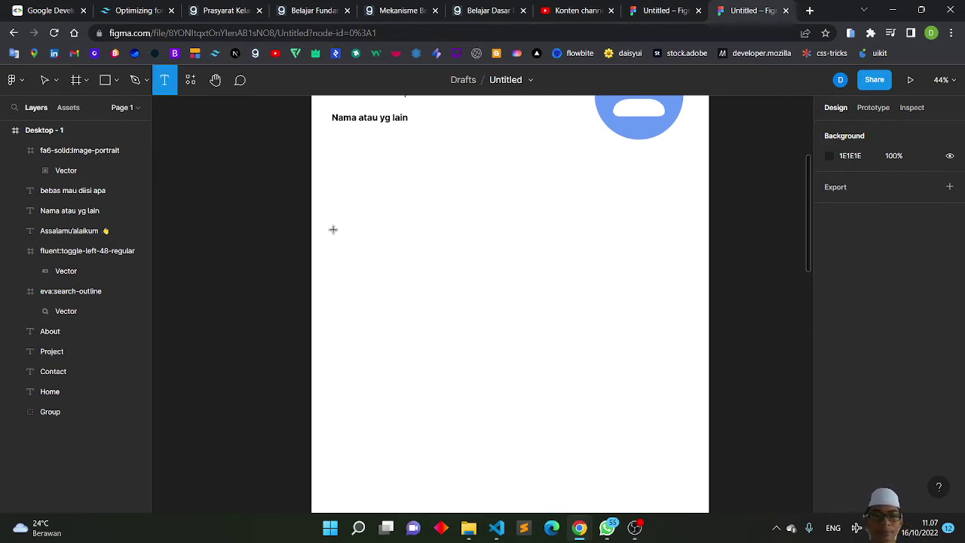
drag(339, 225, 430, 248)
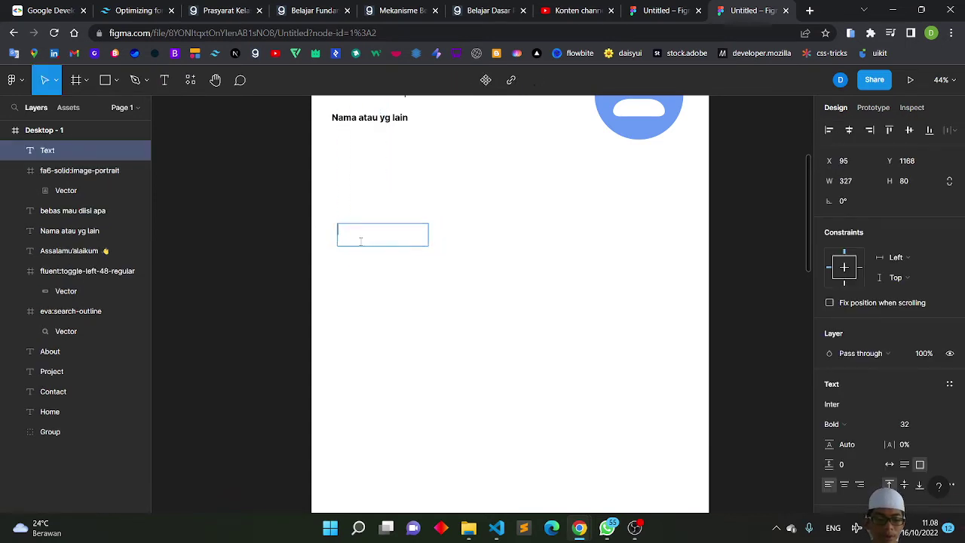
key(ctrl+b)
text(A)
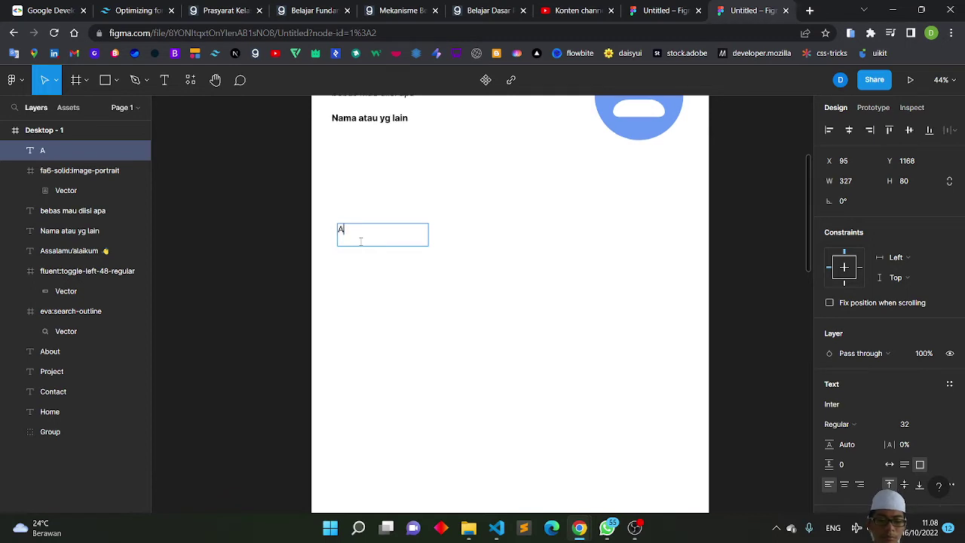
text(bout)
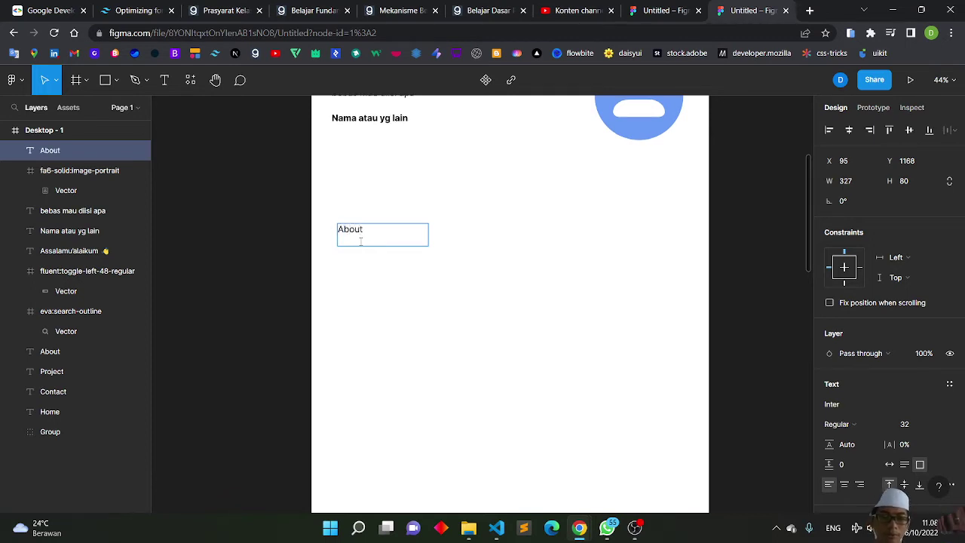
key(BackSpace)
key(BackSpace)
key(BackSpace)
key(BackSpace)
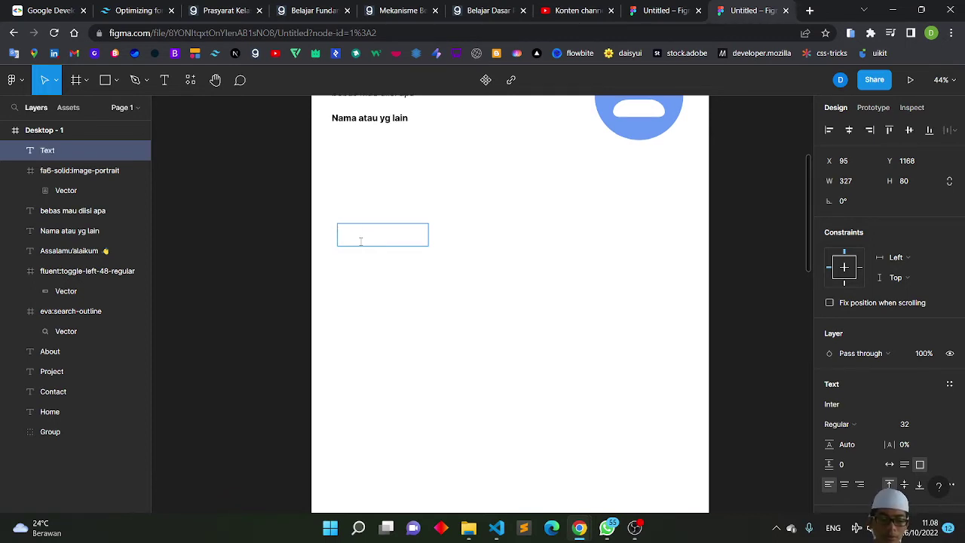
key(ctrl+b)
text(Abouat)
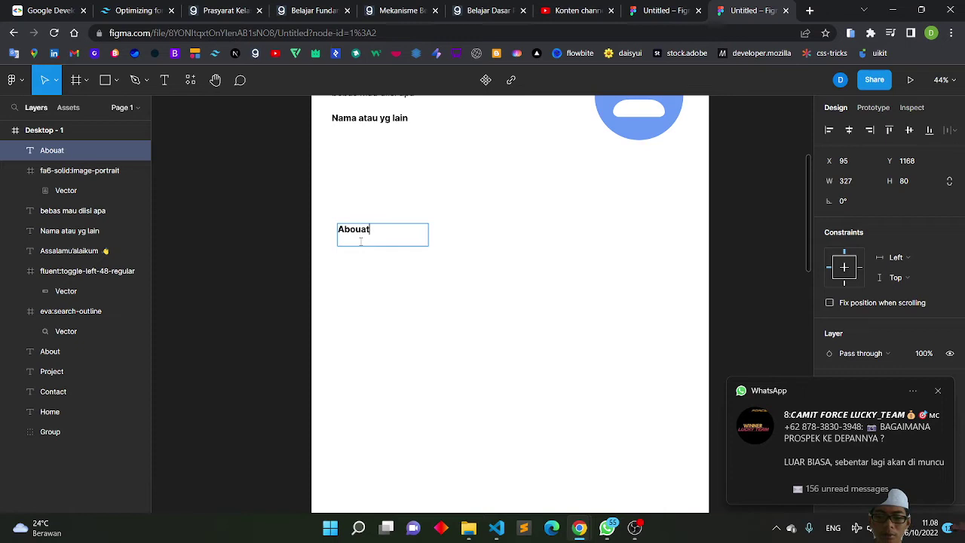
key(BackSpace)
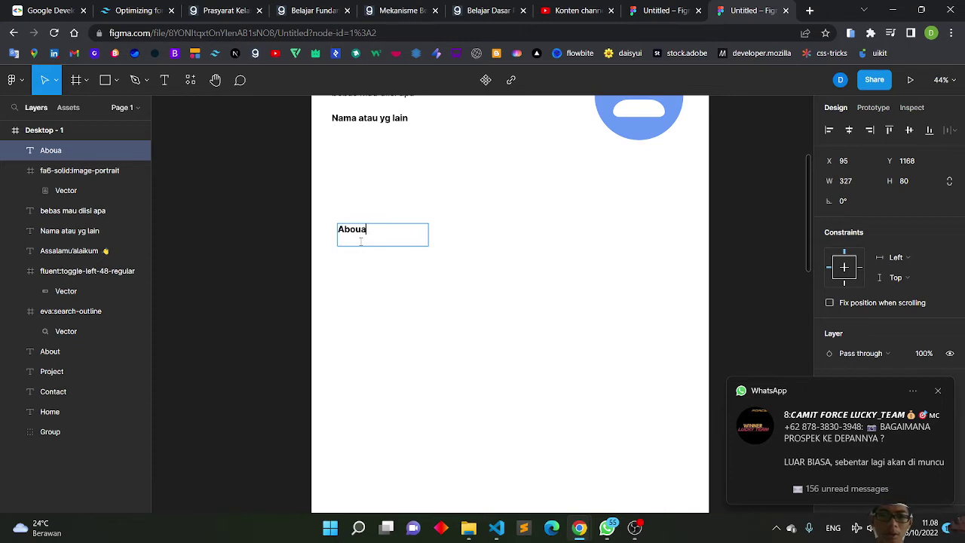
key(BackSpace)
key(BackSpace)
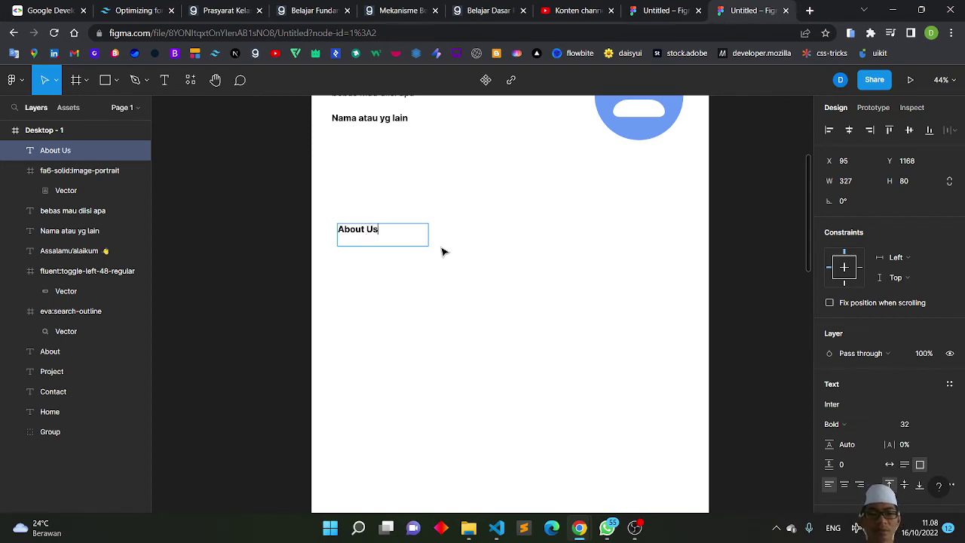
key(Escape)
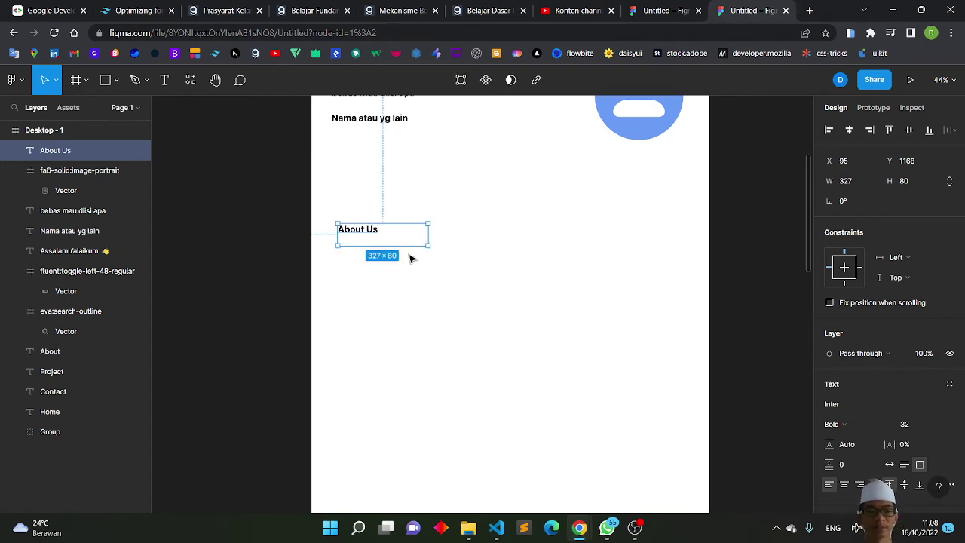
Narrow the About Us text box to its words and align it with the greeting.
drag(427, 234, 361, 235)
scroll(358, 272, up, 1)
scroll(358, 289, up, 2)
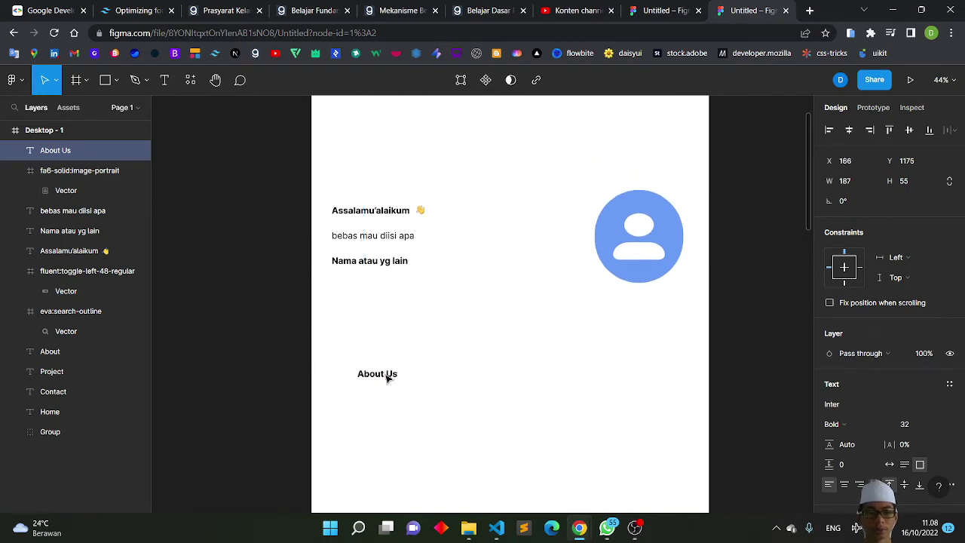
drag(365, 375, 358, 376)
scroll(463, 405, down, 2)
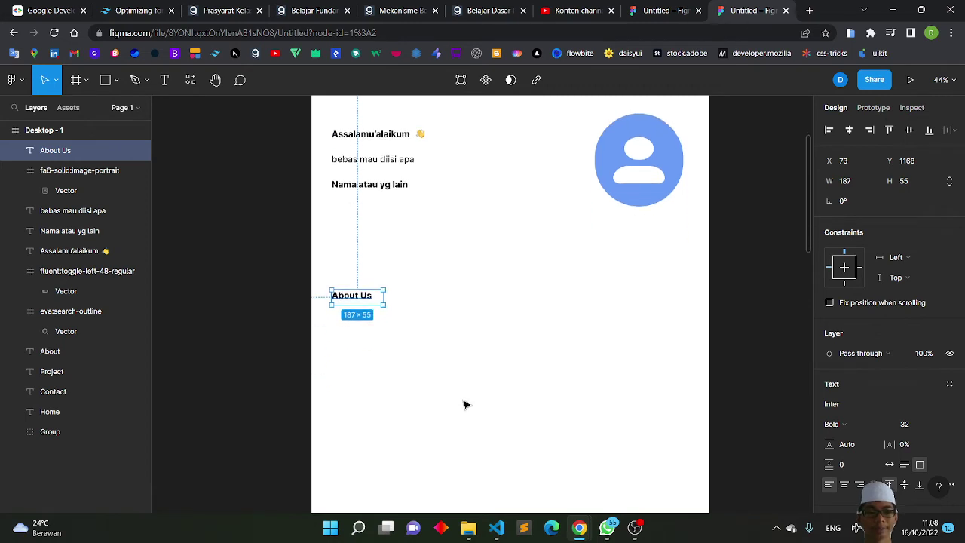
Duplicate the About Us heading and move the copy just below the original.
click(388, 322)
click(357, 299)
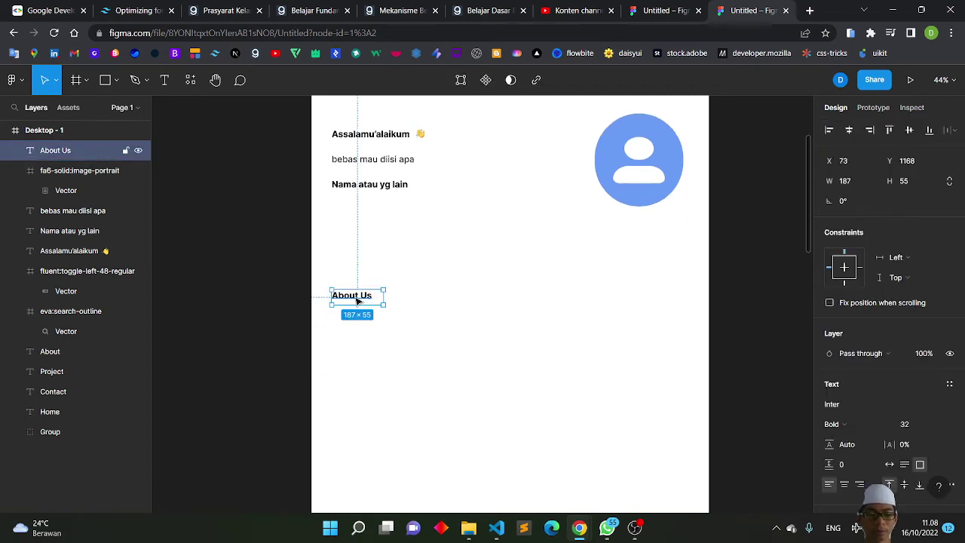
key(ctrl+d)
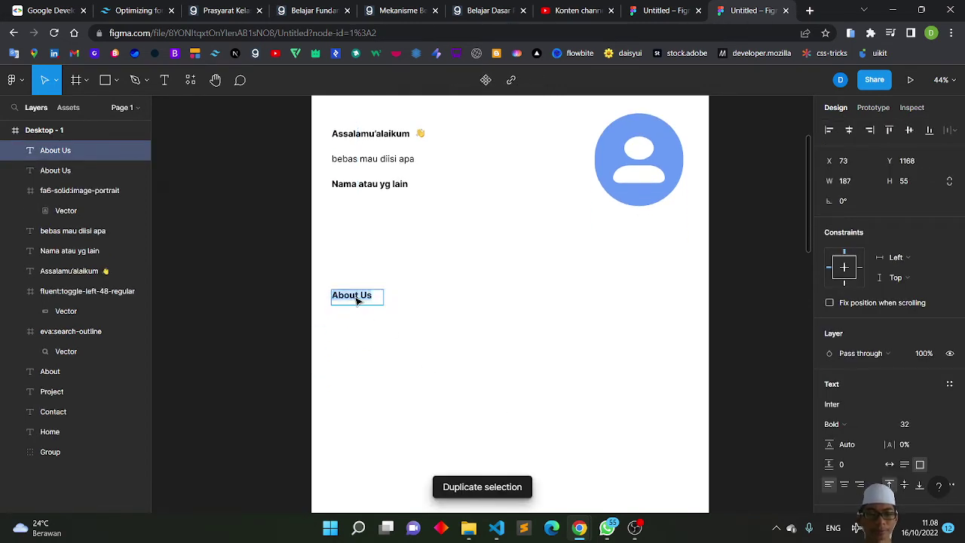
click(354, 336)
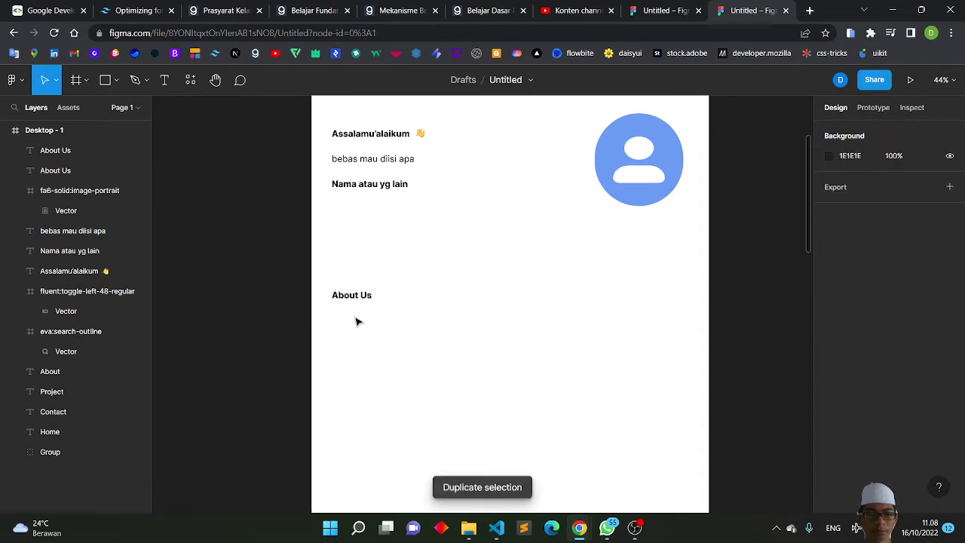
click(358, 303)
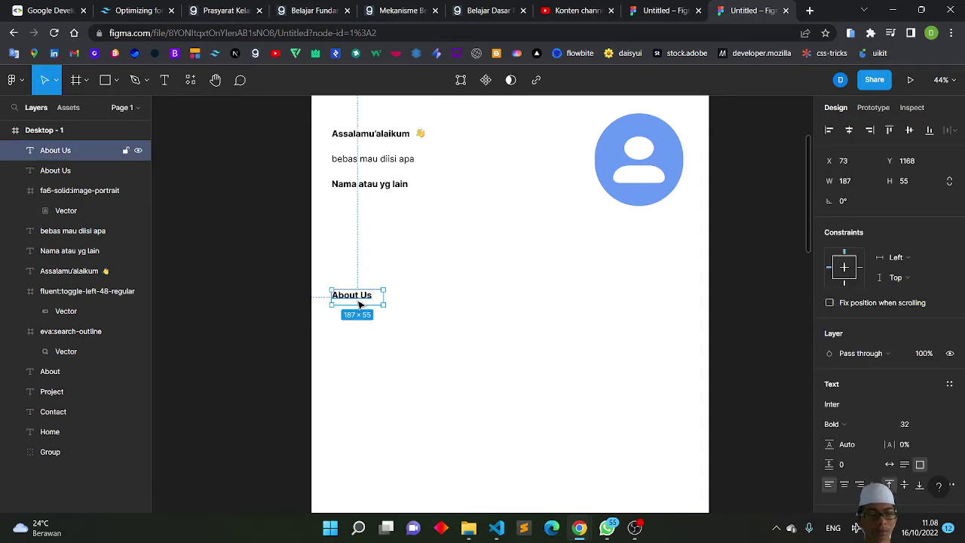
key(Escape)
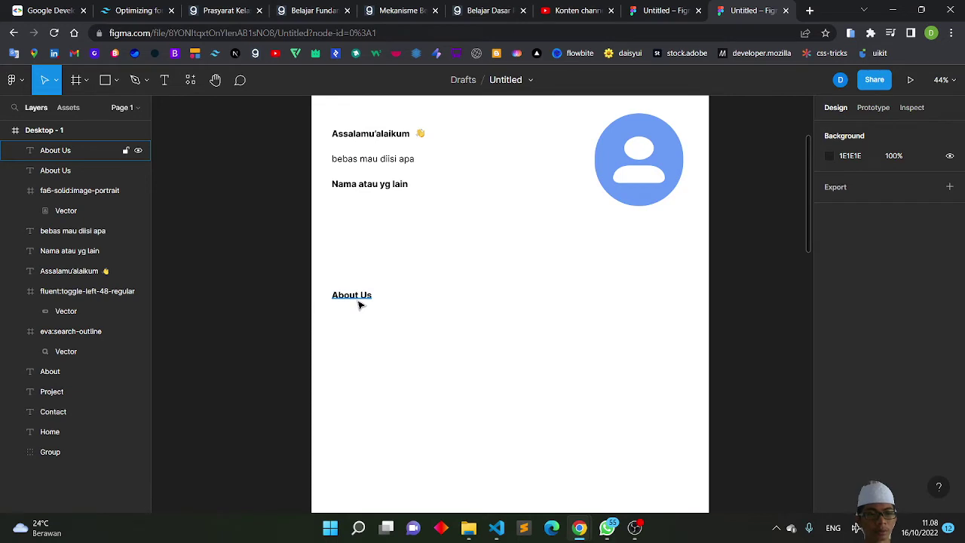
click(63, 173)
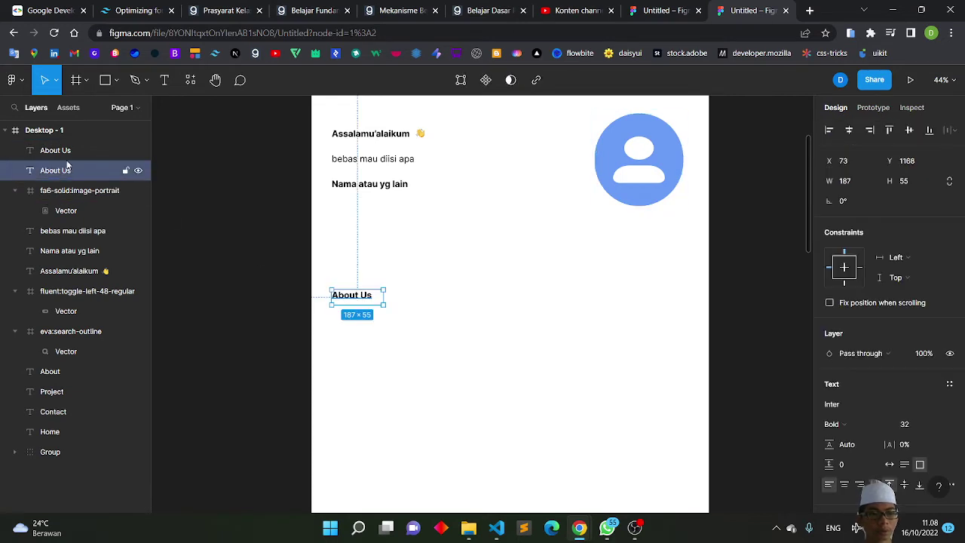
click(67, 157)
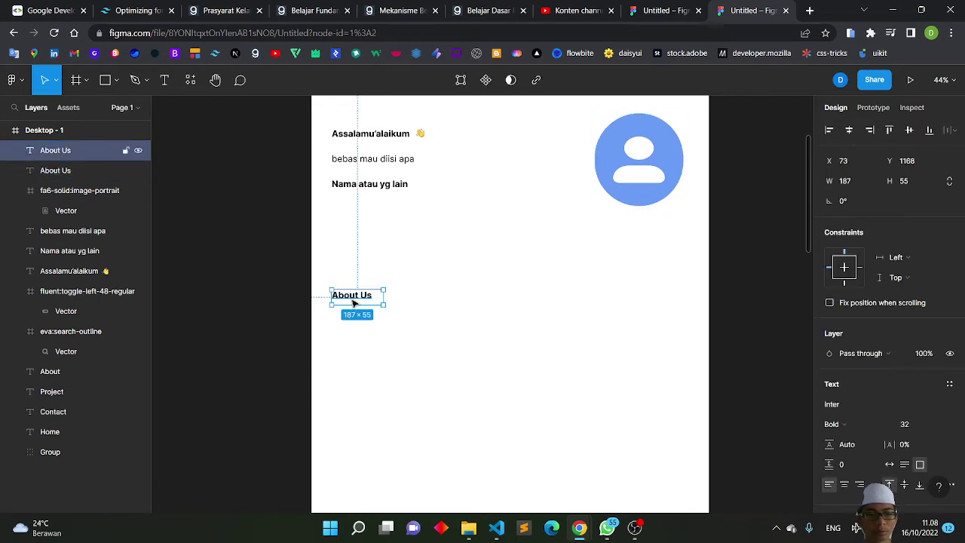
drag(353, 302, 352, 338)
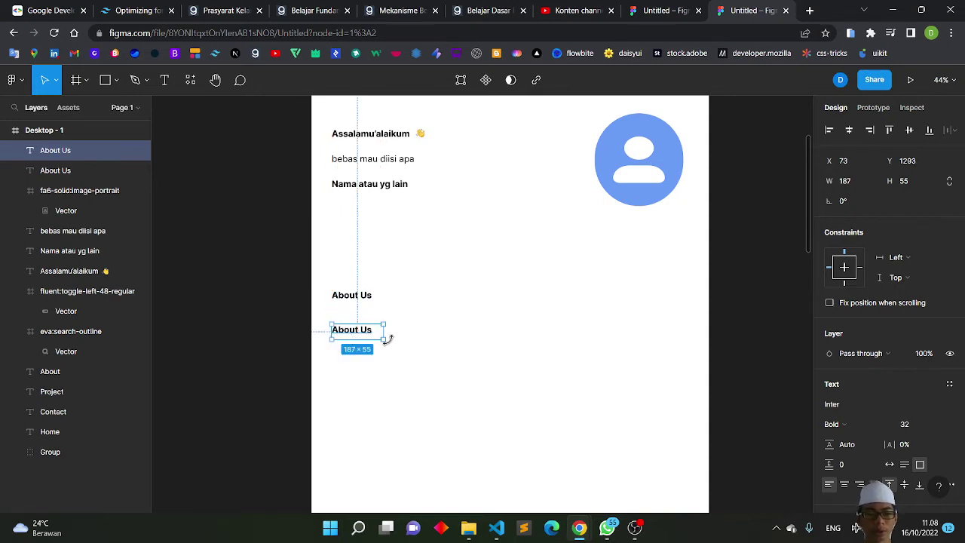
Stretch the copy into a 1274×304 text box and clear its About Us text.
drag(382, 339, 687, 419)
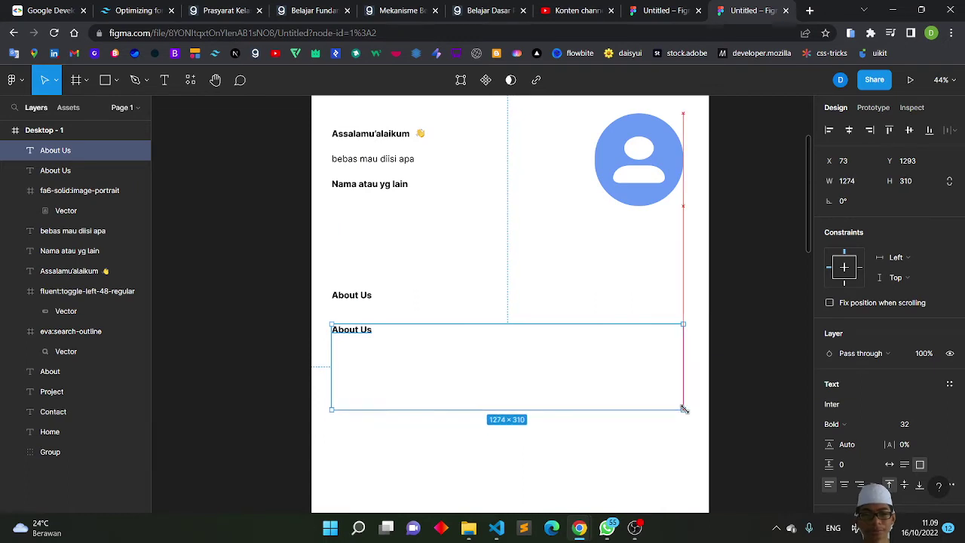
drag(687, 419, 682, 408)
click(612, 392)
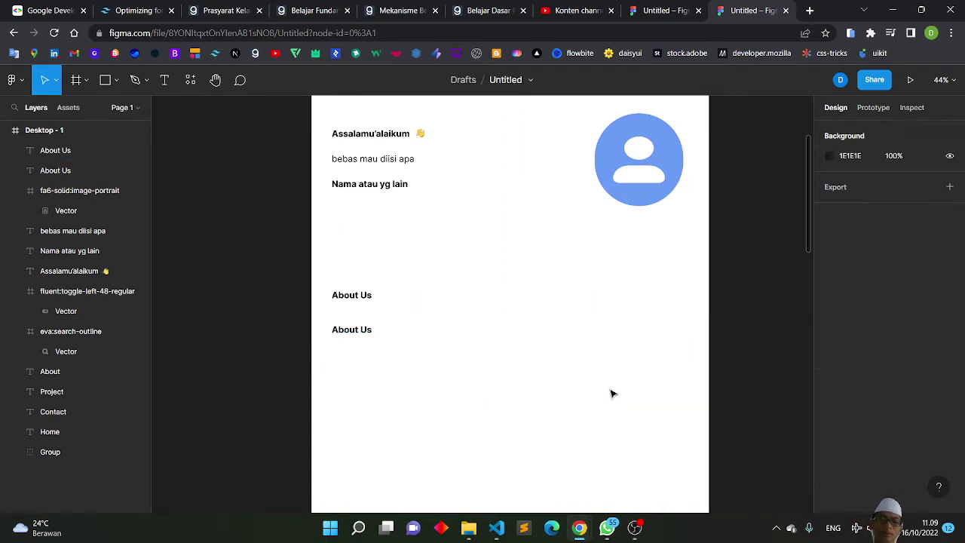
click(362, 335)
key(Delete)
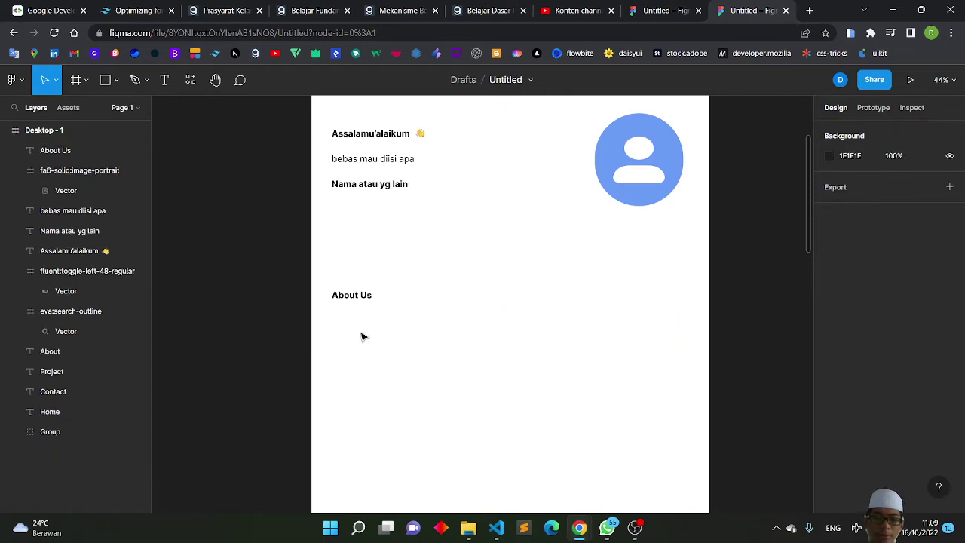
key(ctrl+z)
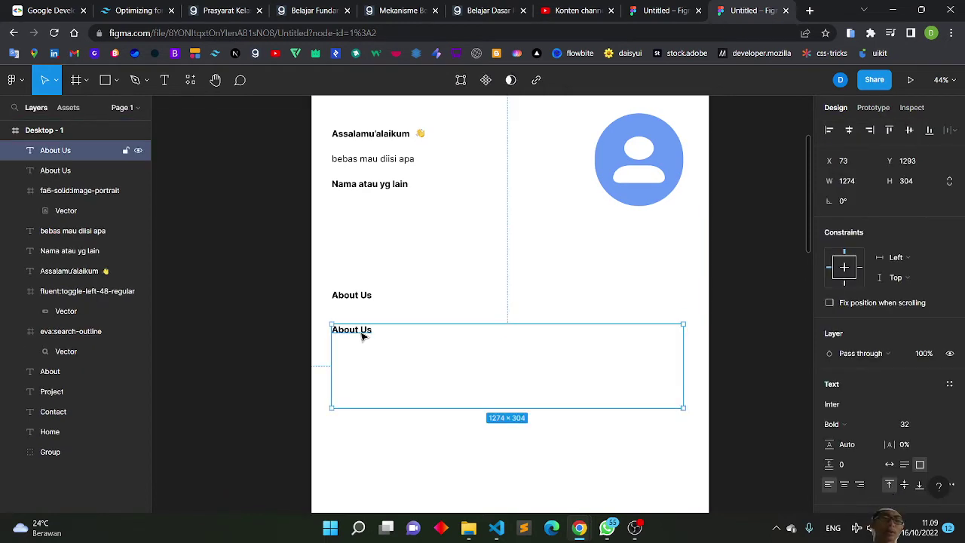
double_click(362, 336)
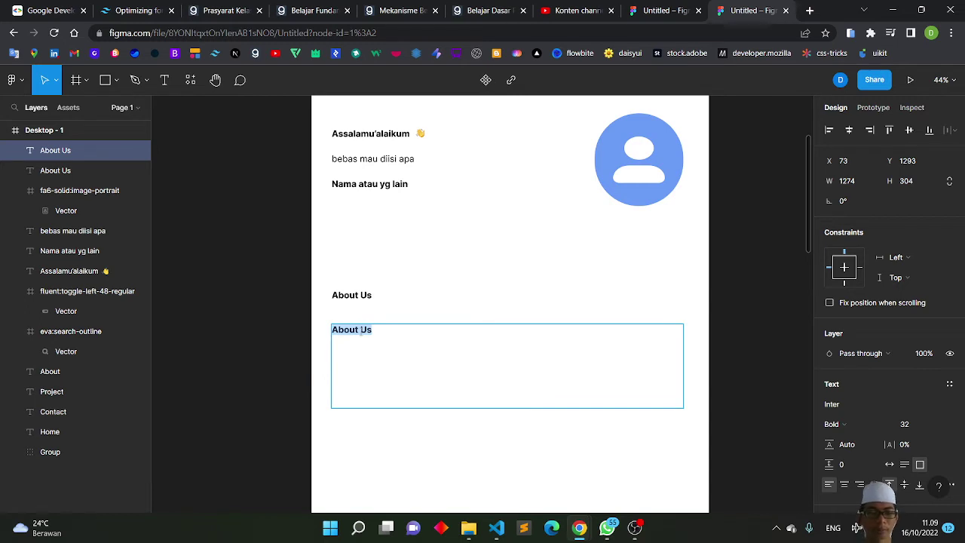
key(BackSpace)
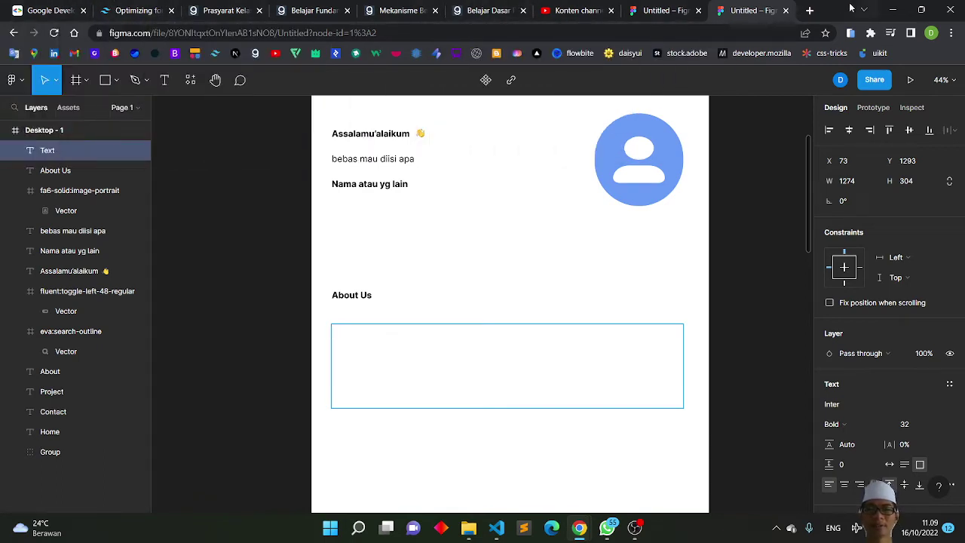
Search Google for 'artikel' and copy the 'Artikel itu seperti apa?' question and answer.
click(809, 10)
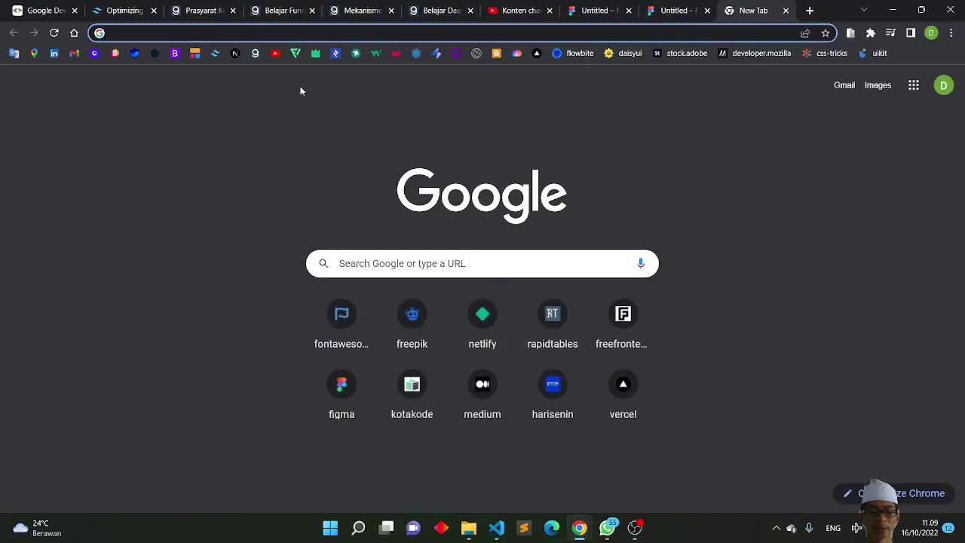
text(artik)
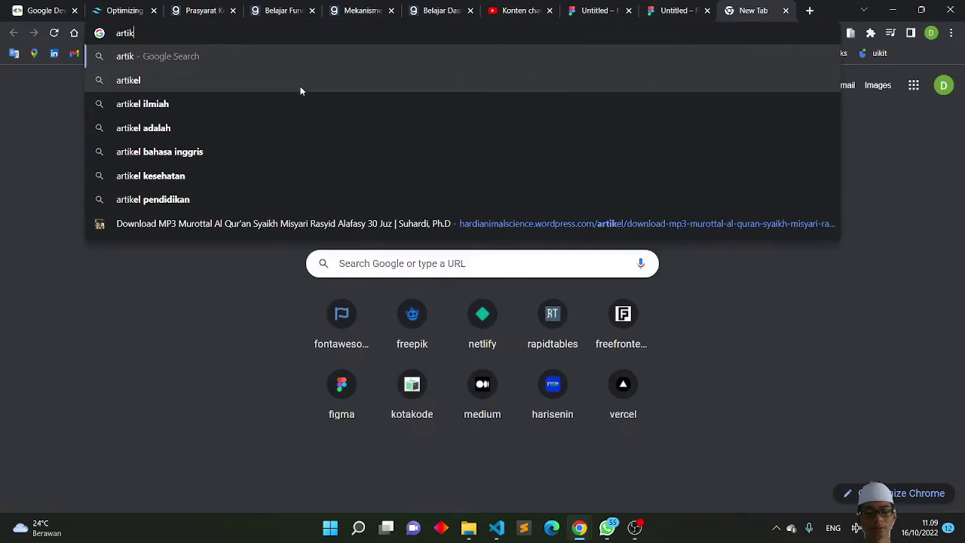
text(el)
key(Return)
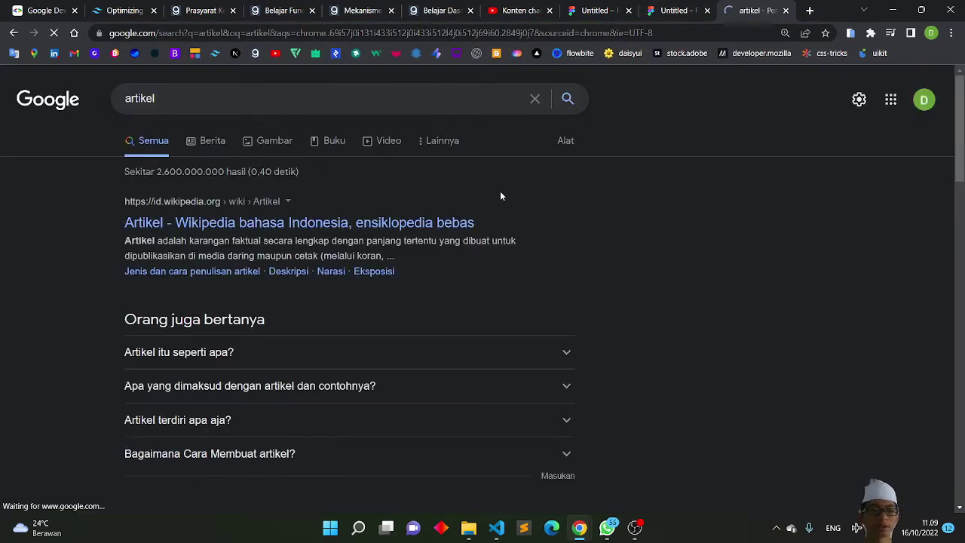
click(256, 353)
scroll(414, 368, down, 1)
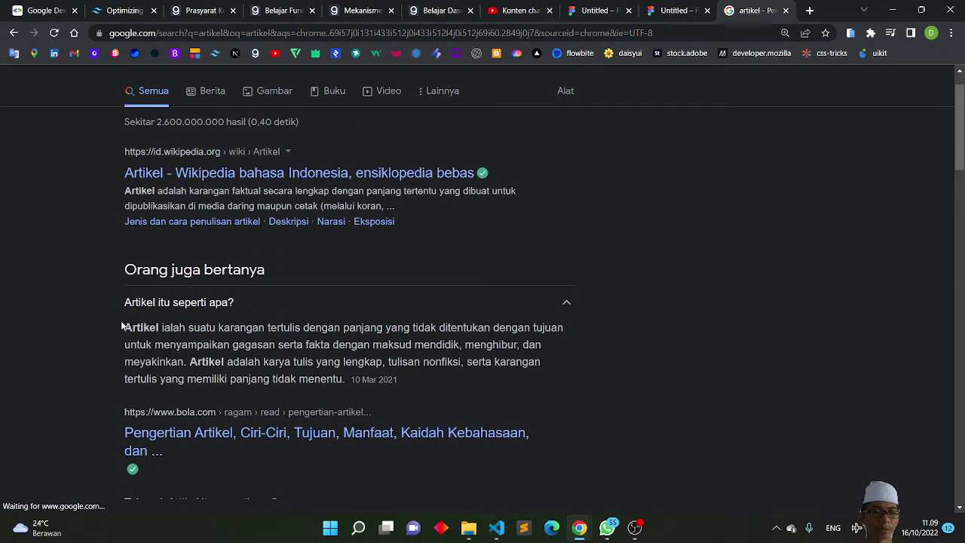
drag(118, 323, 345, 382)
key(ctrl+c)
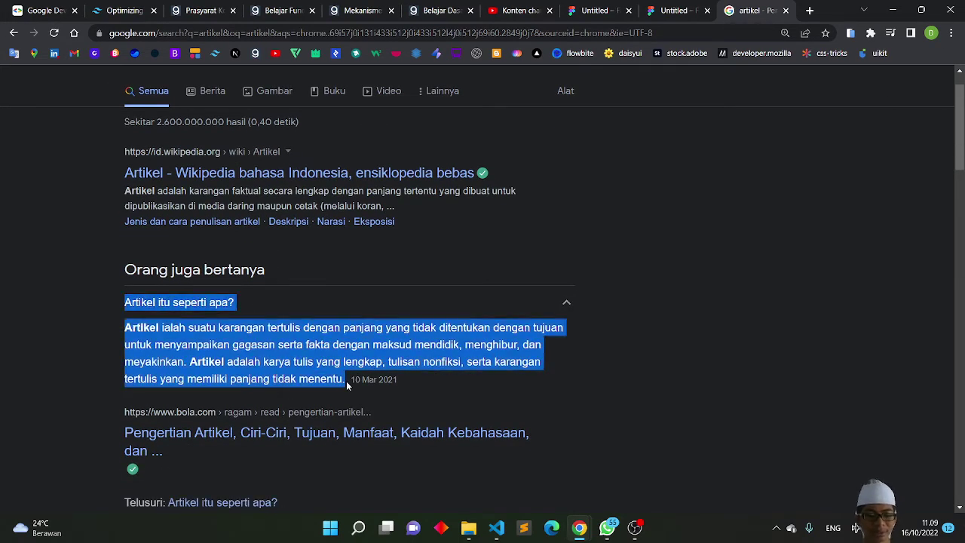
click(684, 9)
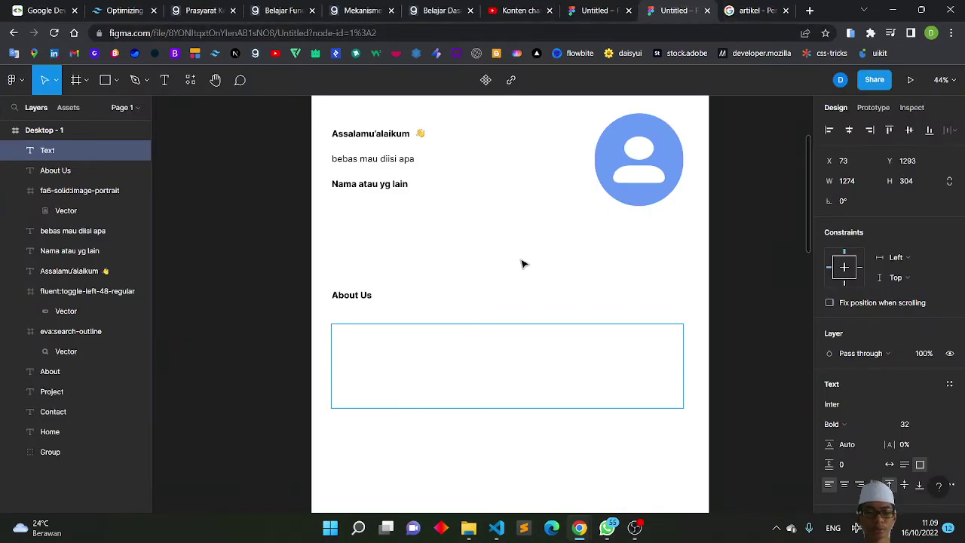
Paste the article, set the paragraph to regular weight, and add a blank line after the question.
key(ctrl+v)
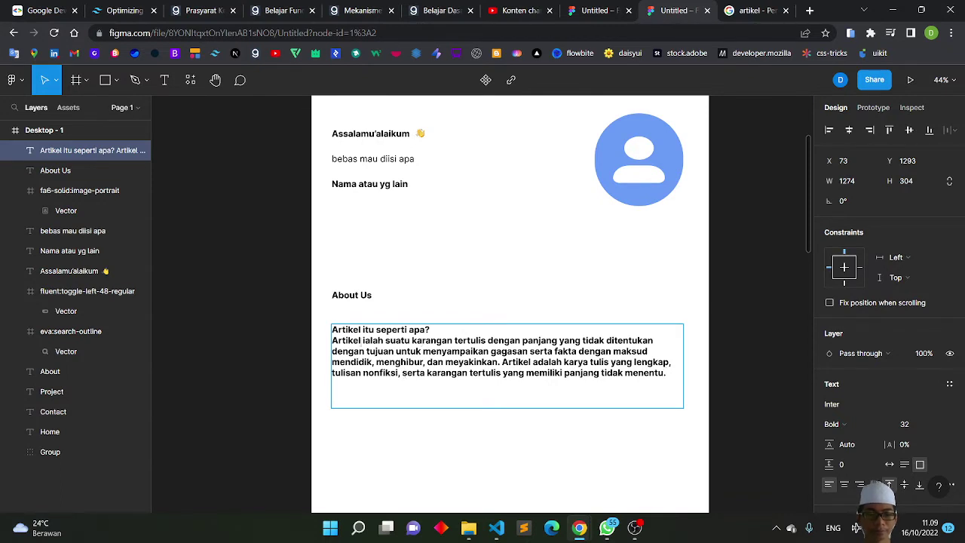
mouse_move(334, 339)
mouse_down()
mouse_move(588, 398)
mouse_move(678, 404)
mouse_up()
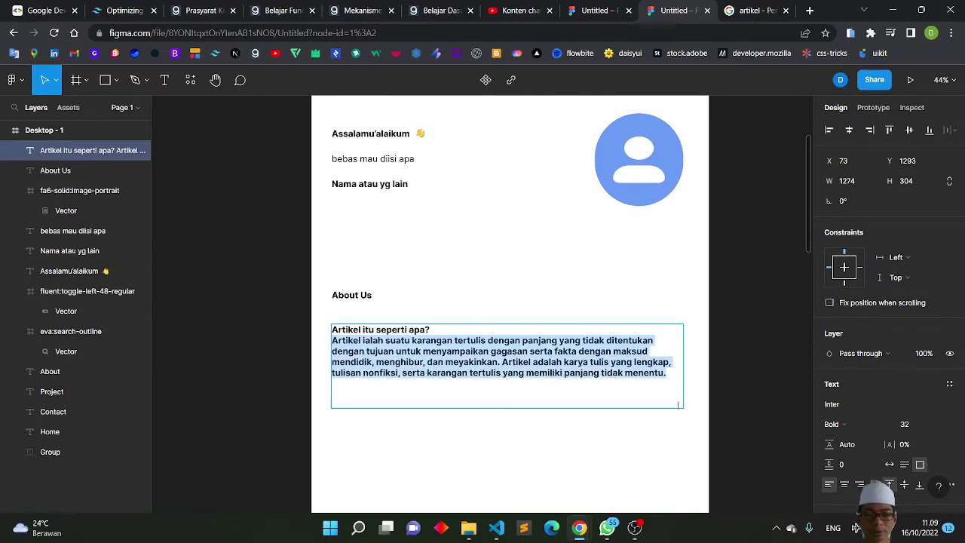
key(ctrl+b)
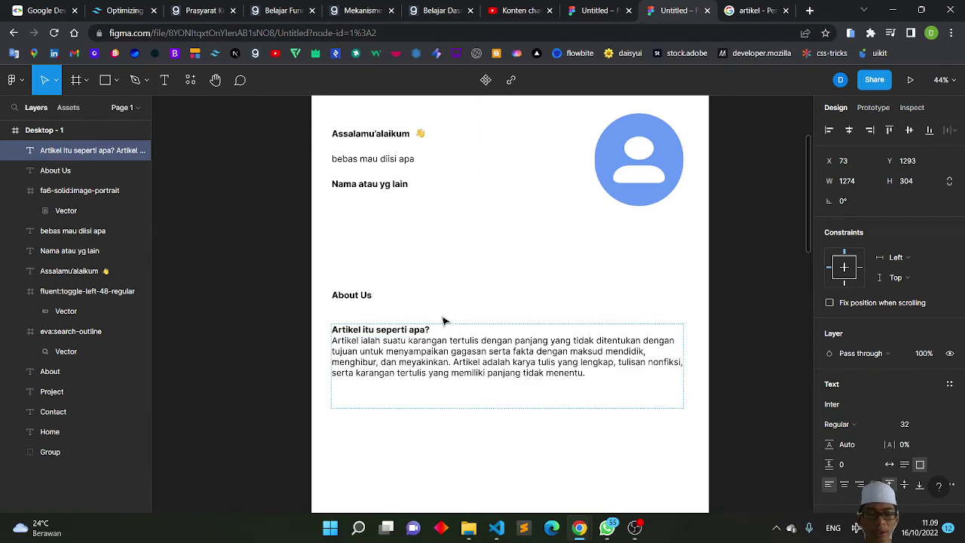
click(442, 330)
key(Return)
key(Return)
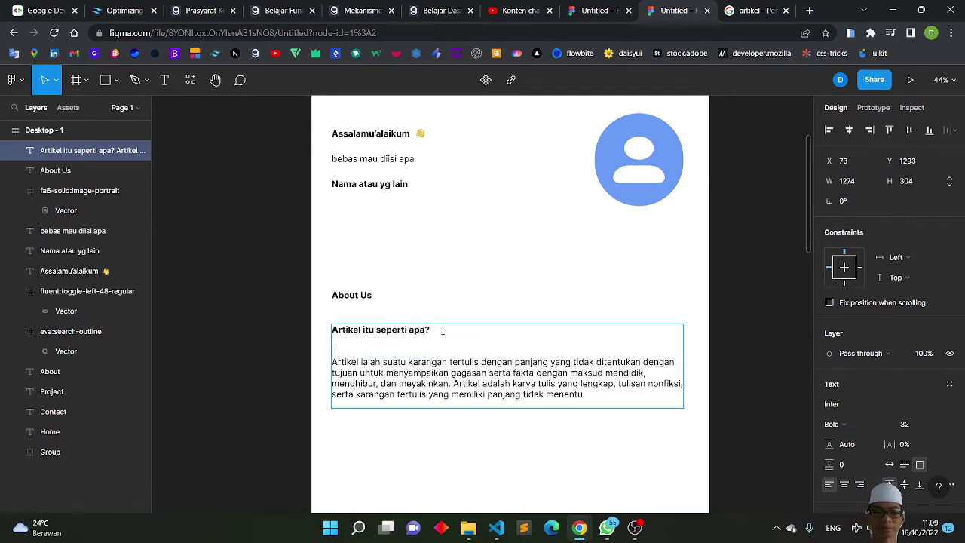
key(BackSpace)
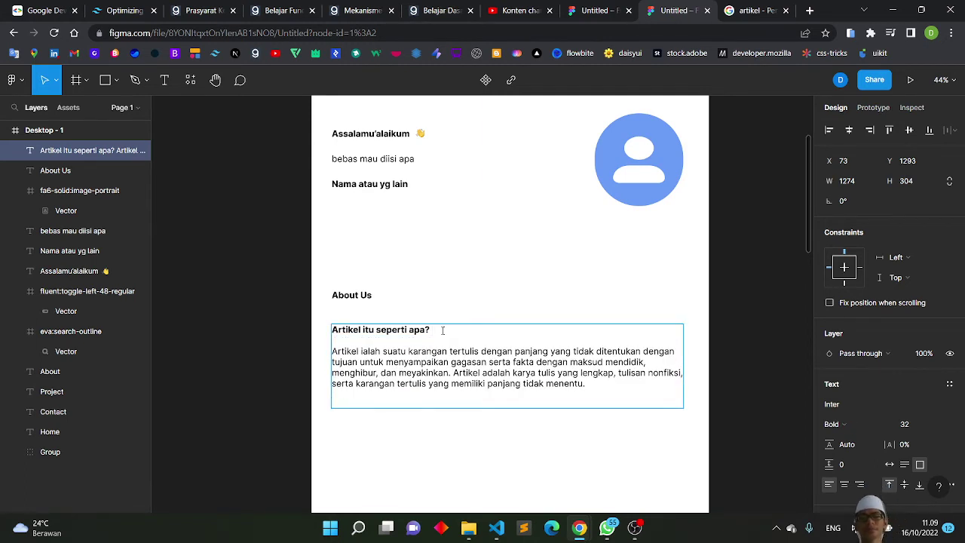
Try Auto height and Auto width on the article text box, ending on Fixed size.
click(905, 467)
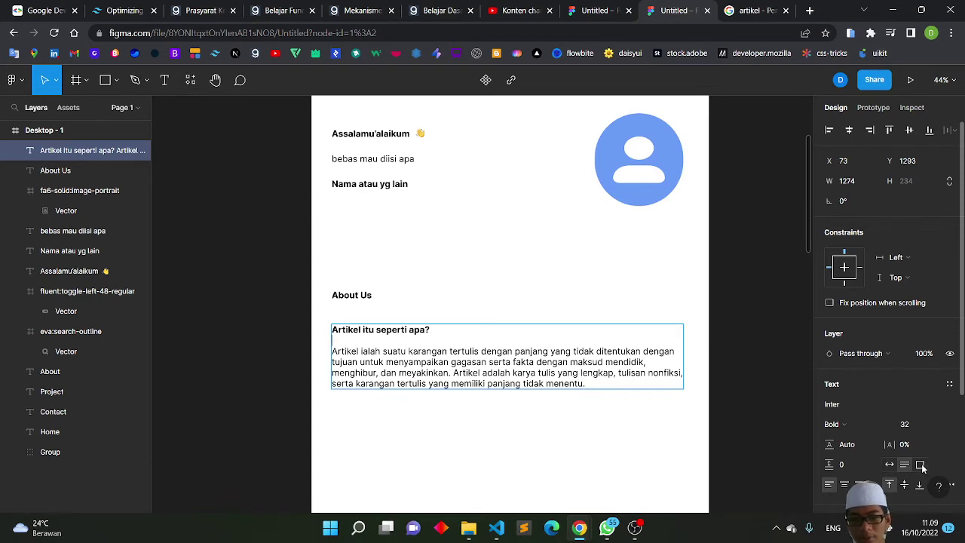
click(921, 466)
click(904, 467)
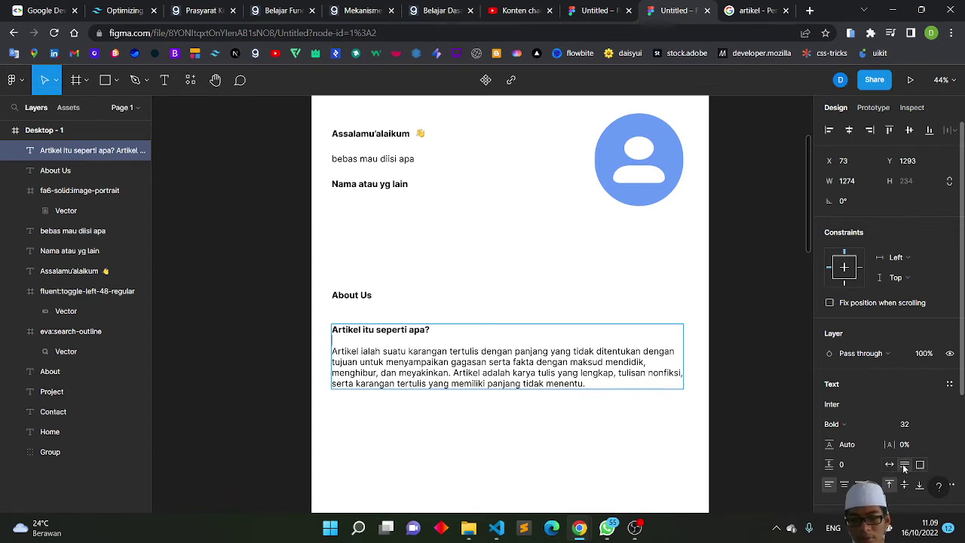
click(890, 466)
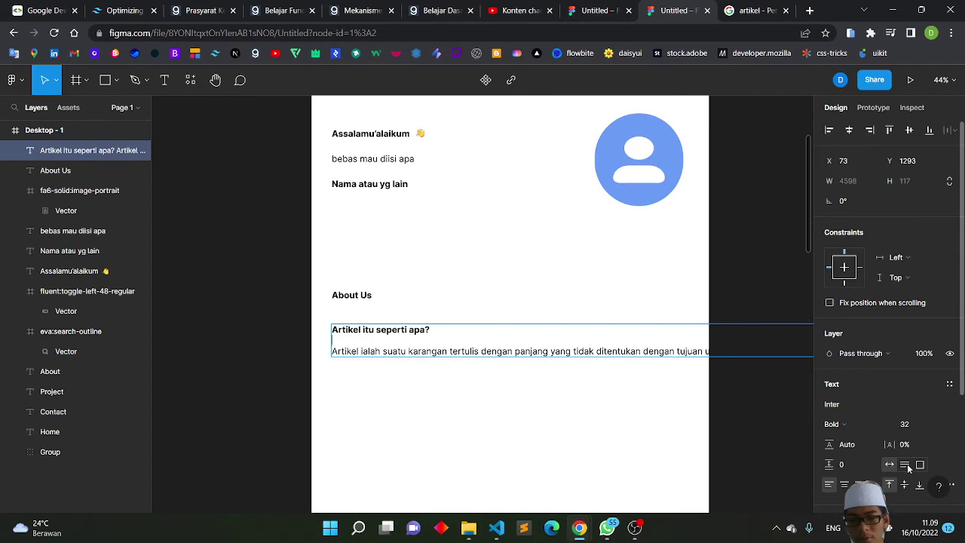
click(907, 467)
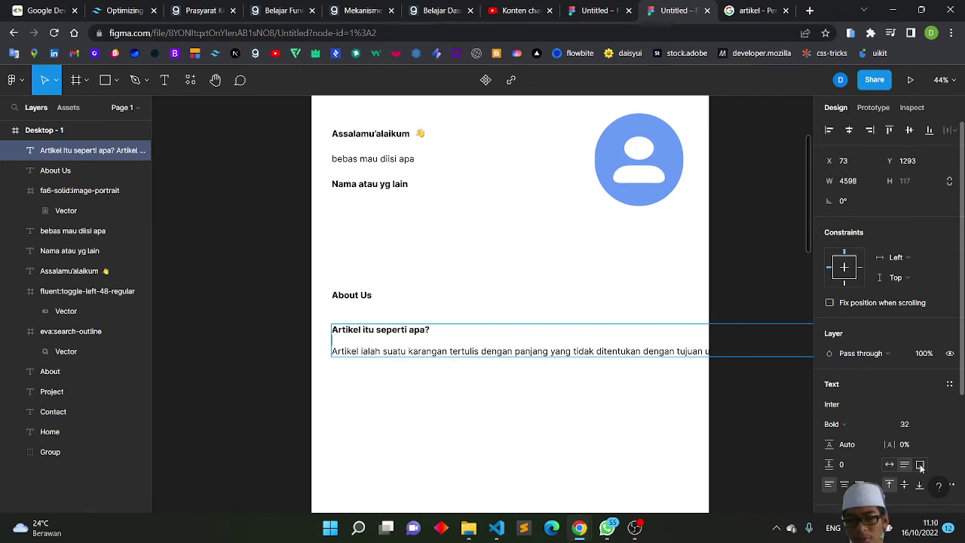
click(921, 467)
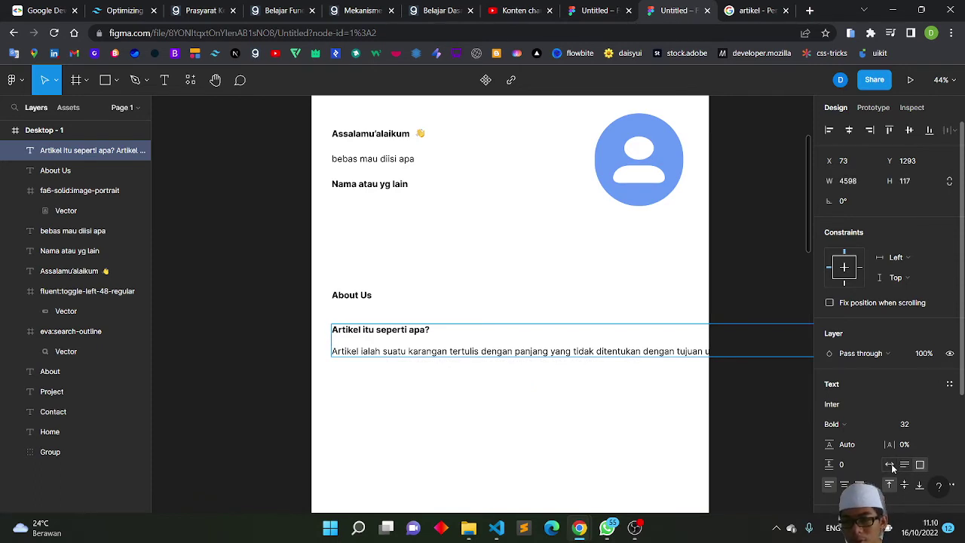
click(904, 465)
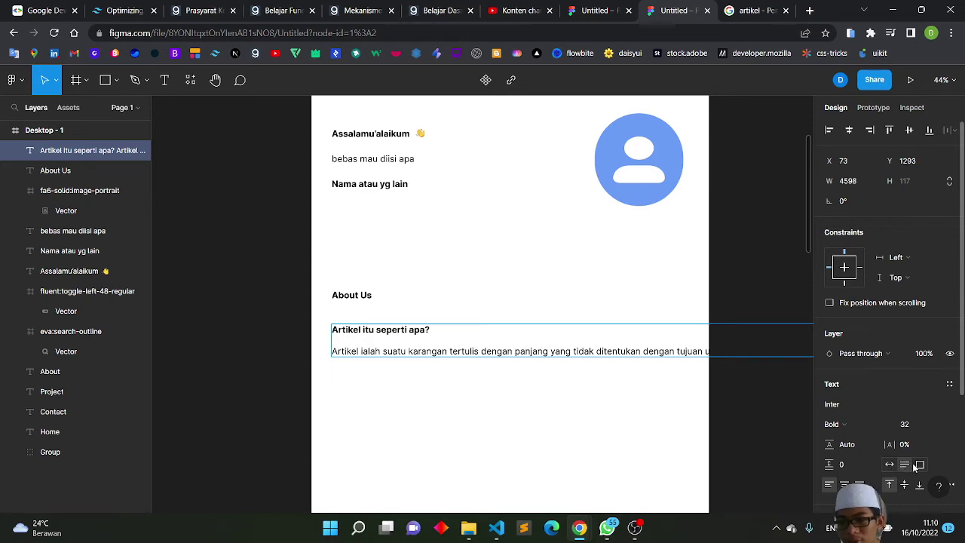
click(913, 467)
Try centred auto-width text, then revert to a left-aligned, fixed 1274×234 wrapped paragraph.
click(844, 485)
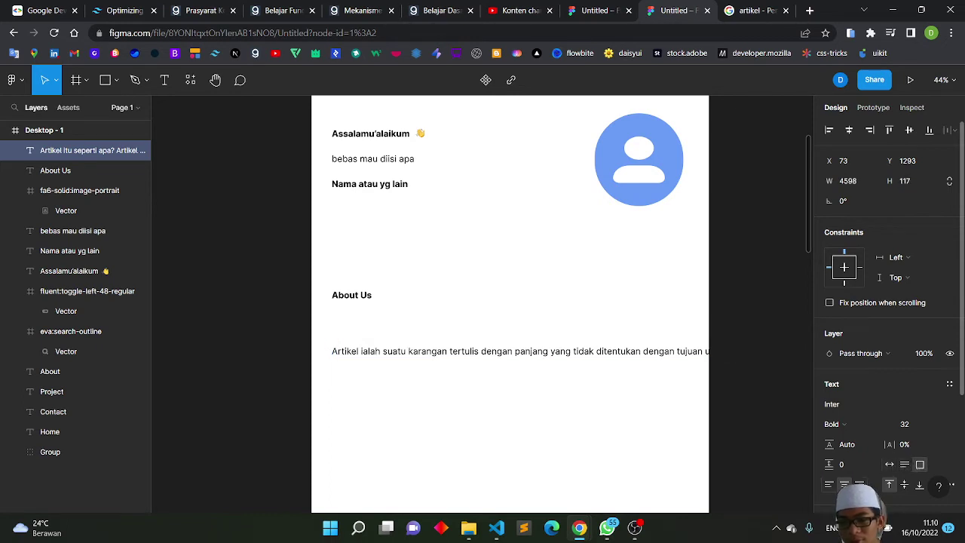
click(896, 466)
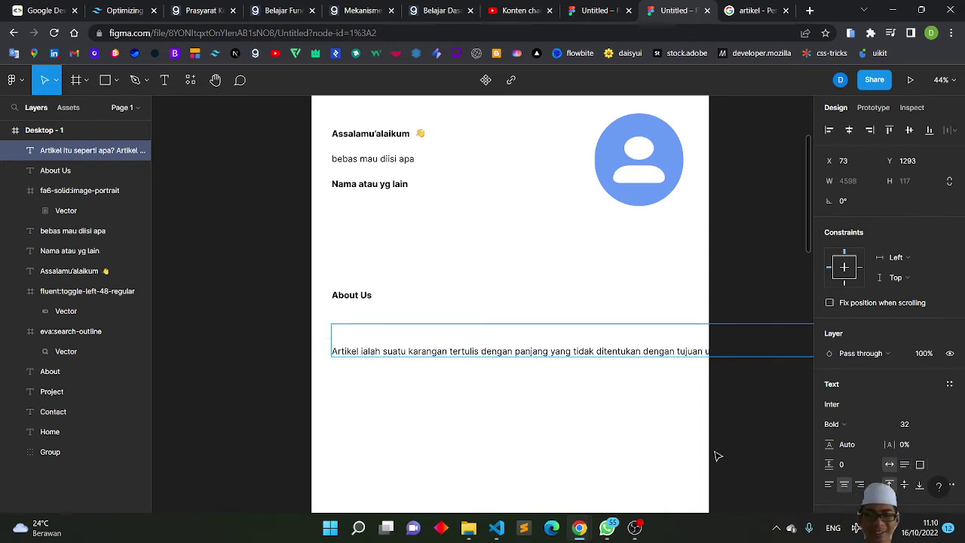
key(ctrl+z)
key(ctrl+z)
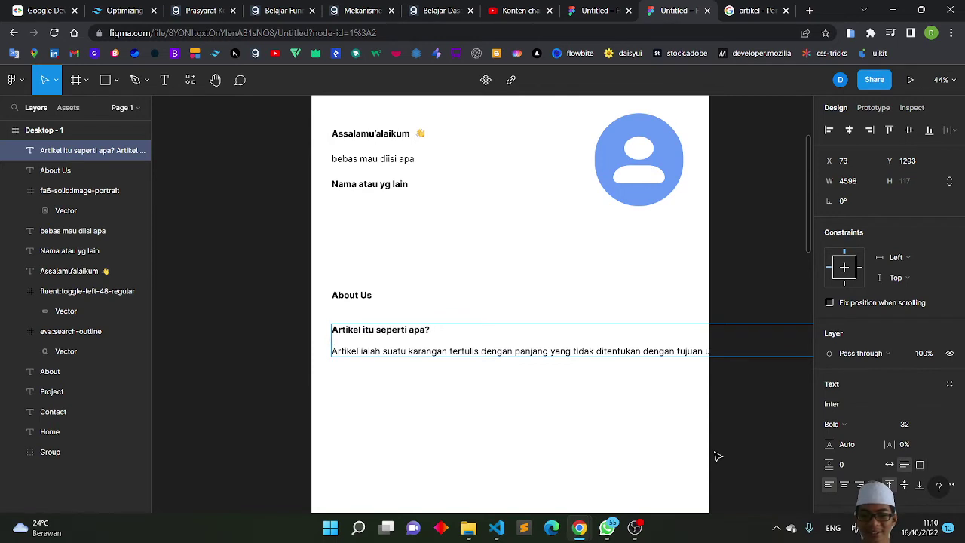
key(ctrl+shift+z)
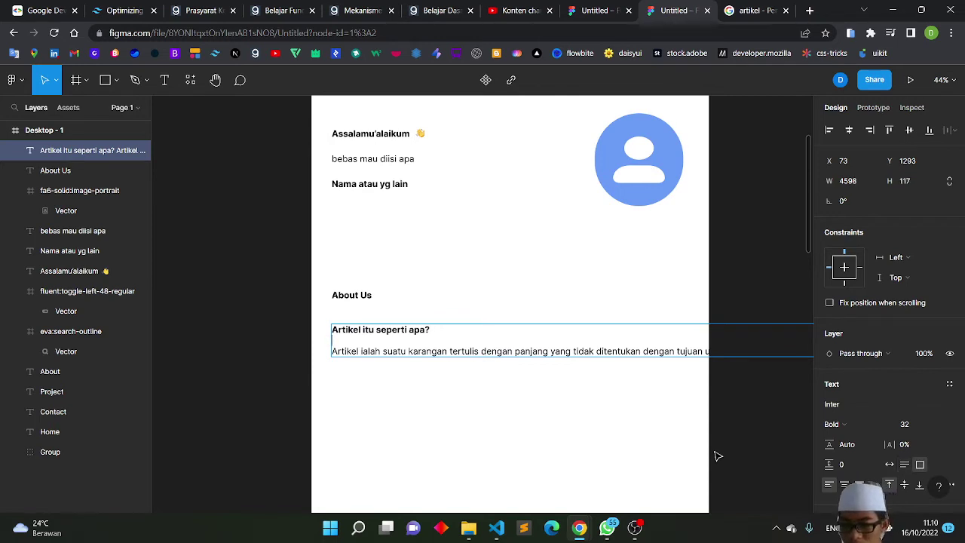
key(ctrl+shift+z)
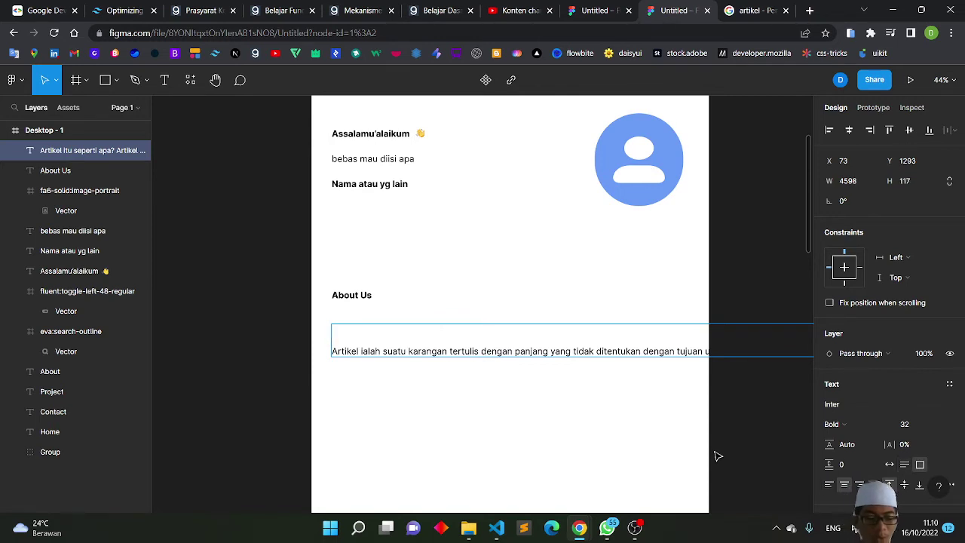
click(830, 485)
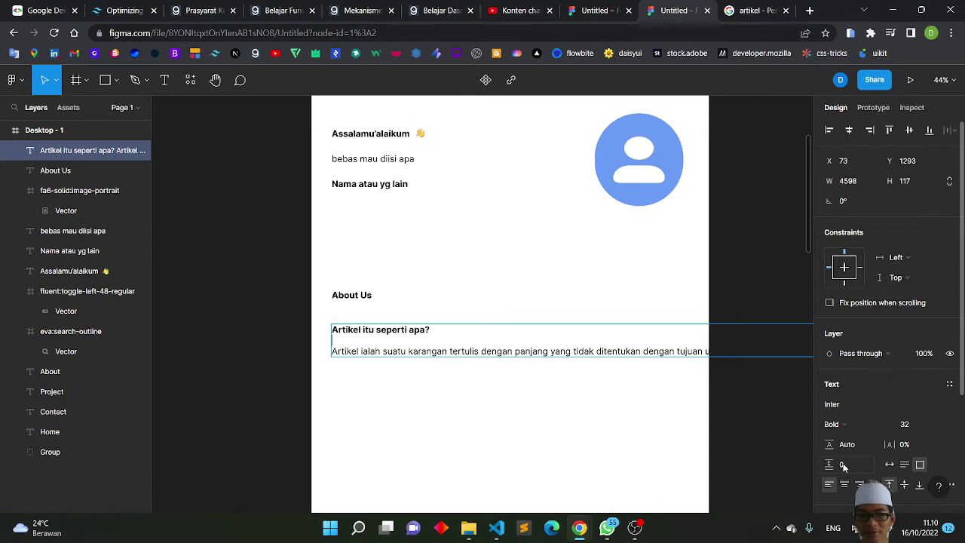
key(ctrl+z)
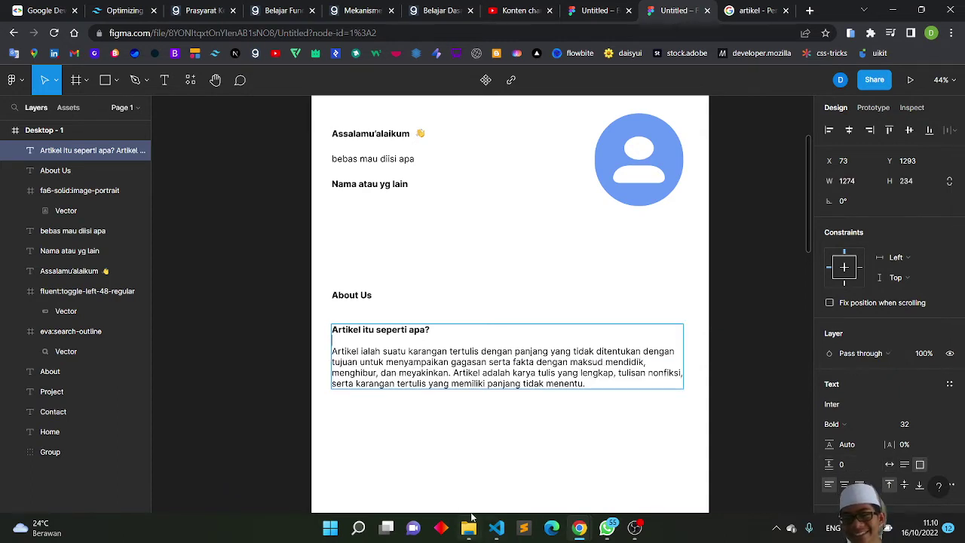
scroll(491, 427, down, 2)
scroll(490, 427, up, 4)
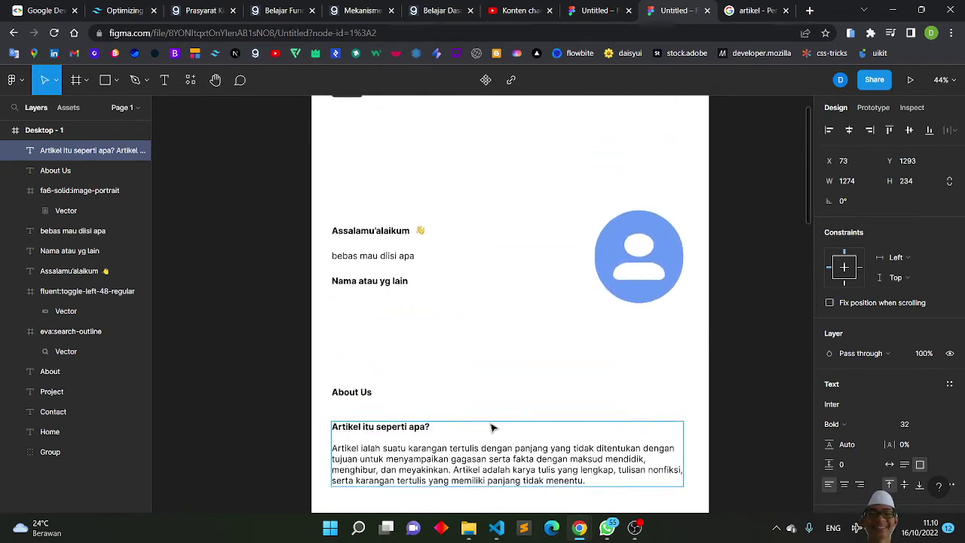
scroll(490, 427, up, 3)
scroll(491, 427, down, 1)
scroll(490, 427, down, 1)
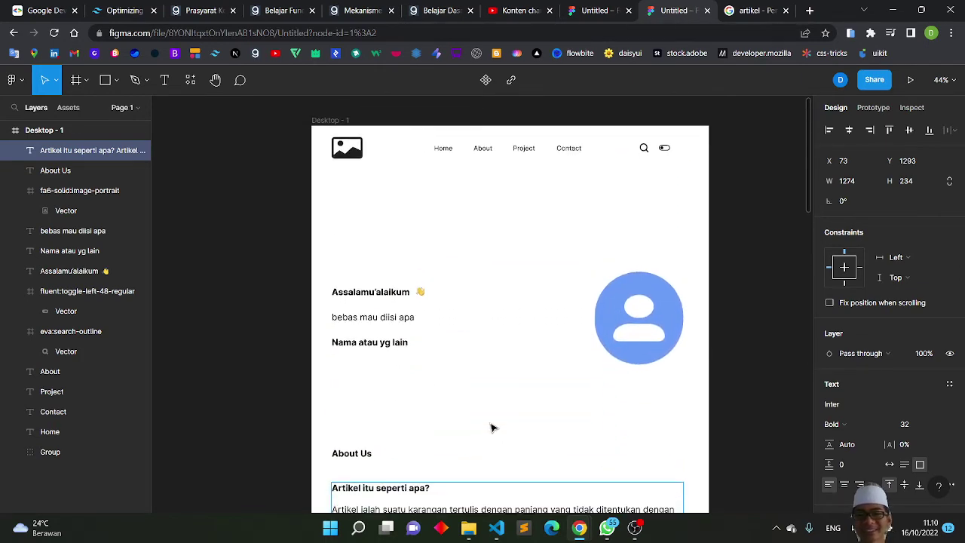
Shift the 42×42 nav search icon right to X 1207, closer to the toggle icon.
scroll(491, 427, up, 1)
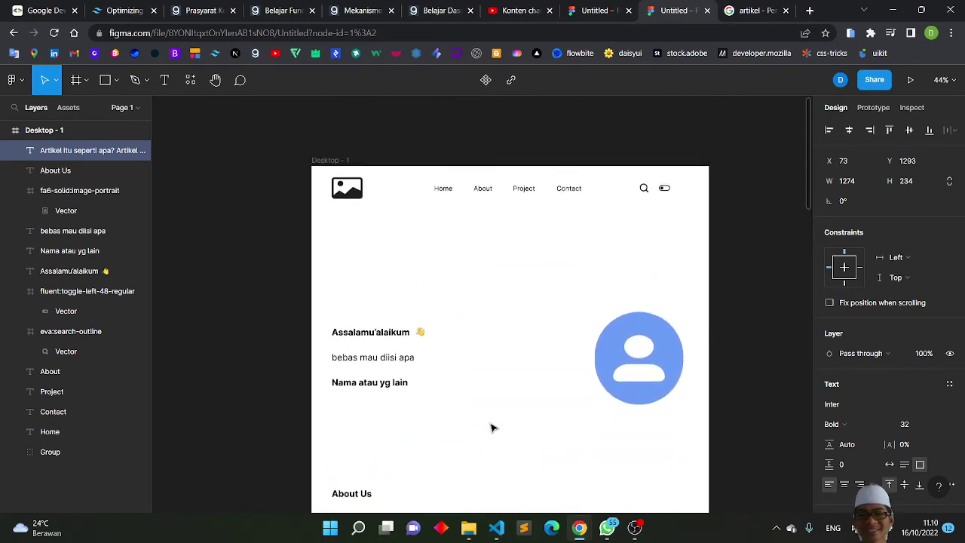
shift+click(664, 193)
click(664, 193)
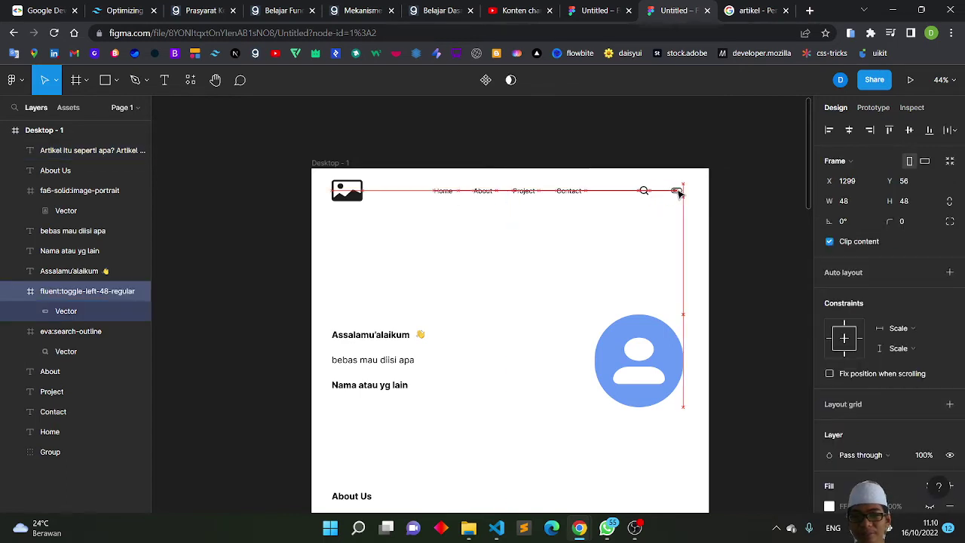
drag(644, 192, 651, 190)
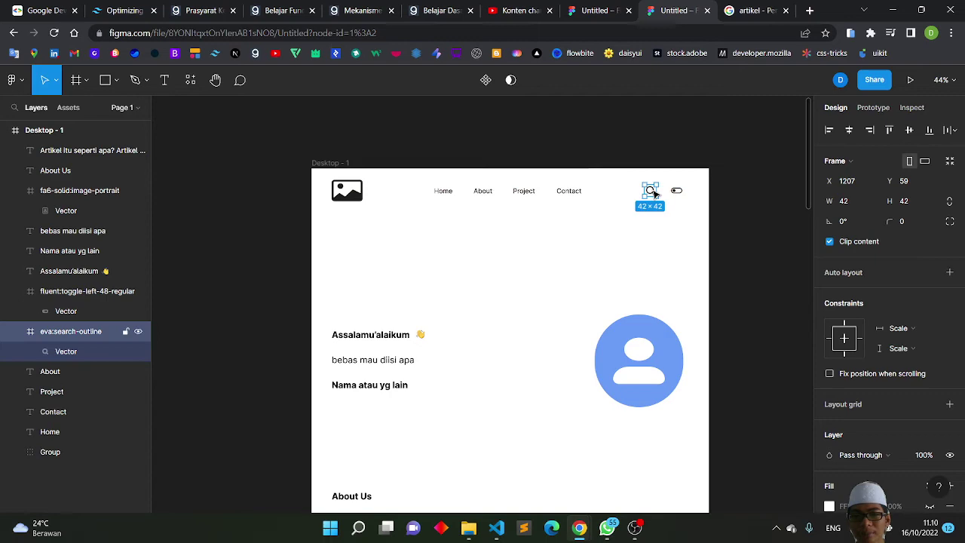
click(610, 248)
scroll(609, 248, down, 1)
scroll(611, 249, down, 3)
scroll(610, 249, down, 3)
scroll(603, 251, up, 3)
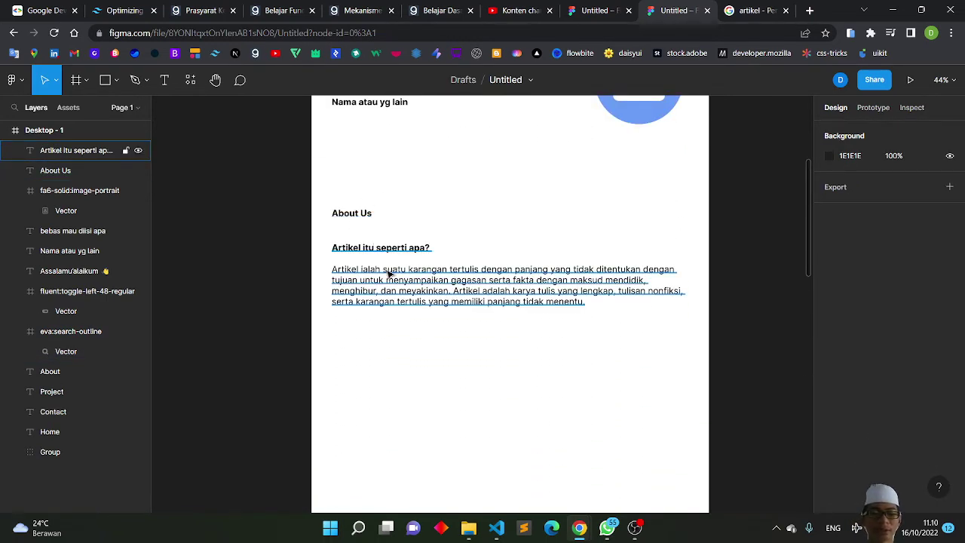
View the Project section in the reference design, then return to the working file.
click(595, 6)
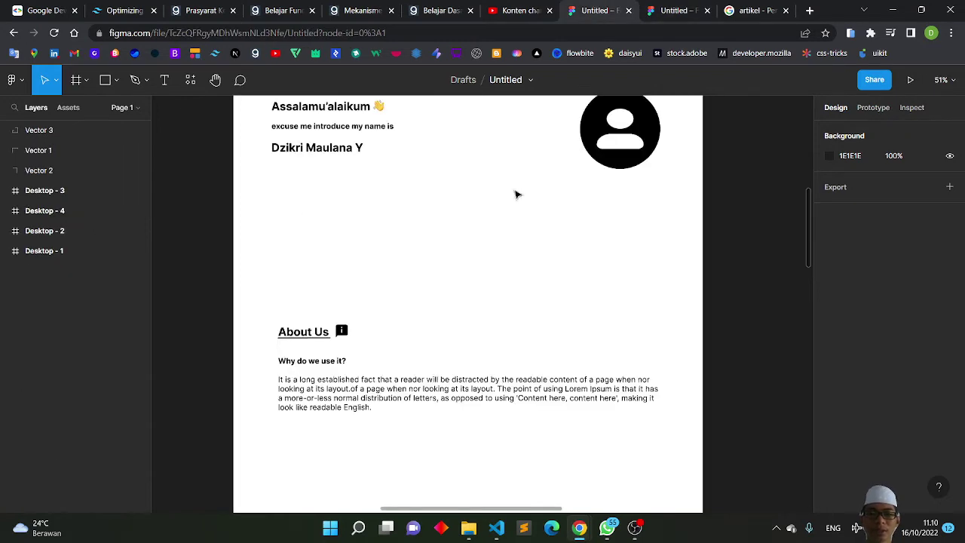
scroll(463, 265, down, 3)
scroll(462, 265, down, 1)
scroll(462, 264, down, 2)
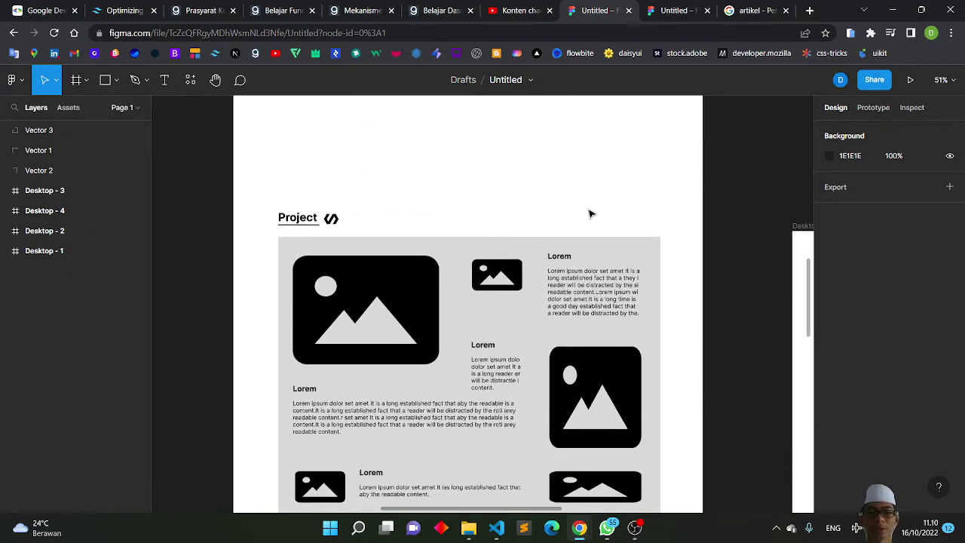
click(684, 7)
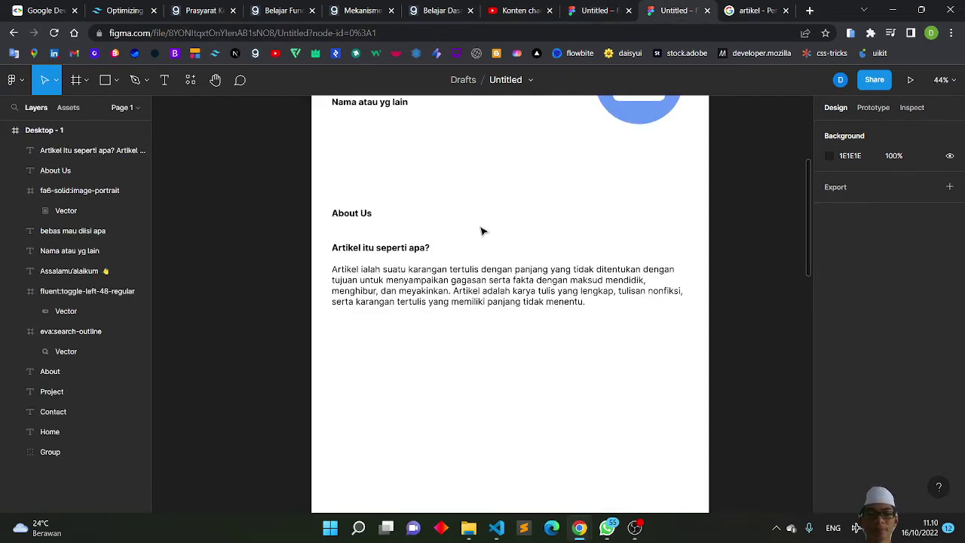
click(359, 219)
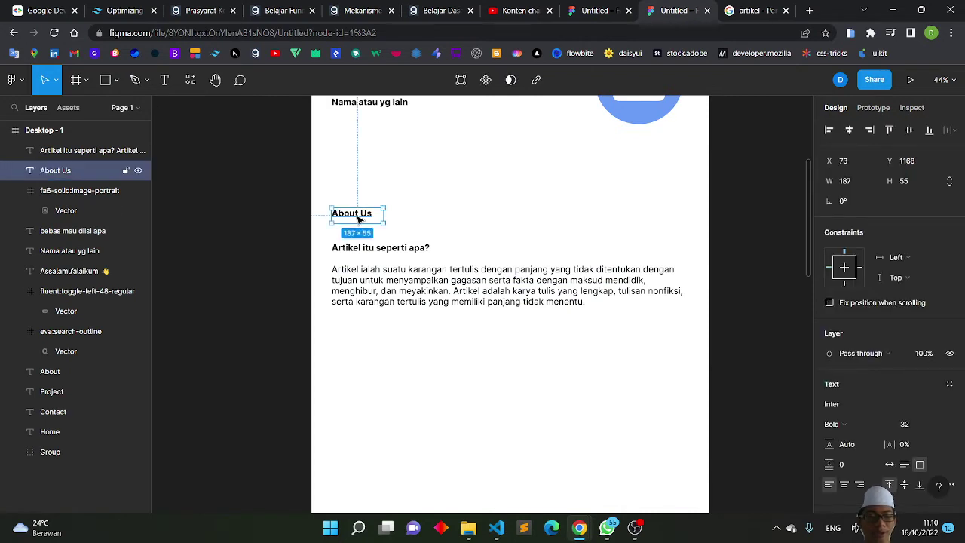
Duplicate the About Us heading and place the copy left-aligned below the article paragraph.
key(ctrl+d)
drag(359, 219, 351, 413)
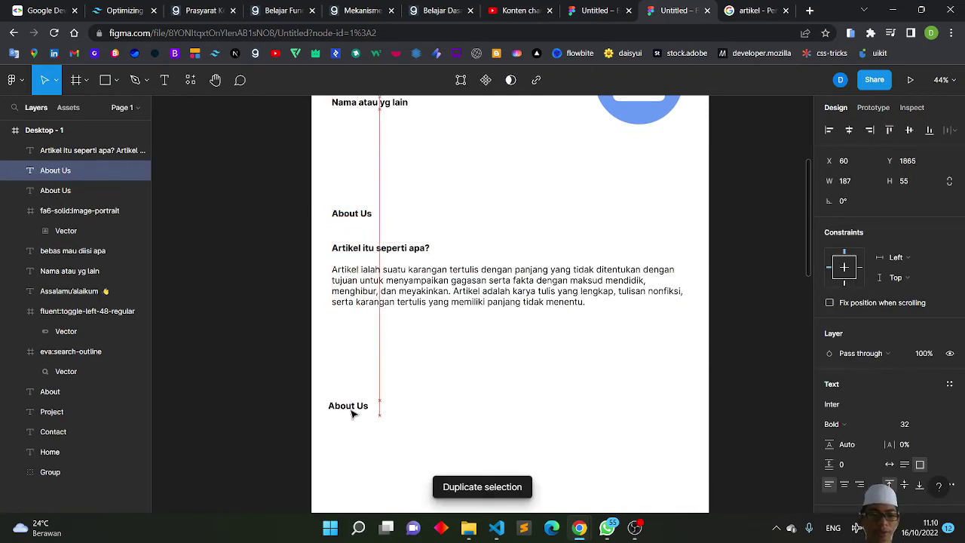
mouse_move(351, 413)
mouse_down()
mouse_move(369, 205)
mouse_move(375, 289)
mouse_up()
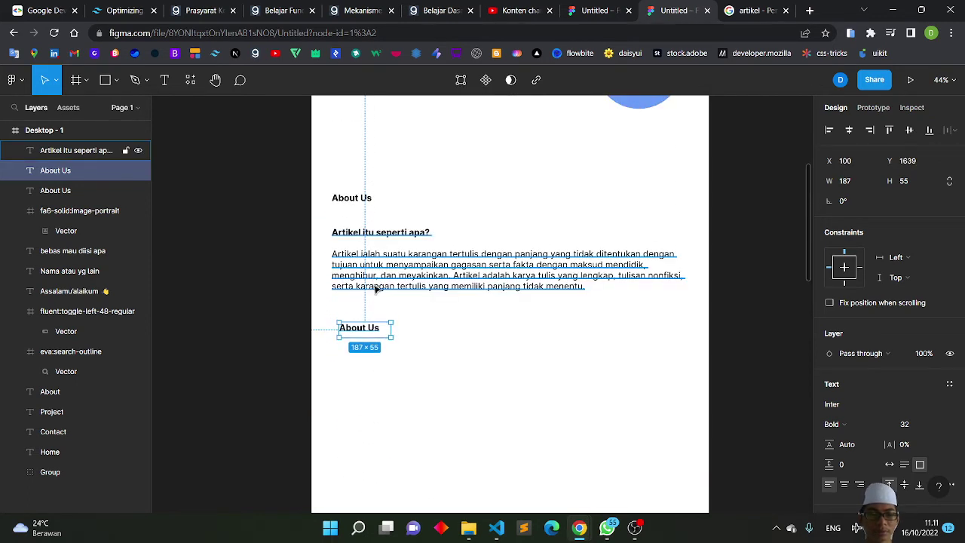
drag(366, 336, 361, 413)
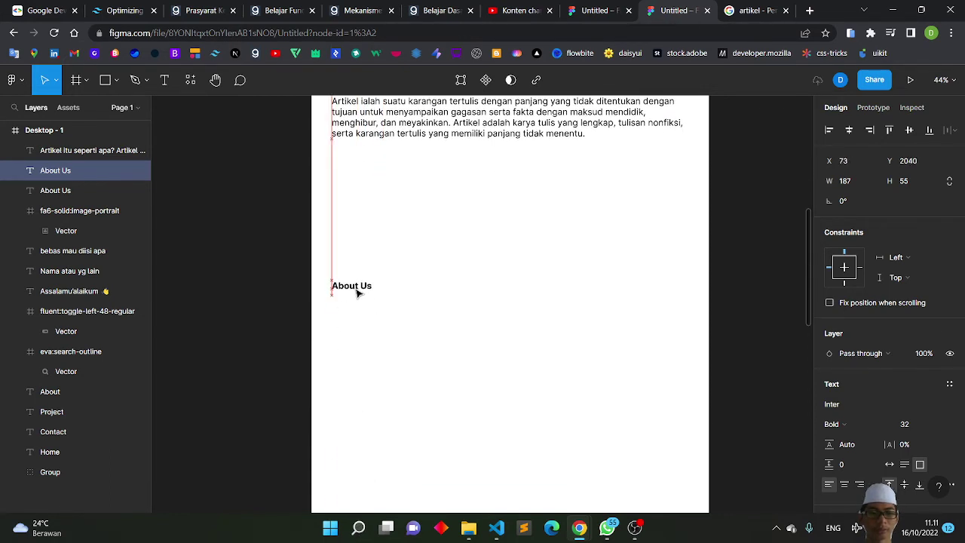
drag(361, 414, 354, 274)
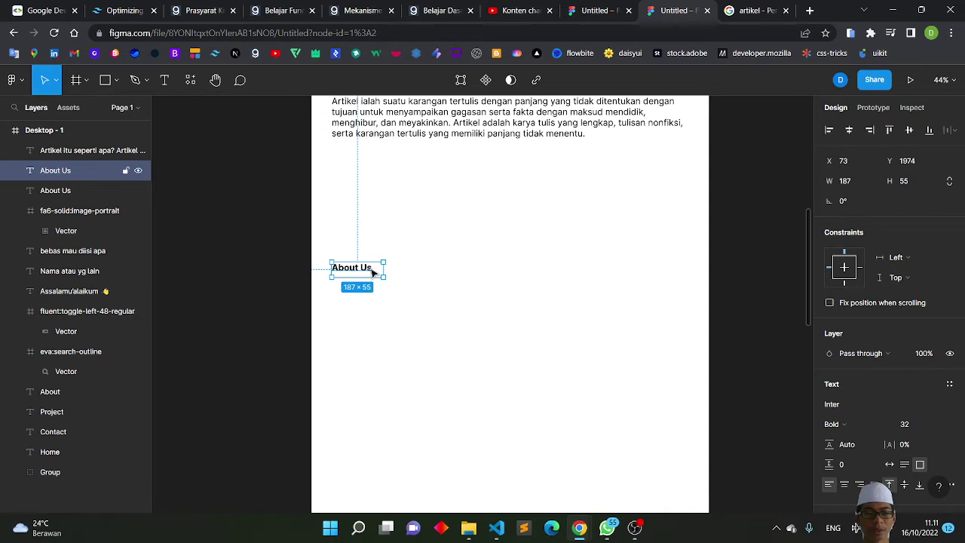
key(ctrl+d)
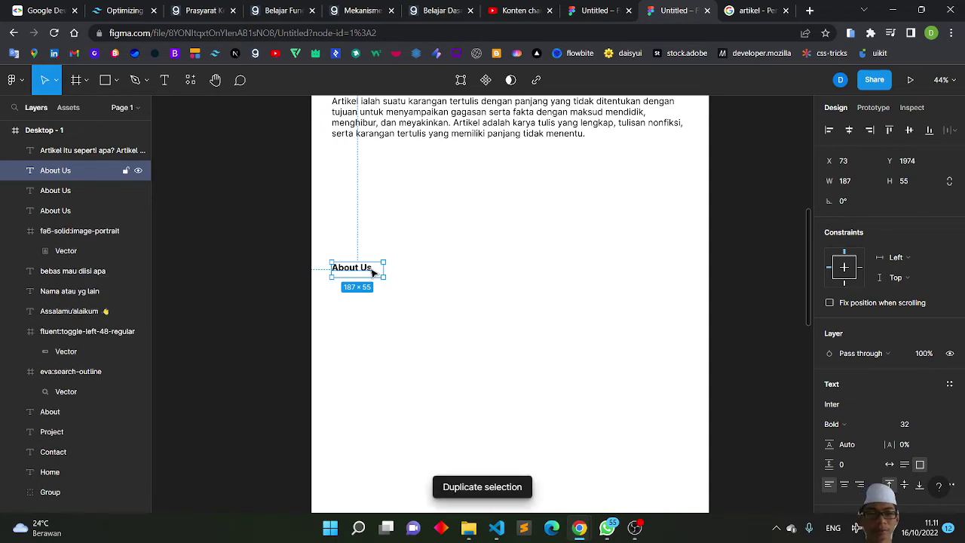
key(ctrl+z)
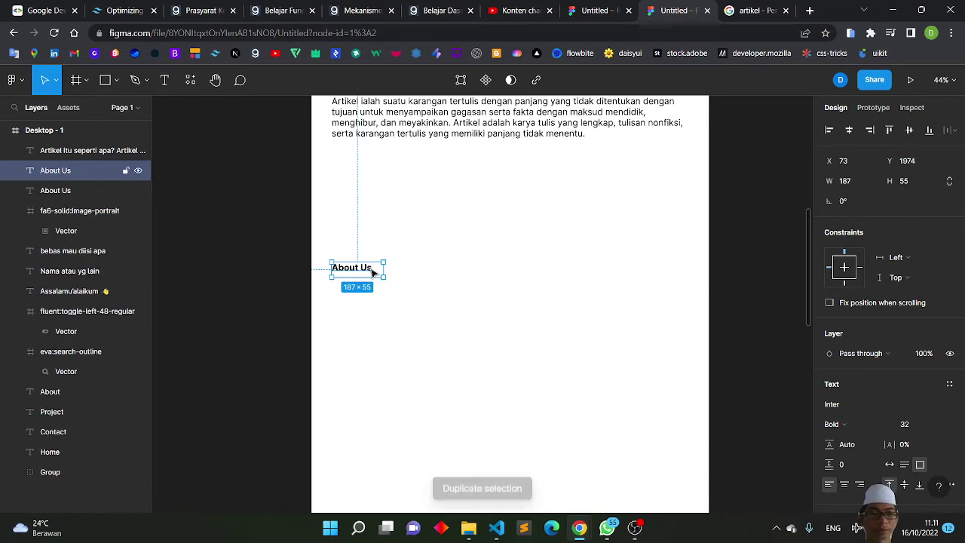
Retype the copied heading as 'Project' at X 73, Y 1974.
click(396, 281)
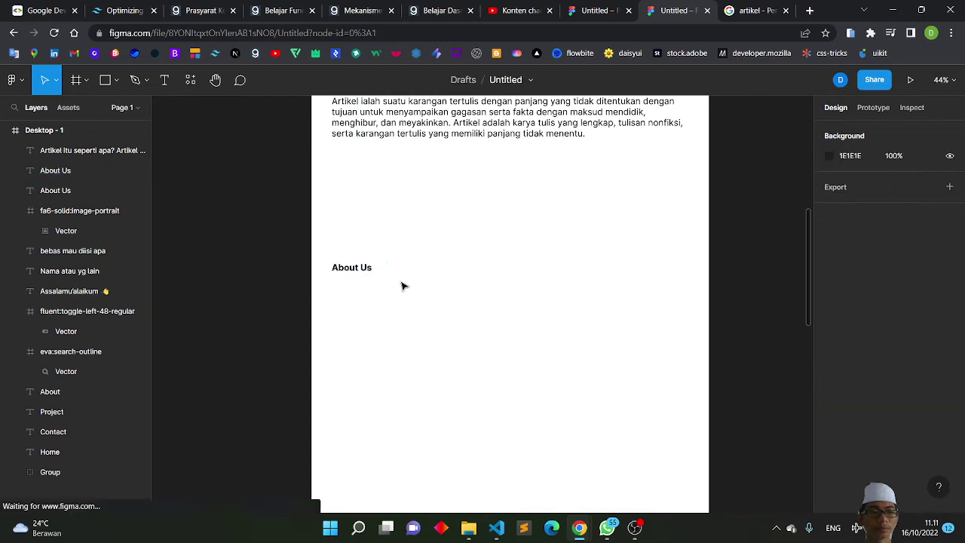
click(348, 274)
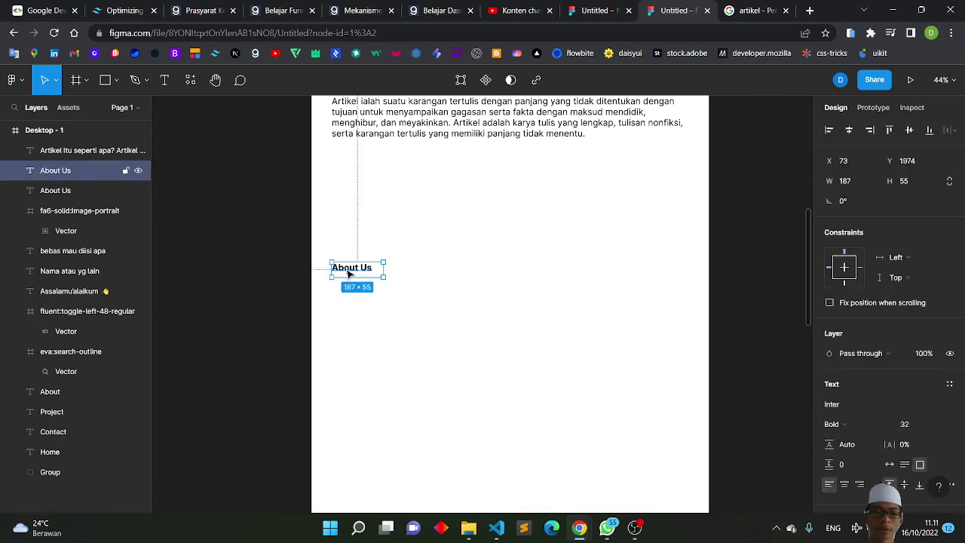
double_click(348, 271)
text(Project)
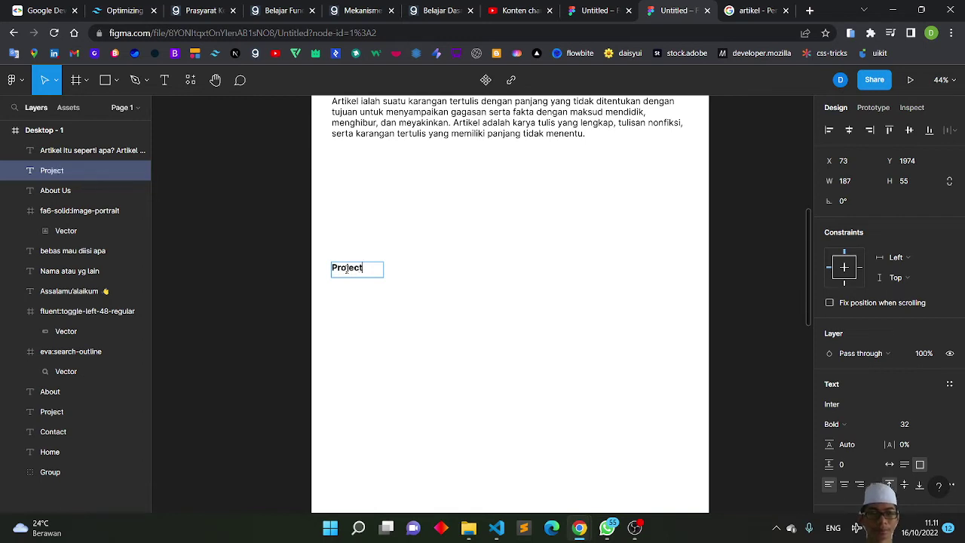
key(Escape)
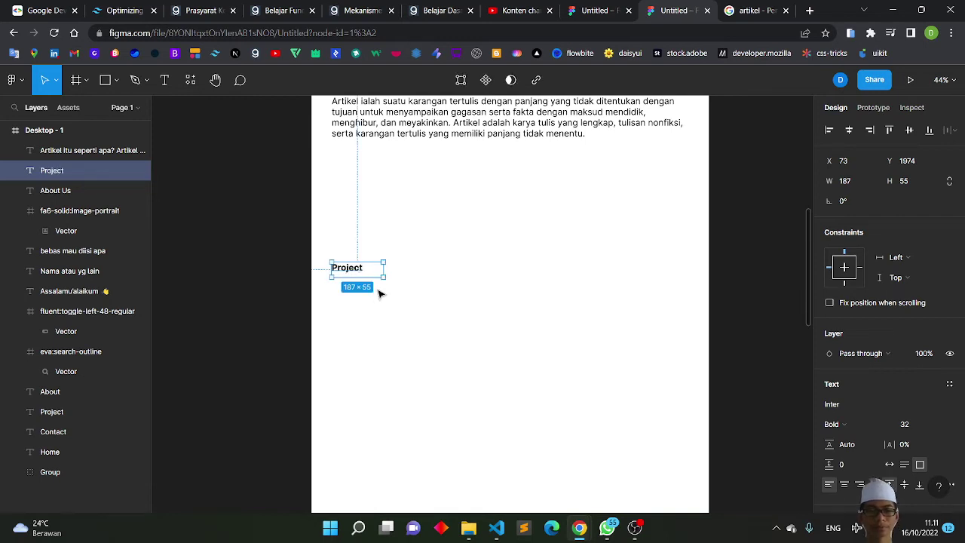
click(400, 276)
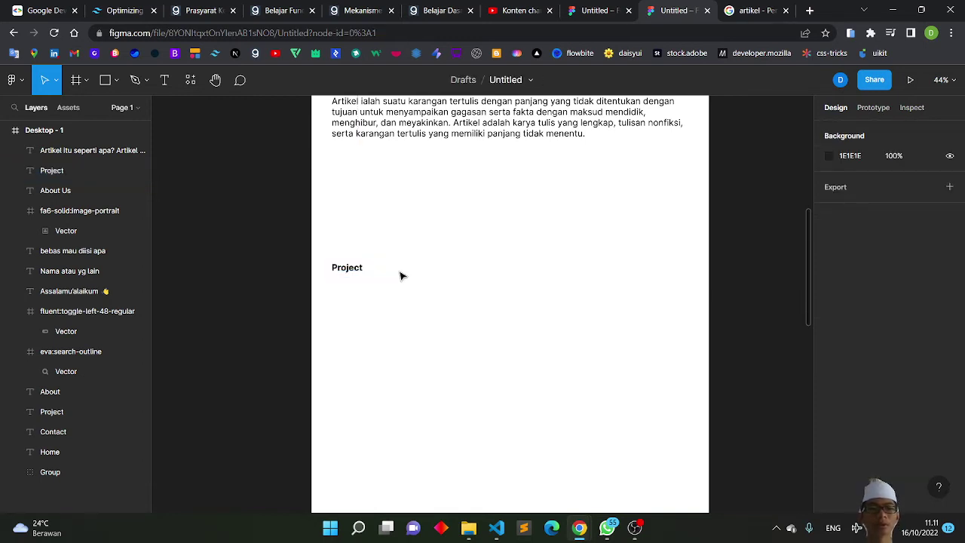
Draw a grey rectangle panel below the Project heading, nudging its left edge.
click(107, 87)
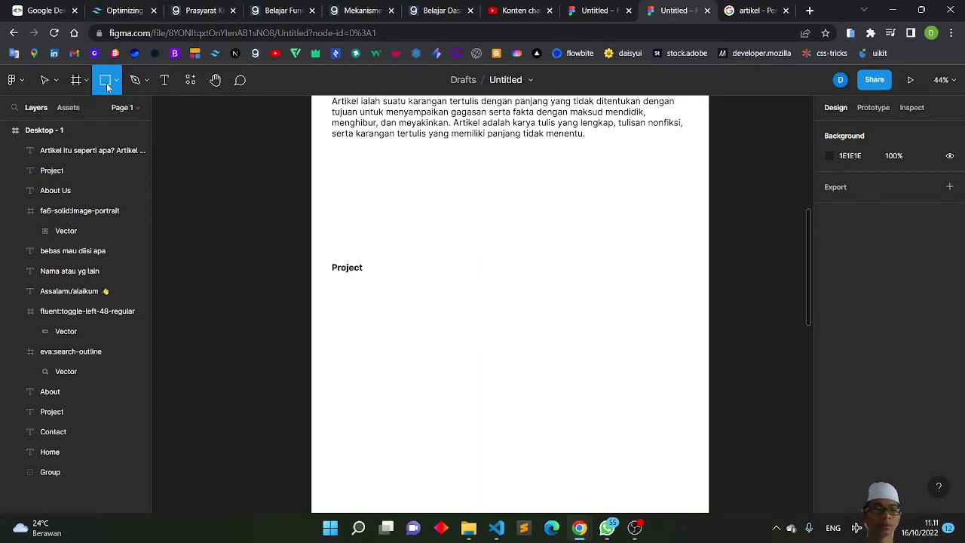
click(117, 88)
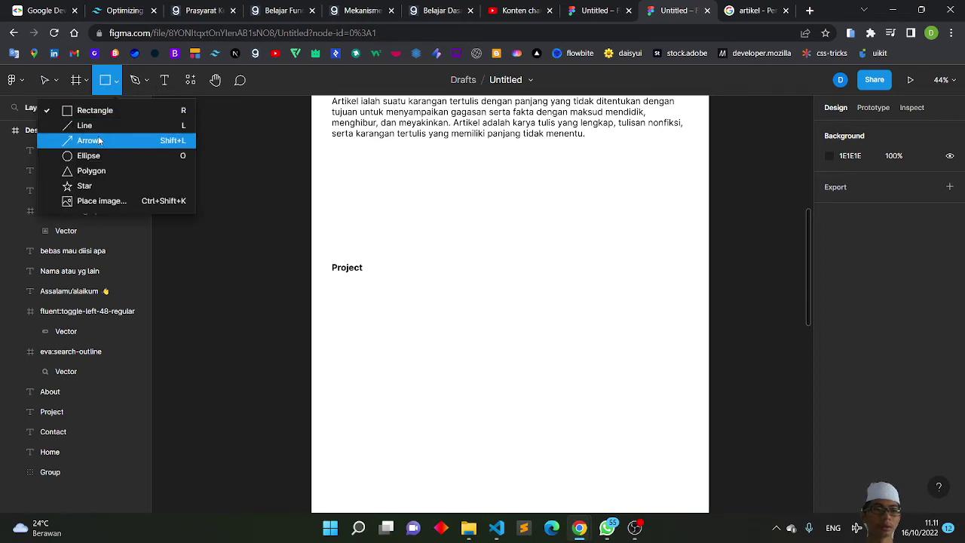
click(98, 115)
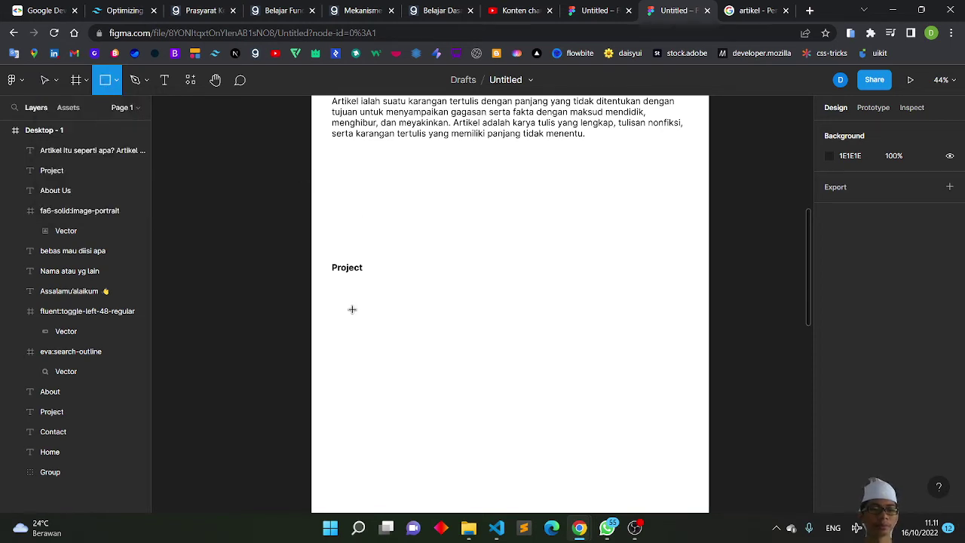
drag(333, 286, 683, 458)
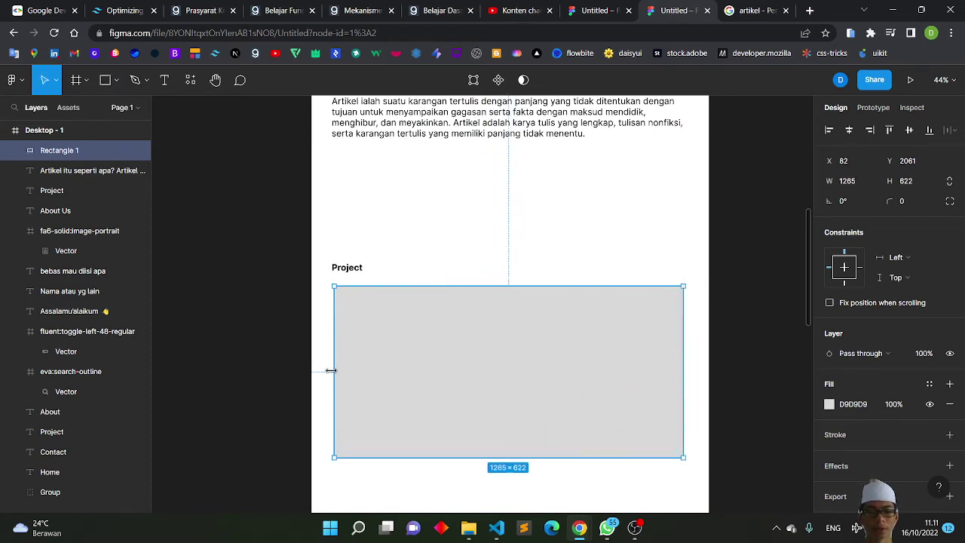
drag(331, 370, 332, 369)
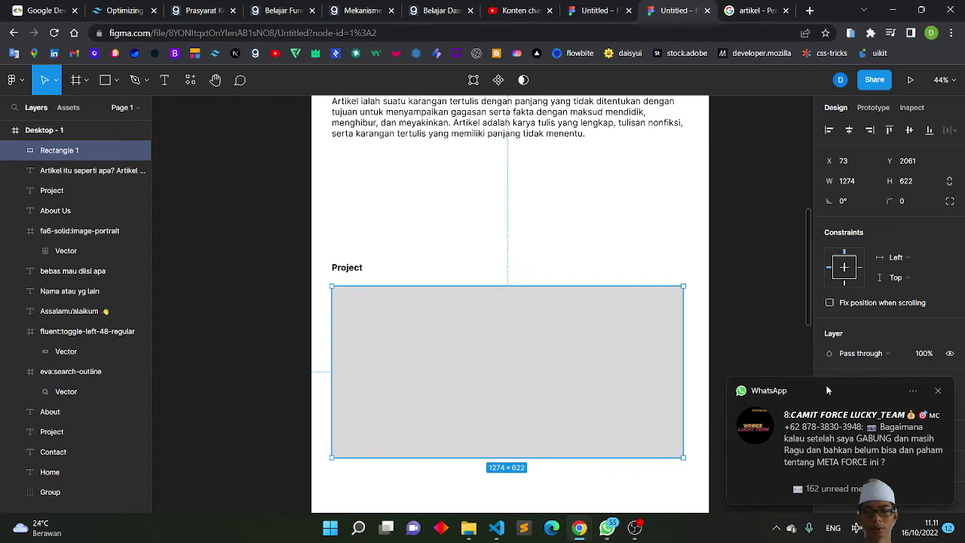
Lock and unlock the panel, then stretch it to 1274×897 at X 73, Y 2061.
click(938, 391)
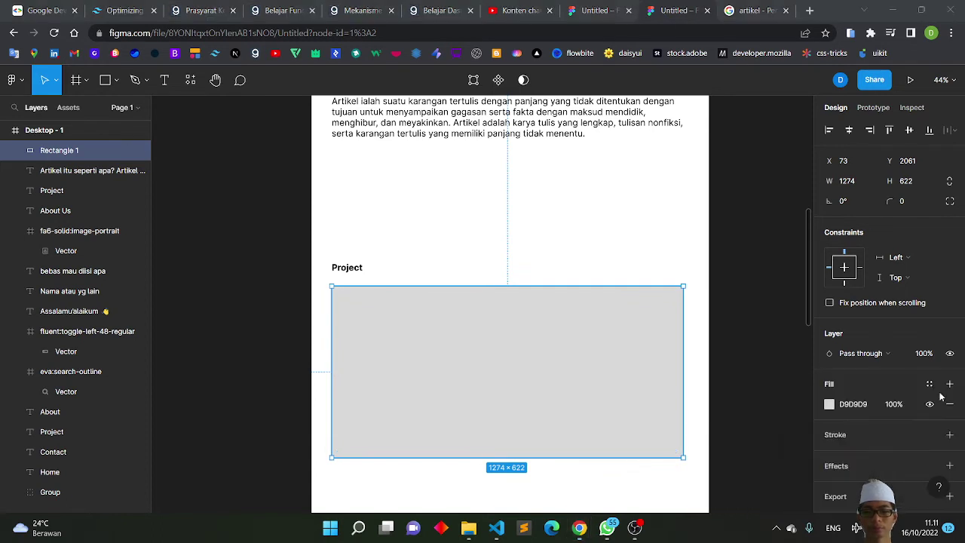
click(82, 157)
click(126, 151)
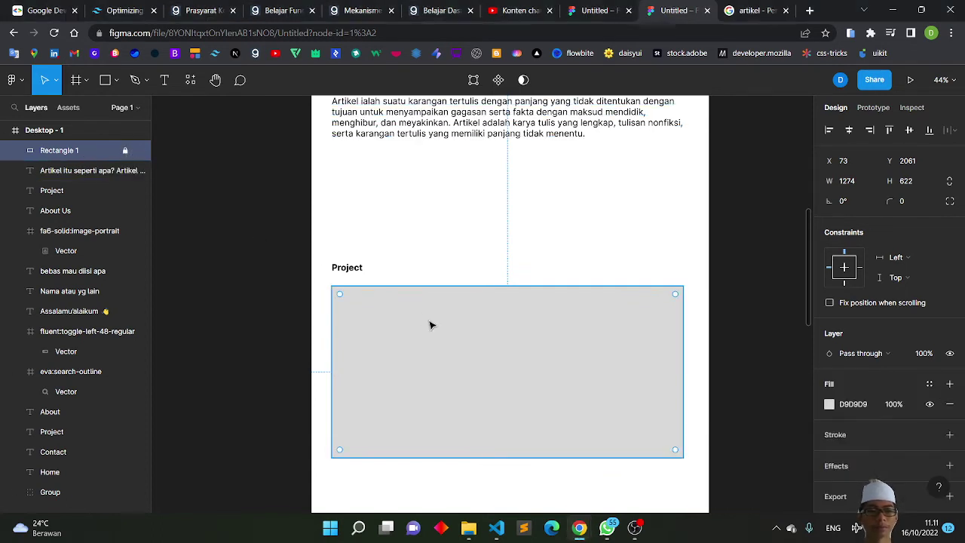
scroll(431, 325, down, 2)
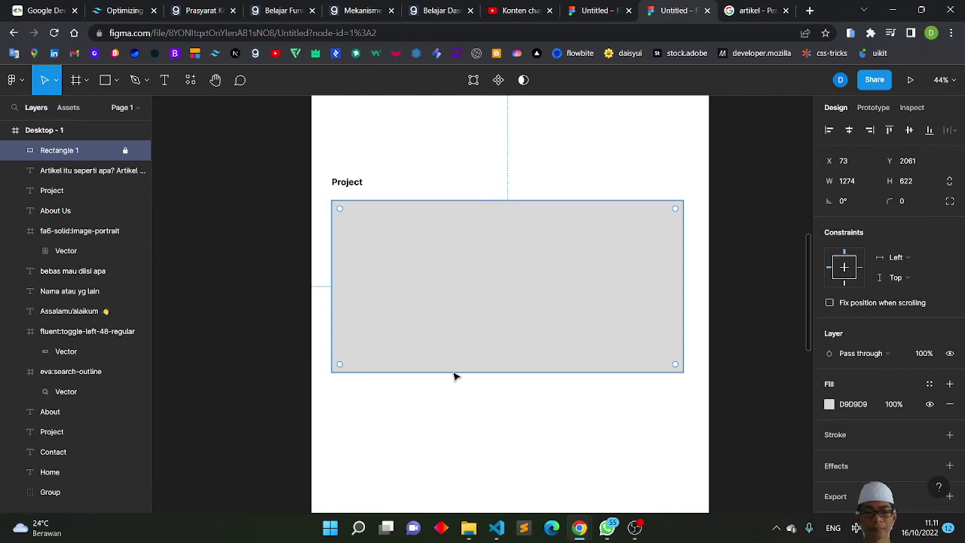
click(126, 151)
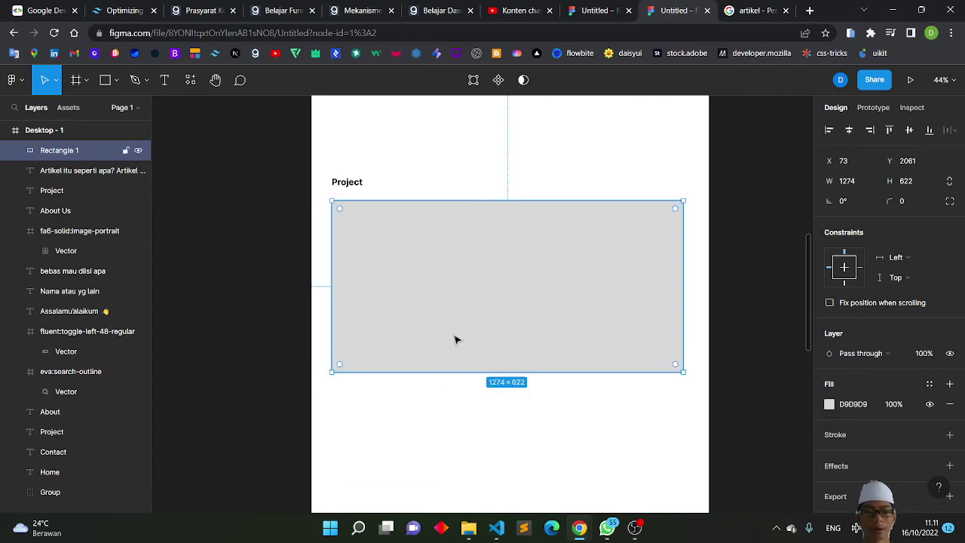
drag(514, 370, 519, 447)
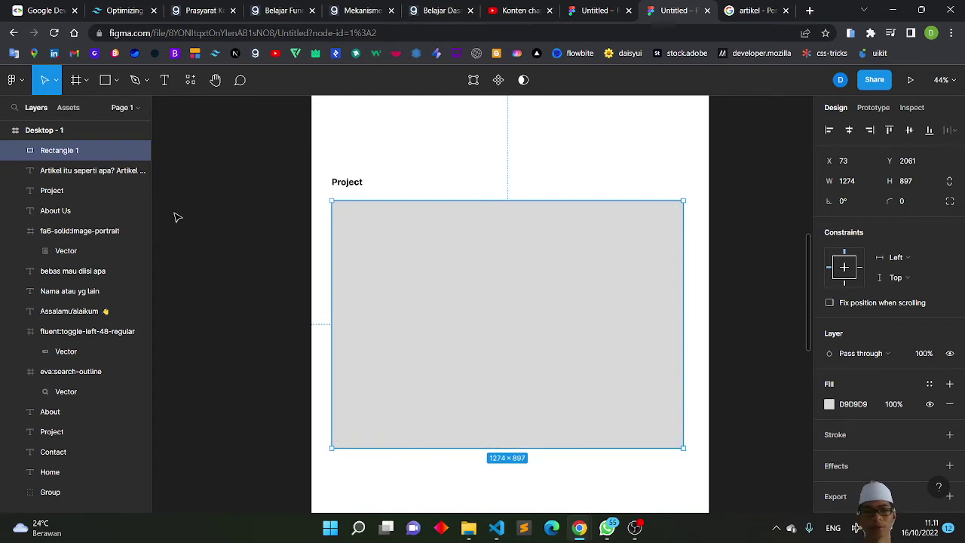
click(434, 176)
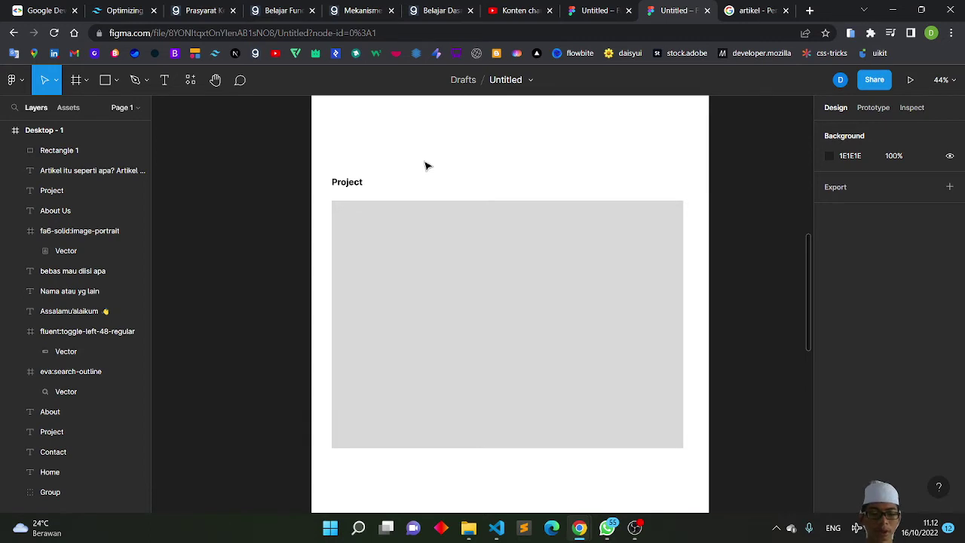
Launch the Iconify plugin and scroll through its 'image' icon results.
key(shift+i)
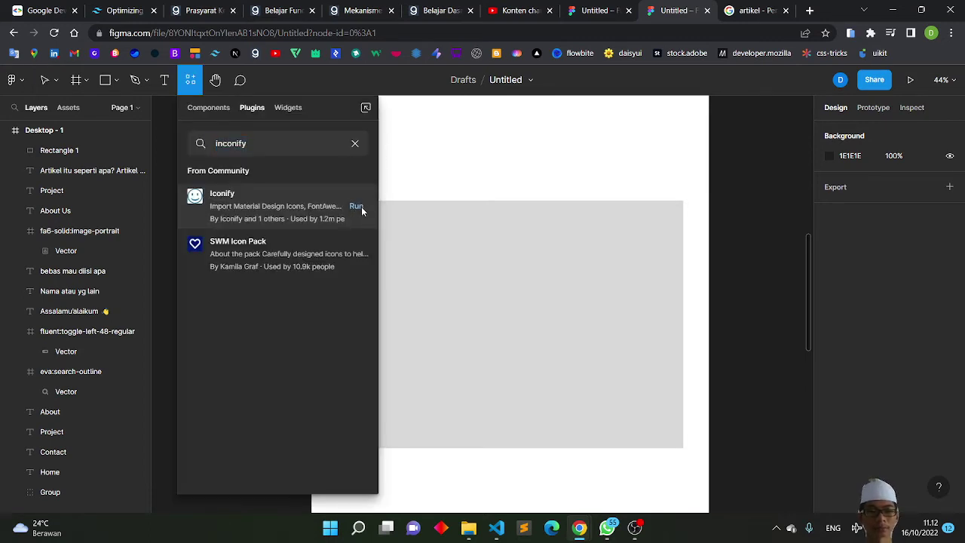
click(361, 207)
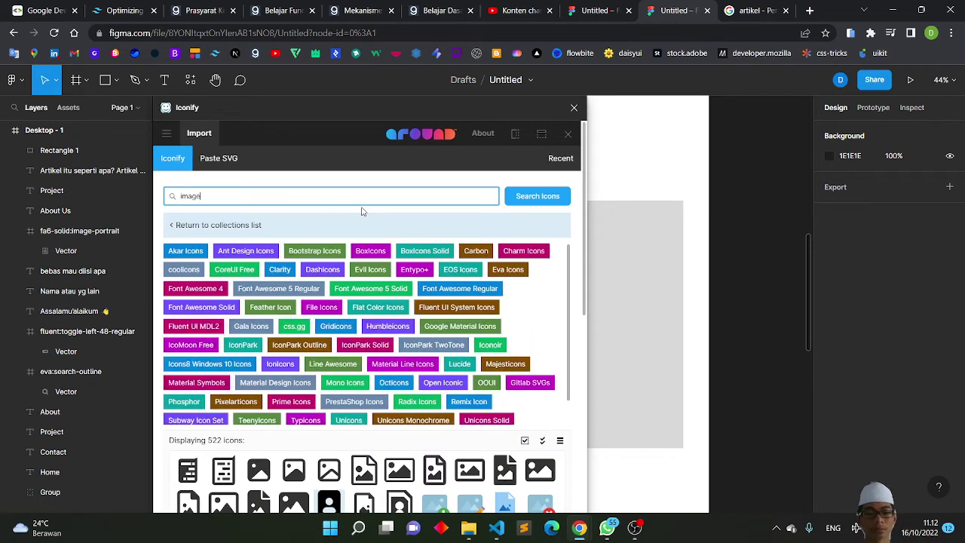
scroll(389, 346, down, 1)
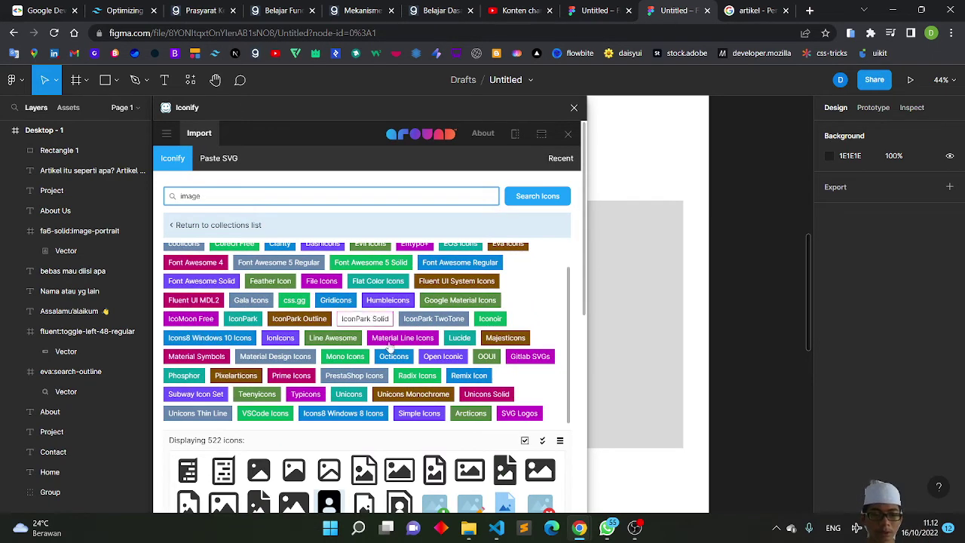
scroll(365, 414, down, 5)
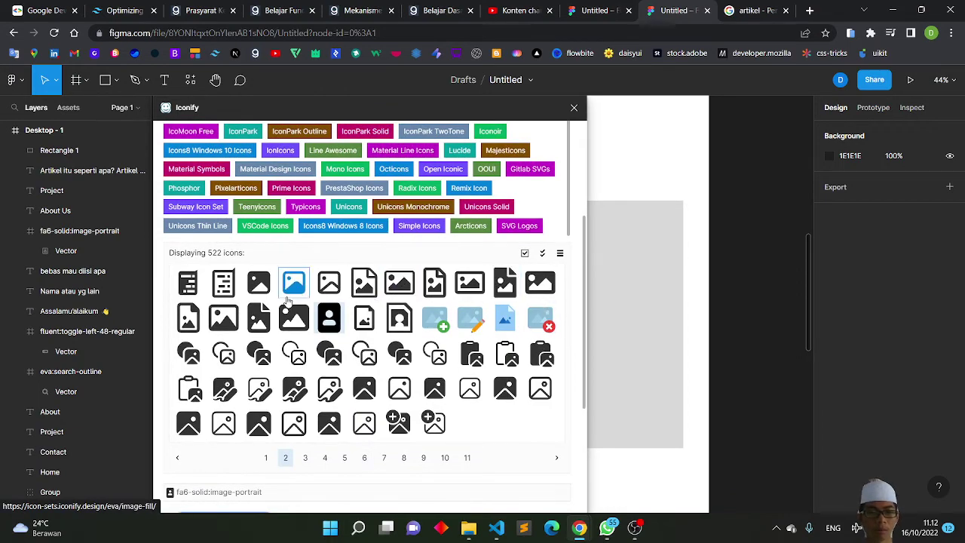
scroll(362, 271, up, 3)
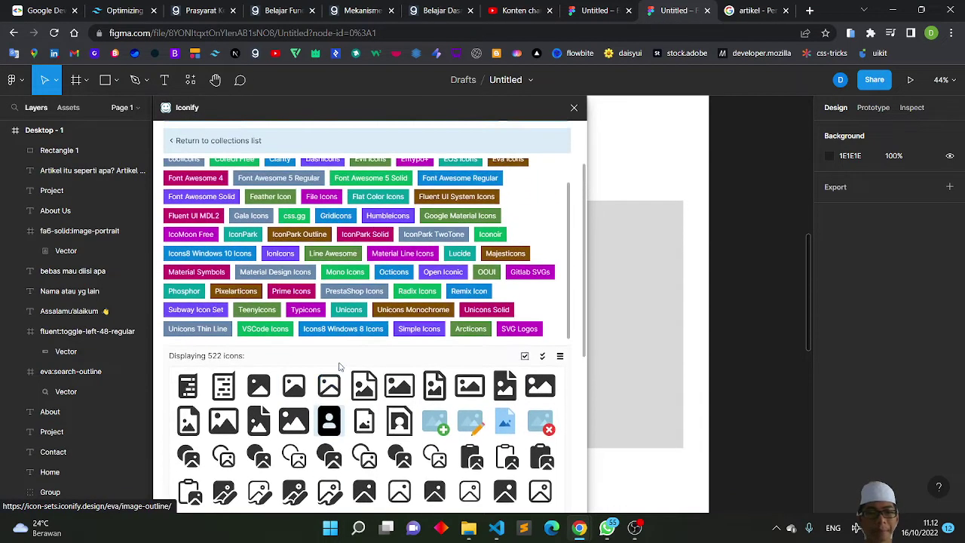
scroll(422, 249, up, 1)
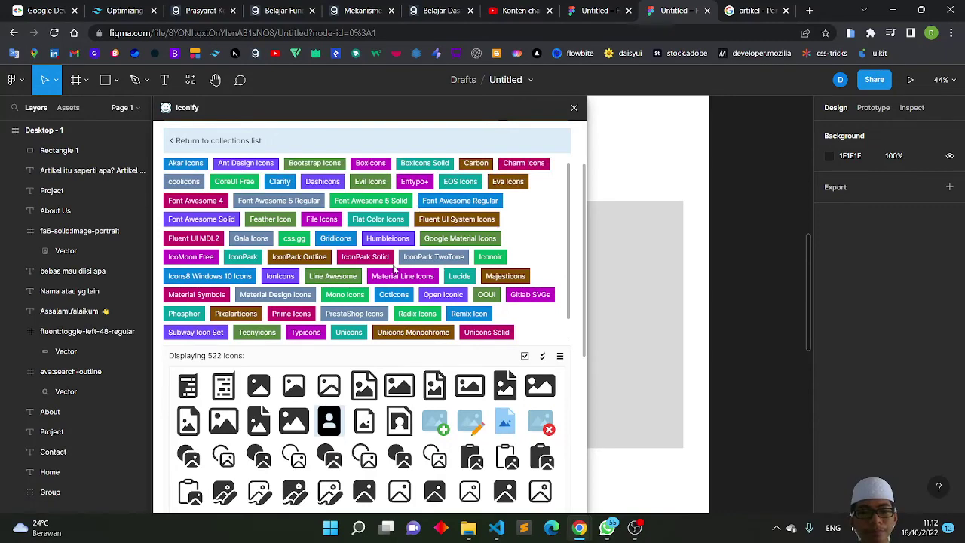
Look through the Carbon collection, then the coolicons collection.
click(480, 168)
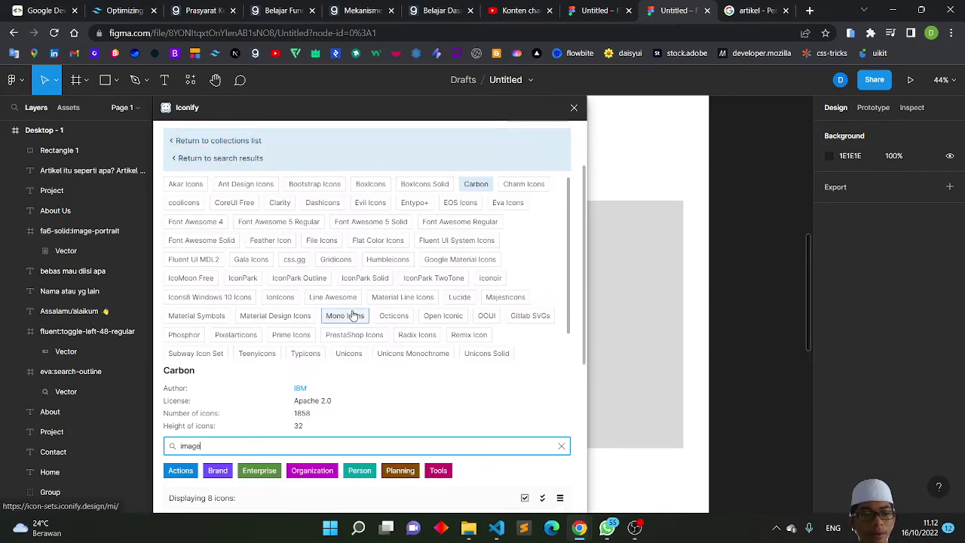
scroll(353, 315, down, 1)
scroll(355, 312, up, 1)
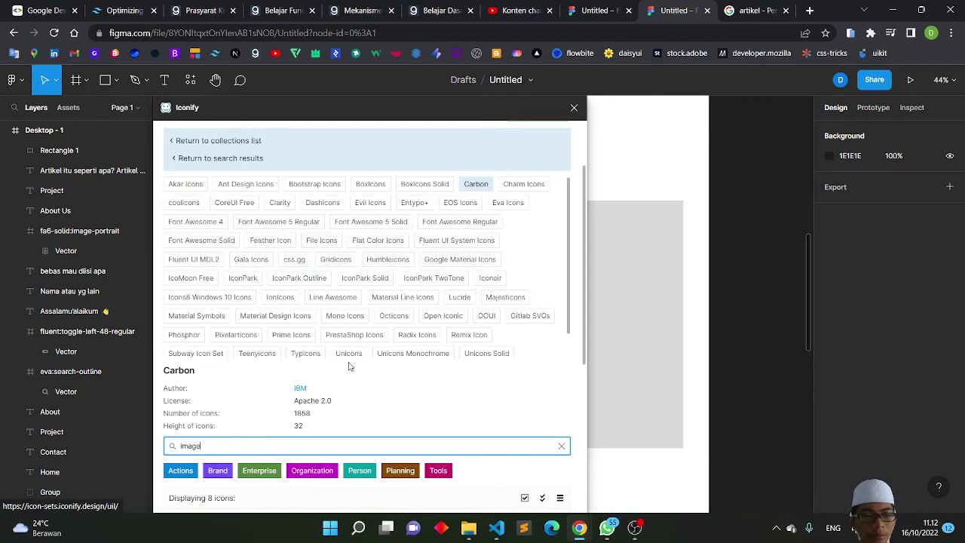
click(196, 205)
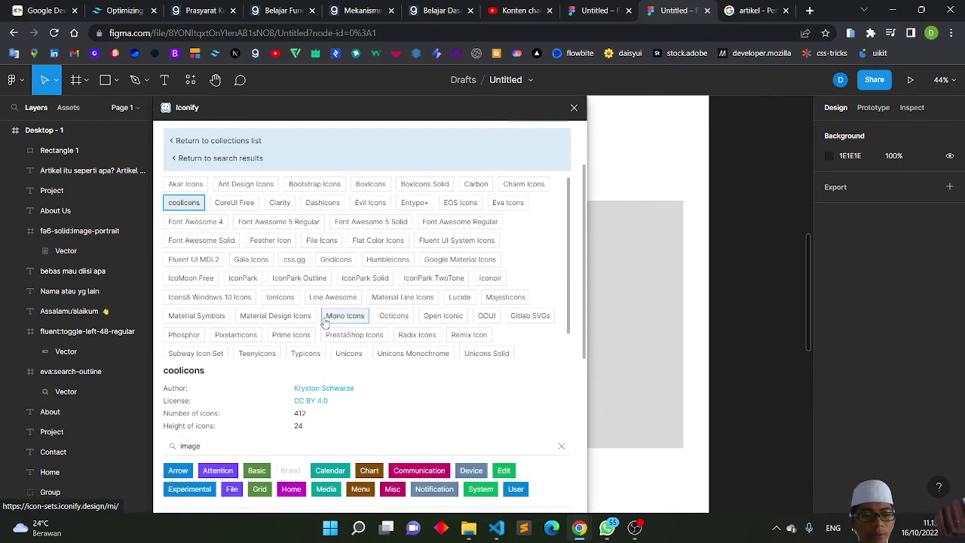
scroll(324, 322, down, 1)
scroll(324, 322, up, 1)
Return to Carbon and filter its icons by the Actions, Enterprise and Organization categories.
click(475, 184)
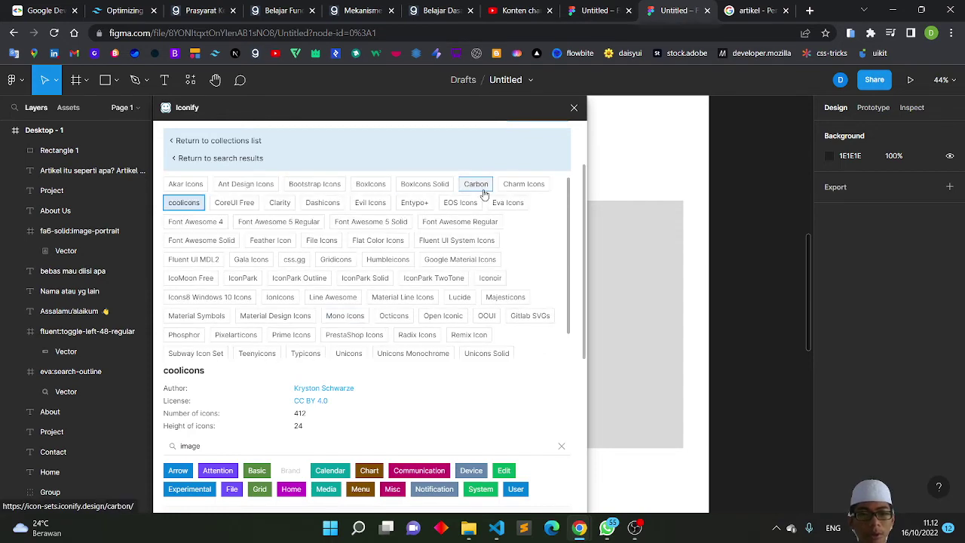
scroll(391, 301, down, 4)
scroll(302, 339, down, 1)
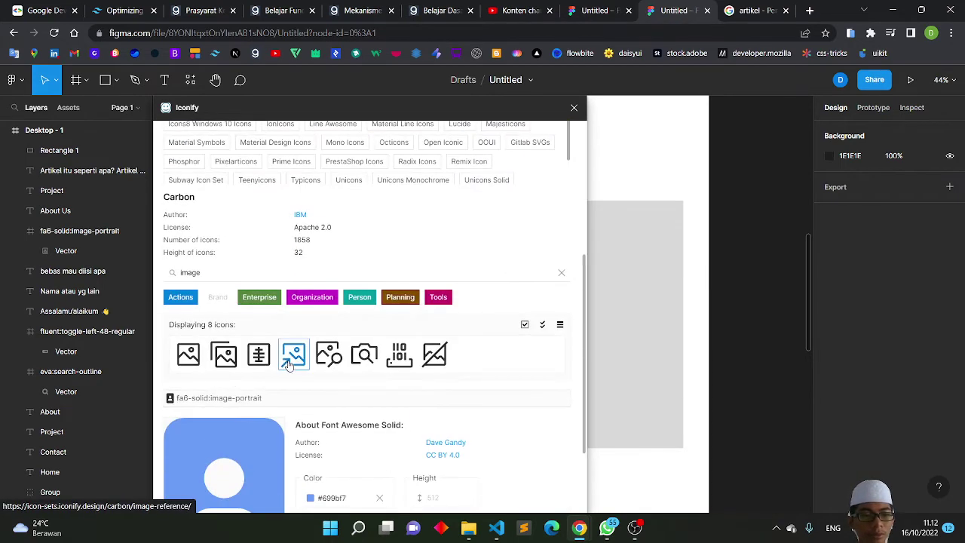
click(181, 300)
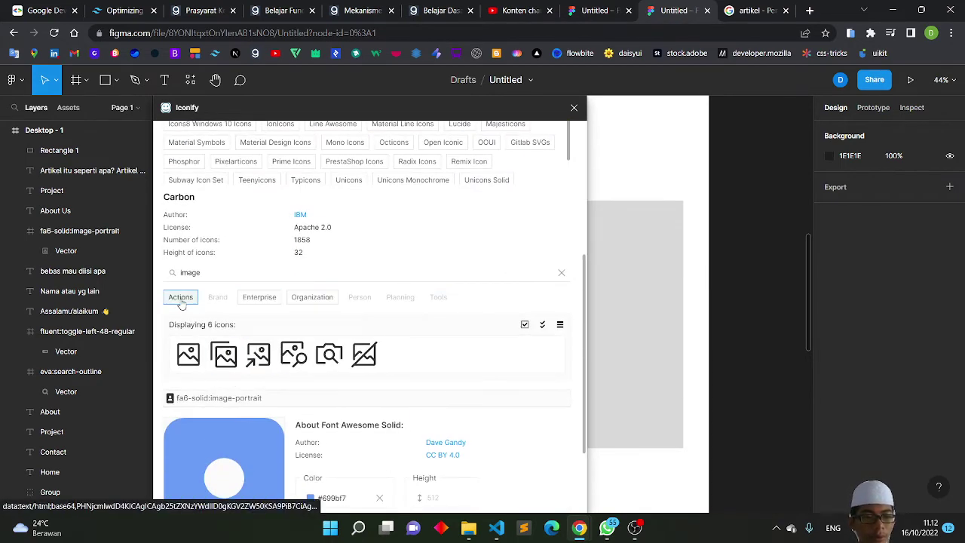
click(250, 300)
click(312, 299)
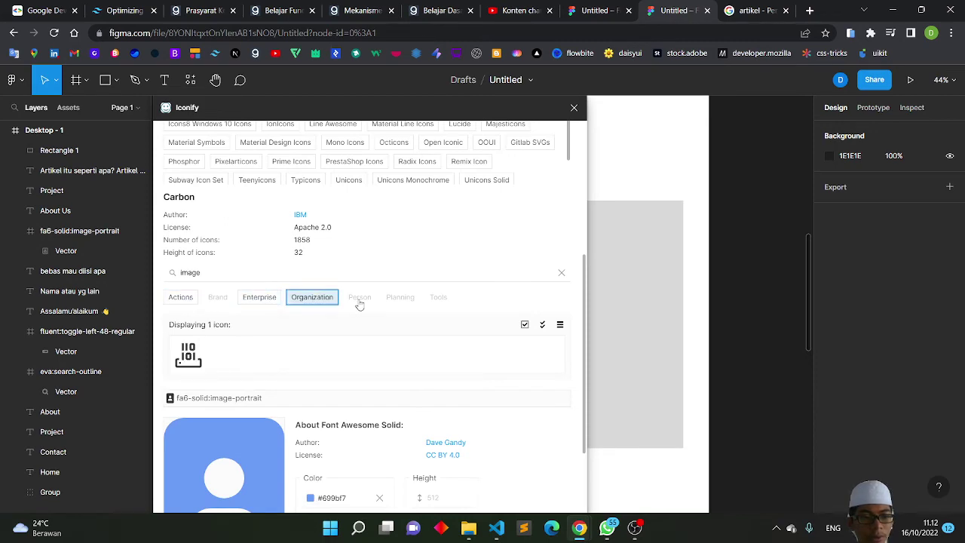
Select the Icons8 Windows 10 Icons collection and view its single 'image' icon.
scroll(409, 303, up, 5)
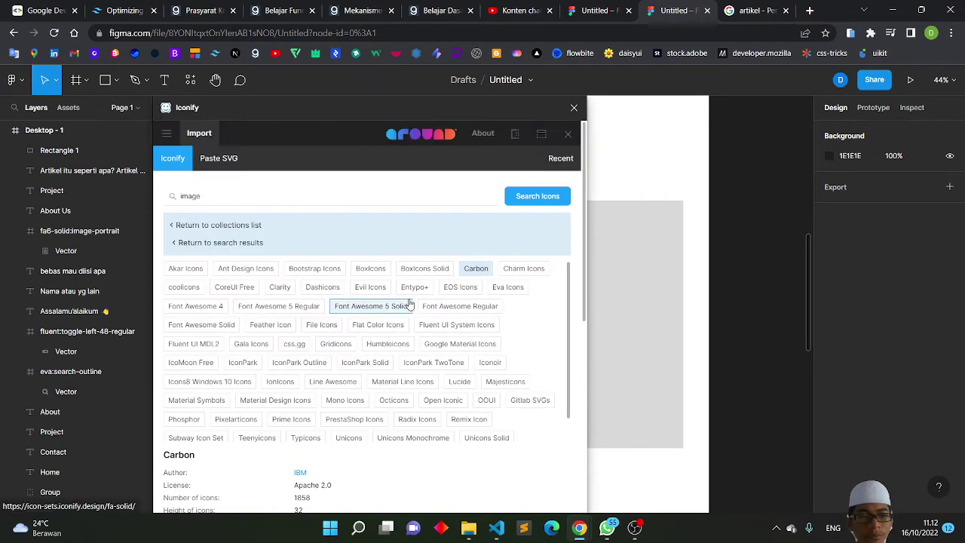
click(223, 381)
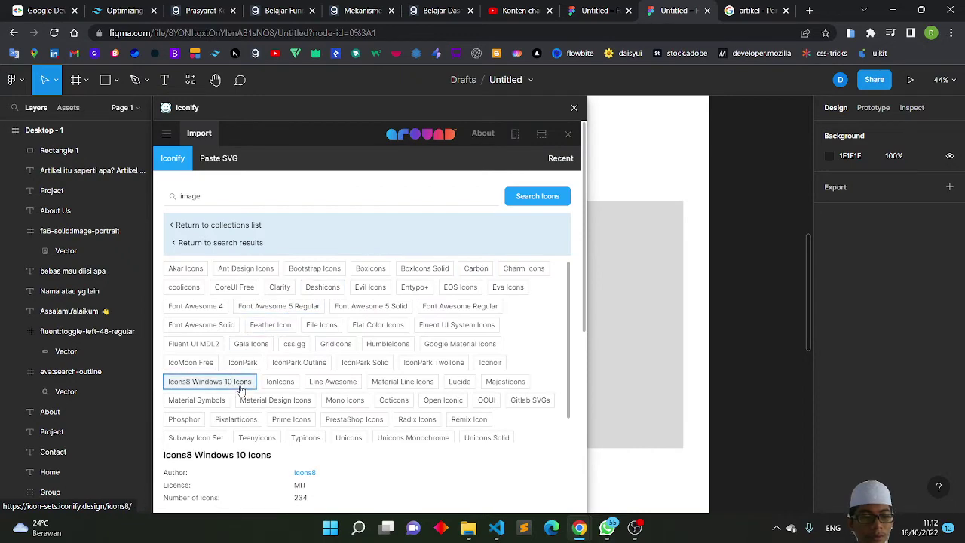
scroll(239, 389, down, 1)
scroll(239, 390, down, 5)
scroll(238, 386, down, 3)
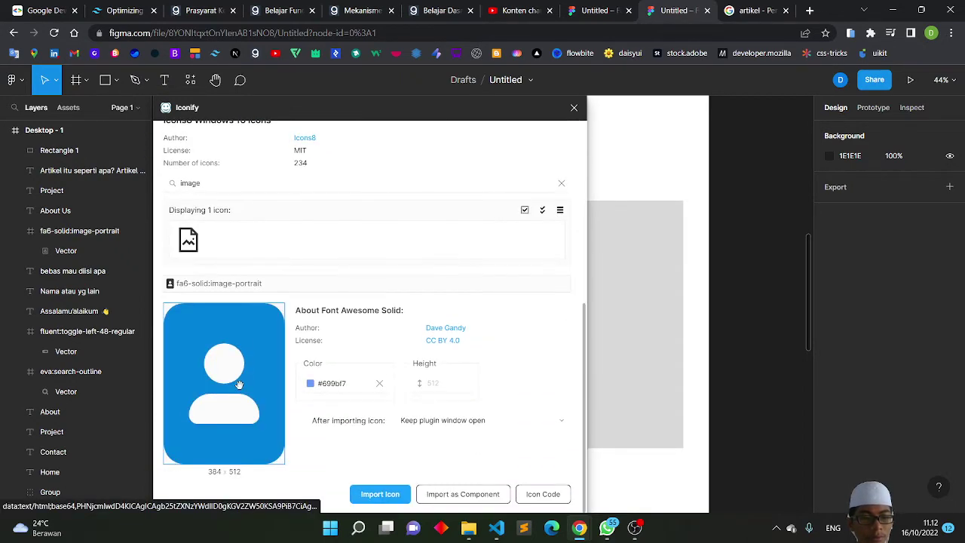
scroll(238, 386, up, 3)
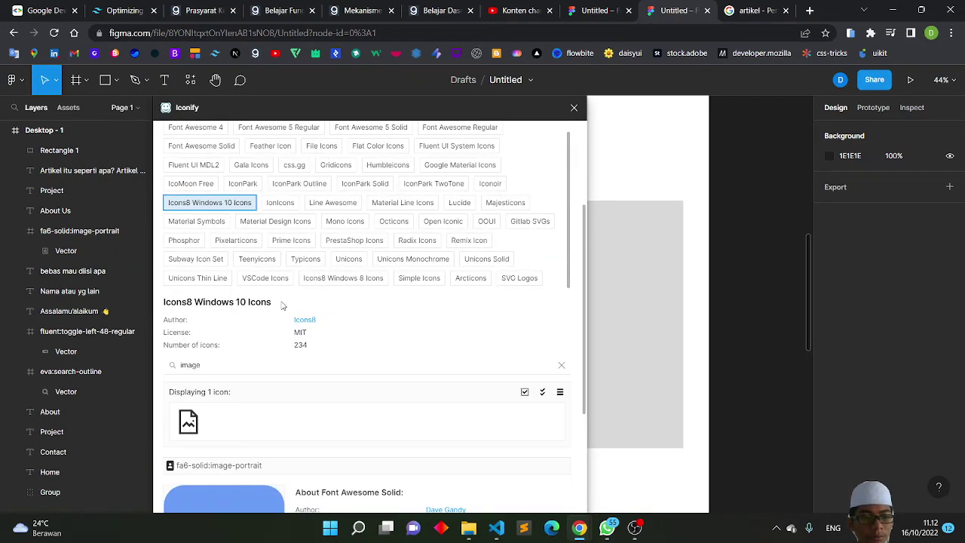
Clear the search so all 234 Icons8 Windows 10 icons are listed.
click(561, 365)
scroll(368, 366, down, 3)
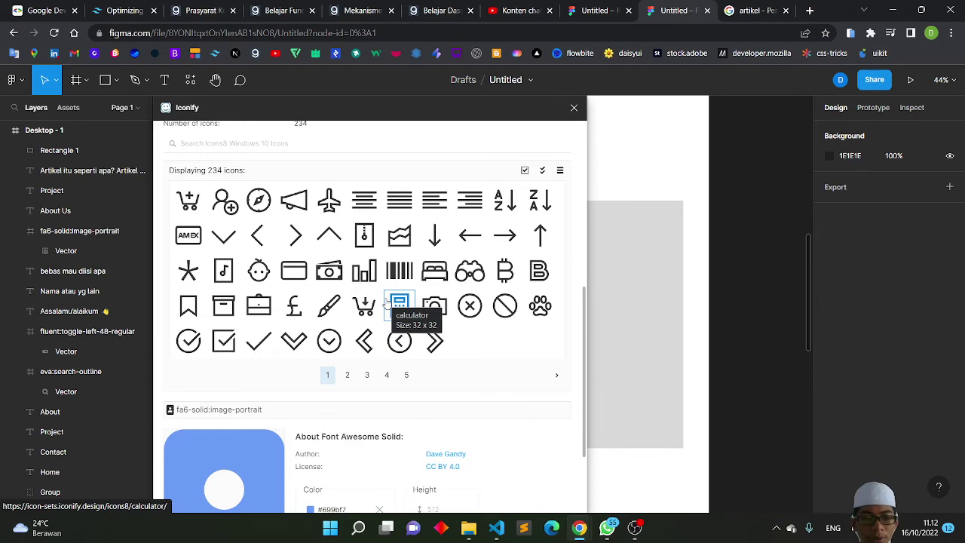
scroll(311, 219, up, 4)
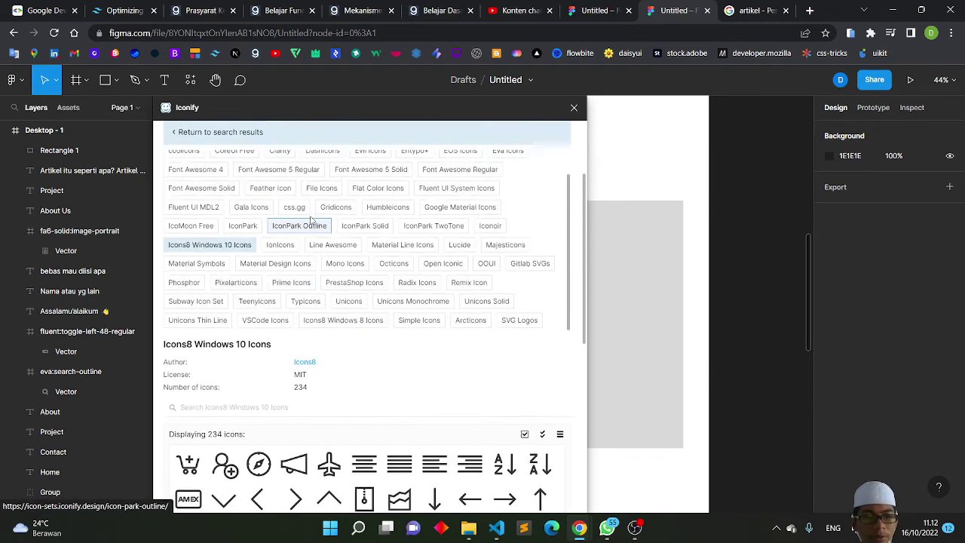
scroll(301, 392, down, 3)
scroll(400, 452, down, 1)
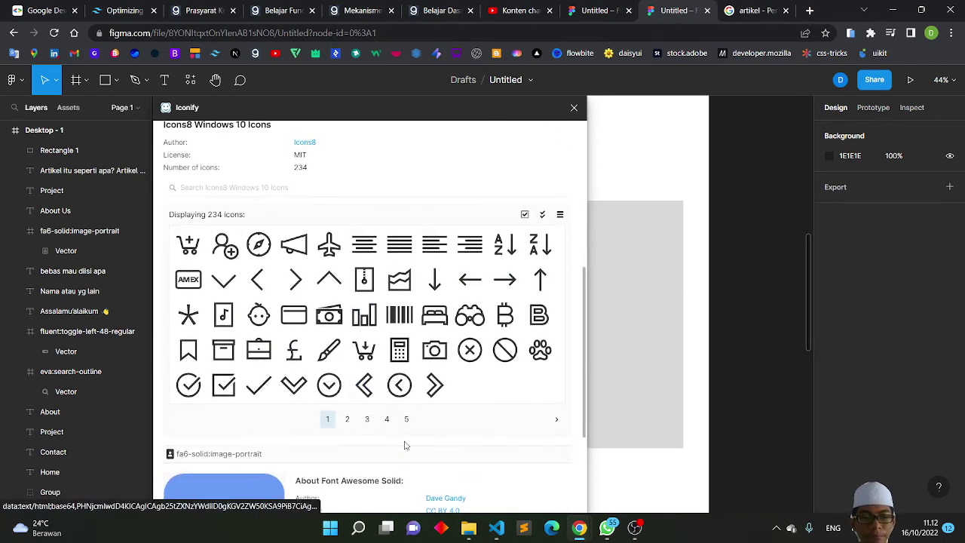
Browse results pages 5, 2, 3, 4 and 5, settling on page 4 with the QR-code icon.
click(405, 418)
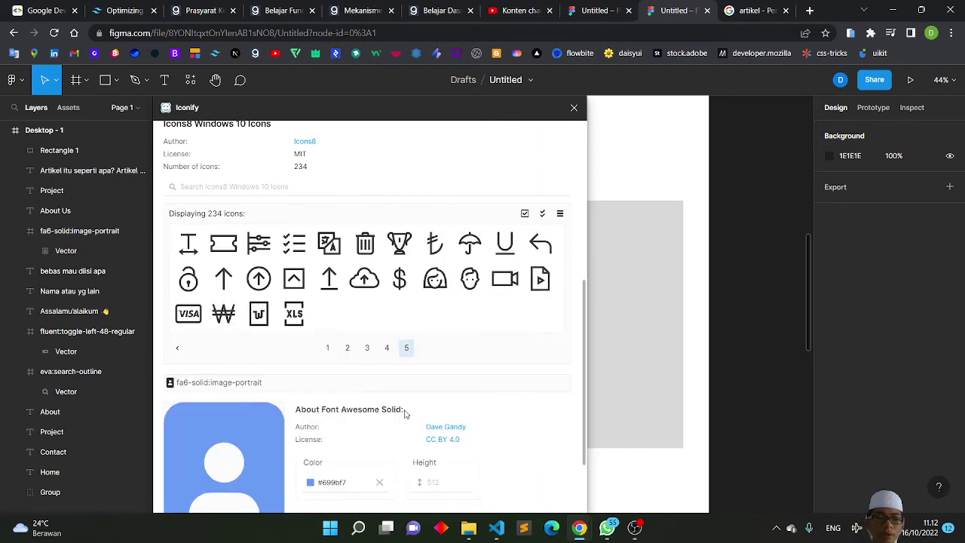
scroll(352, 345, up, 3)
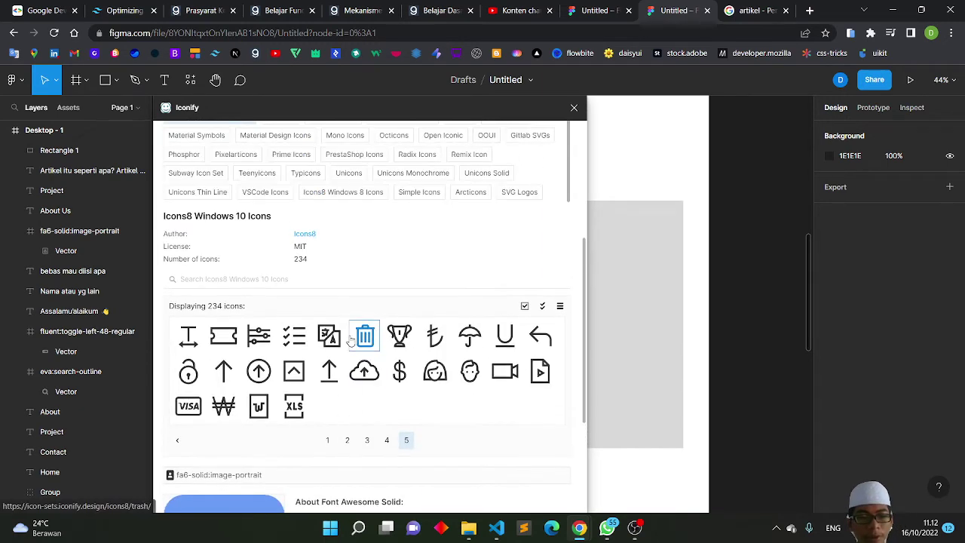
click(346, 462)
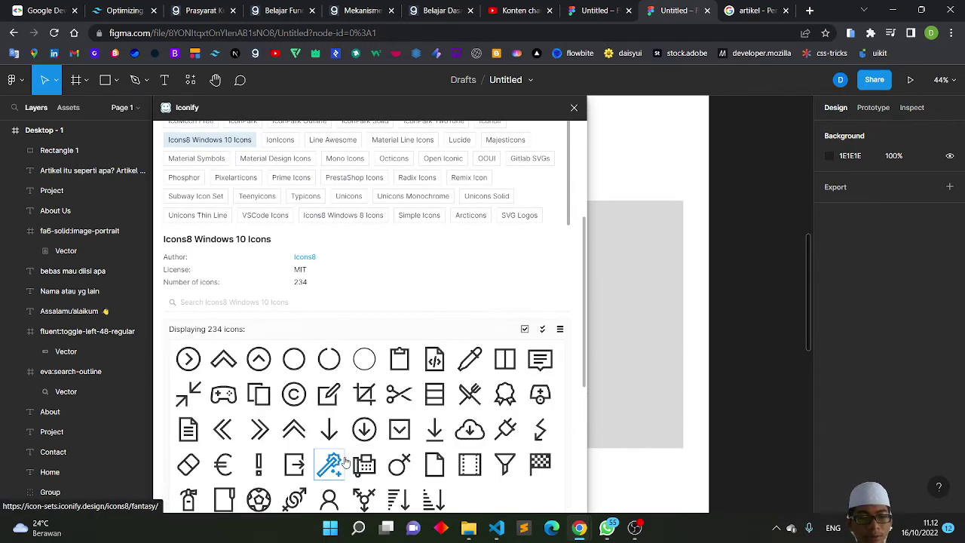
scroll(354, 461, down, 2)
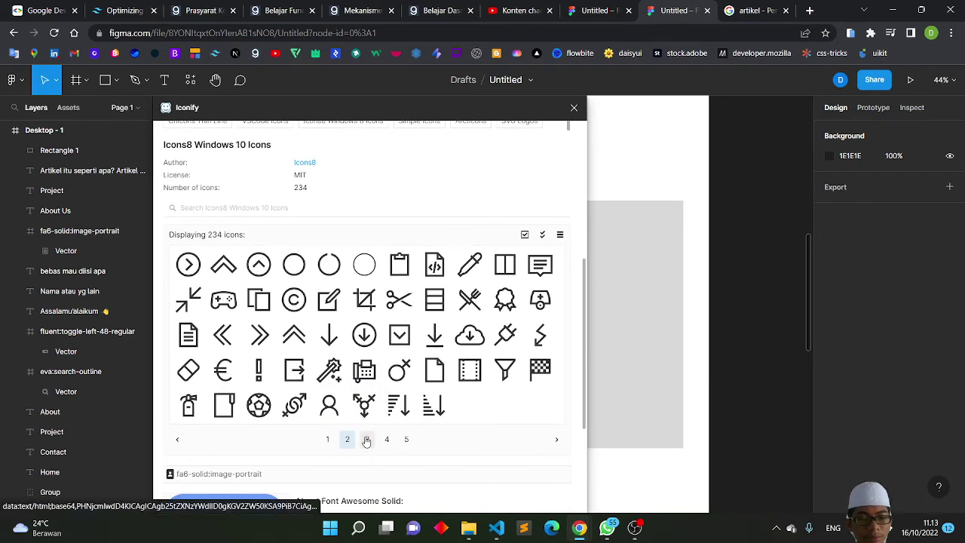
click(367, 440)
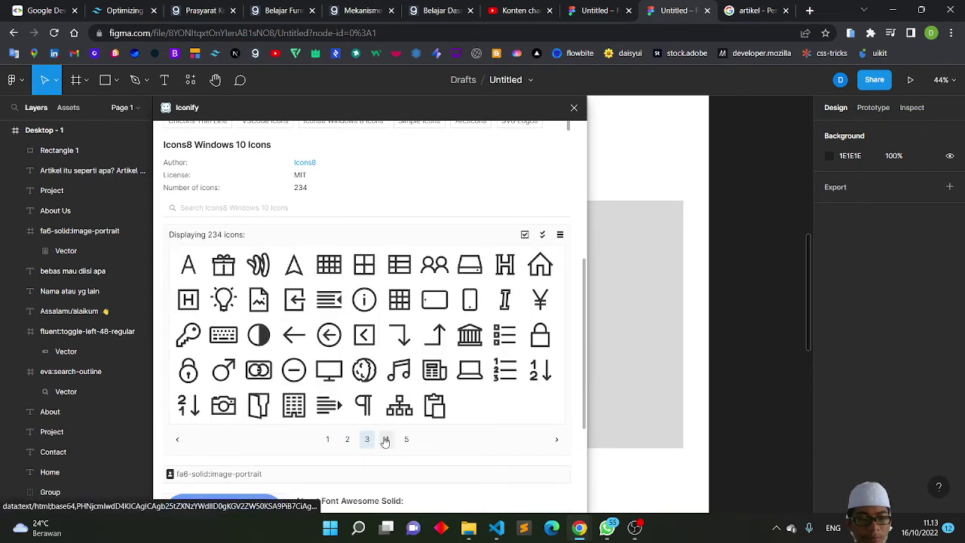
click(387, 444)
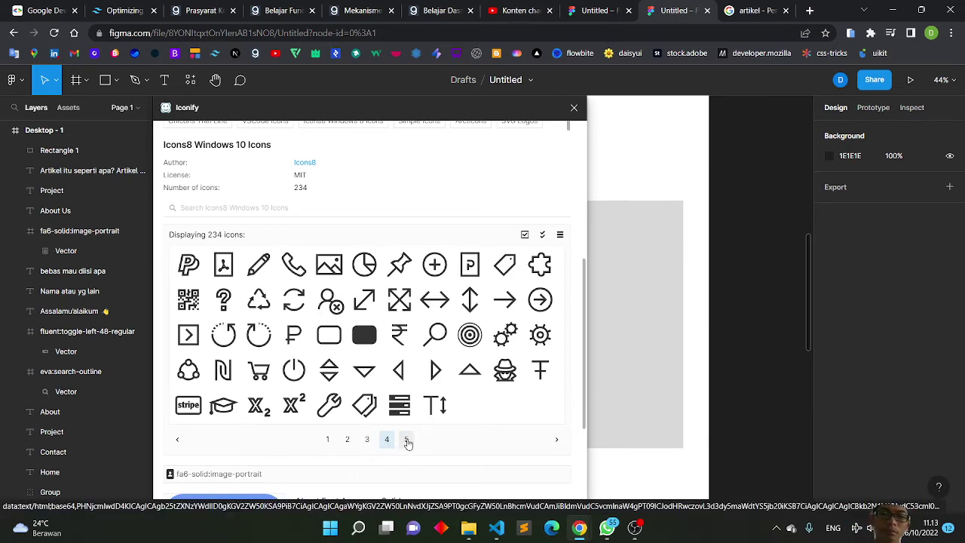
click(407, 441)
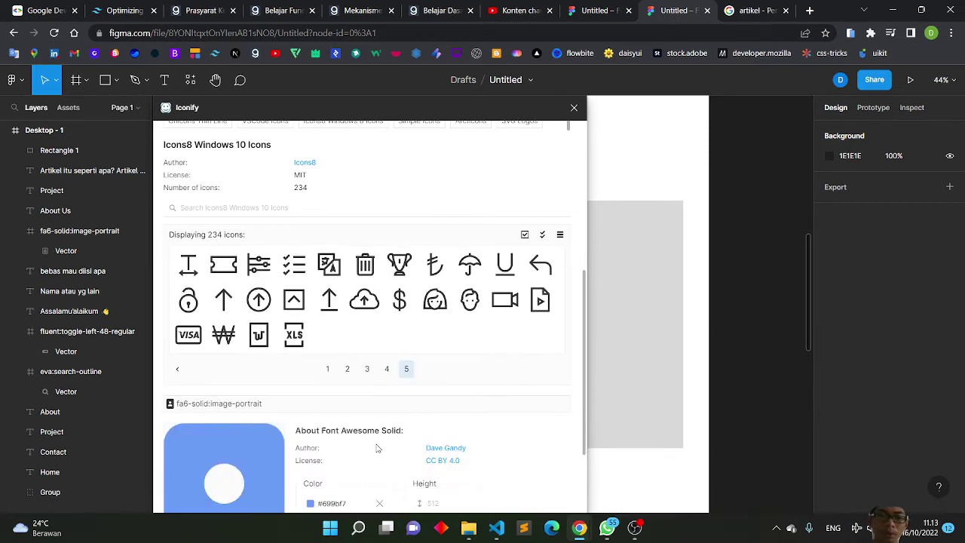
click(388, 369)
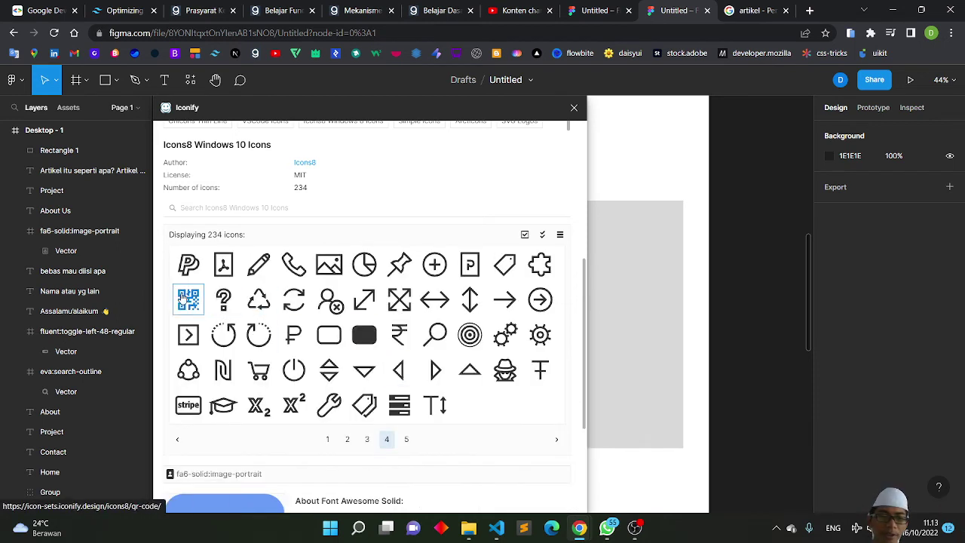
Place the QR-code icon at 134×132 in the gray panel at X 1193, Y 2805; try dragging the puzzle icon.
drag(189, 300, 609, 318)
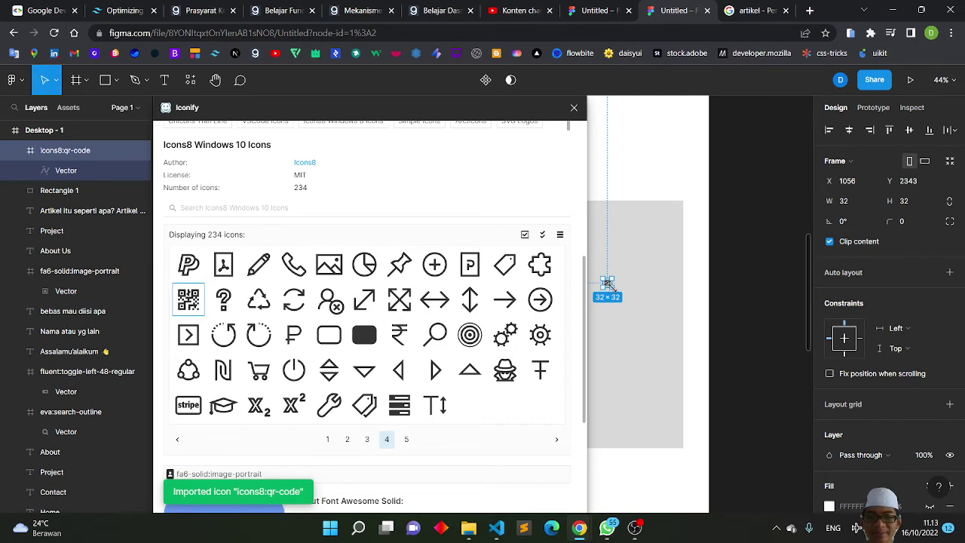
mouse_move(611, 287)
mouse_down()
mouse_move(639, 317)
mouse_move(663, 439)
mouse_up()
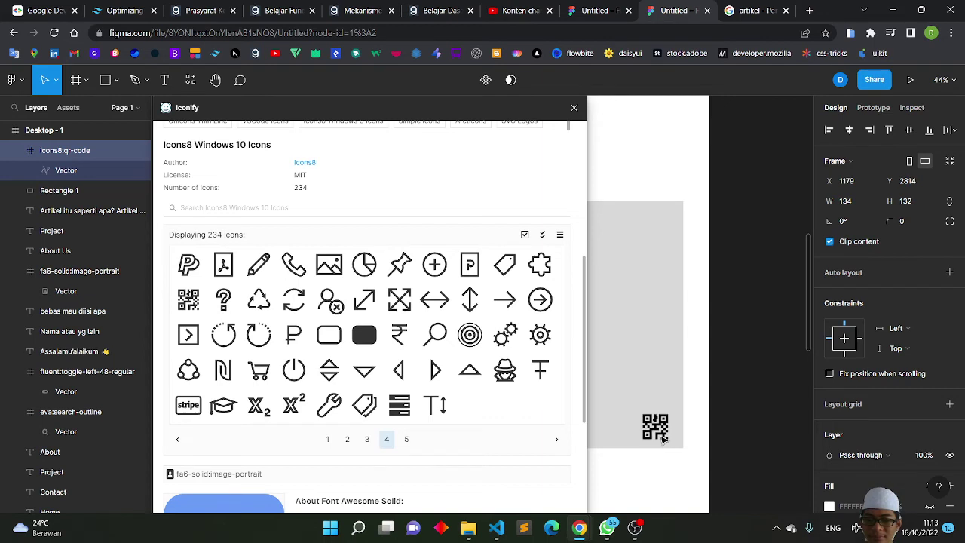
drag(663, 439, 667, 437)
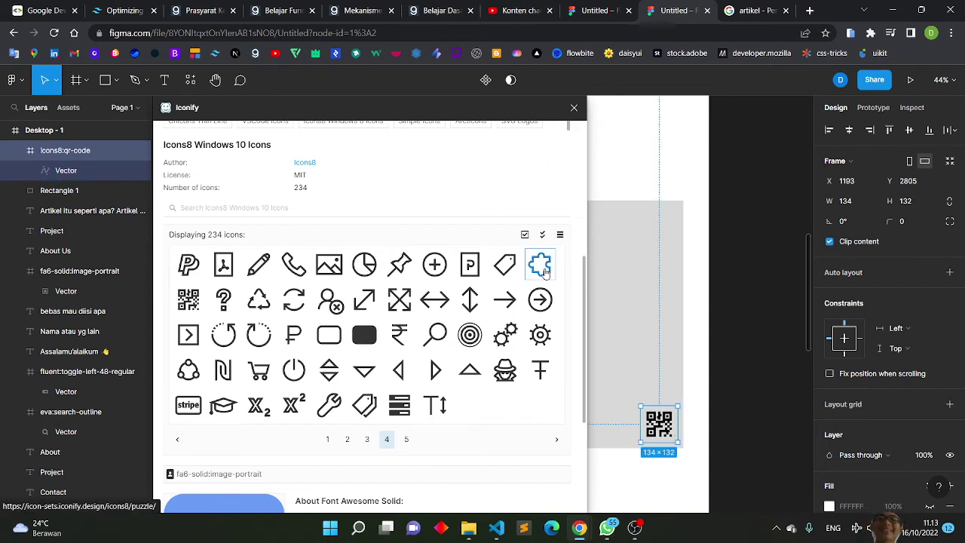
mouse_move(544, 271)
mouse_down()
mouse_move(643, 254)
mouse_move(531, 260)
mouse_up()
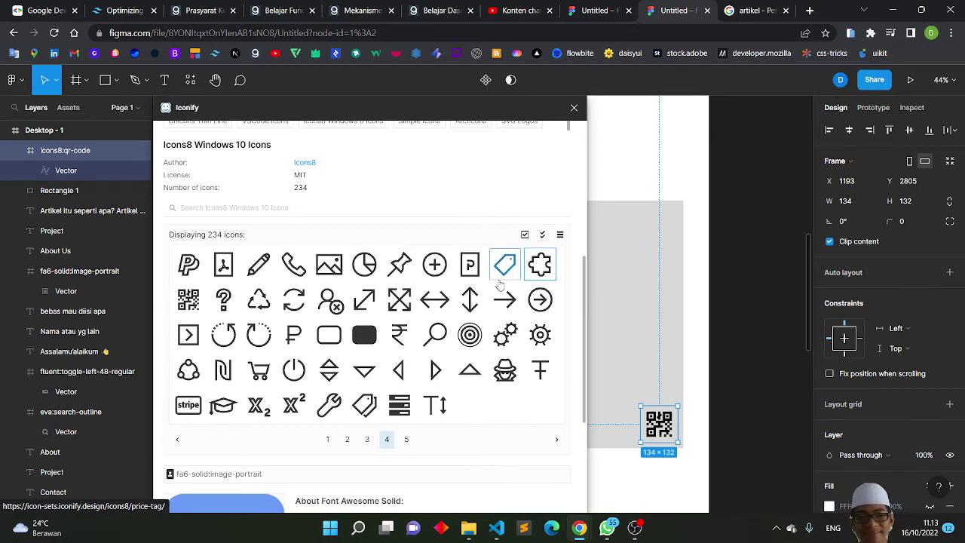
Open the IconPark collection and clear the search to list all 2658 icons.
scroll(329, 300, up, 5)
scroll(241, 301, up, 2)
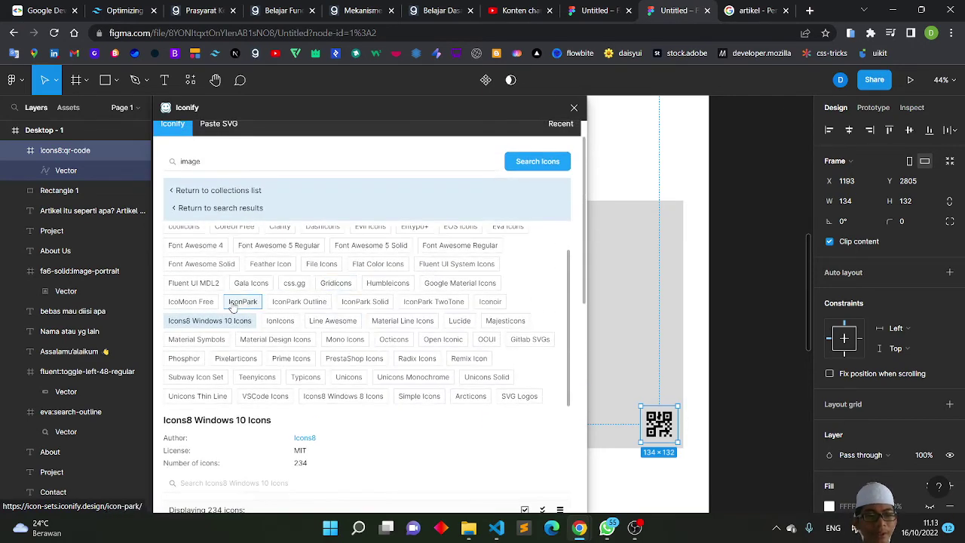
click(233, 303)
scroll(241, 301, down, 3)
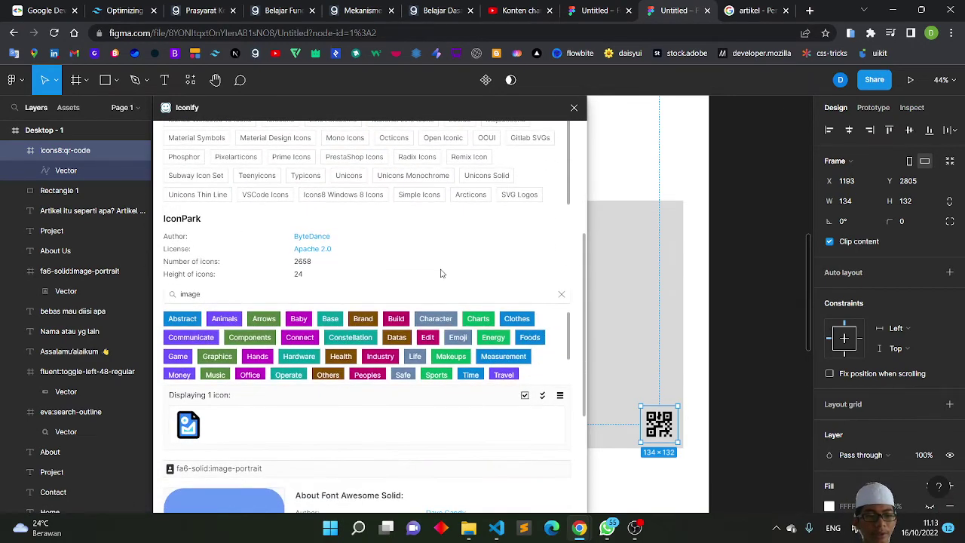
click(561, 295)
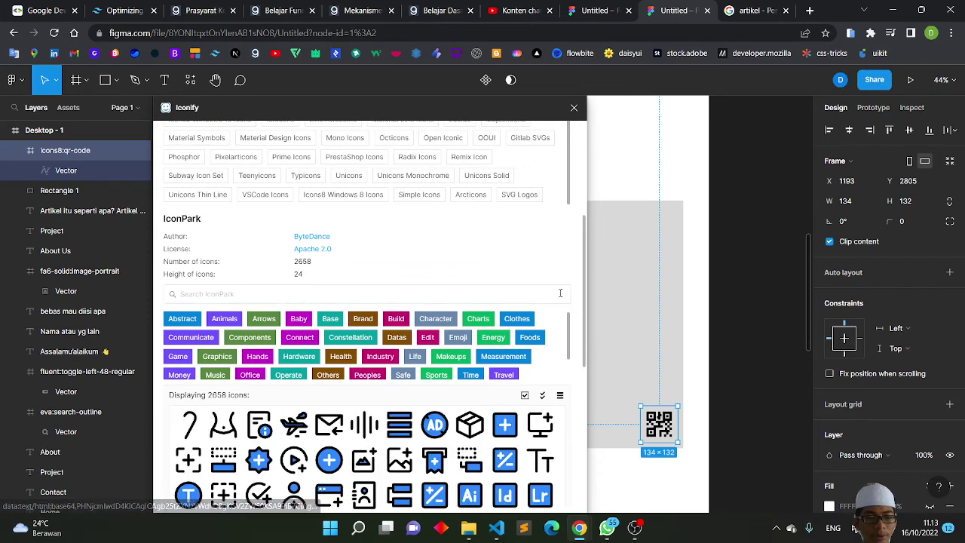
scroll(357, 446, down, 2)
scroll(357, 446, down, 1)
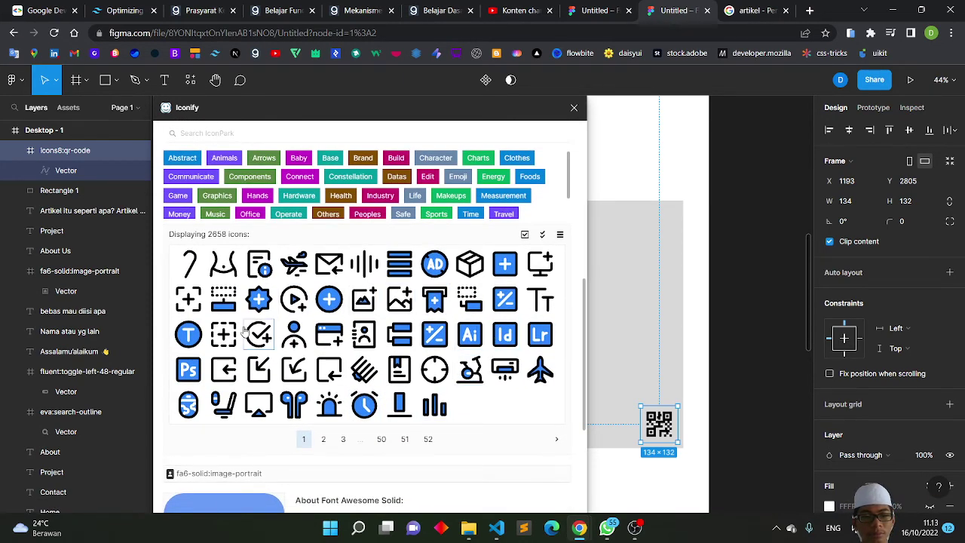
scroll(266, 360, down, 1)
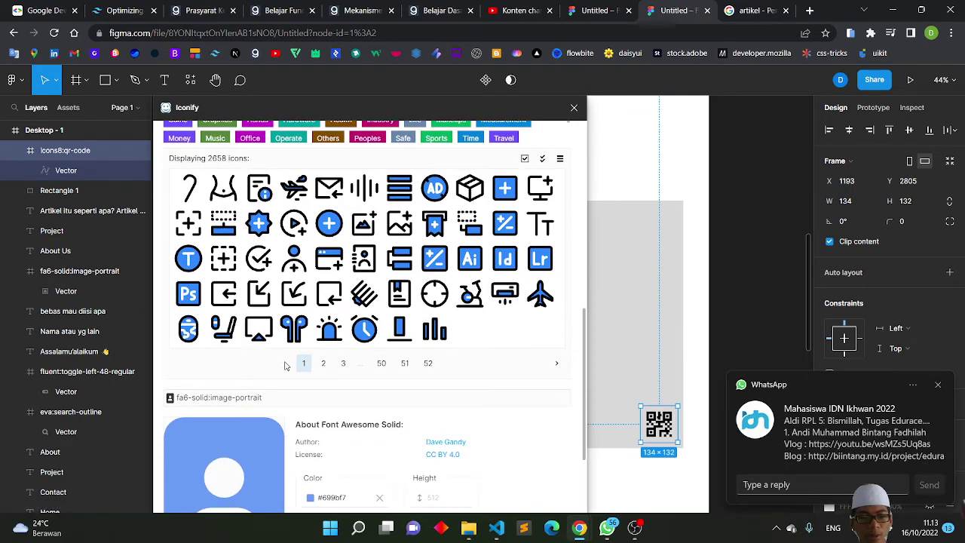
scroll(285, 365, up, 1)
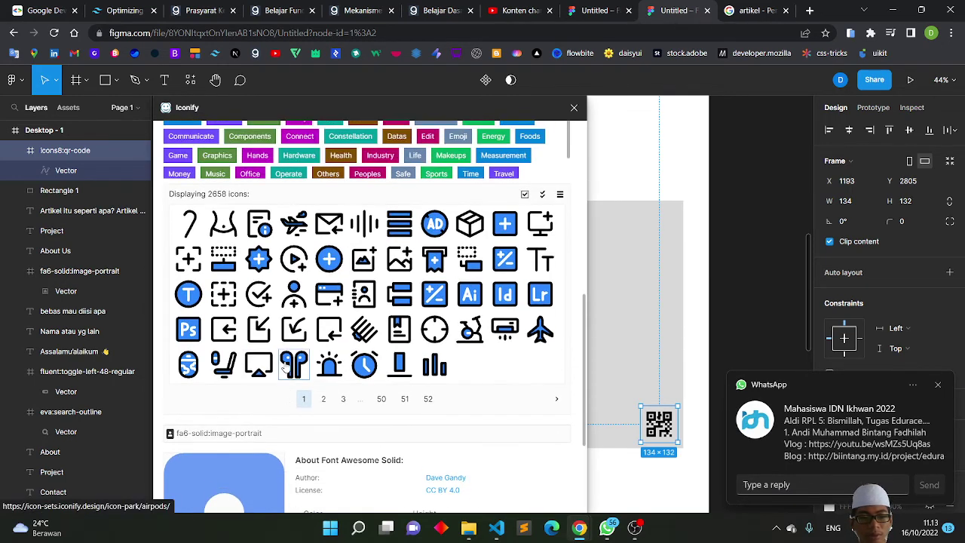
Page through IconPark results pages 2, 3, 4 and 5.
click(323, 399)
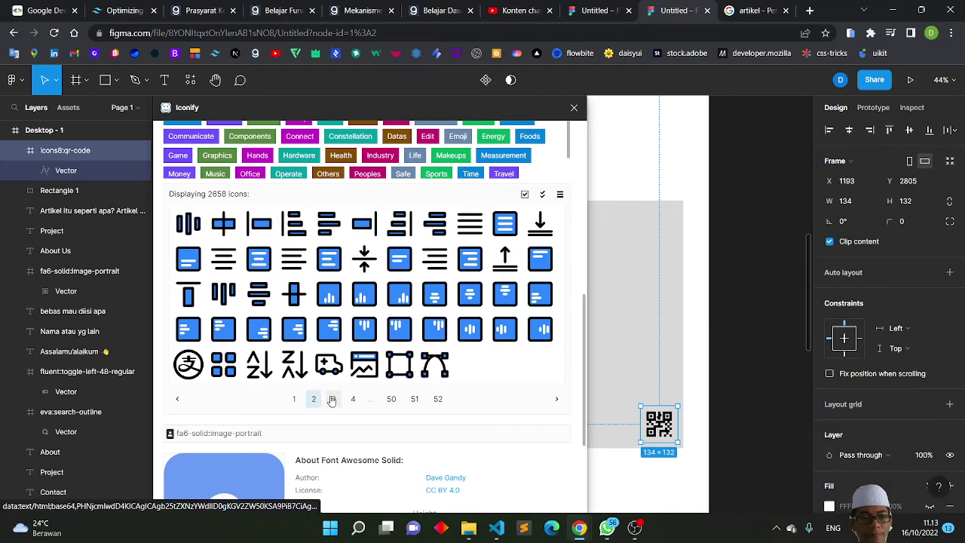
click(332, 399)
scroll(331, 400, up, 2)
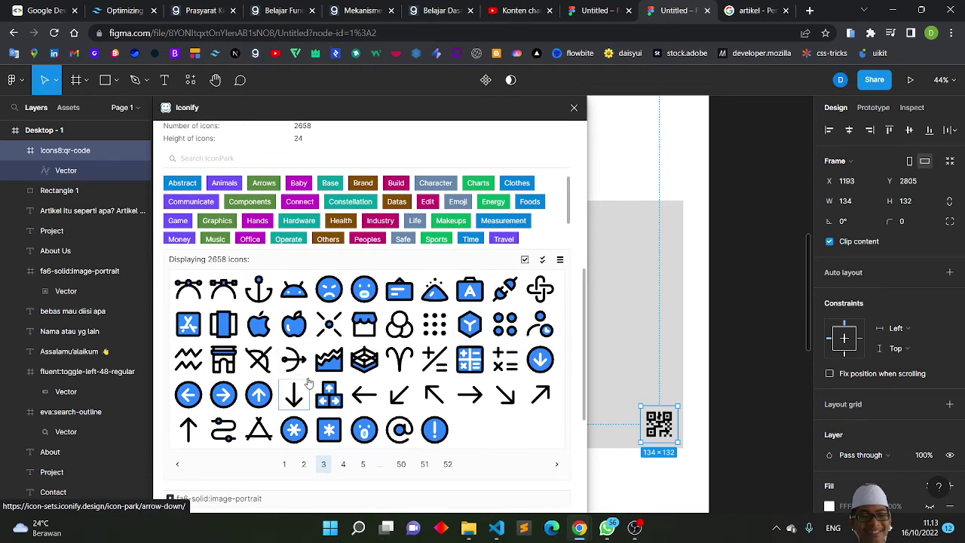
scroll(307, 382, up, 1)
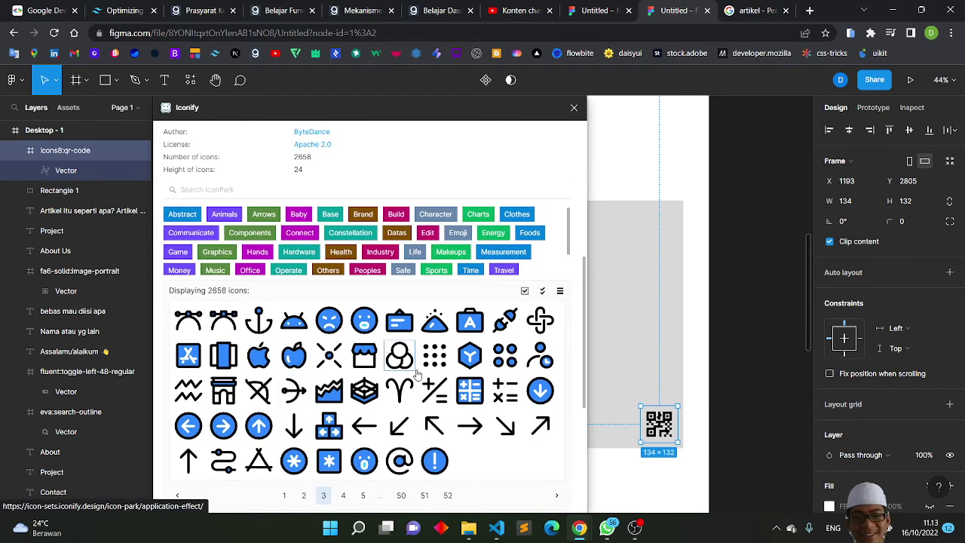
scroll(444, 367, down, 2)
scroll(443, 367, down, 1)
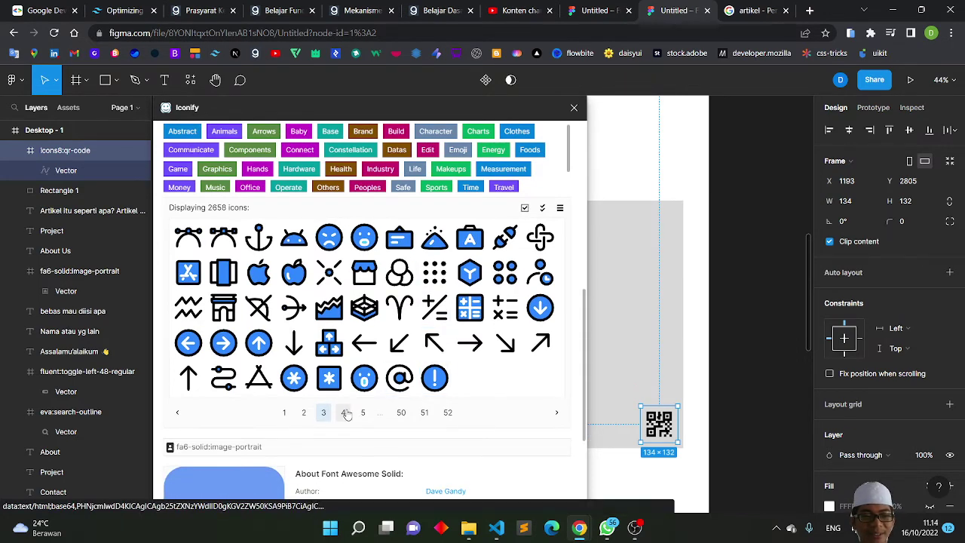
click(344, 413)
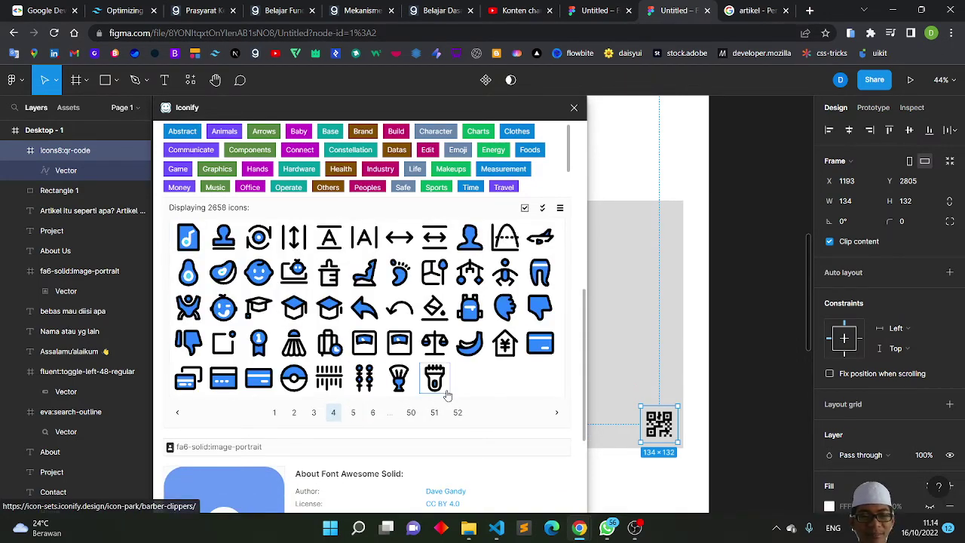
scroll(431, 386, up, 1)
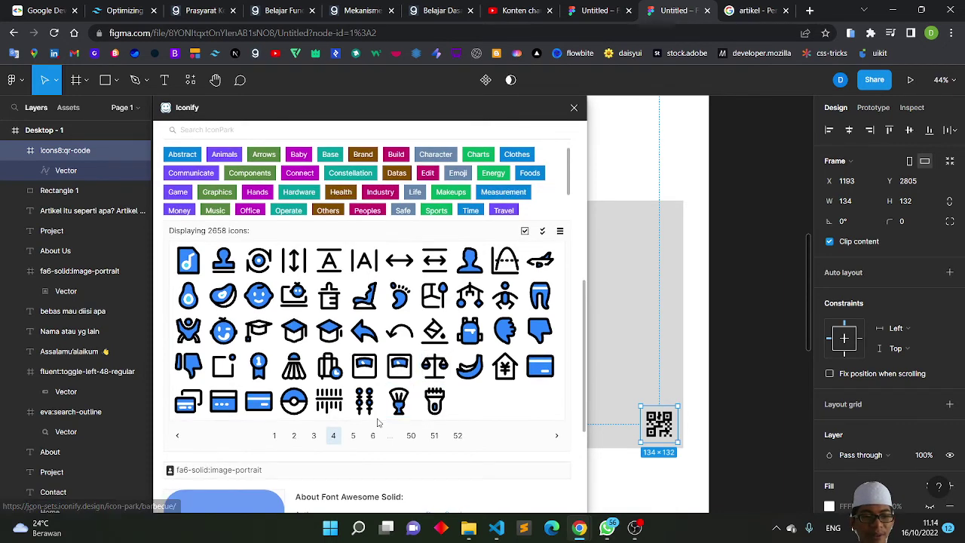
click(352, 435)
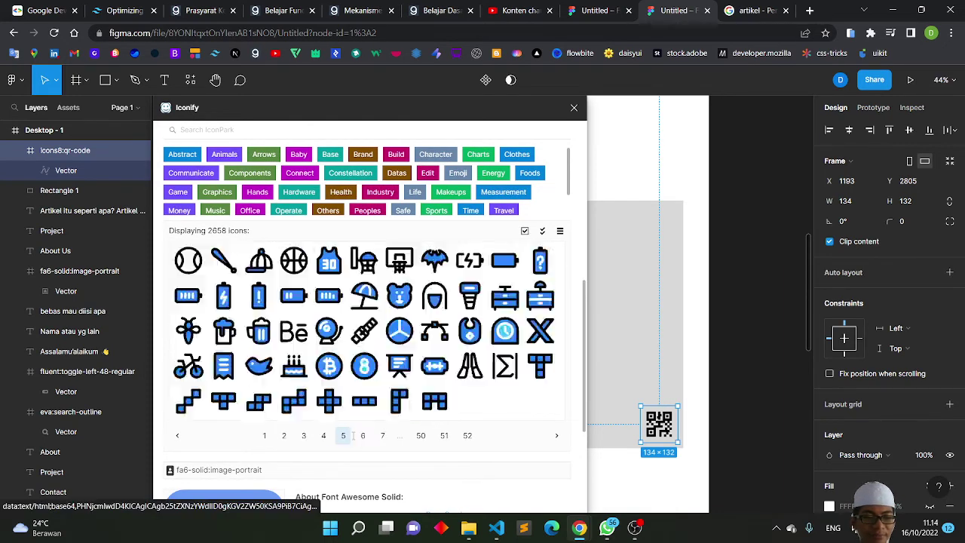
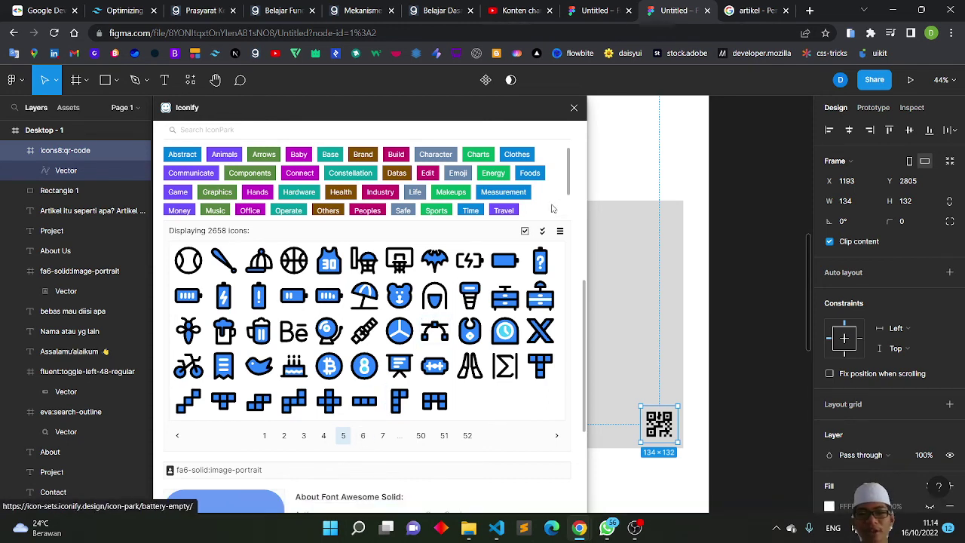
Relaunch the Iconify plugin and search for 'image' icons, listing 104 results.
click(572, 108)
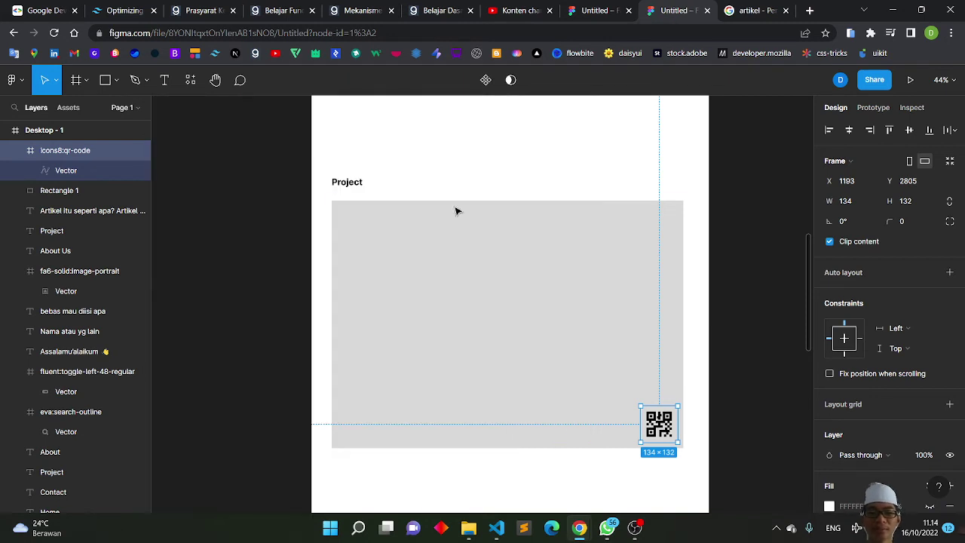
key(shift+i)
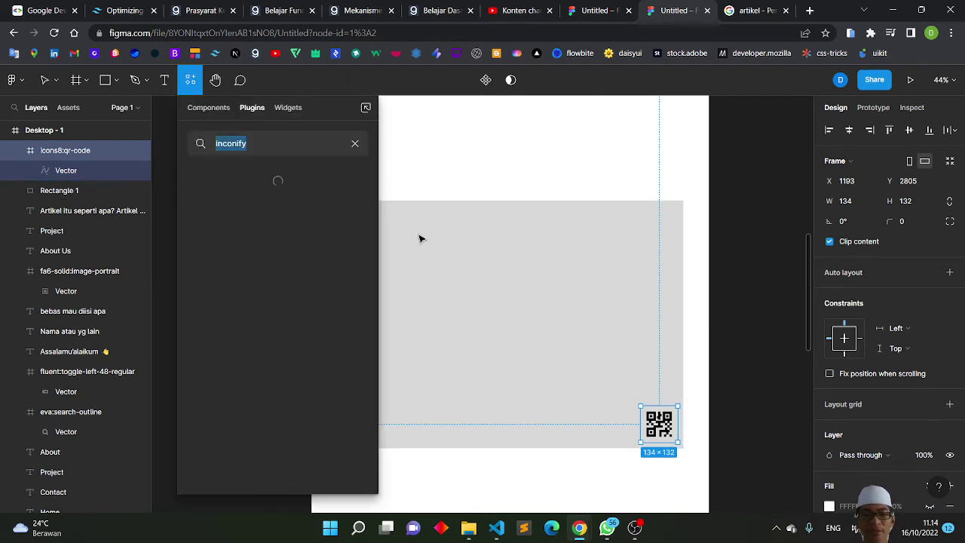
click(355, 209)
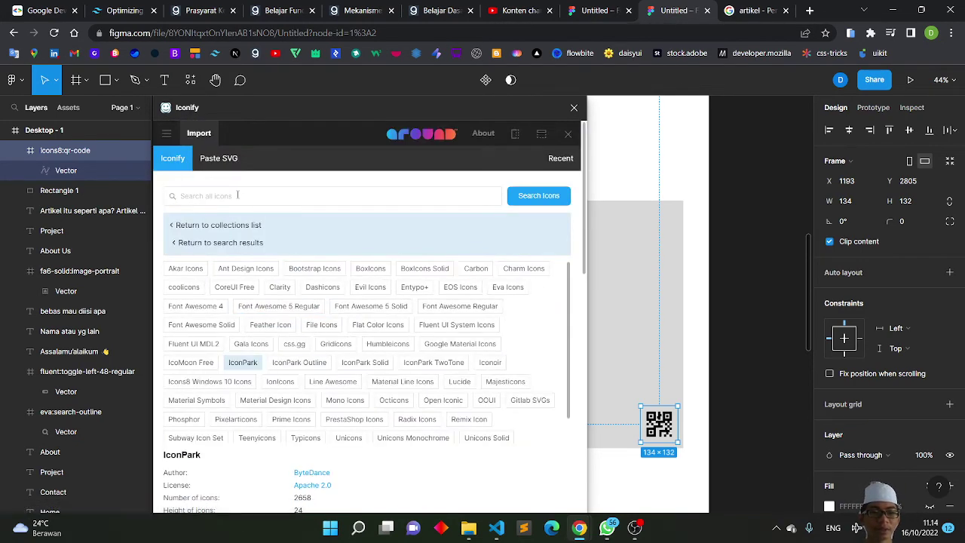
click(237, 195)
text(image)
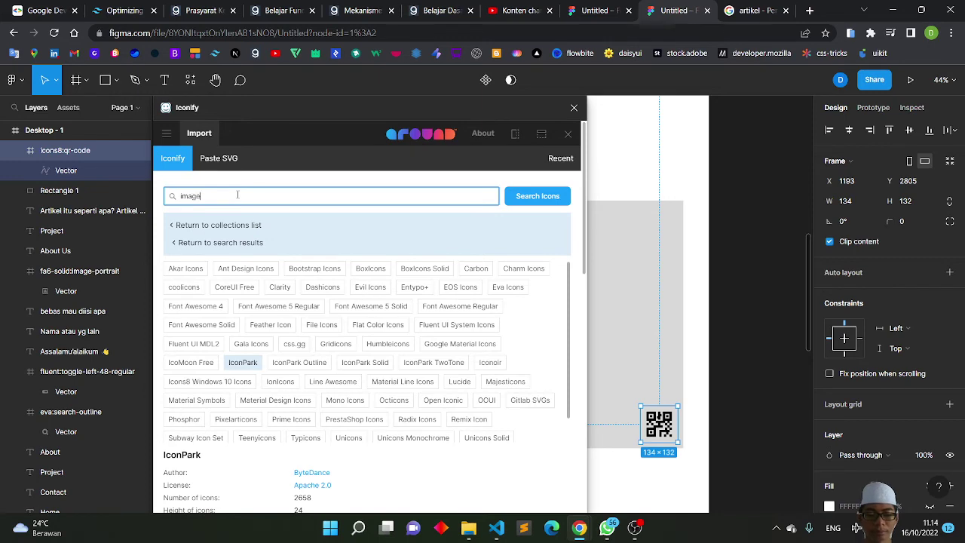
key(Return)
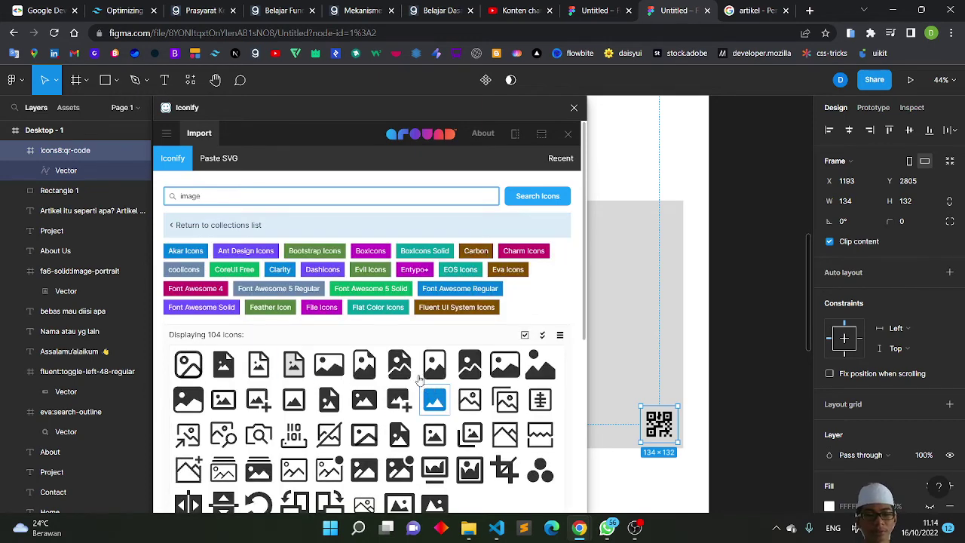
Import red and blue bi:image-fill icons into Desktop - 1.
click(190, 399)
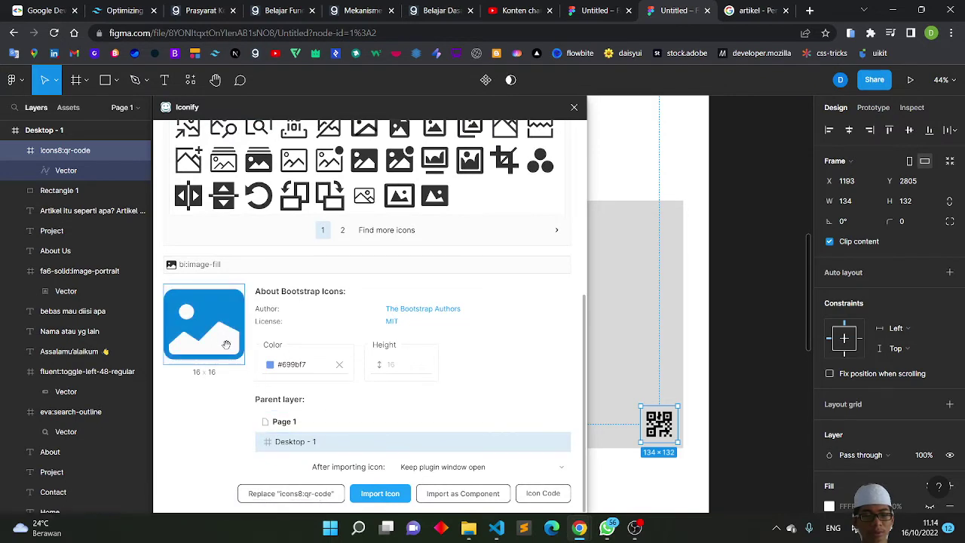
click(279, 364)
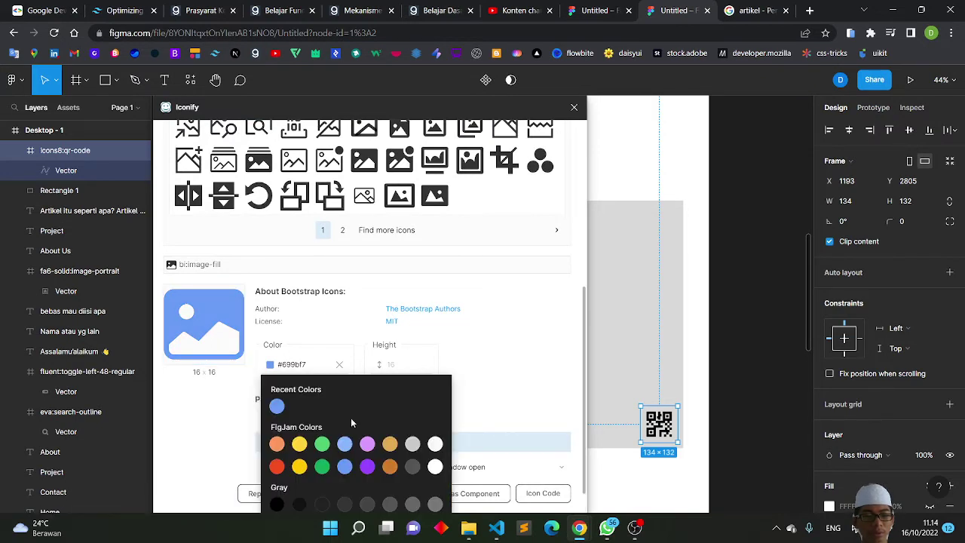
click(278, 467)
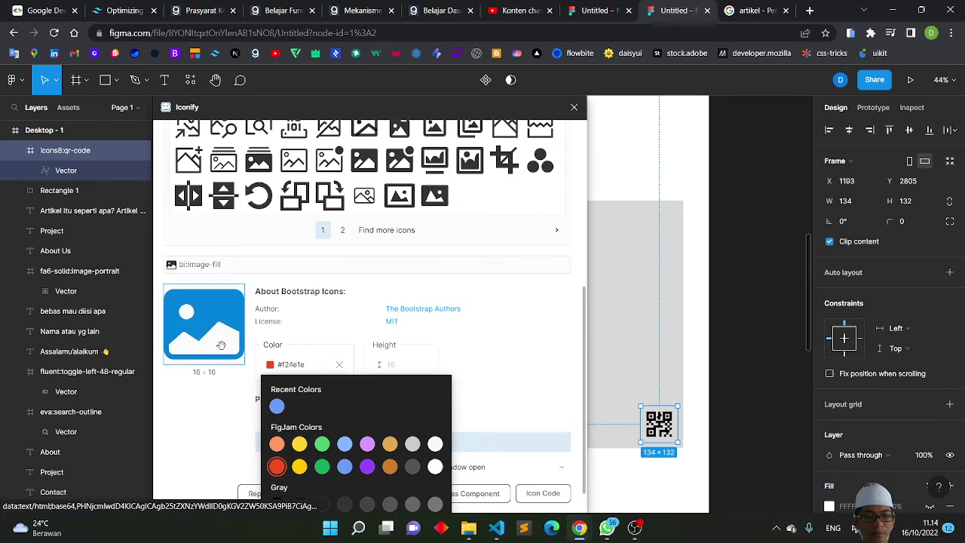
click(190, 466)
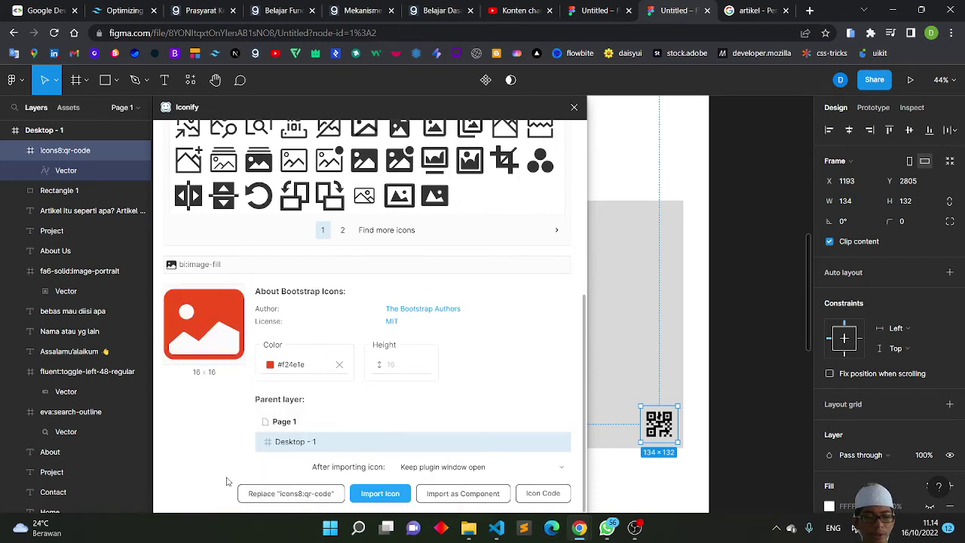
click(389, 501)
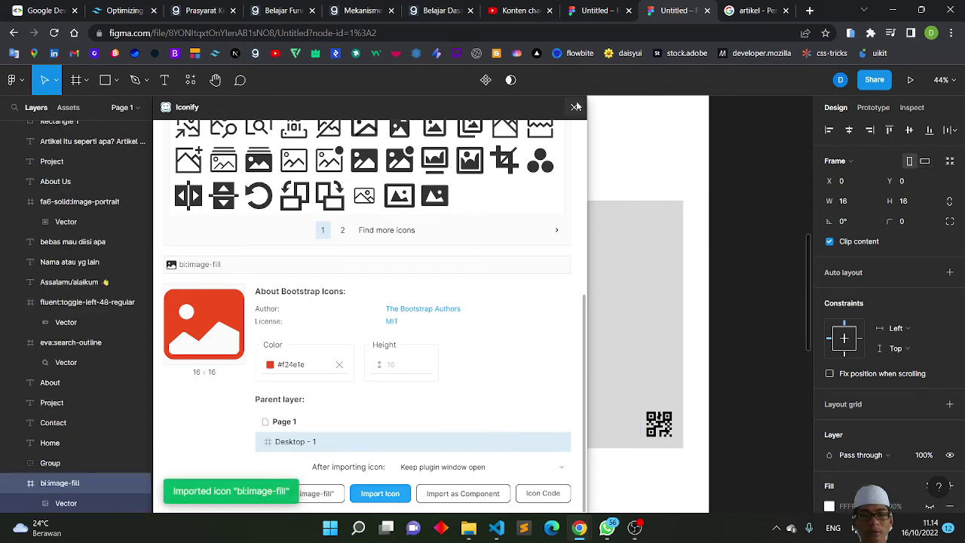
click(320, 367)
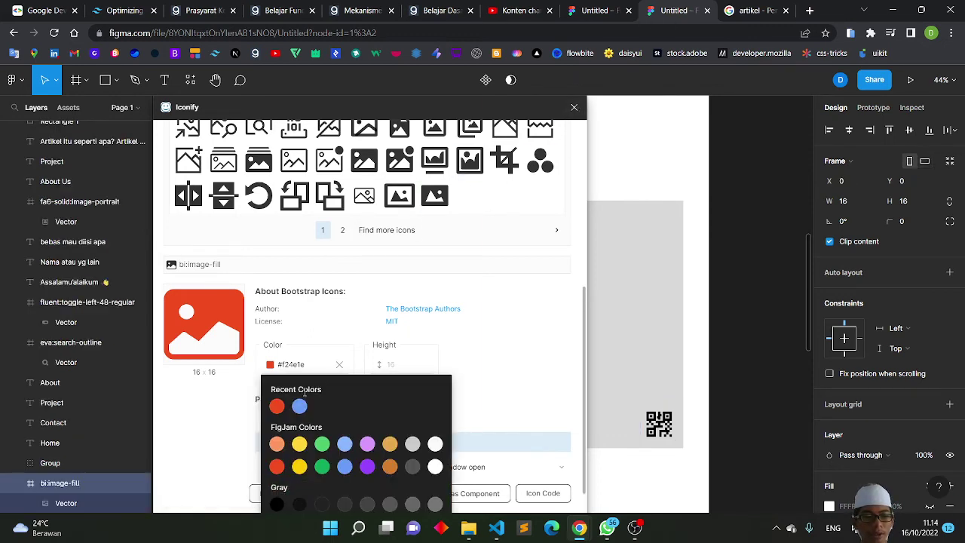
click(298, 407)
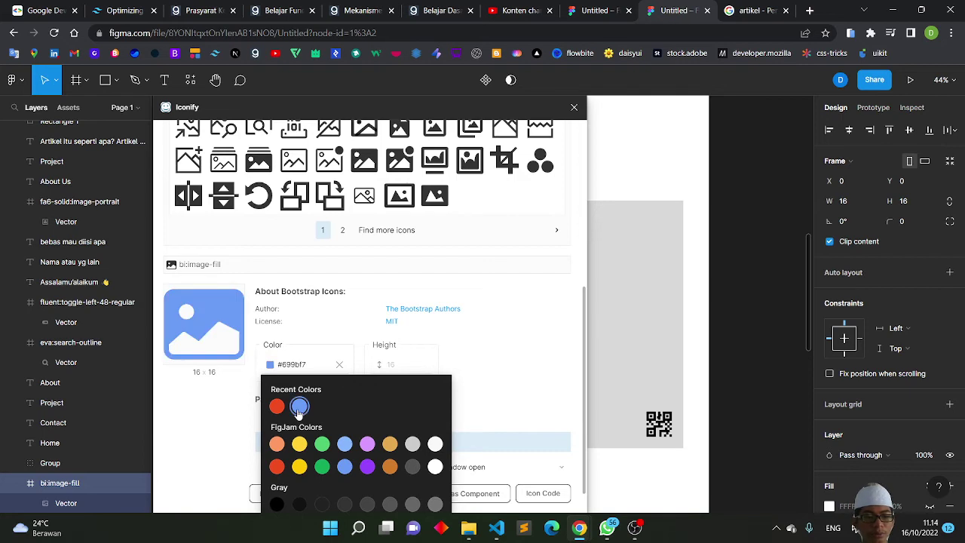
click(235, 494)
click(365, 493)
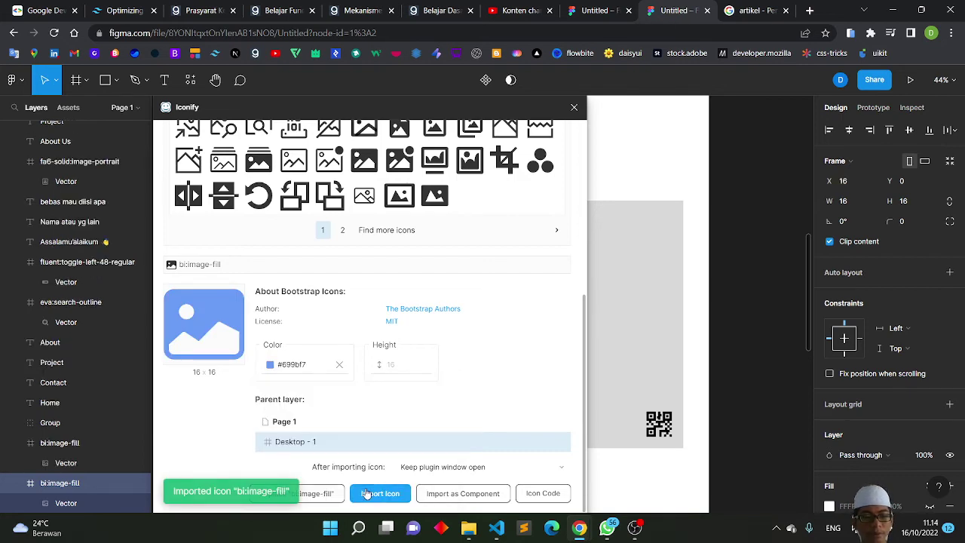
Import yellow and purple bi:image-fill icons.
click(320, 364)
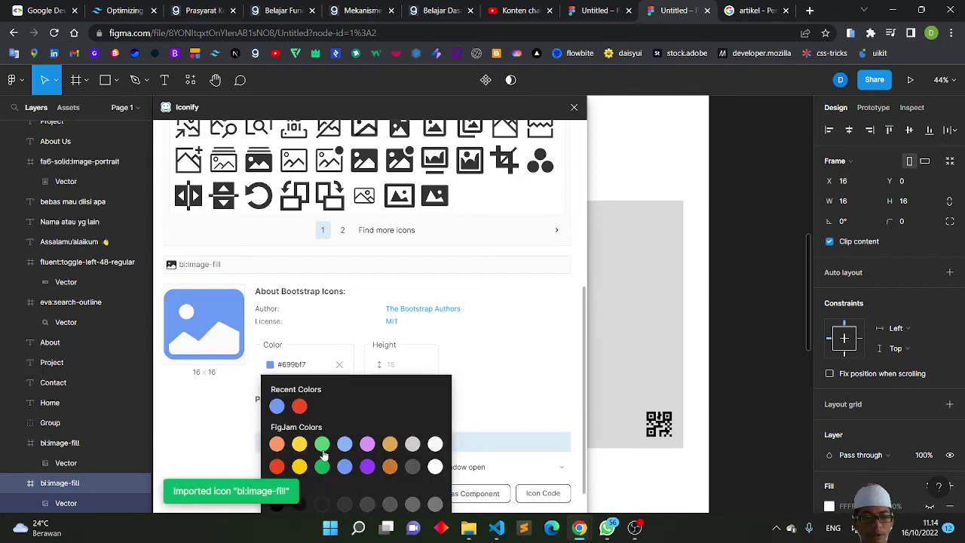
click(300, 444)
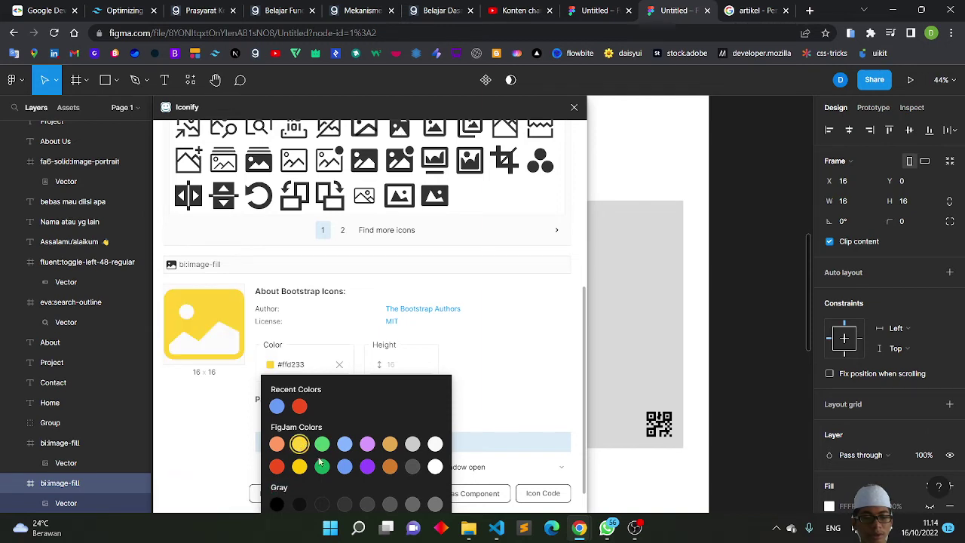
click(230, 469)
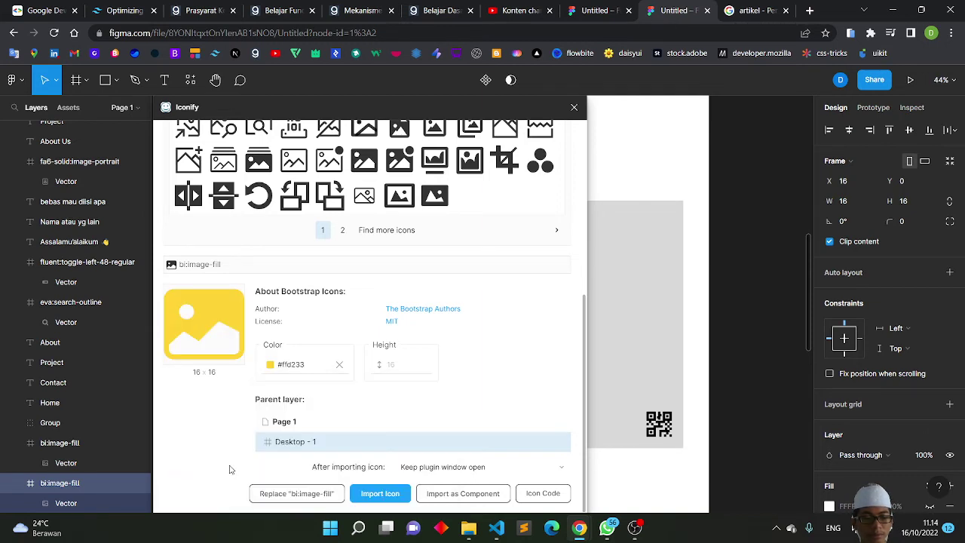
click(366, 493)
click(316, 363)
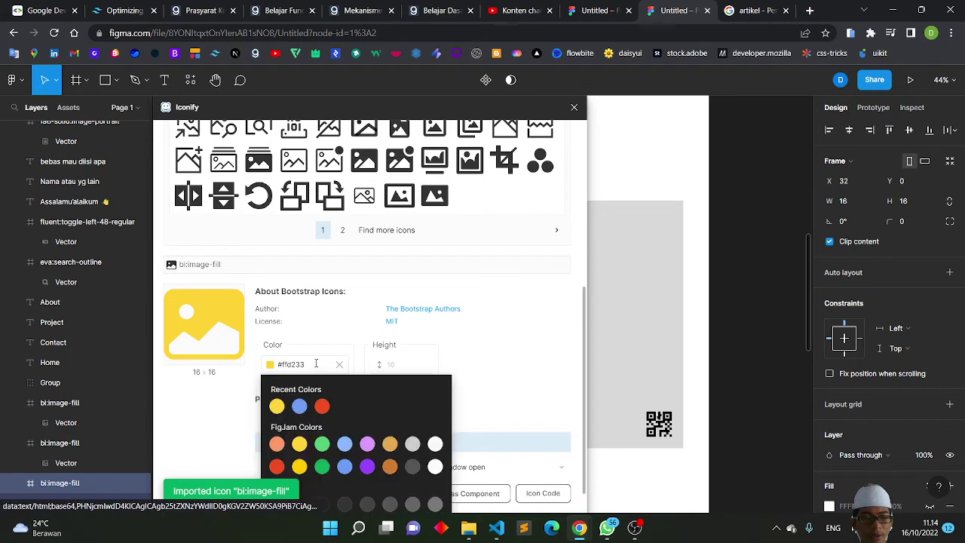
click(367, 467)
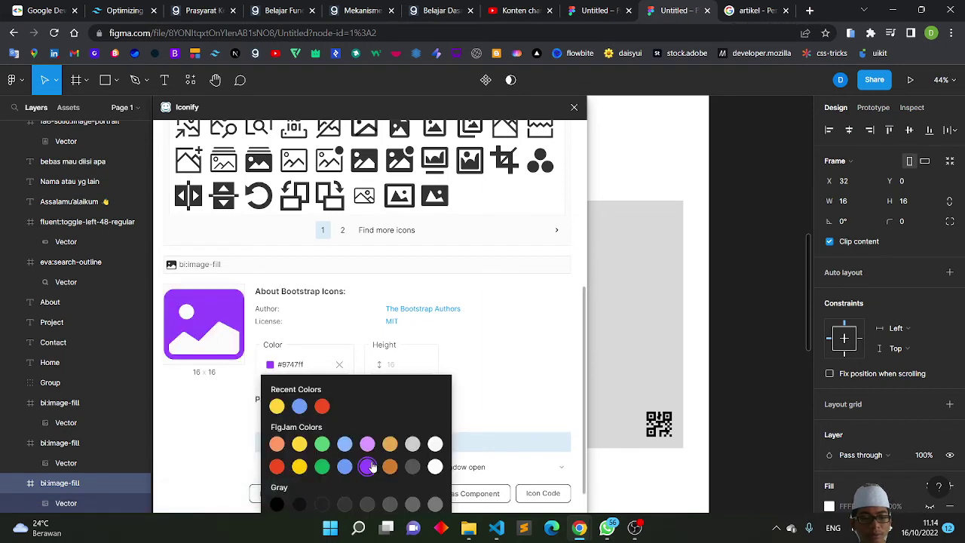
click(210, 463)
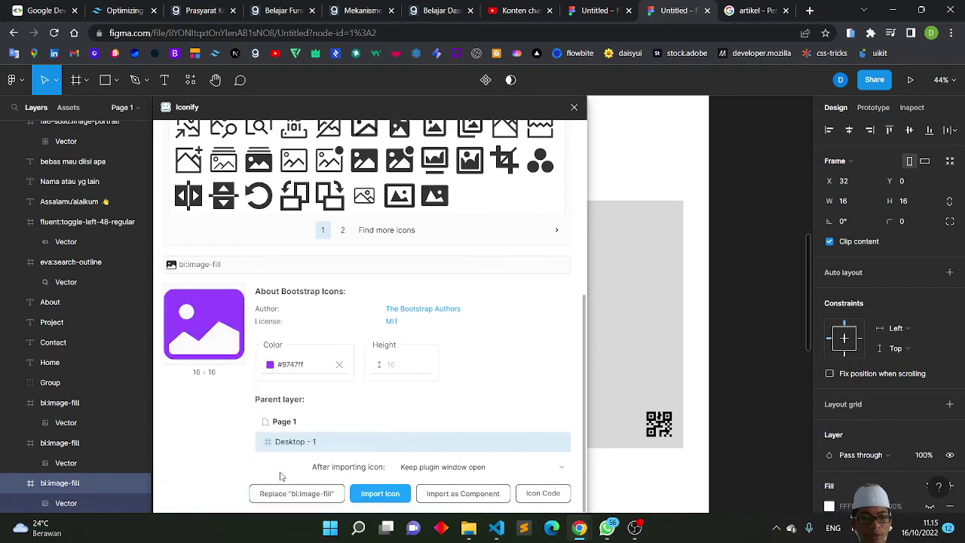
click(360, 495)
Import light green and light purple bi:image-fill icons, then close Iconify.
click(302, 366)
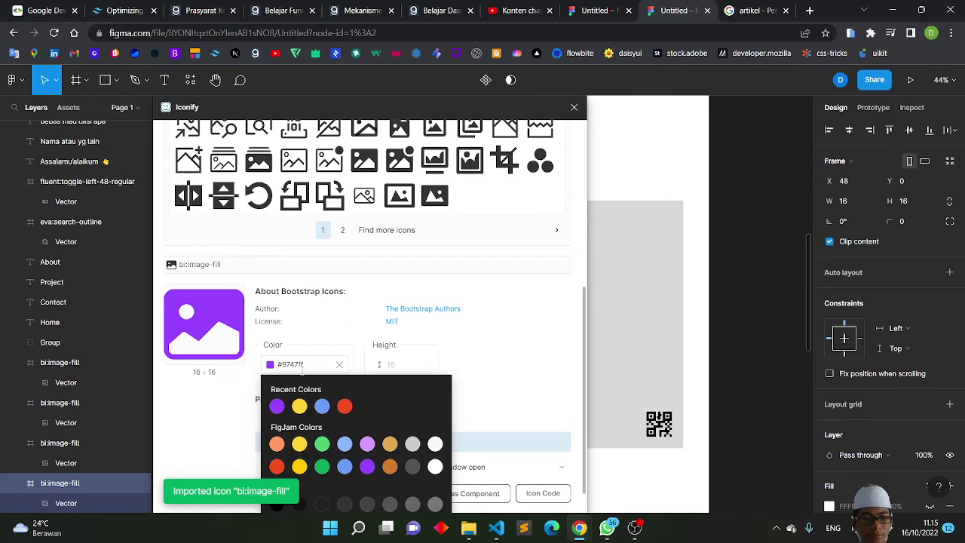
click(322, 468)
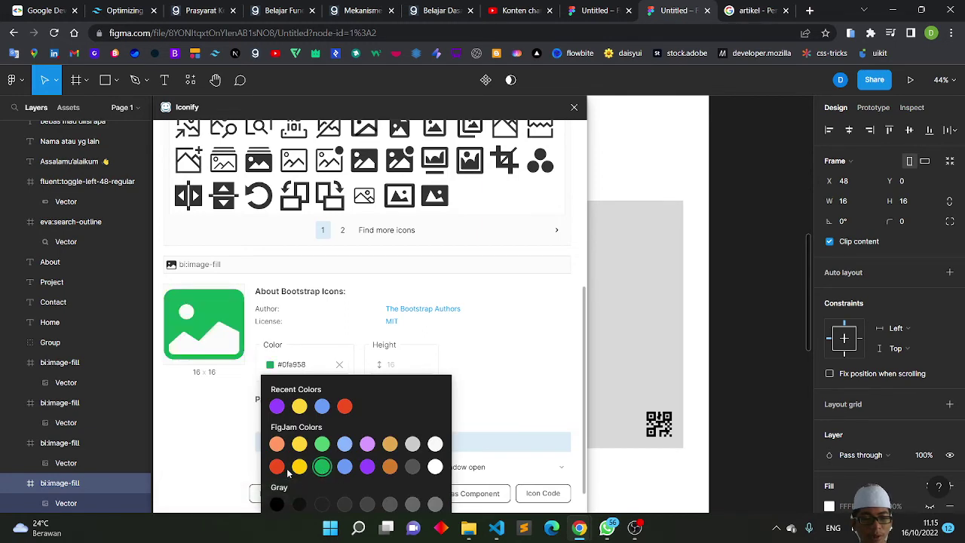
click(322, 451)
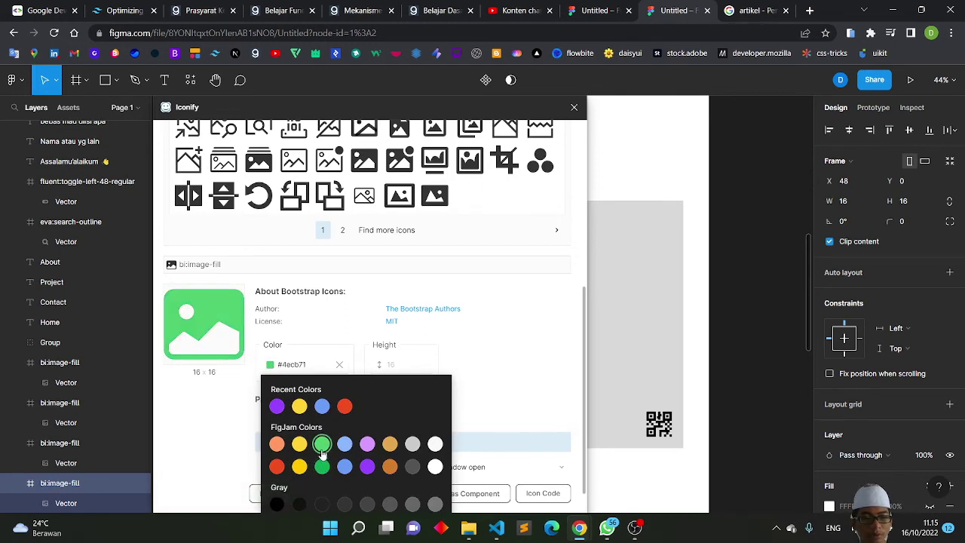
click(233, 479)
double_click(234, 478)
click(373, 493)
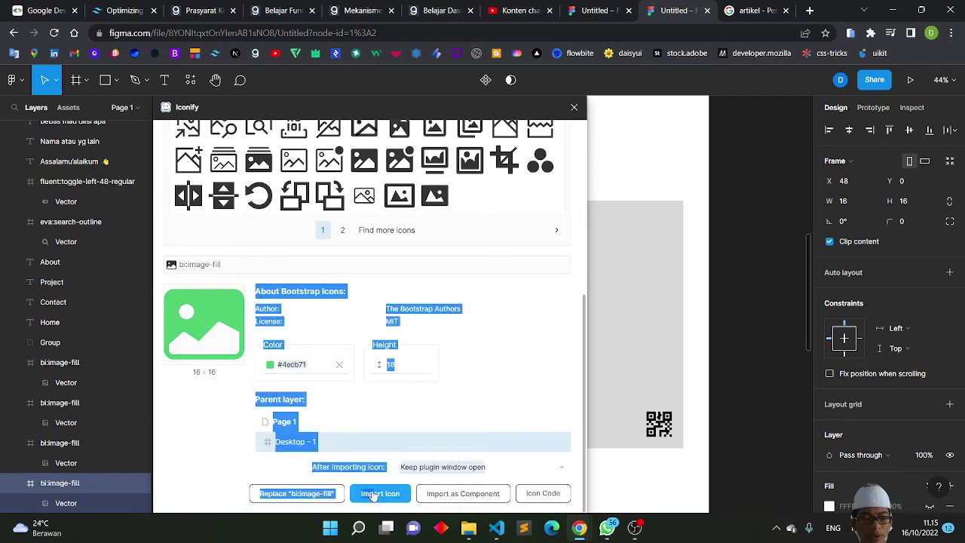
click(383, 411)
click(315, 364)
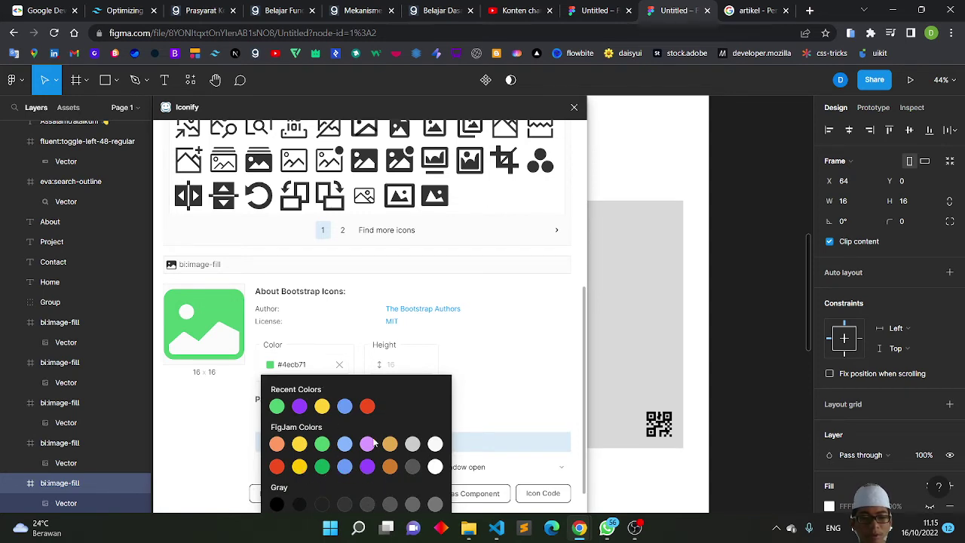
click(235, 446)
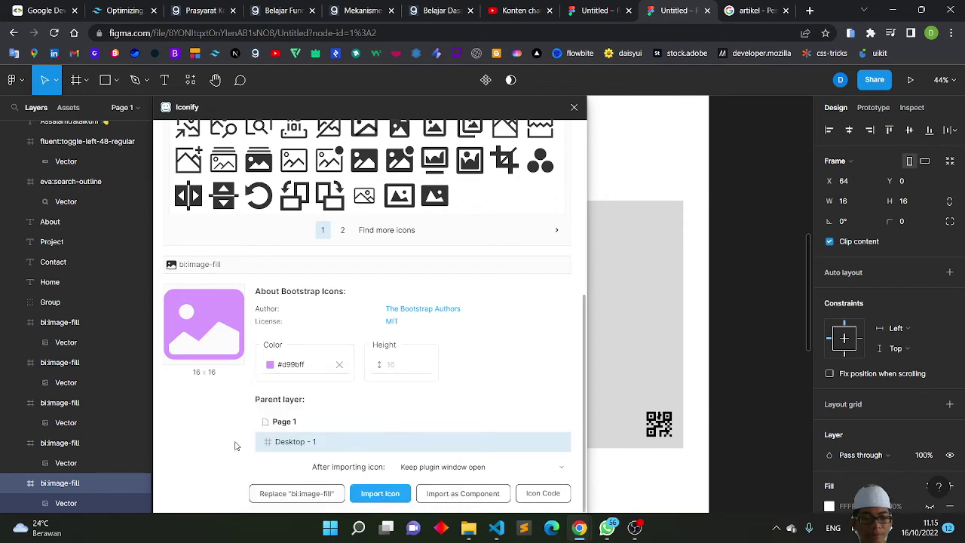
click(360, 492)
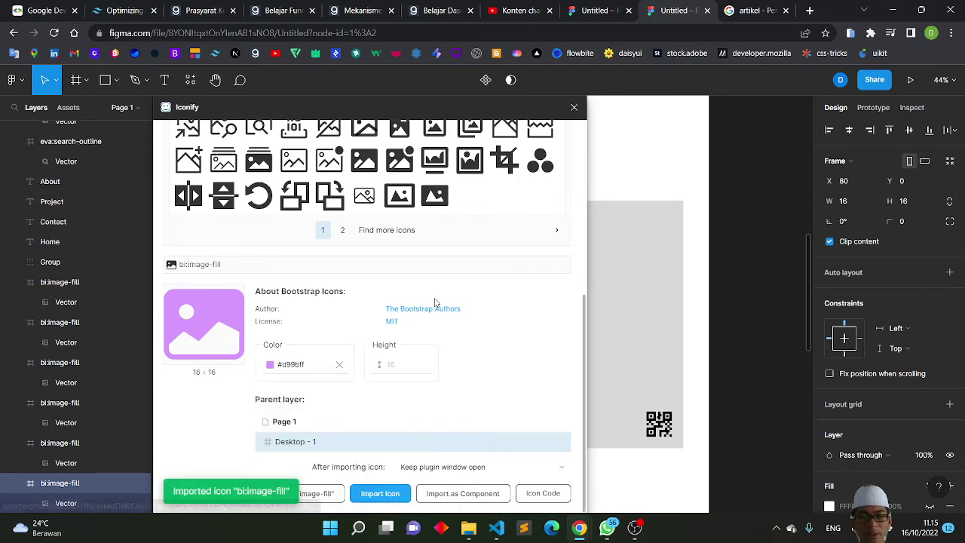
click(573, 107)
Move the stray Vector layer back into the first bi:image-fill icon frame.
scroll(428, 278, down, 3)
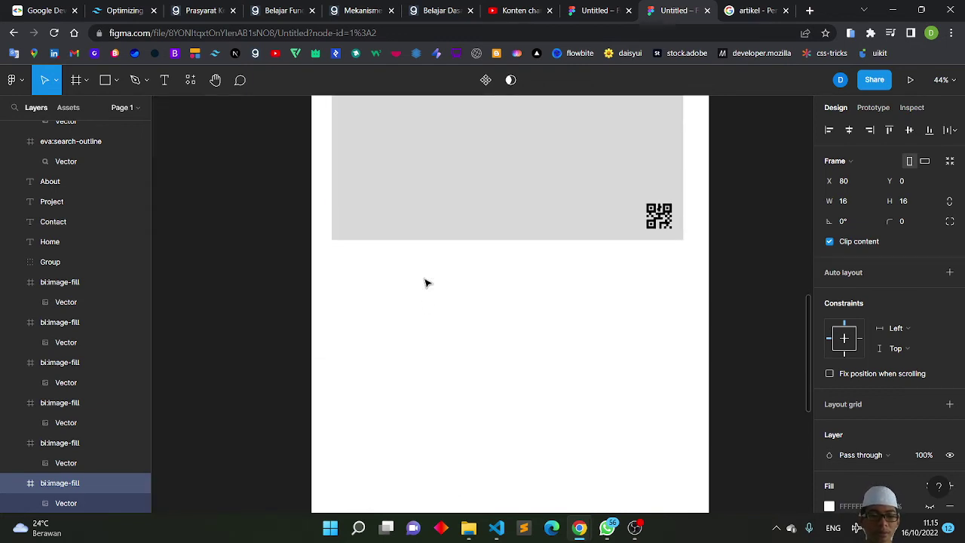
click(57, 303)
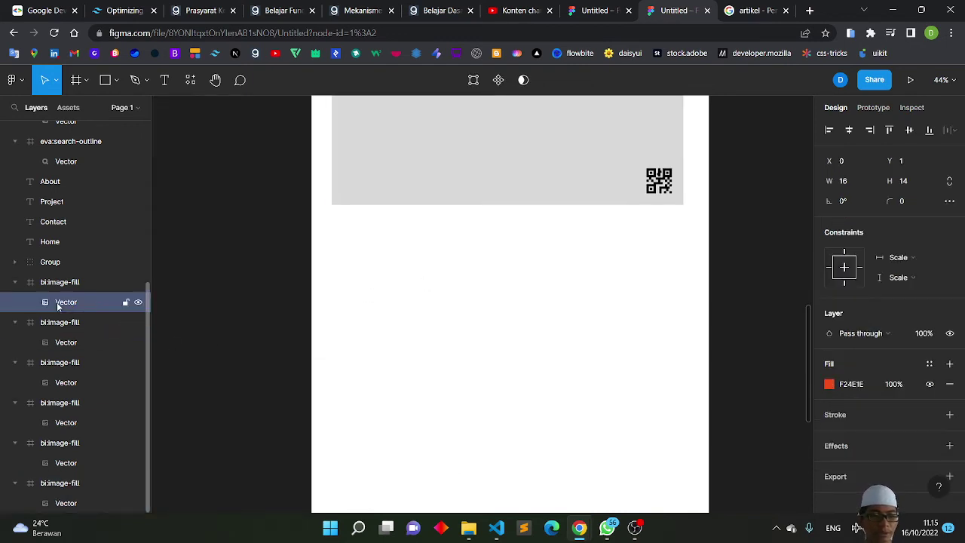
scroll(274, 340, down, 8)
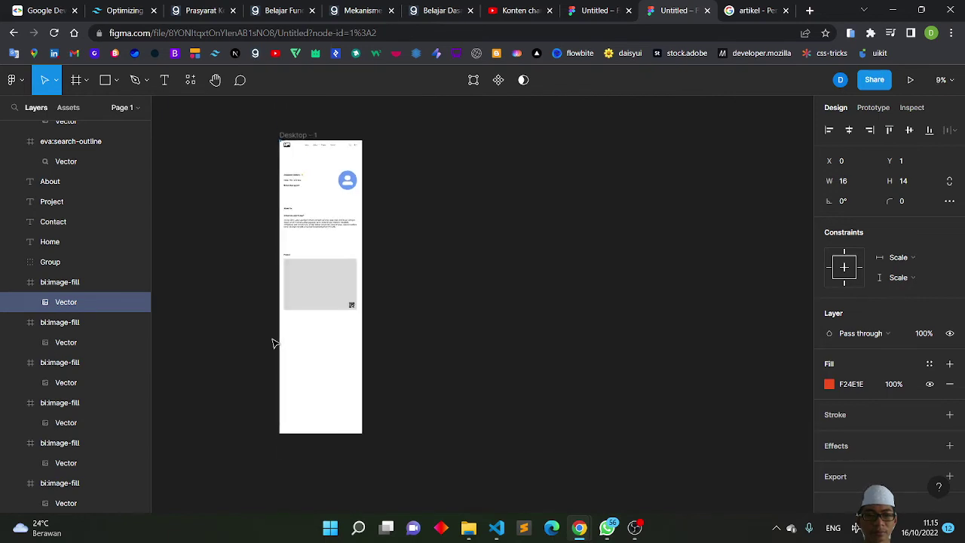
scroll(274, 343, up, 5)
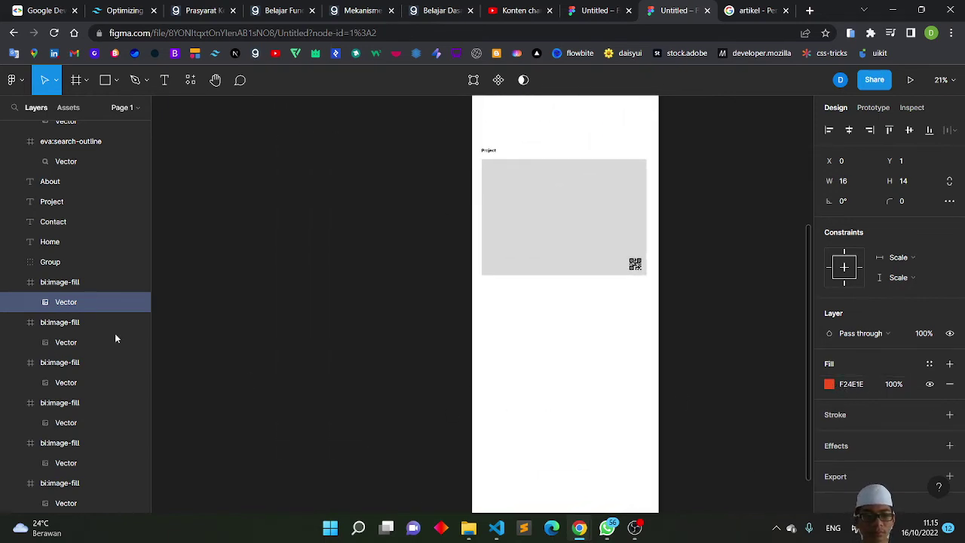
mouse_move(75, 302)
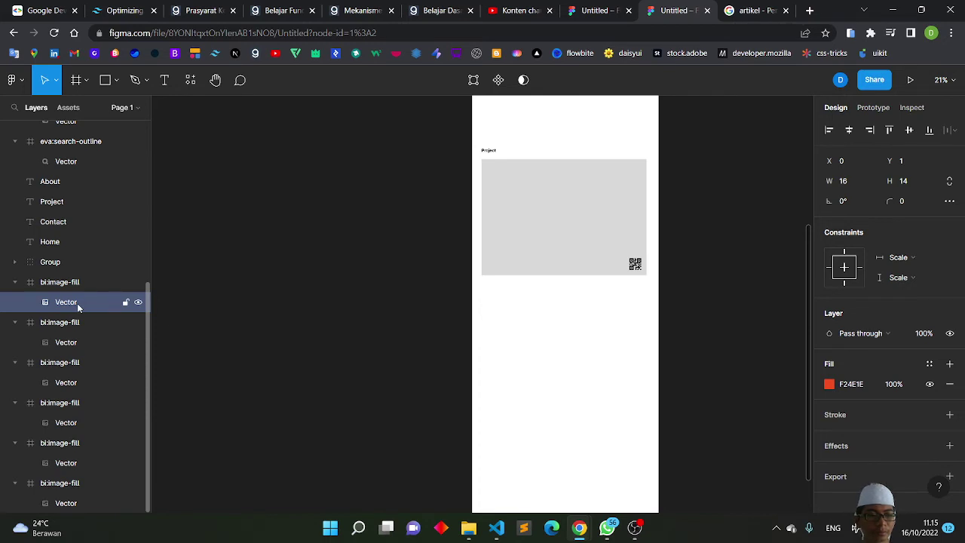
drag(78, 305, 83, 266)
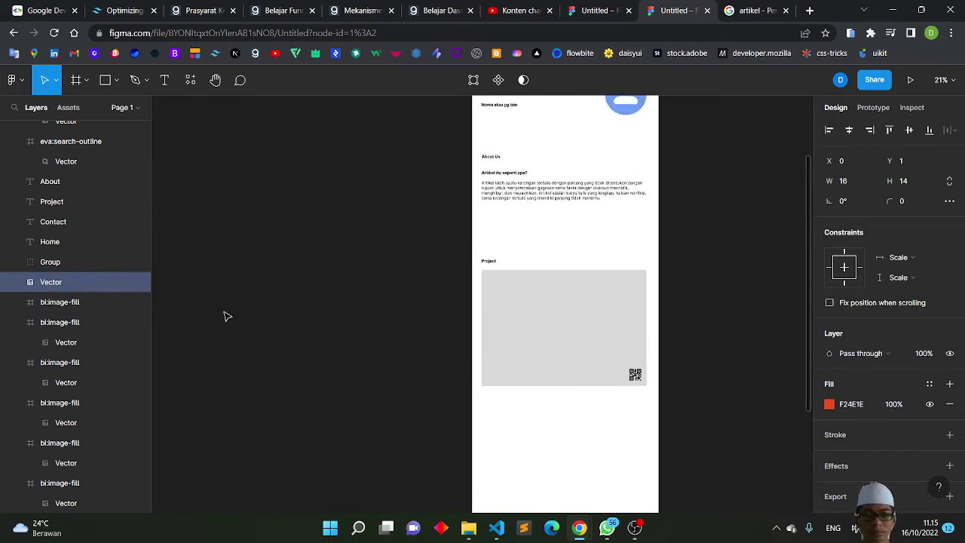
scroll(223, 316, up, 10)
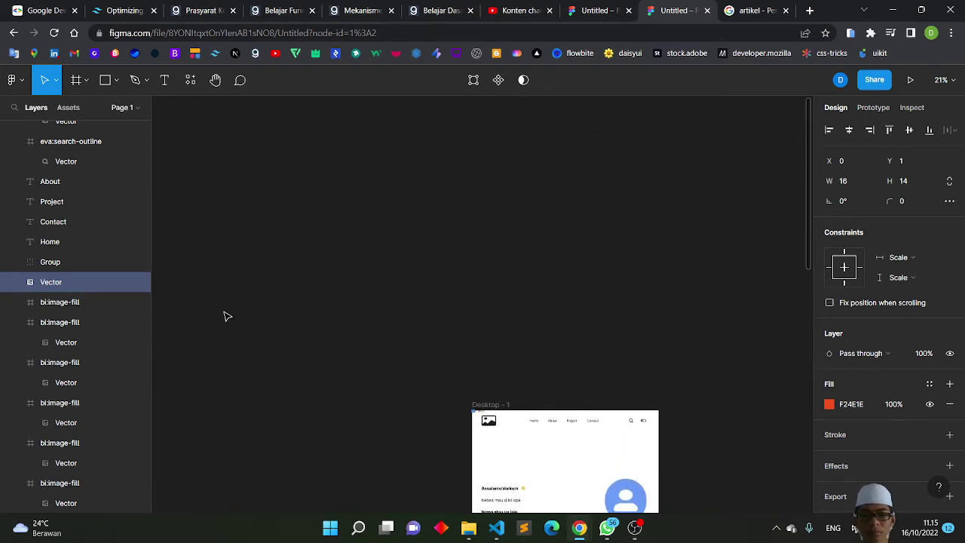
ctrl+scroll(362, 422, up, 5)
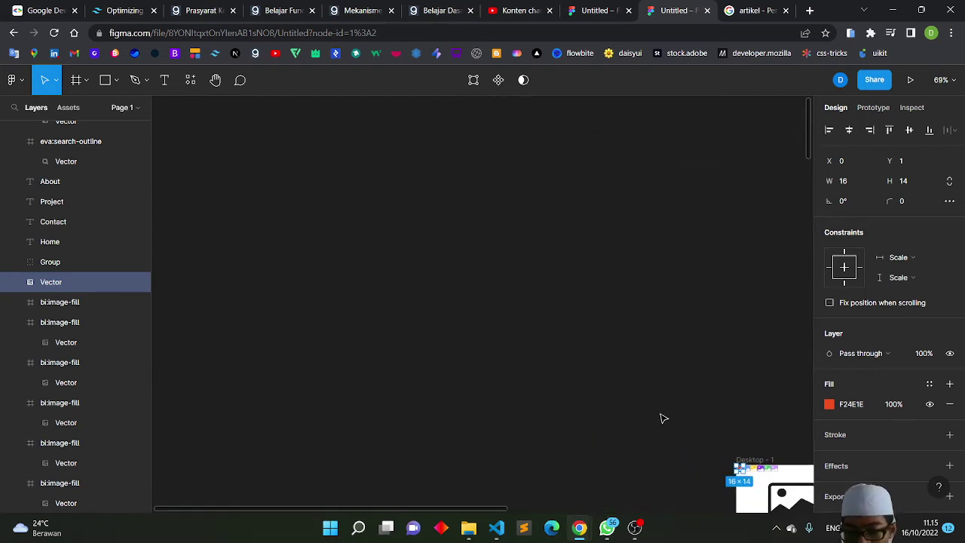
scroll(662, 419, right, 5)
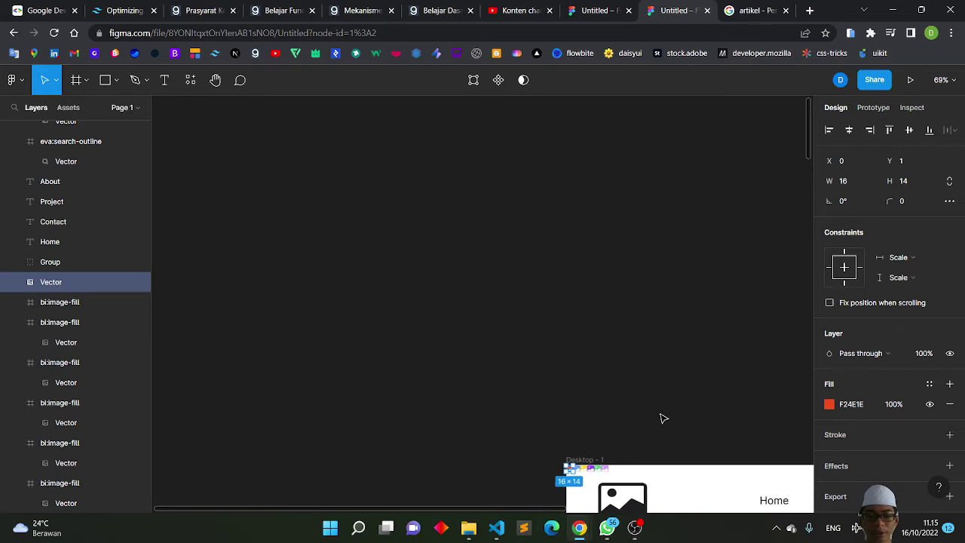
ctrl+scroll(632, 420, up, 5)
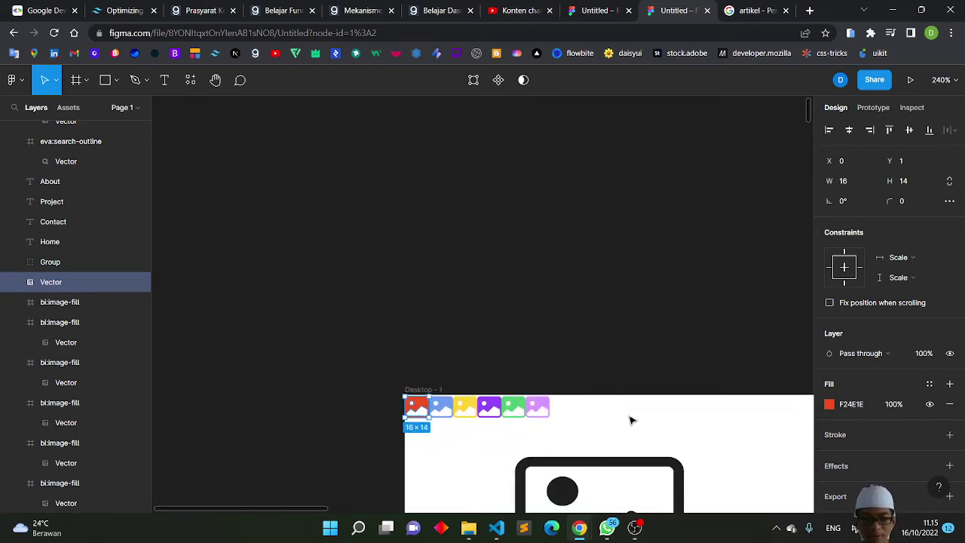
mouse_move(79, 281)
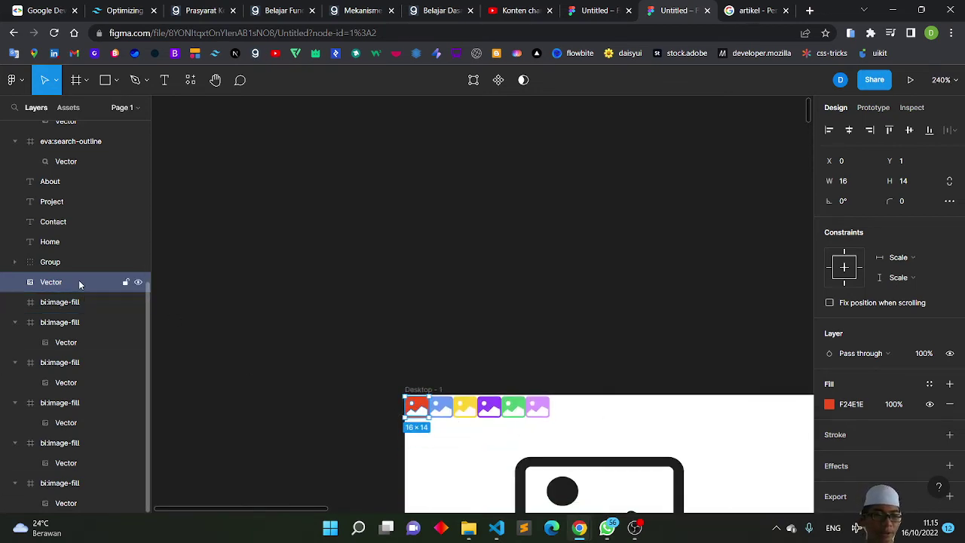
drag(79, 284, 81, 336)
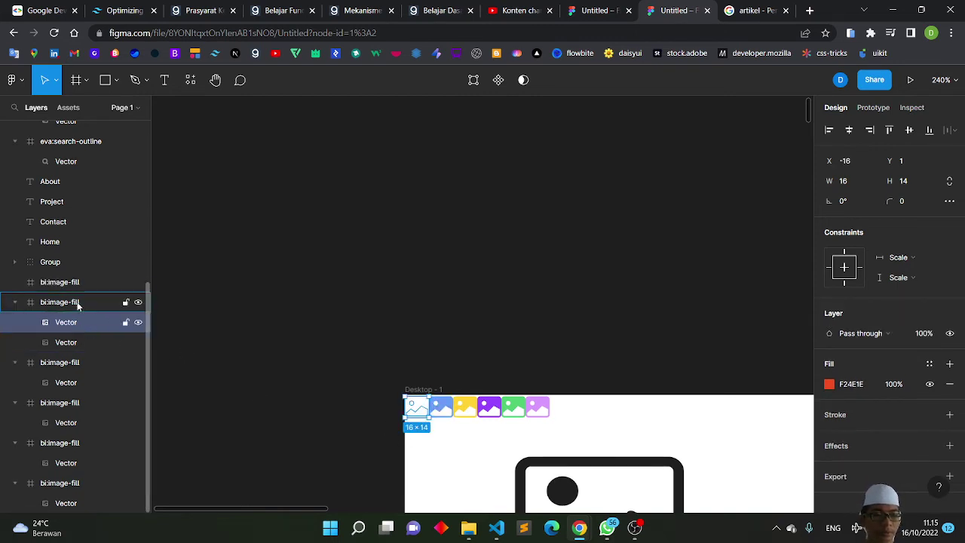
drag(78, 326, 77, 299)
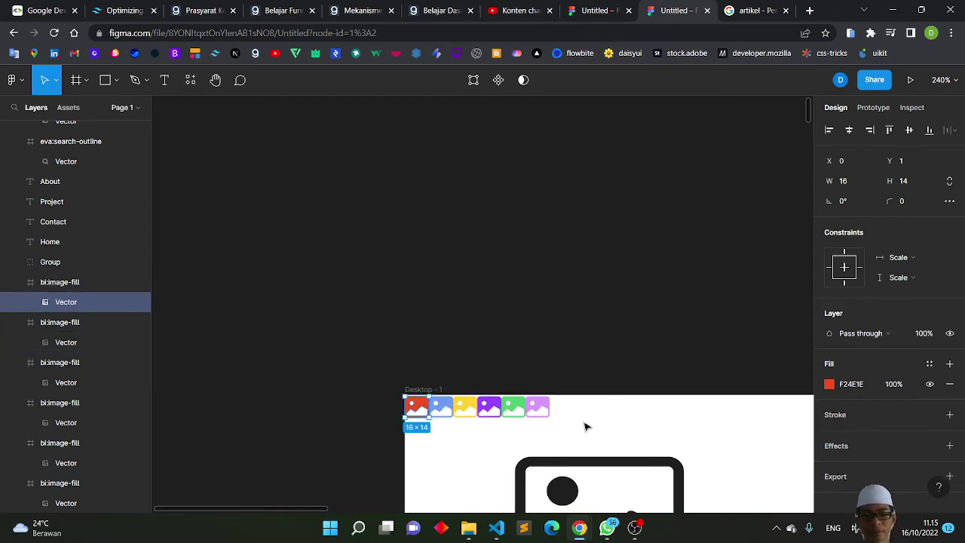
Select all six icons and move the row down Desktop - 1 to Y 3004.
drag(586, 427, 397, 405)
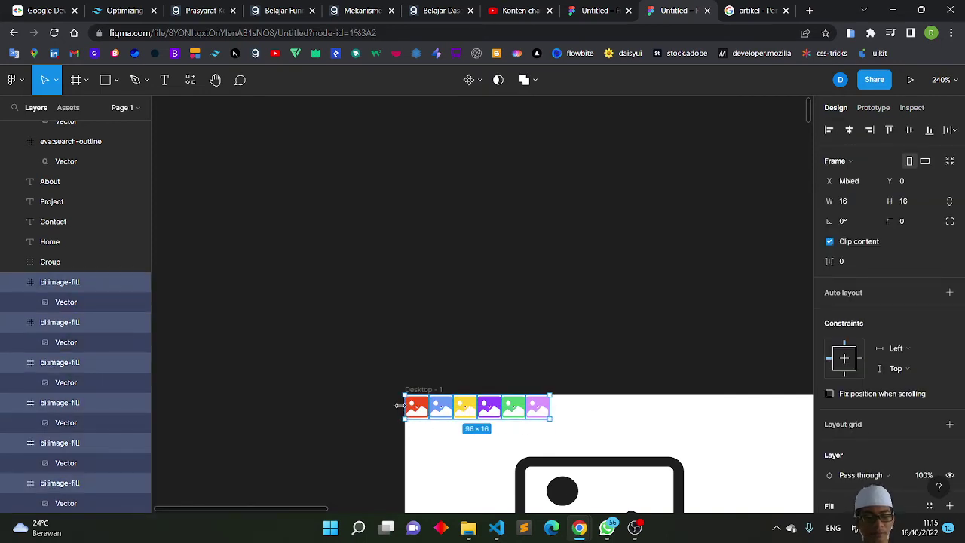
mouse_move(486, 409)
mouse_down()
mouse_move(594, 395)
mouse_move(591, 410)
mouse_up()
scroll(592, 410, down, 5)
scroll(552, 418, down, 3)
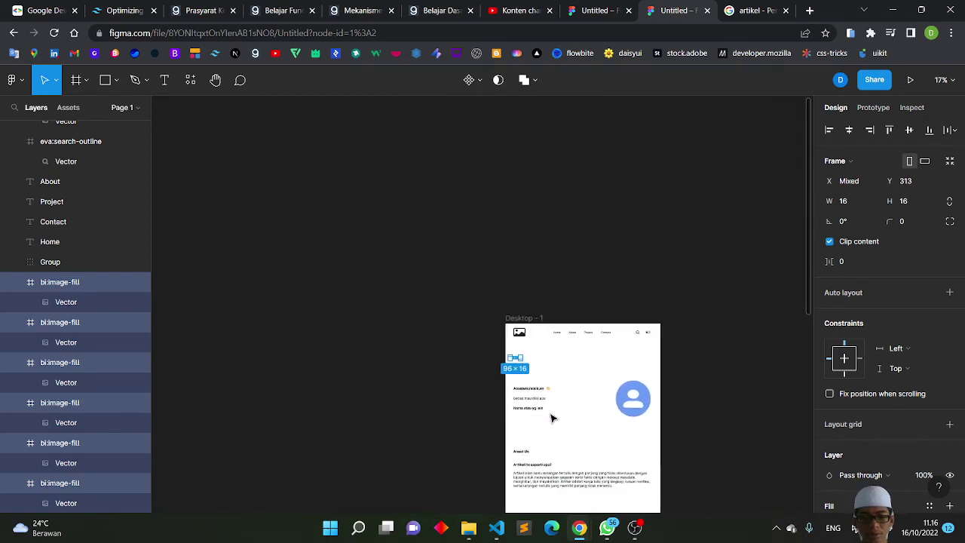
scroll(552, 418, down, 2)
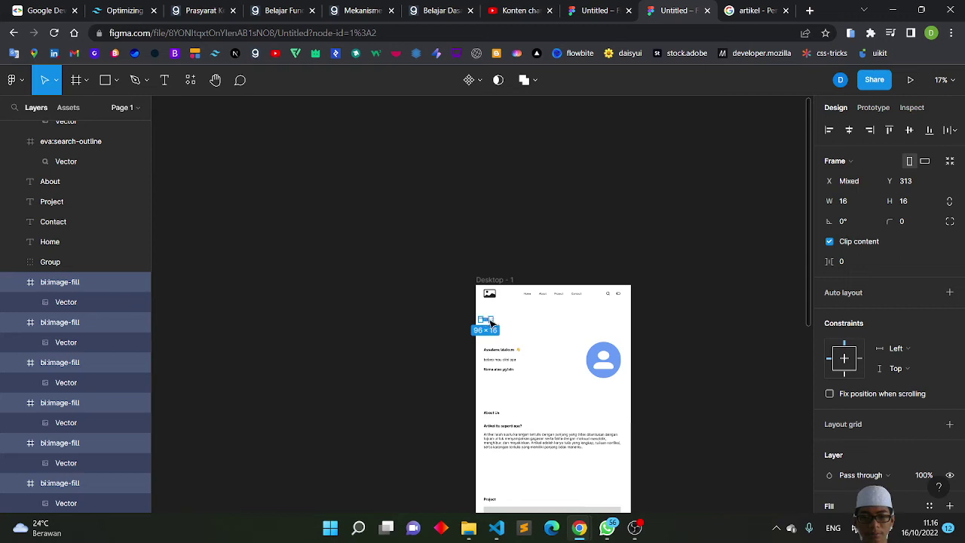
drag(488, 323, 502, 354)
Drag the icon row toward the Project box, then undo an attempted layer reordering.
mouse_move(534, 438)
mouse_down()
mouse_move(538, 324)
mouse_move(537, 387)
mouse_up()
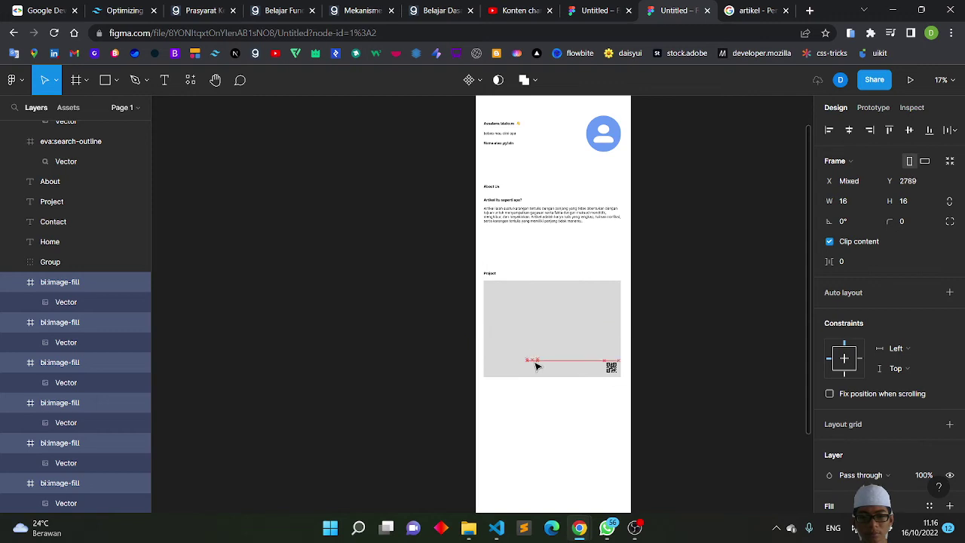
click(536, 403)
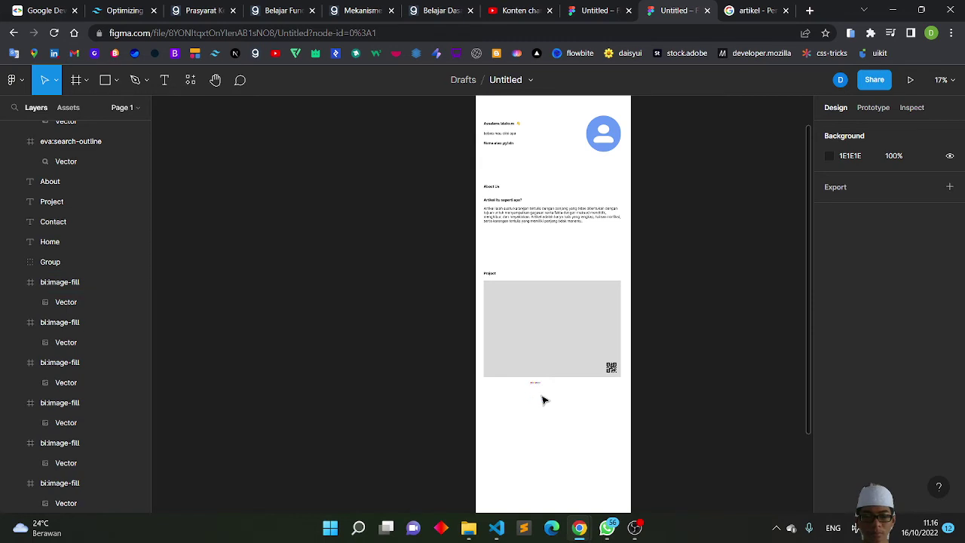
drag(538, 389, 515, 385)
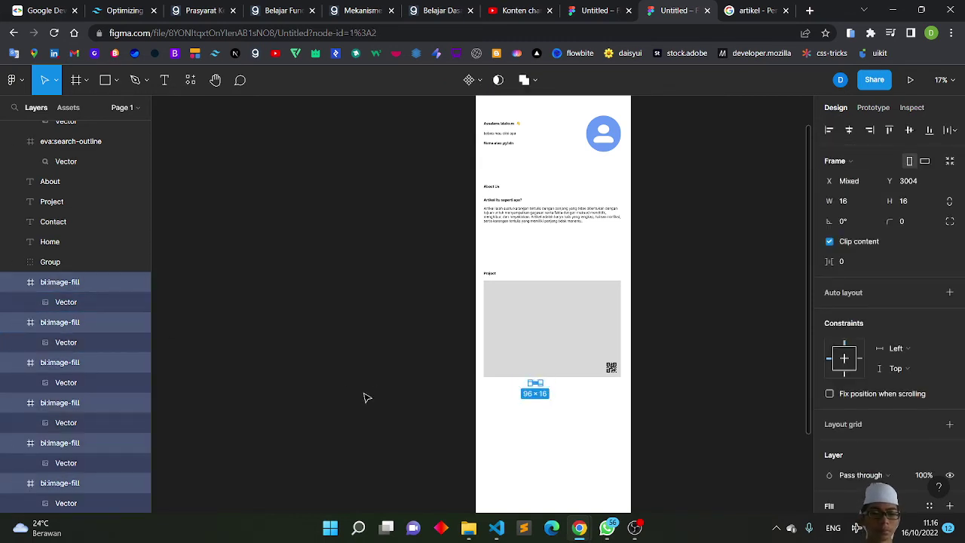
mouse_move(75, 287)
drag(51, 281, 66, 102)
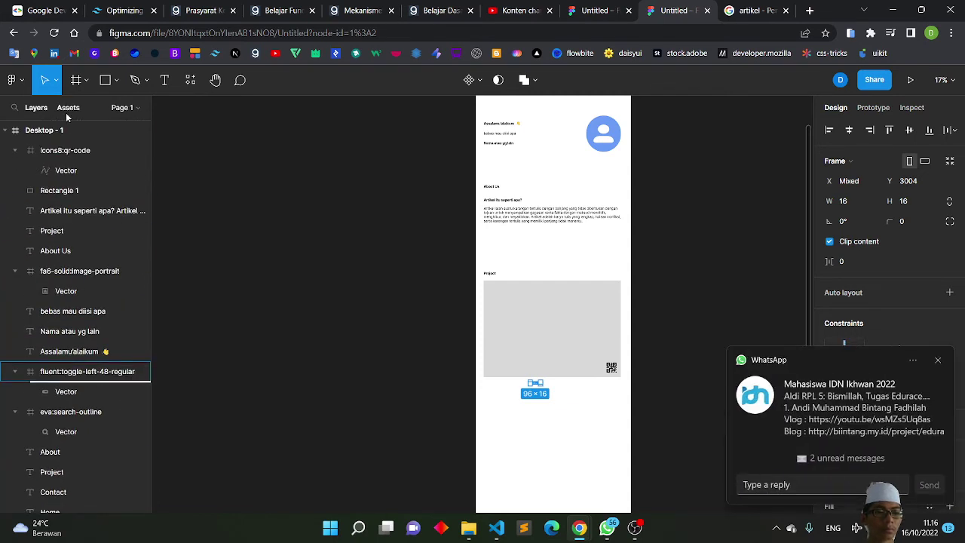
mouse_move(67, 102)
mouse_down()
mouse_move(69, 352)
mouse_move(81, 409)
mouse_up()
scroll(80, 409, down, 2)
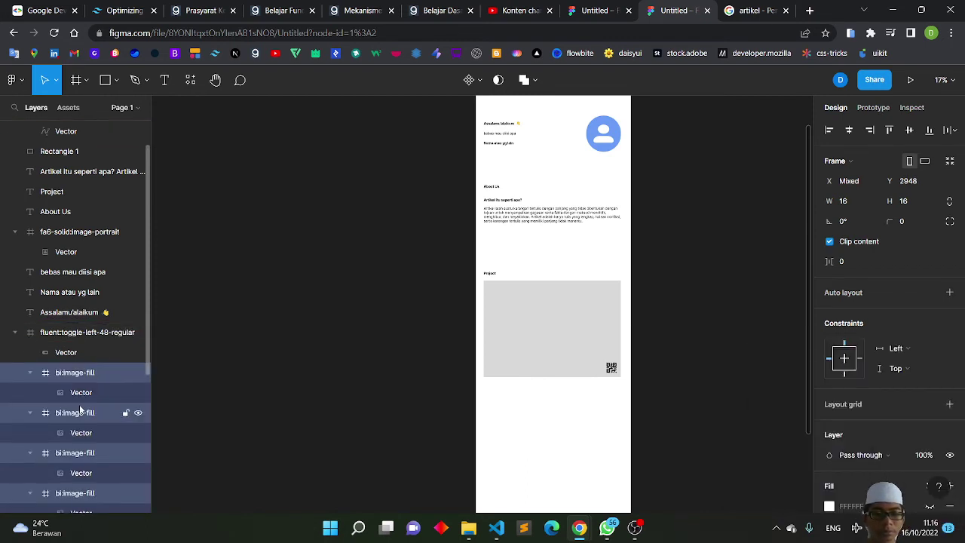
scroll(81, 410, down, 1)
scroll(80, 409, down, 1)
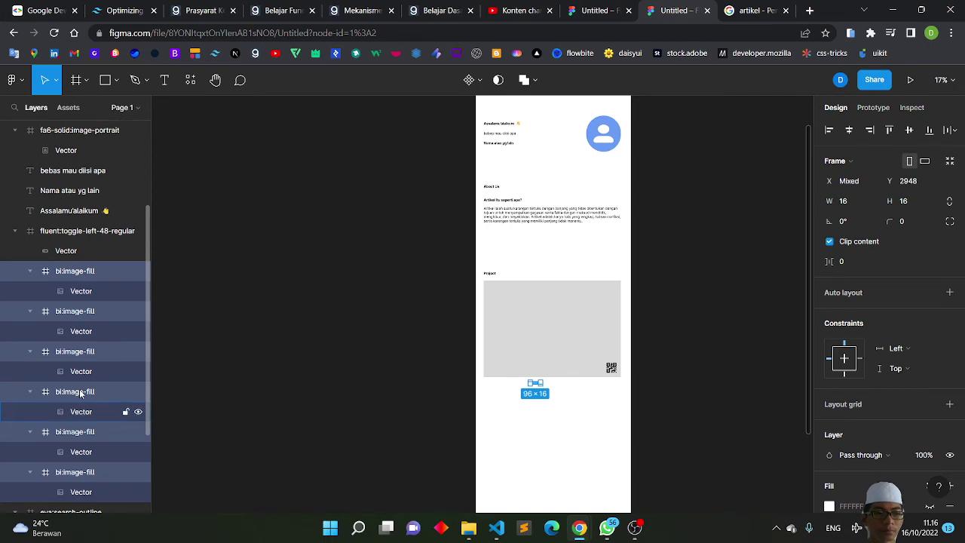
scroll(81, 226, up, 4)
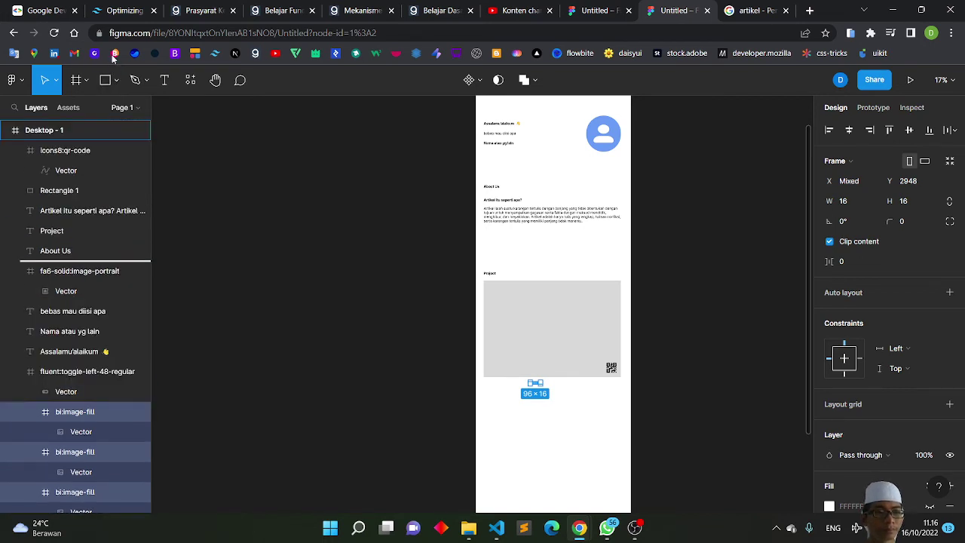
scroll(83, 150, up, 1)
key(ctrl+z)
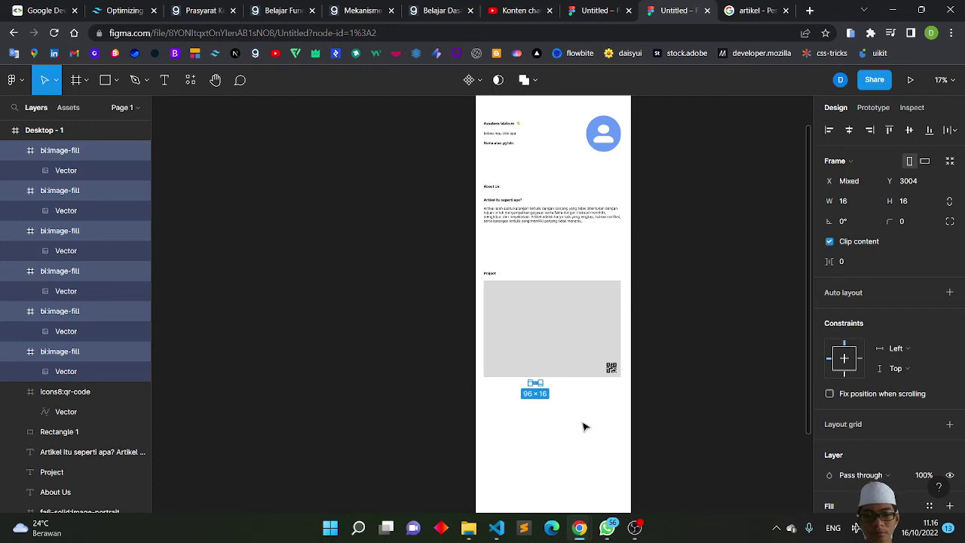
scroll(583, 427, up, 5)
scroll(469, 353, up, 2)
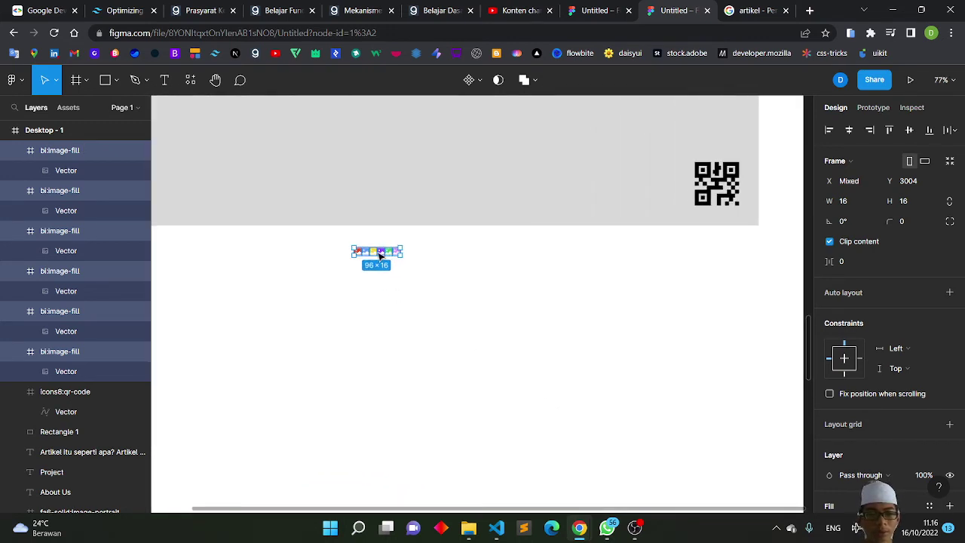
Place the six-icon row near the top of the grey Project box.
drag(379, 256, 374, 166)
scroll(377, 171, up, 2)
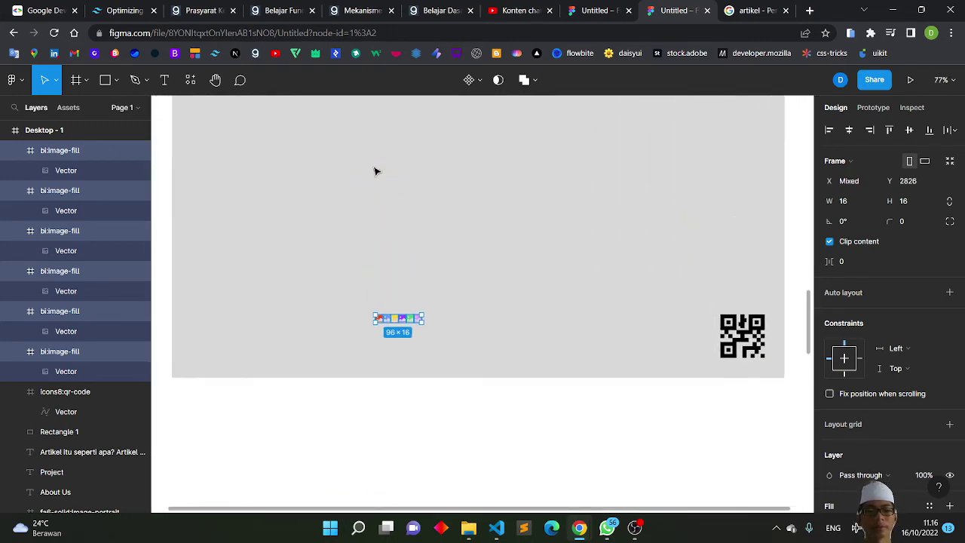
scroll(413, 276, down, 3)
scroll(414, 276, down, 1)
scroll(407, 291, down, 3)
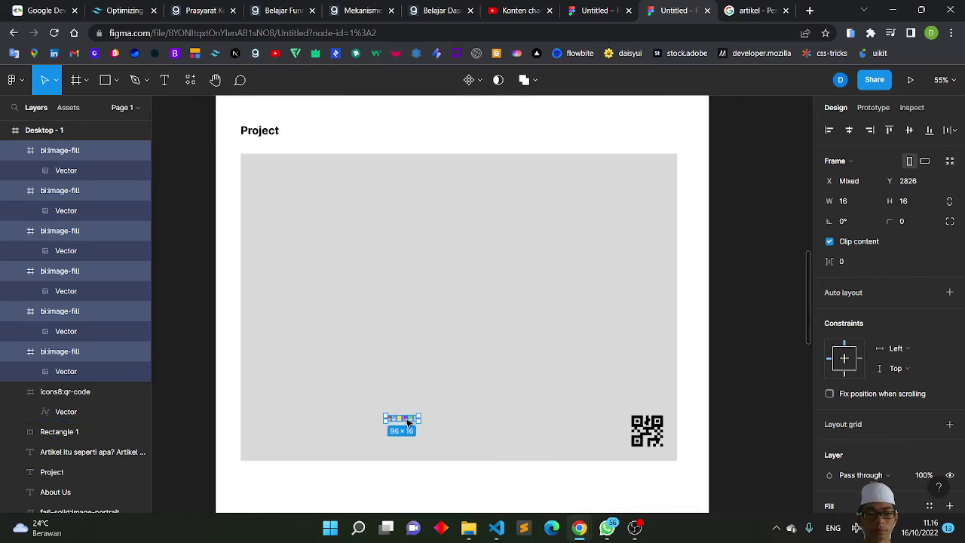
mouse_move(407, 422)
mouse_down()
mouse_move(340, 216)
mouse_move(363, 229)
mouse_up()
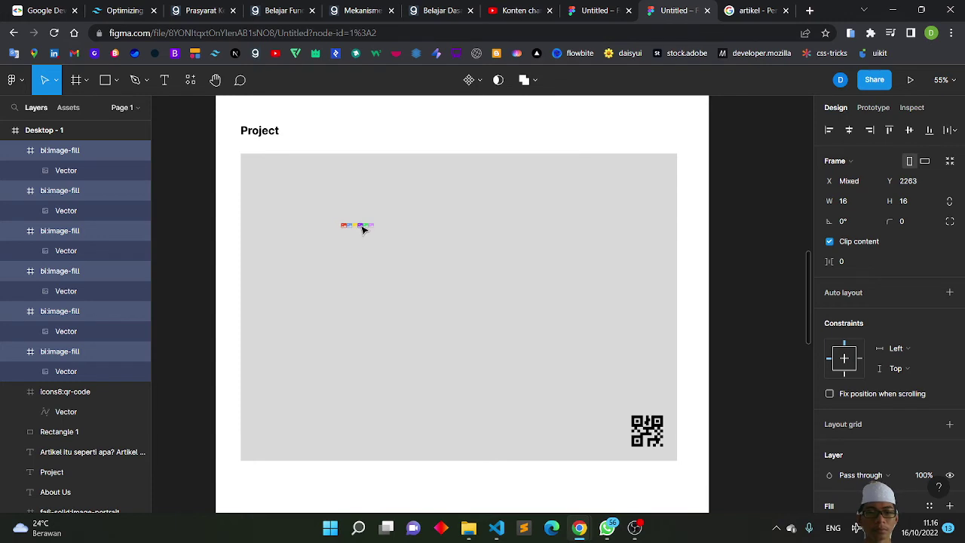
Undo an accidental move of grey Rectangle 1 and lock it.
click(387, 252)
ctrl+scroll(387, 252, up, 5)
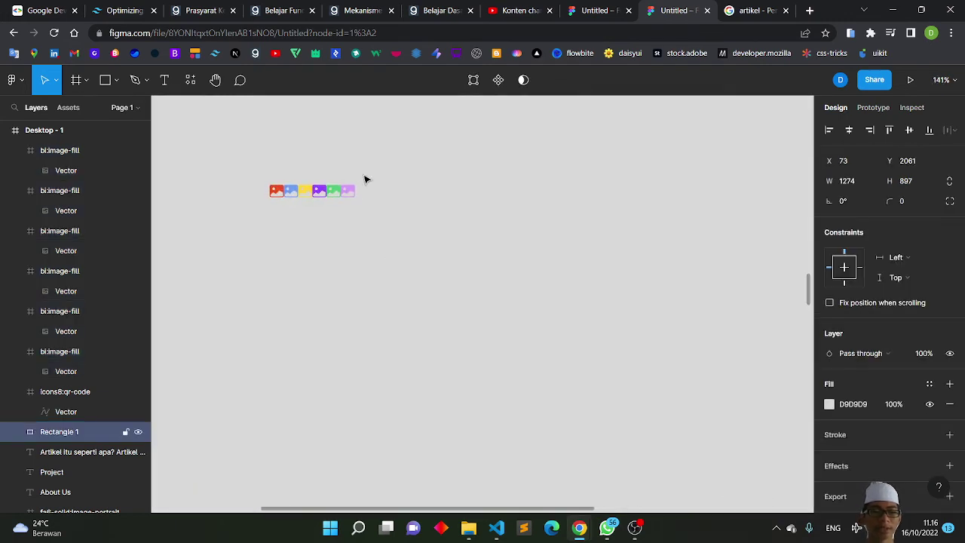
drag(354, 196, 584, 231)
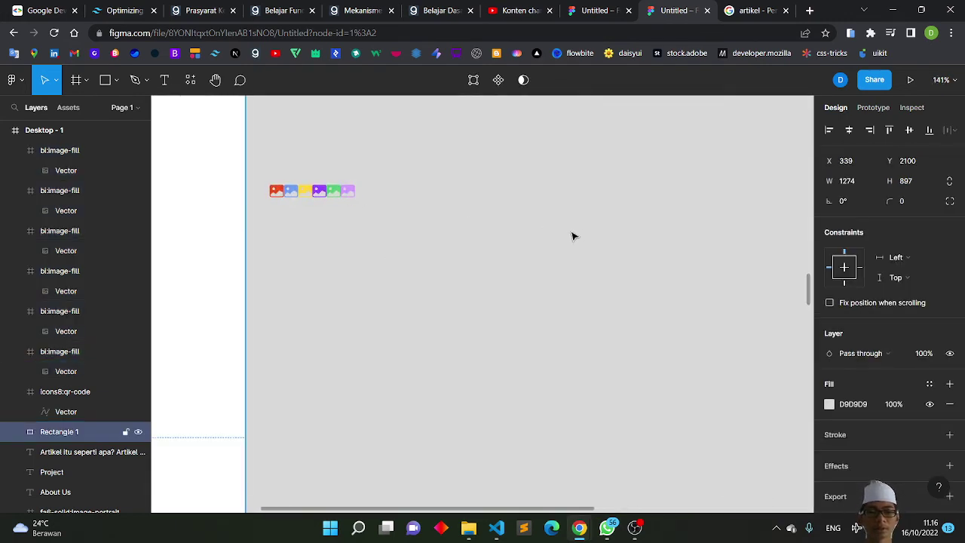
ctrl+scroll(573, 236, down, 5)
key(ctrl+z)
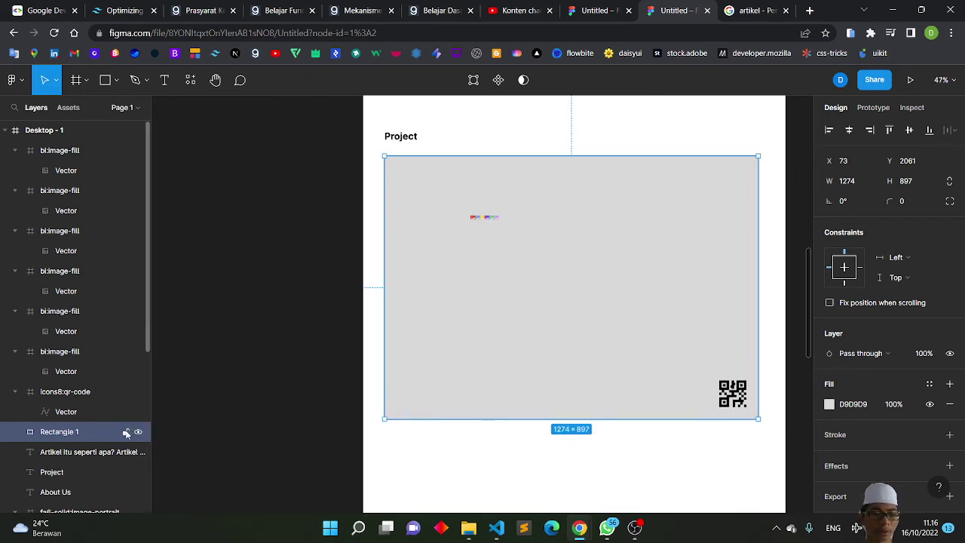
click(126, 432)
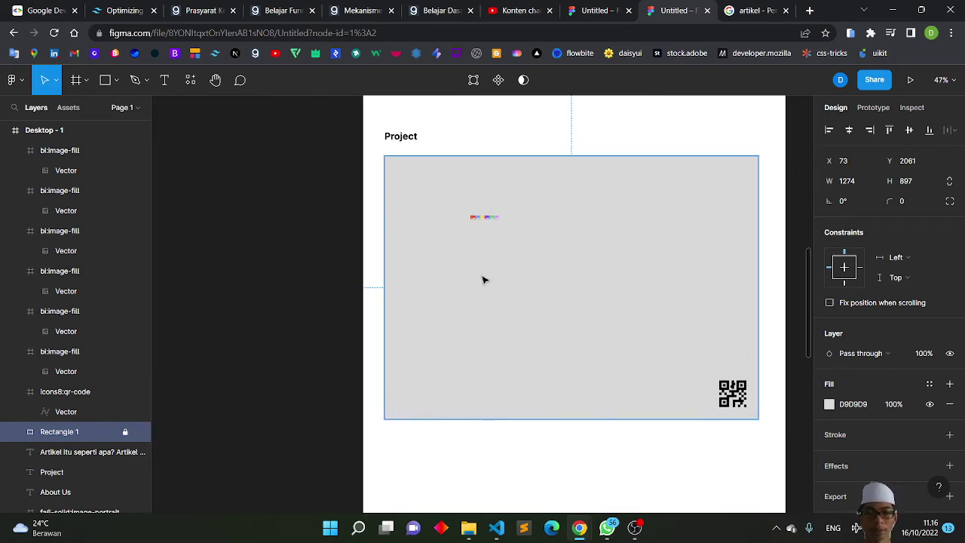
drag(484, 280, 495, 242)
ctrl+scroll(495, 242, up, 5)
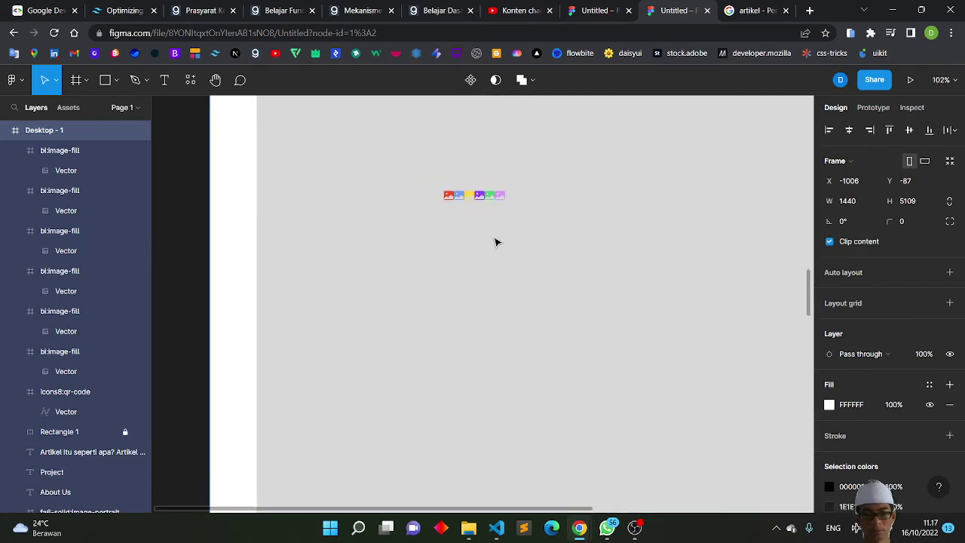
Move the purple image icon into the Project box and enlarge it to 267×224.
drag(501, 209, 398, 226)
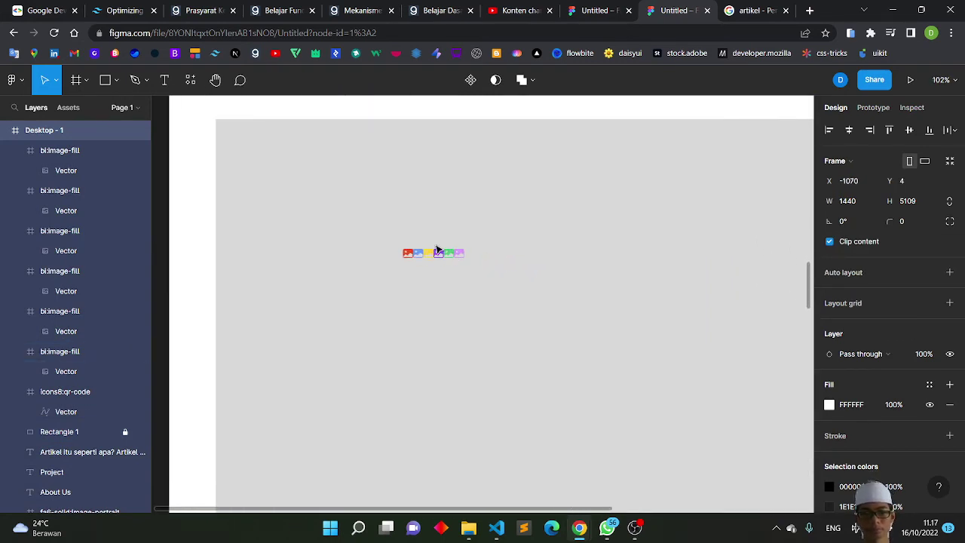
click(395, 224)
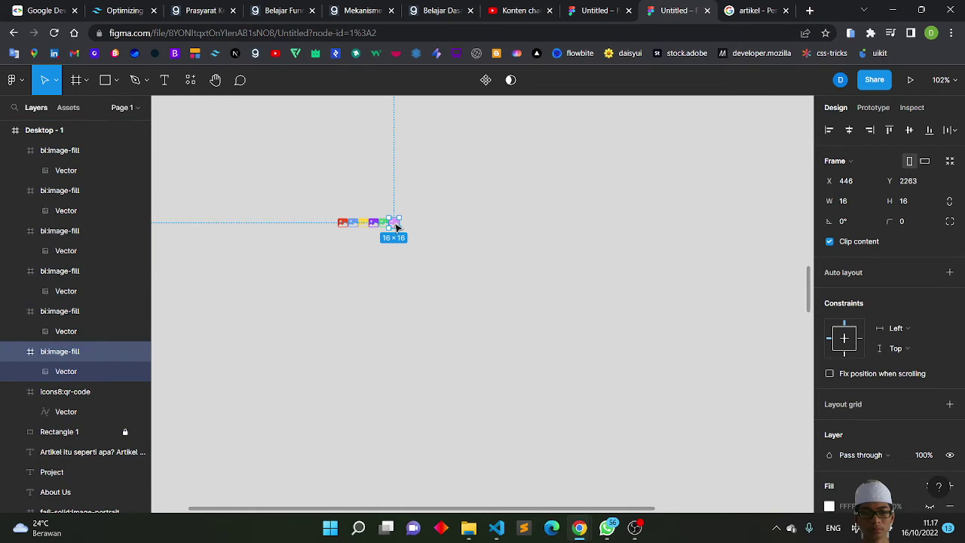
drag(396, 226, 515, 428)
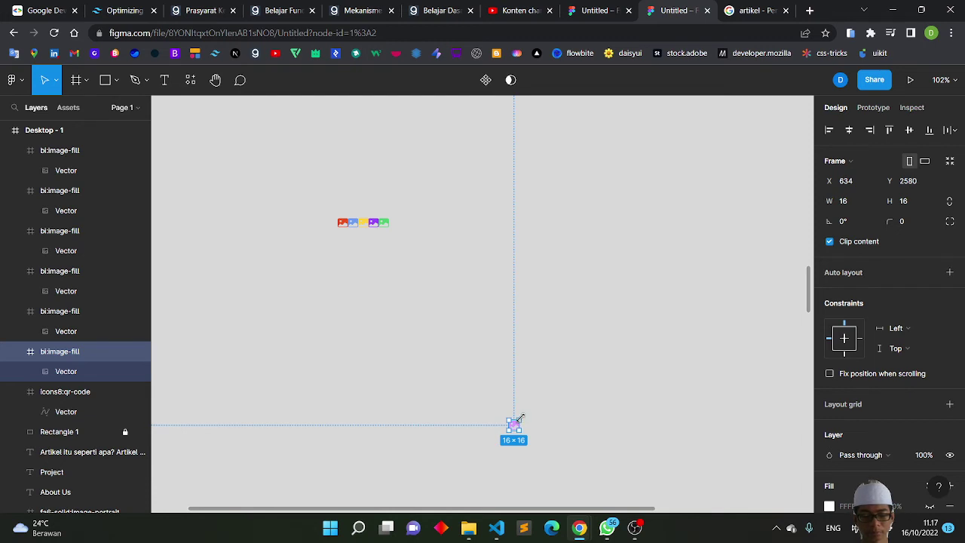
drag(519, 417, 679, 287)
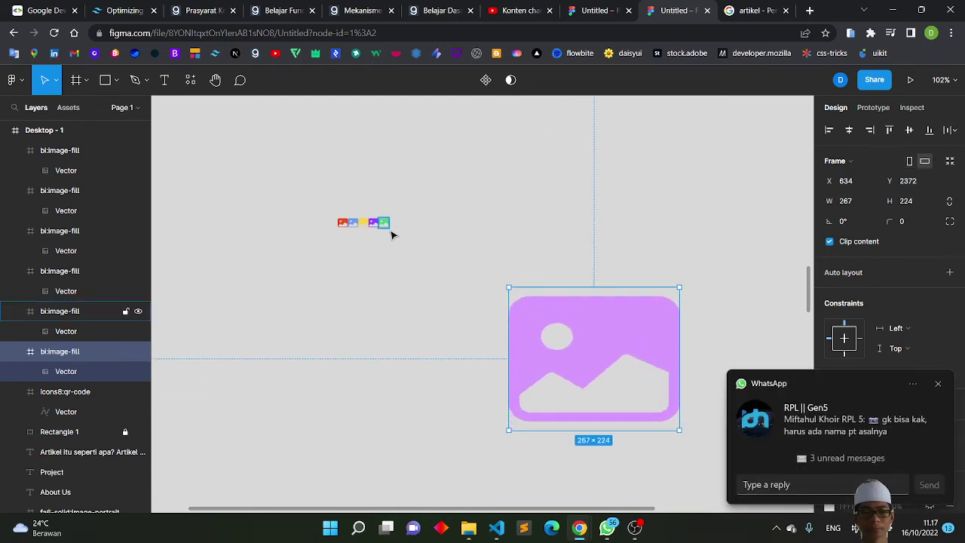
click(938, 385)
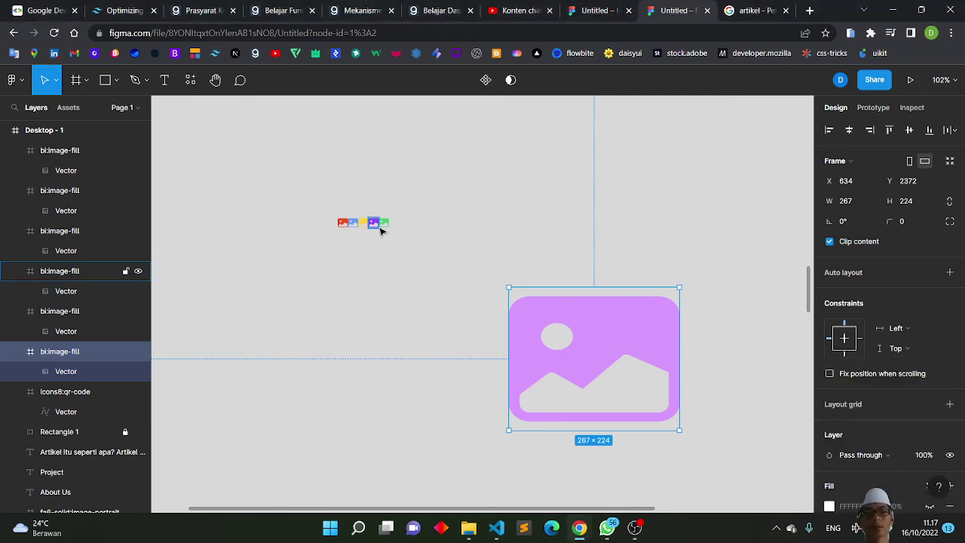
Resize the green icon to 281×213 and place it above the purple one at X 634, Y 2164.
drag(383, 228, 280, 383)
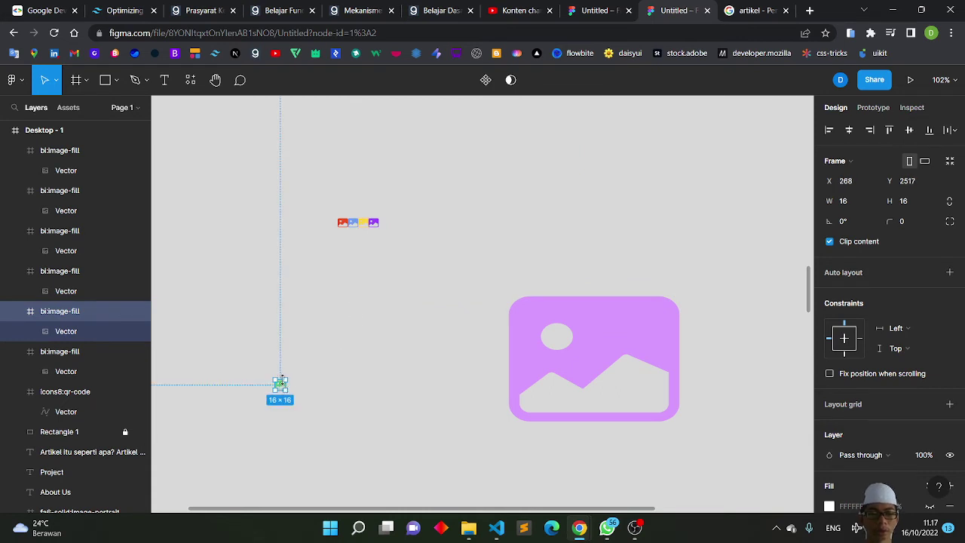
mouse_move(286, 380)
mouse_down()
mouse_move(420, 314)
mouse_move(456, 255)
mouse_up()
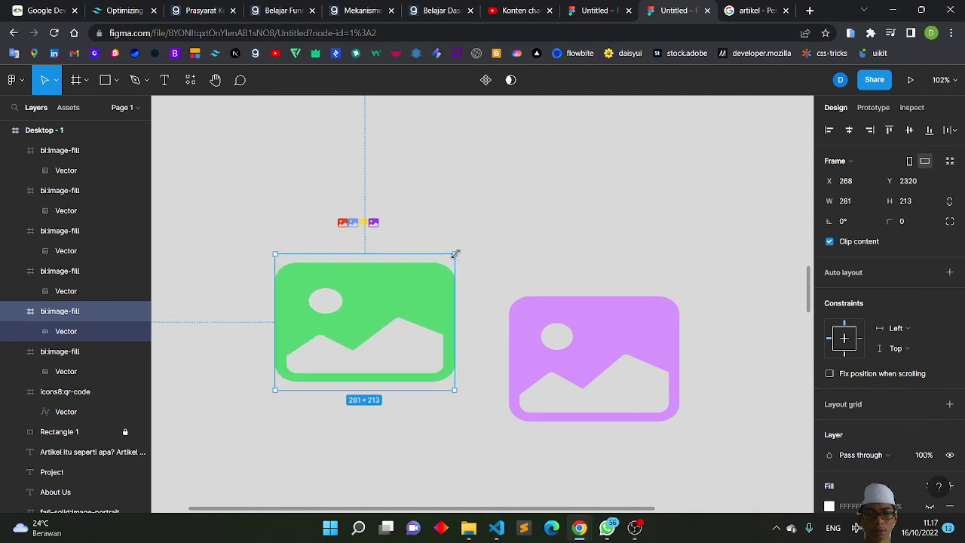
mouse_move(407, 316)
mouse_down()
mouse_move(549, 351)
mouse_move(640, 352)
mouse_move(638, 217)
mouse_up()
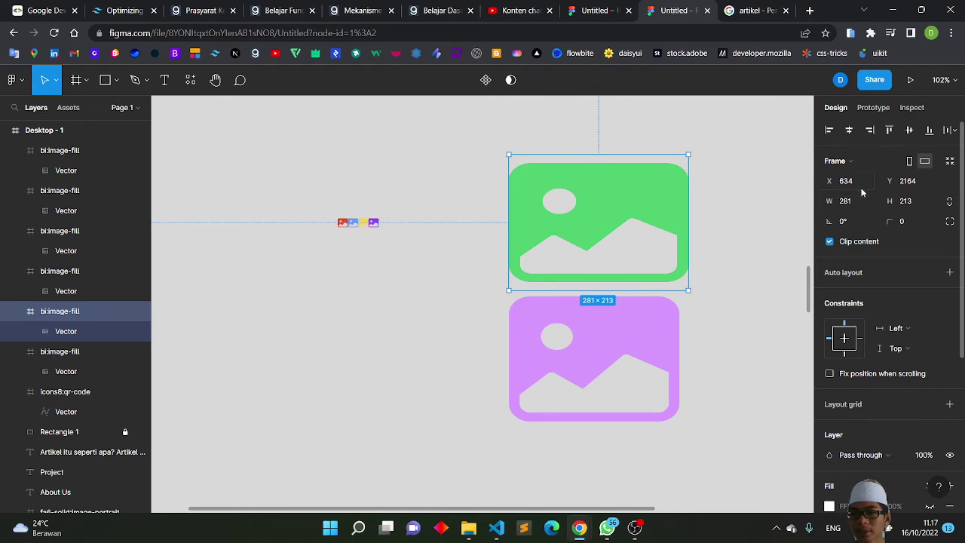
Set the green icon's X position to 600 and briefly try Y 600.
click(860, 185)
text(600)
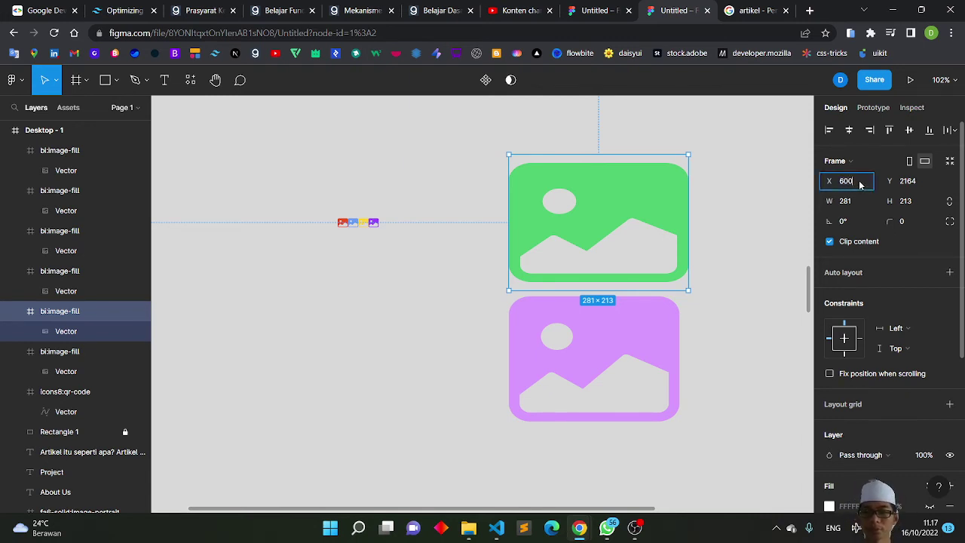
key(Return)
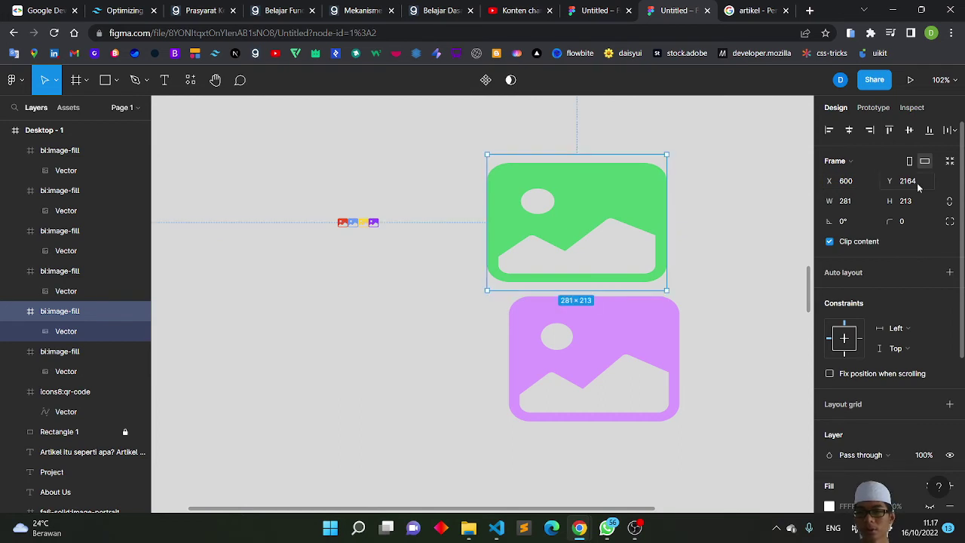
click(918, 187)
text(60)
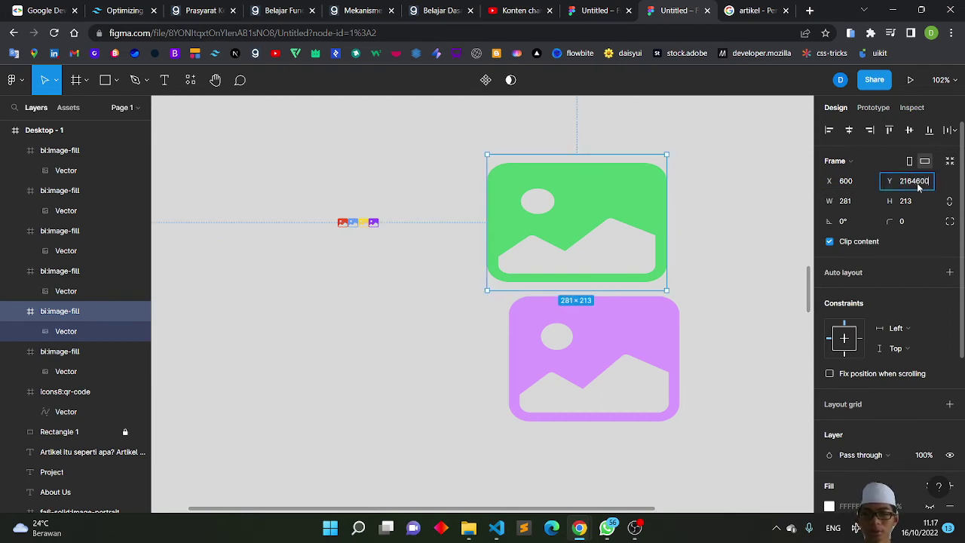
key(BackSpace)
key(BackSpace)
key(BackSpace)
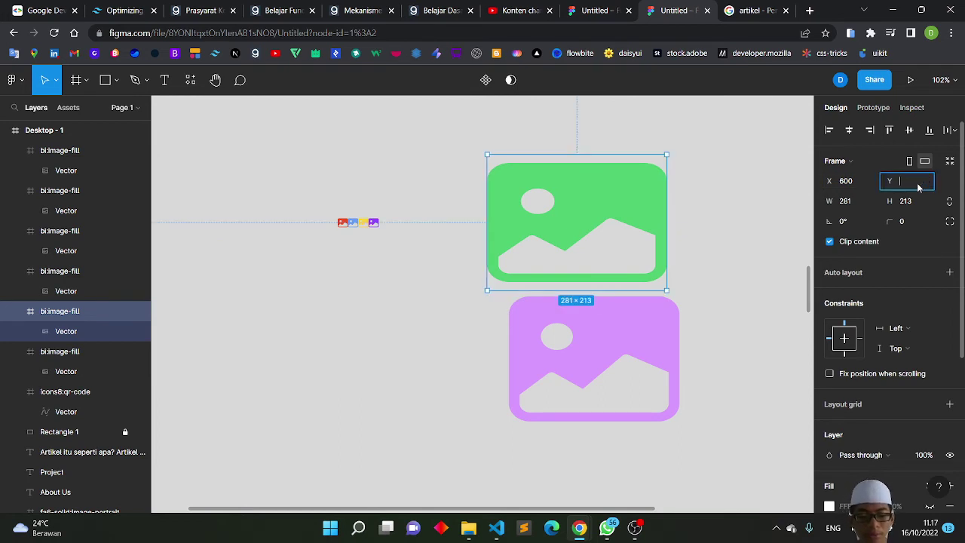
text(600)
key(Return)
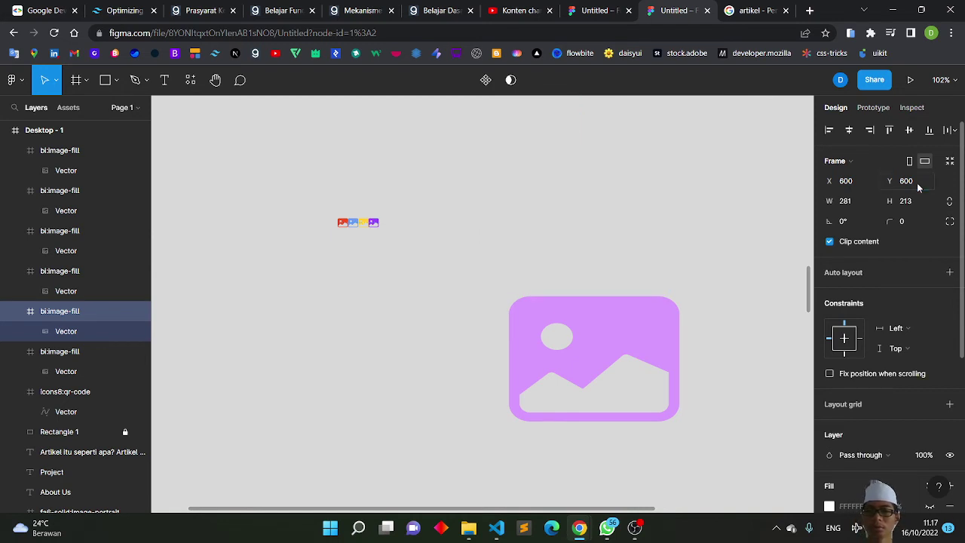
mouse_move(83, 331)
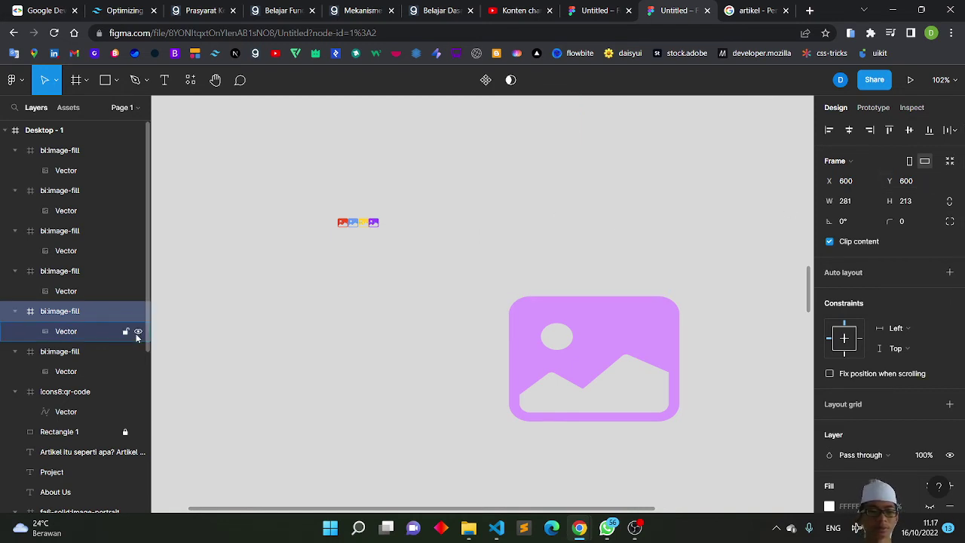
ctrl+scroll(439, 293, down, 3)
ctrl+scroll(440, 293, down, 3)
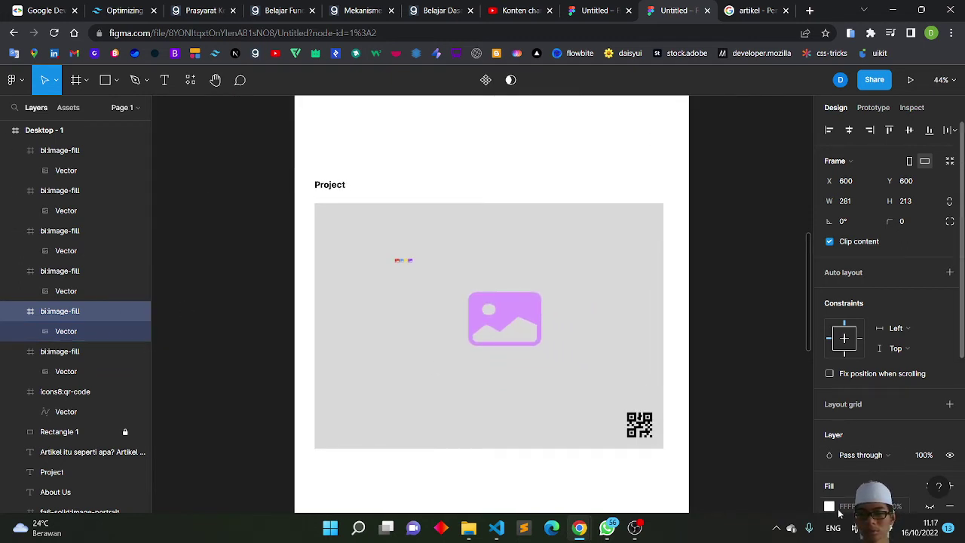
click(839, 511)
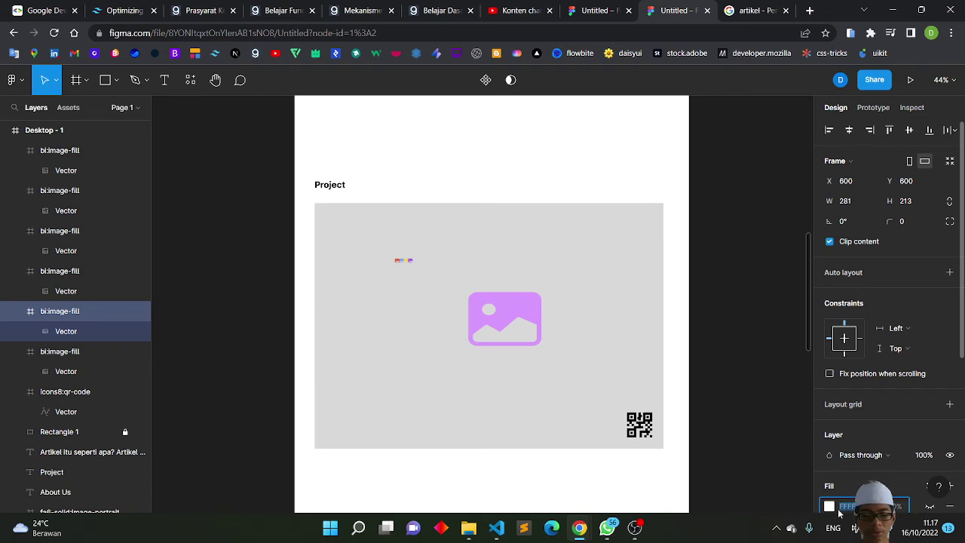
Reselect the green icon, try a different Y value, then undo back to Y 2164.
click(504, 338)
drag(504, 338, 505, 340)
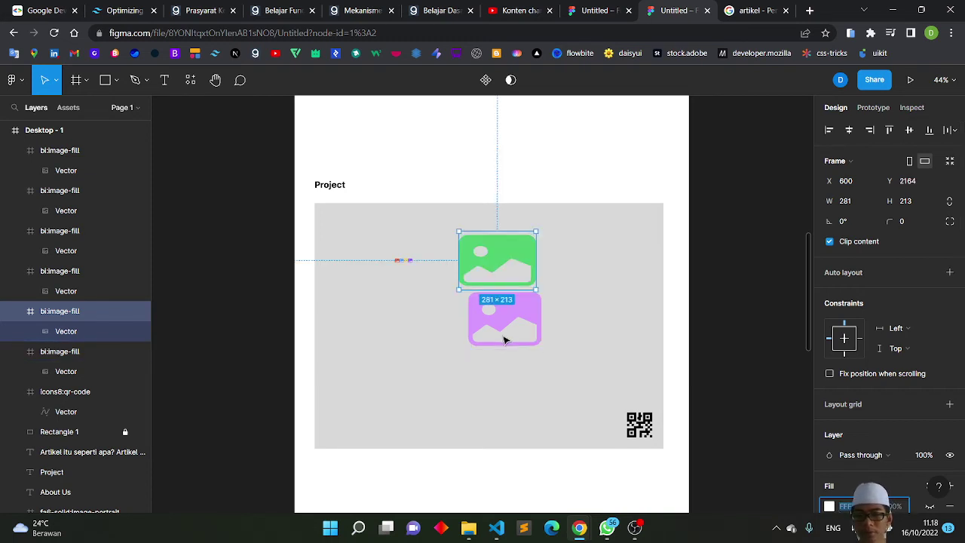
click(626, 345)
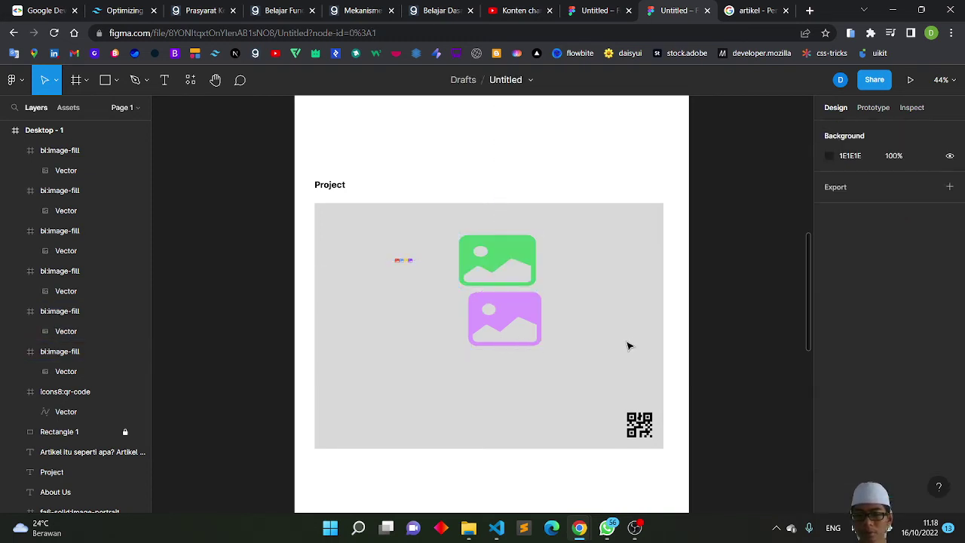
click(525, 270)
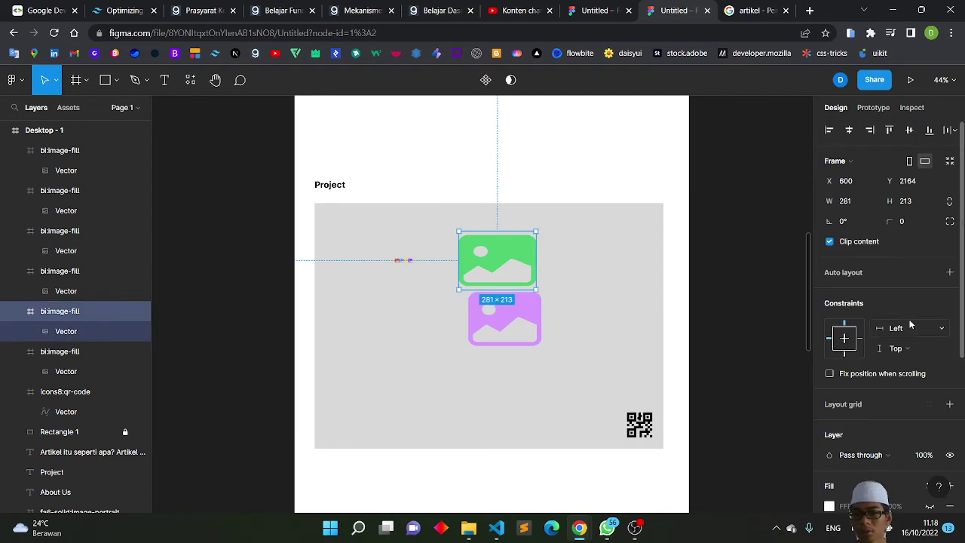
click(918, 182)
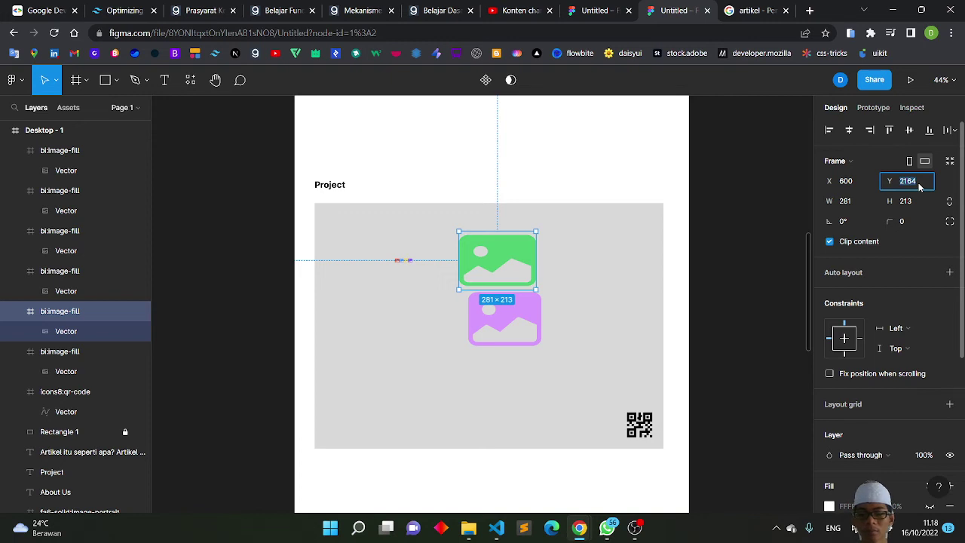
key(BackSpace)
text(900)
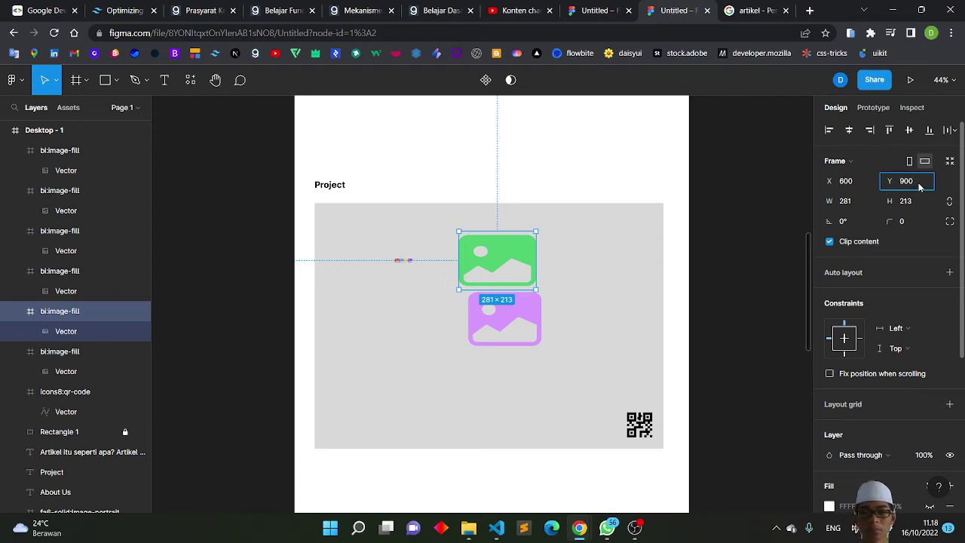
key(BackSpace)
key(Return)
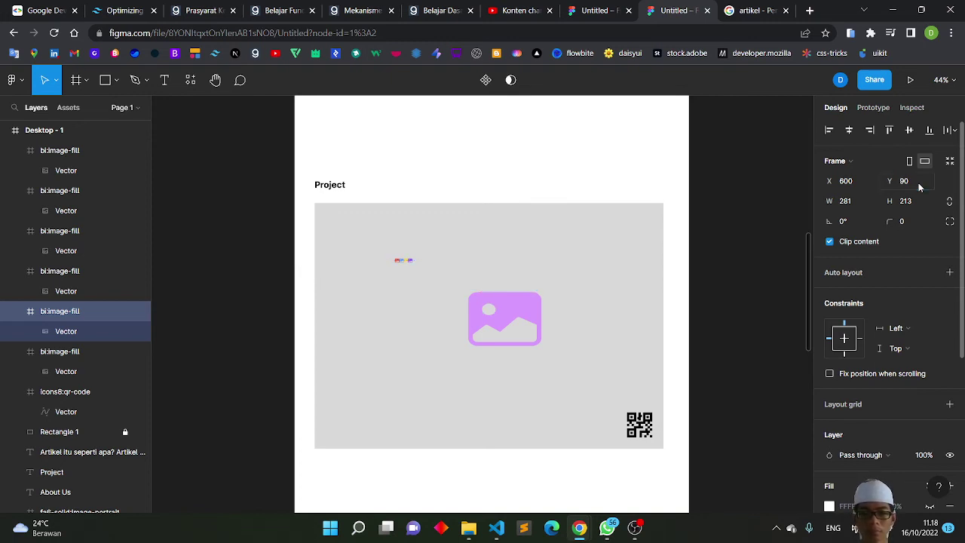
key(ctrl+z)
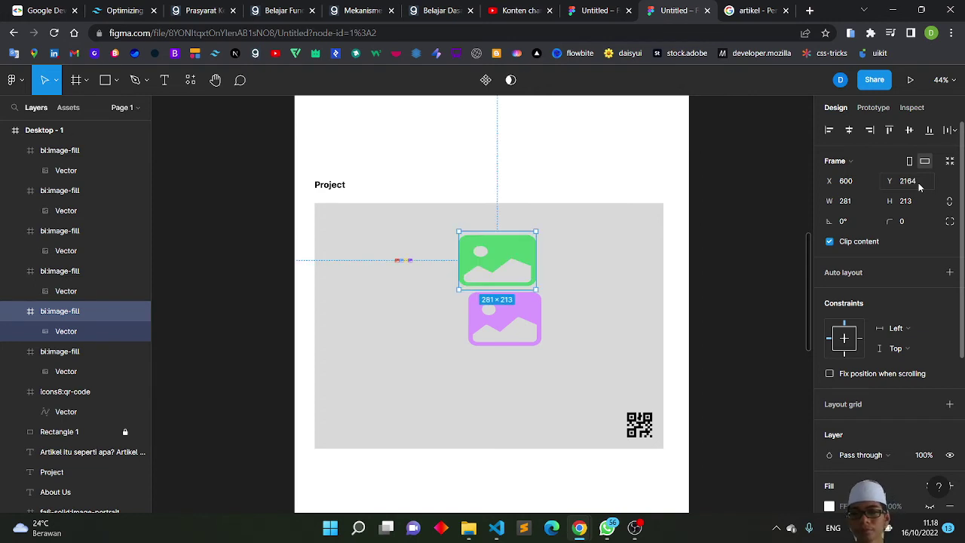
Set the green image icon's frame width and height both to 200.
click(850, 203)
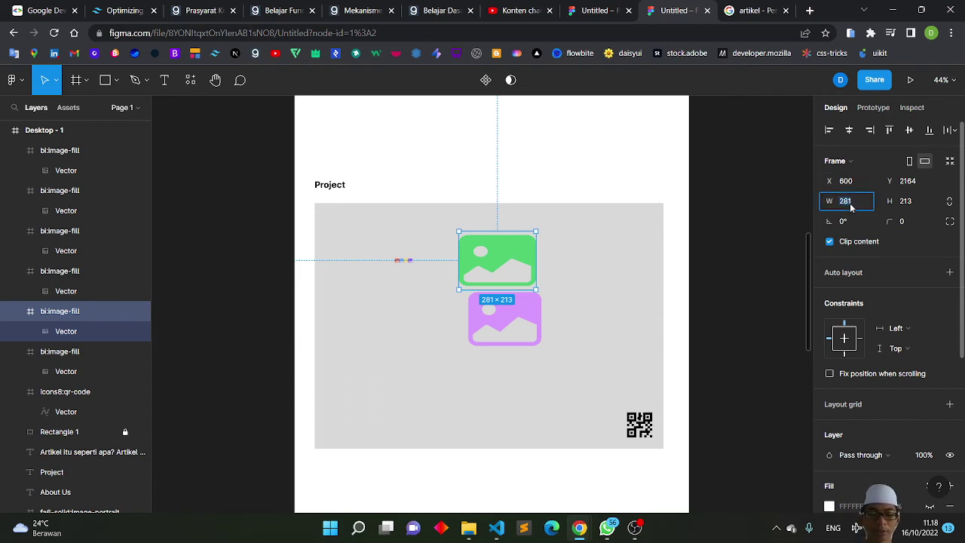
text(200)
click(910, 203)
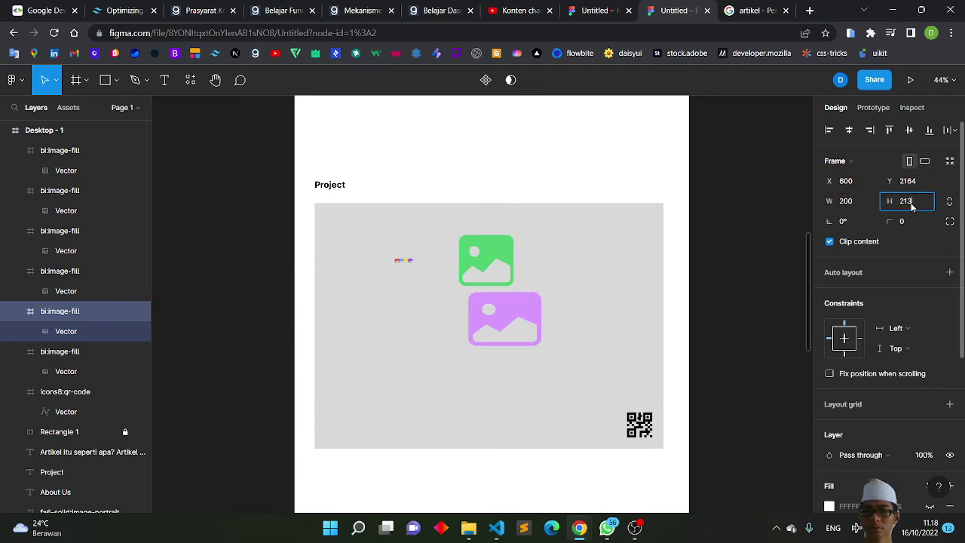
text(213)
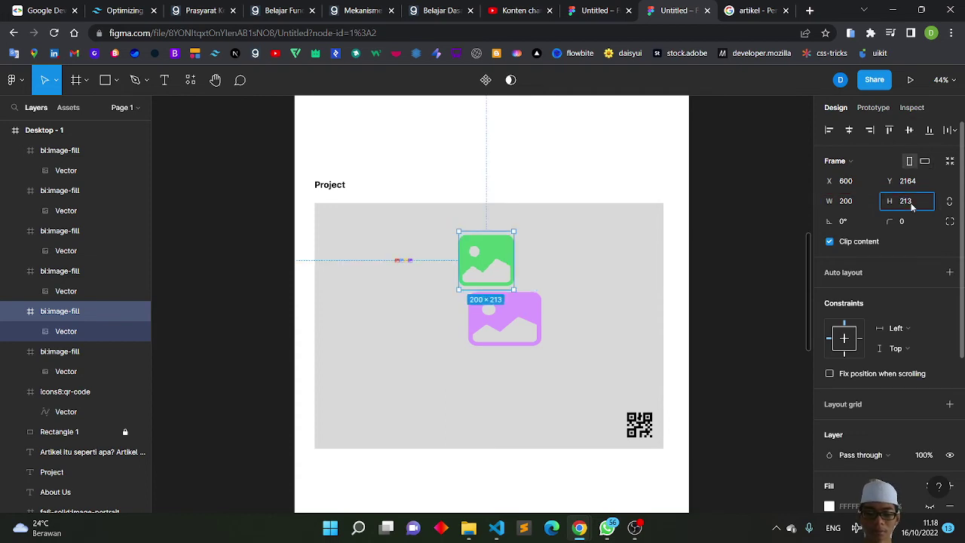
text(0)
key(Return)
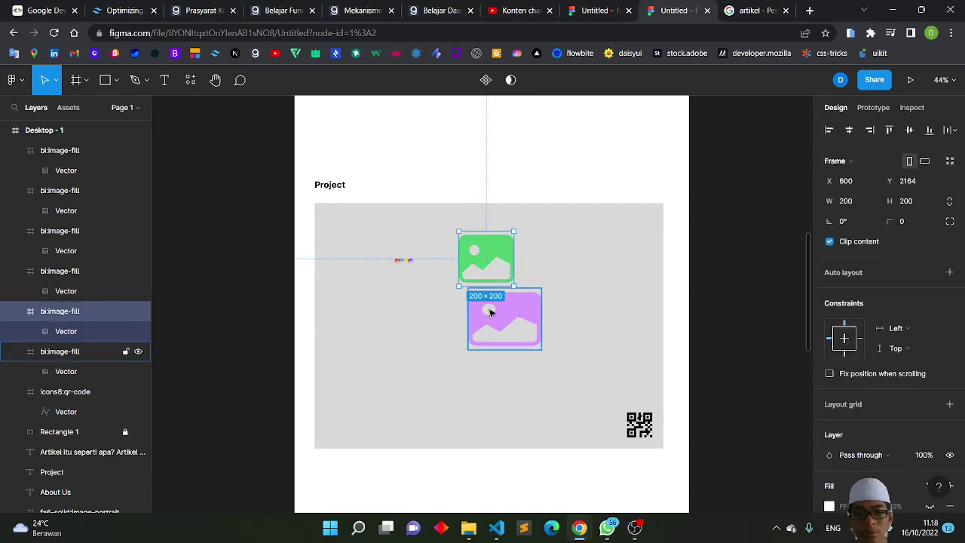
Resize the purple image icon to 300×200.
click(502, 332)
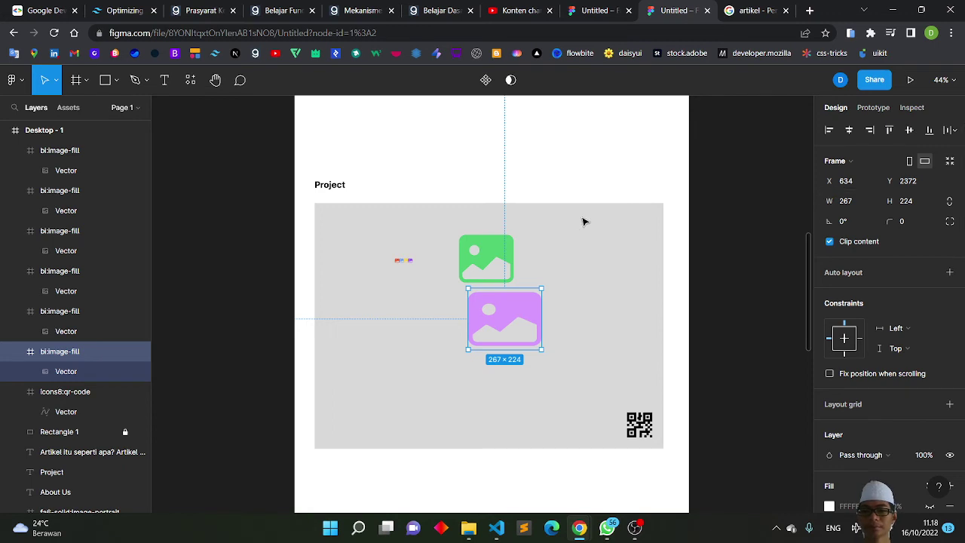
click(484, 255)
click(504, 304)
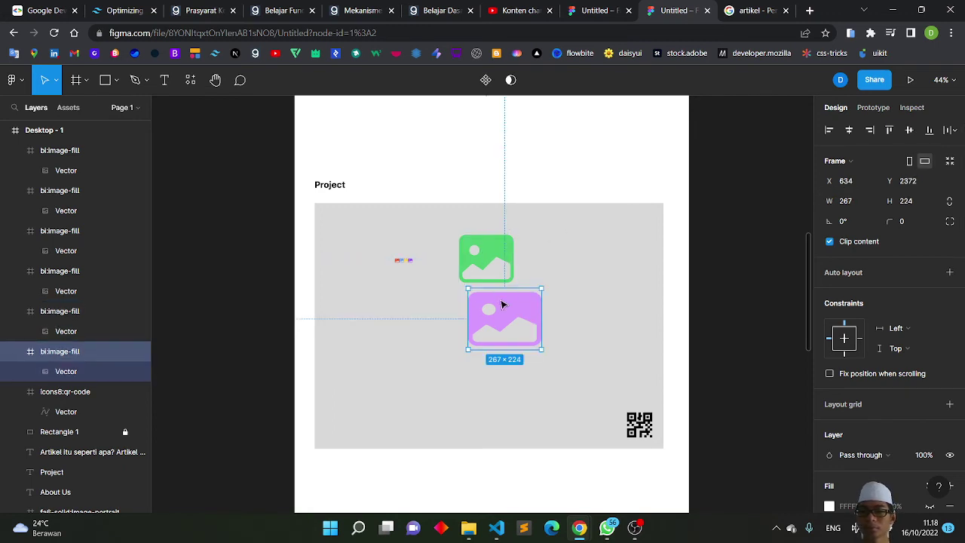
click(853, 204)
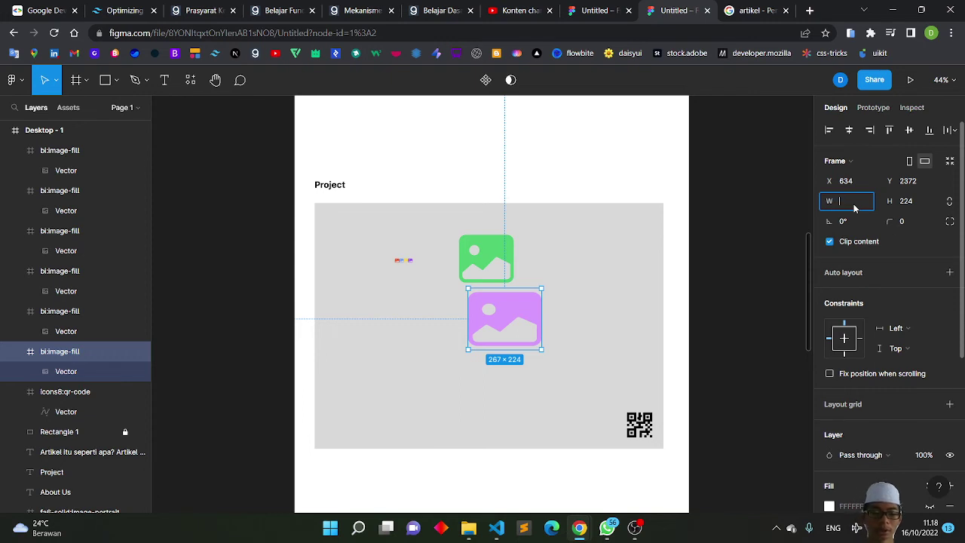
text(200)
click(908, 200)
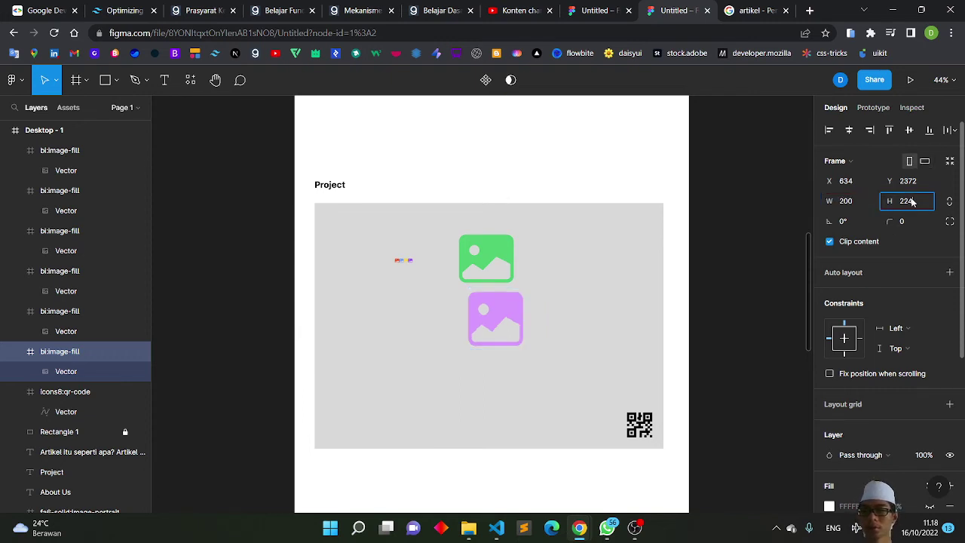
text(300)
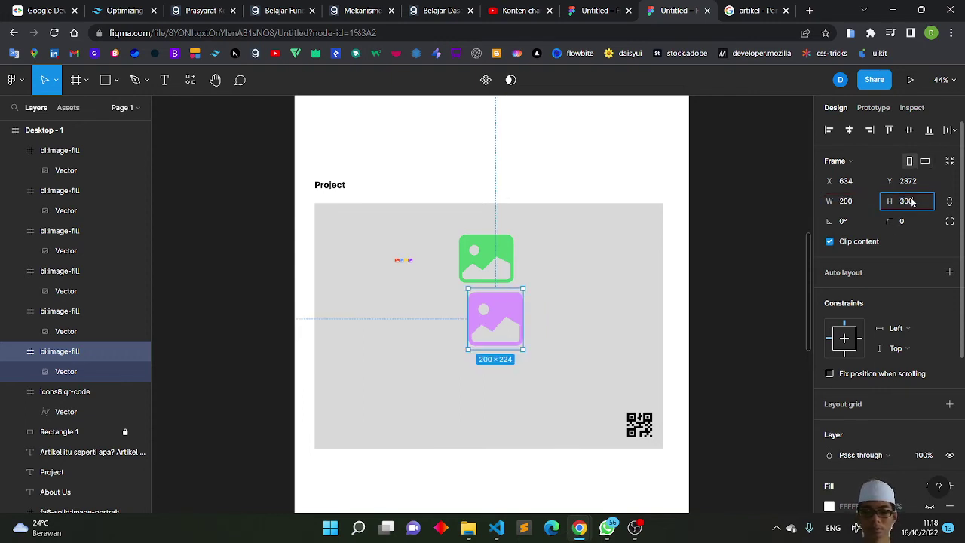
key(Return)
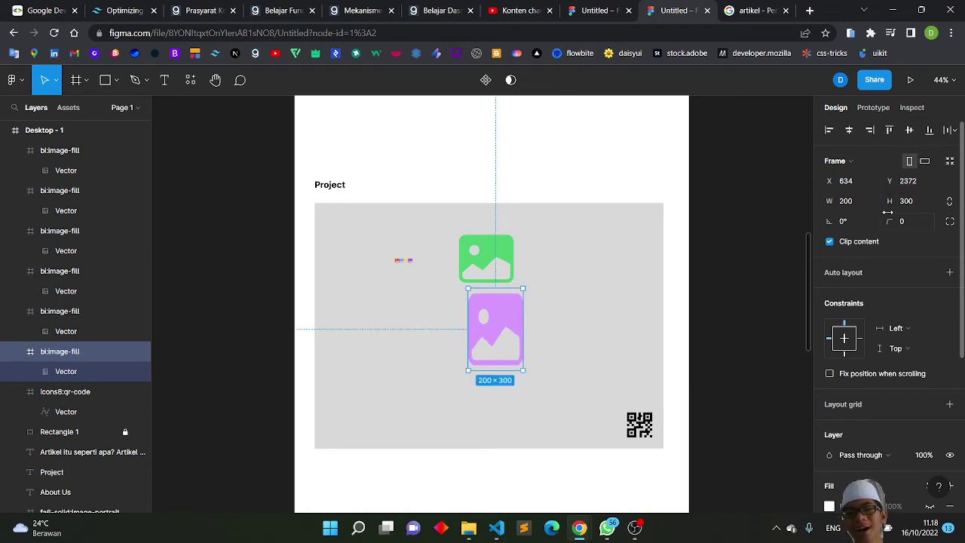
click(848, 202)
text(300)
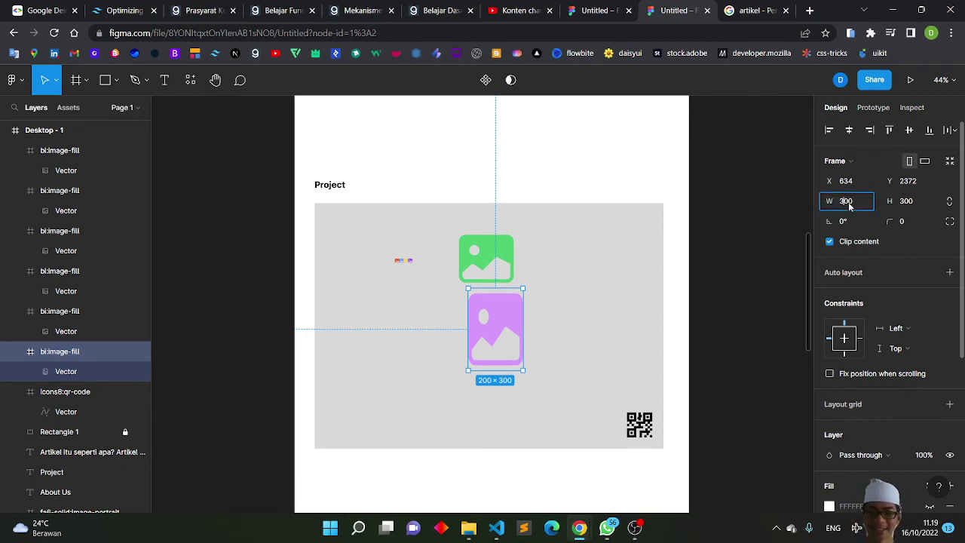
click(909, 201)
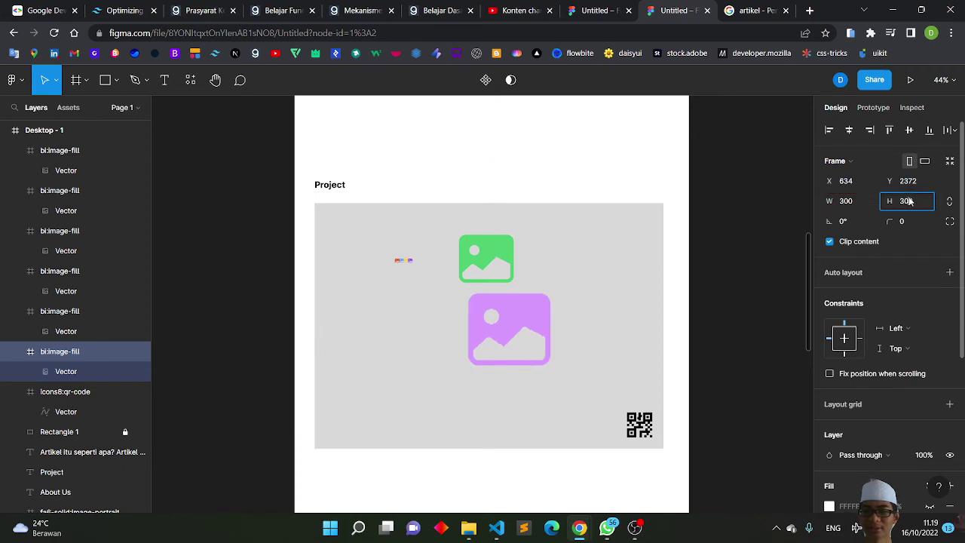
text(200)
key(Return)
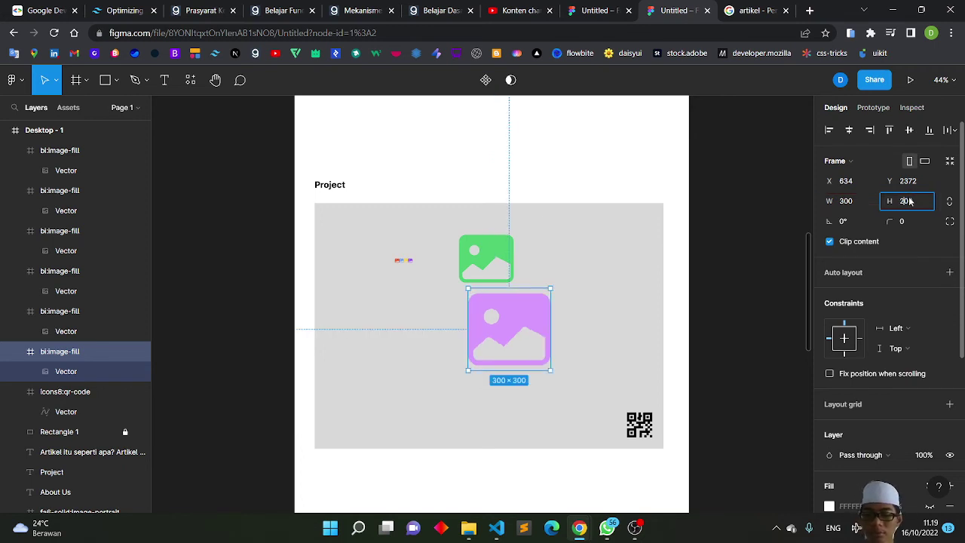
key(Return)
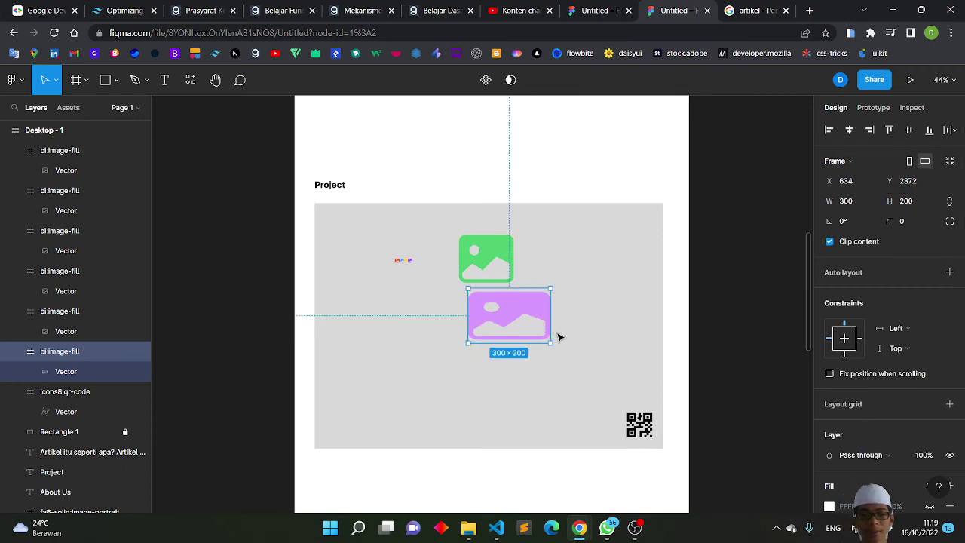
Widen the green image icon to 300 and line it up above the purple one.
scroll(523, 287, up, 3)
scroll(520, 283, up, 2)
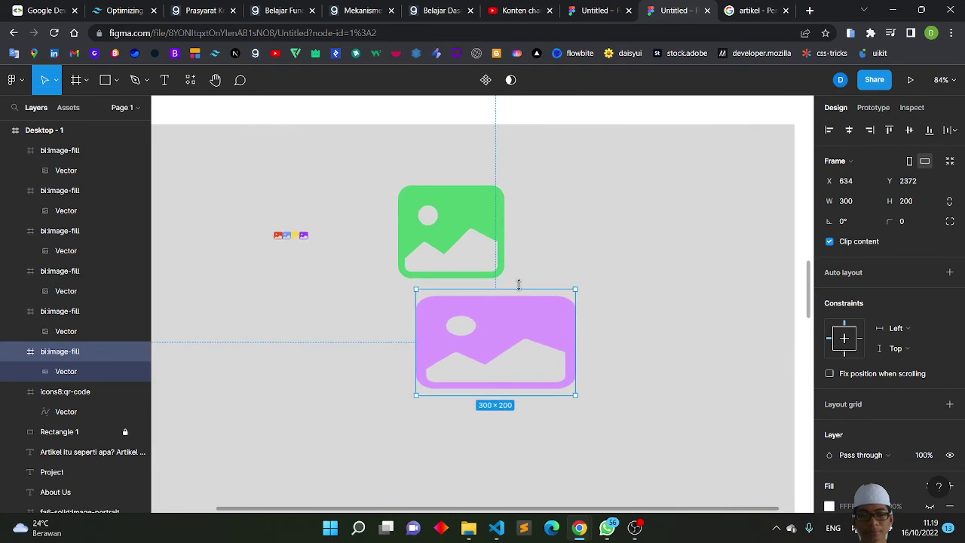
click(483, 257)
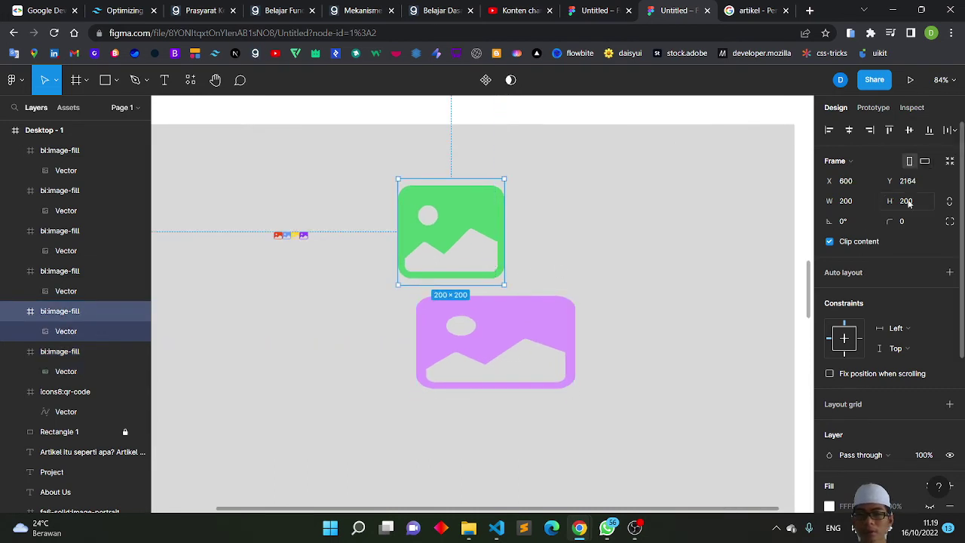
click(846, 202)
text(300)
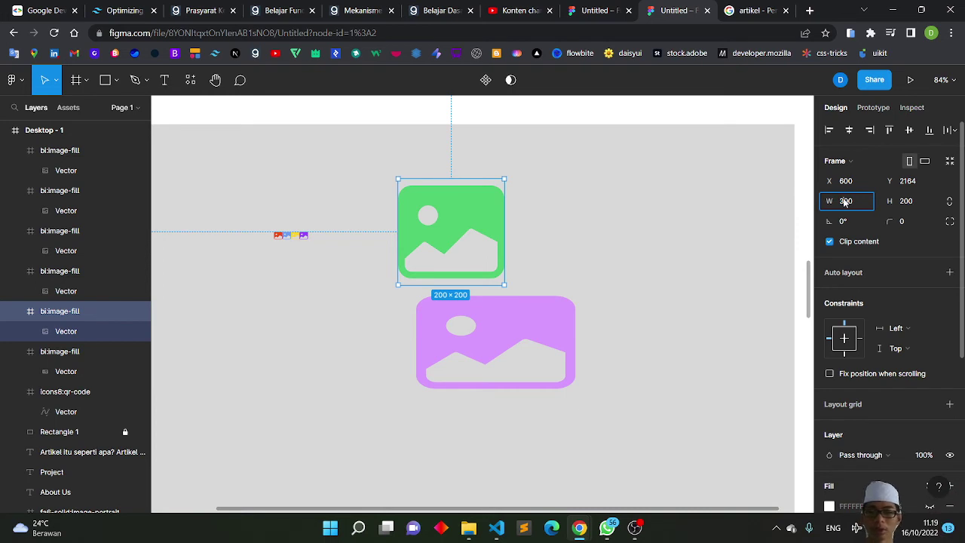
key(Return)
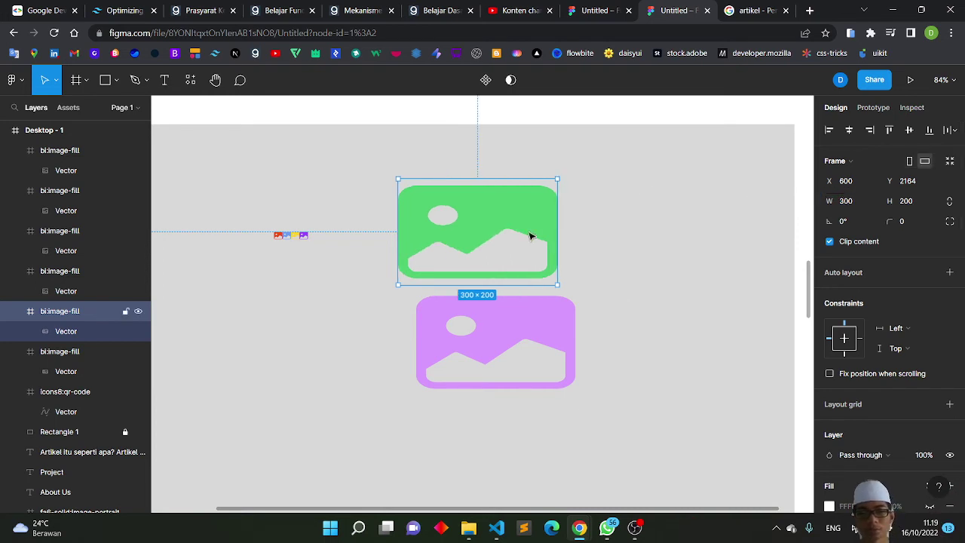
drag(527, 239, 545, 238)
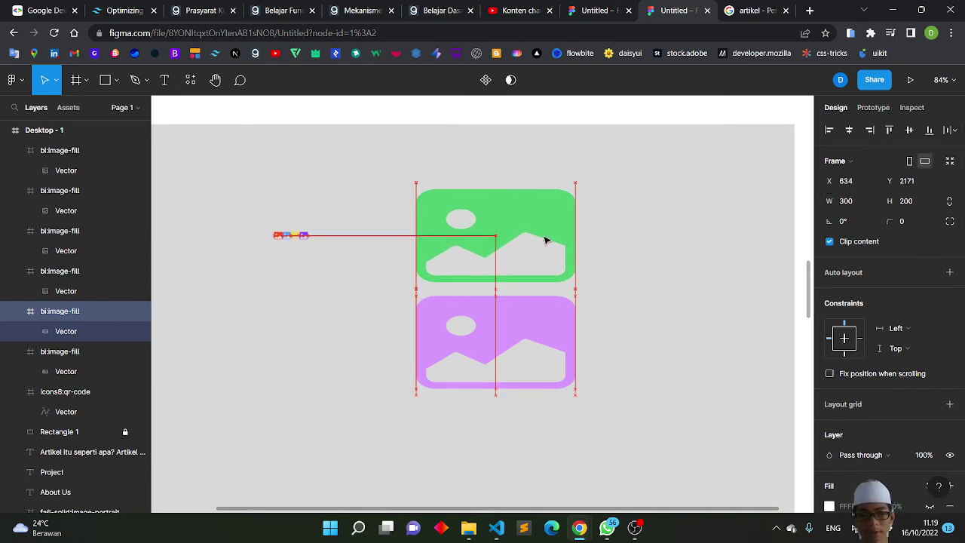
Move the small dark purple icon down-left in the box and resize it to 300×200.
scroll(442, 269, left, 3)
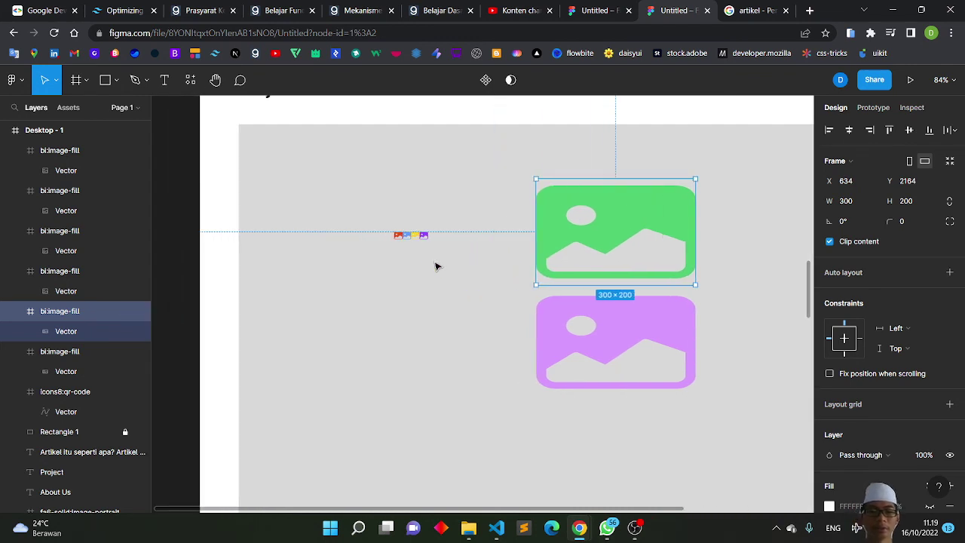
click(425, 240)
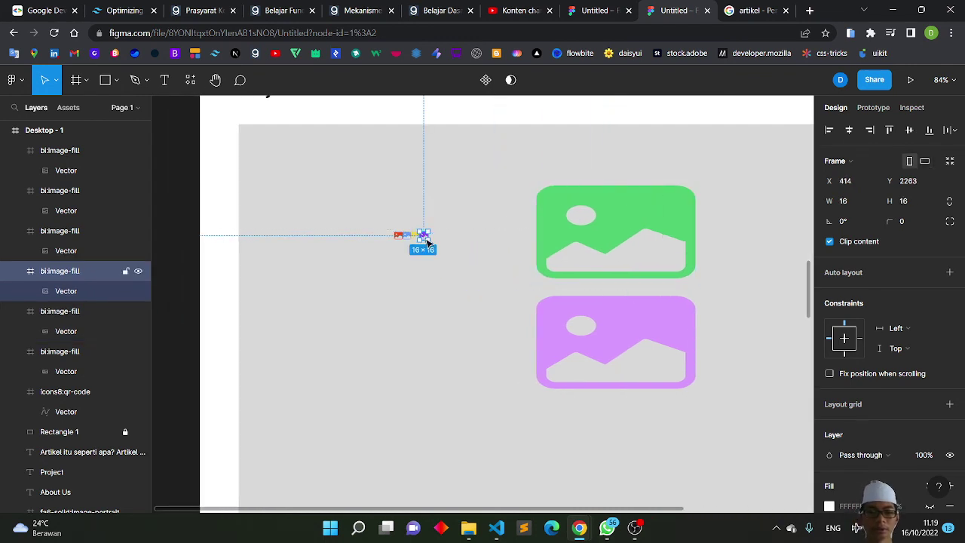
drag(427, 240, 359, 336)
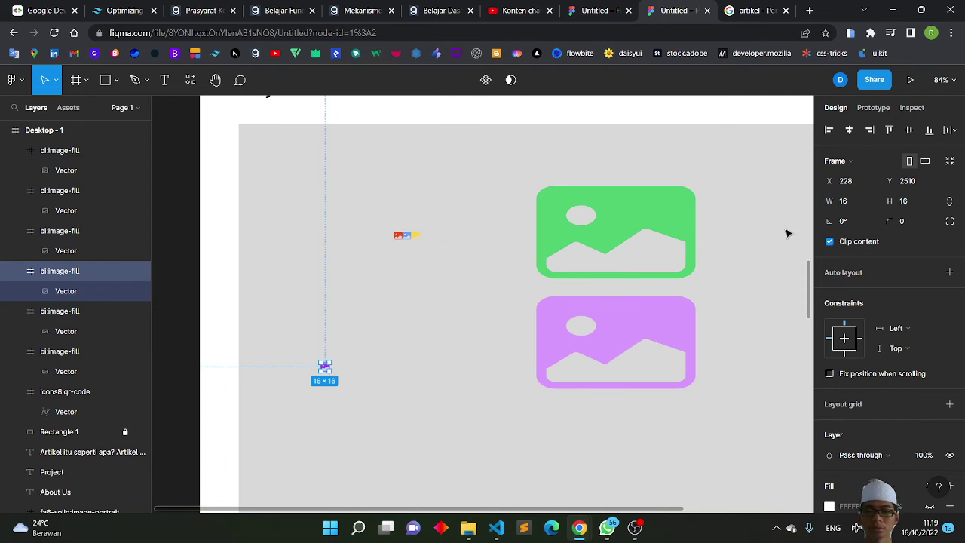
click(852, 203)
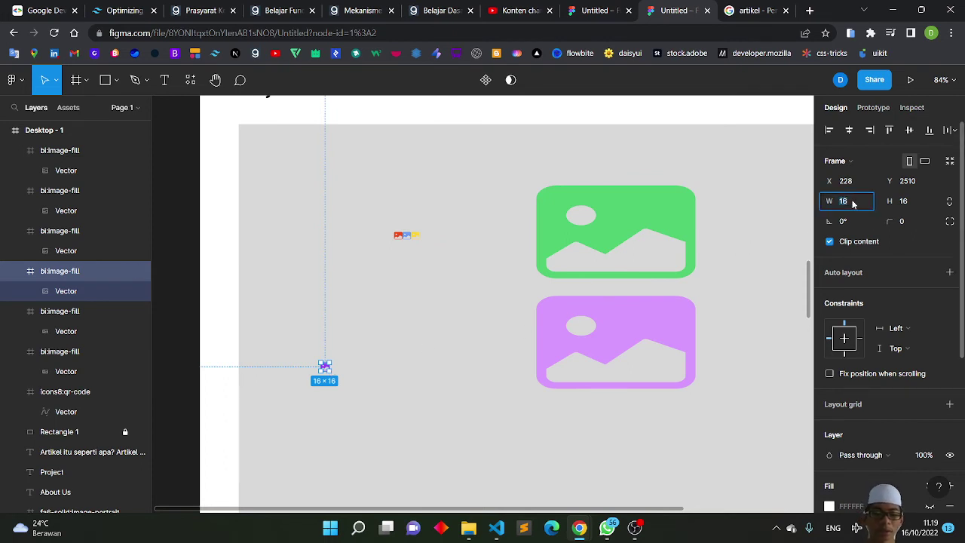
text(300)
key(Return)
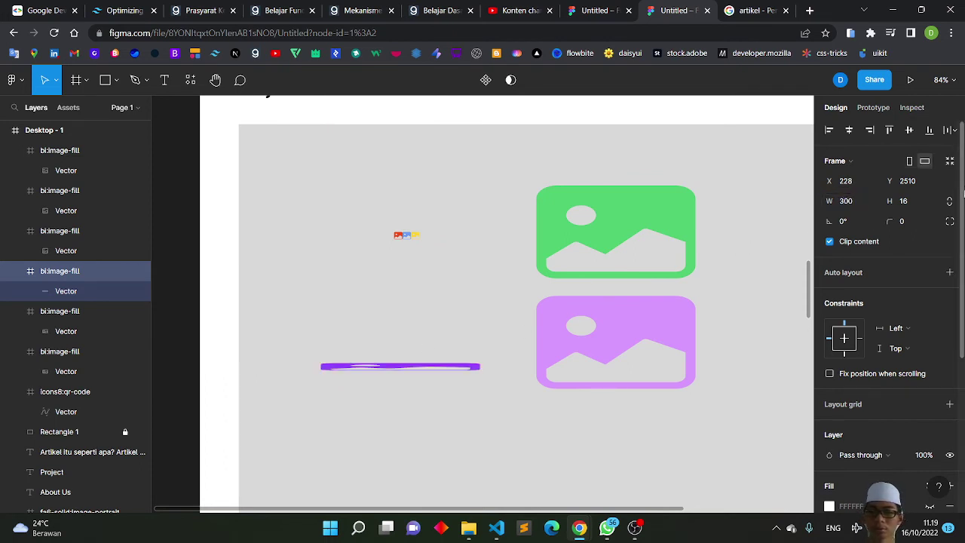
click(903, 200)
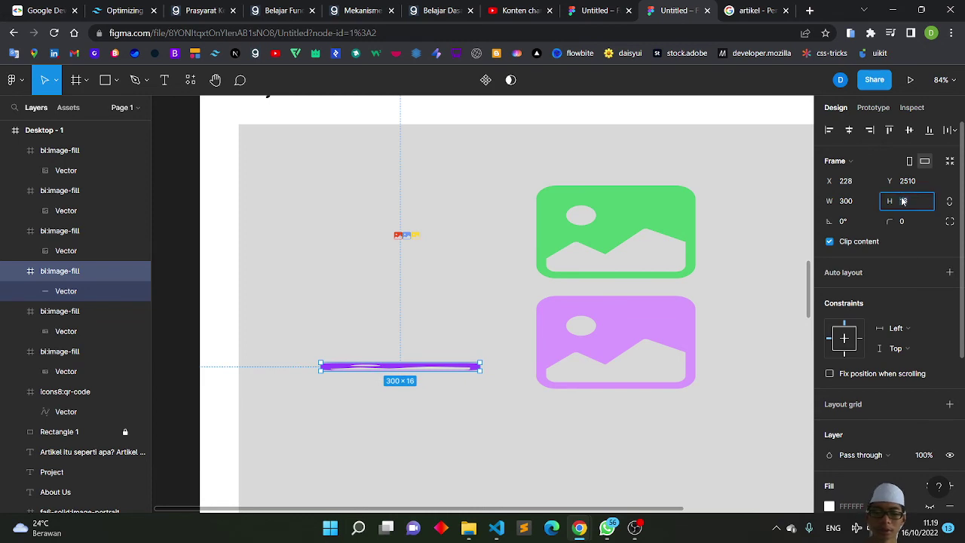
text(00)
key(Return)
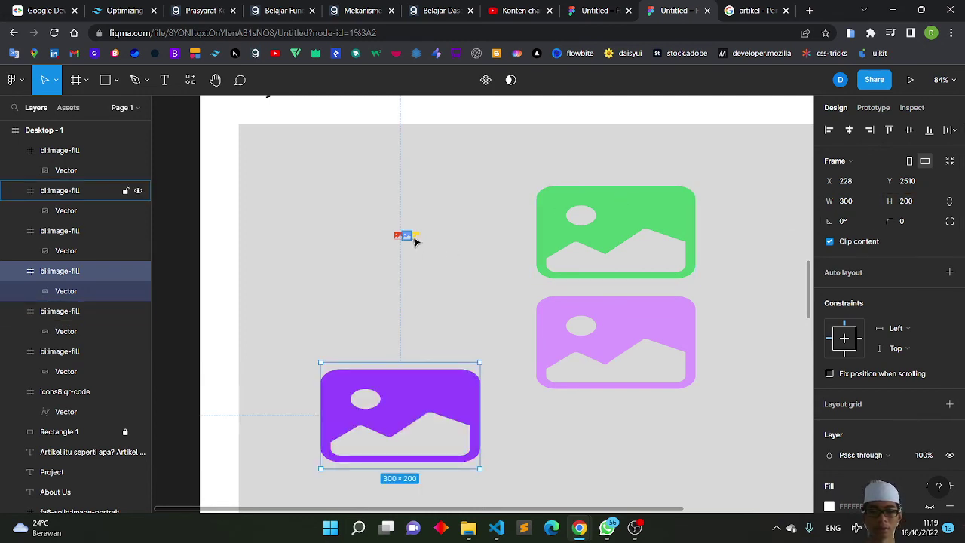
Resize the yellow icon to 300×200 and place it right of the green one.
drag(414, 239, 363, 145)
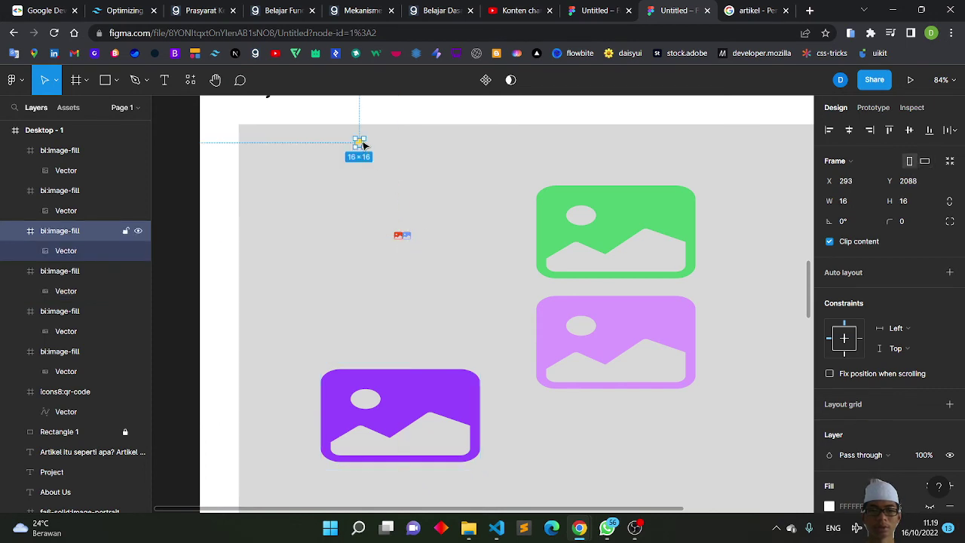
click(851, 205)
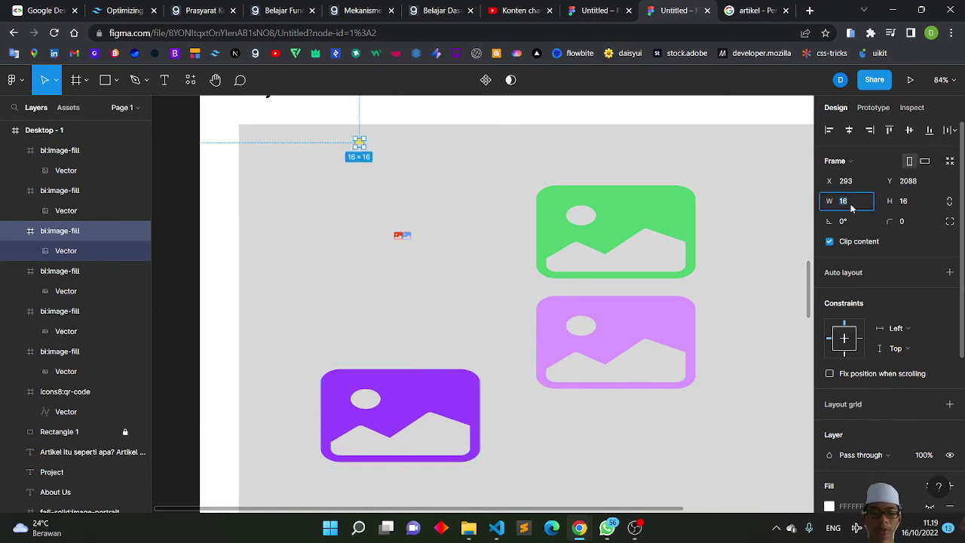
text(300)
key(Return)
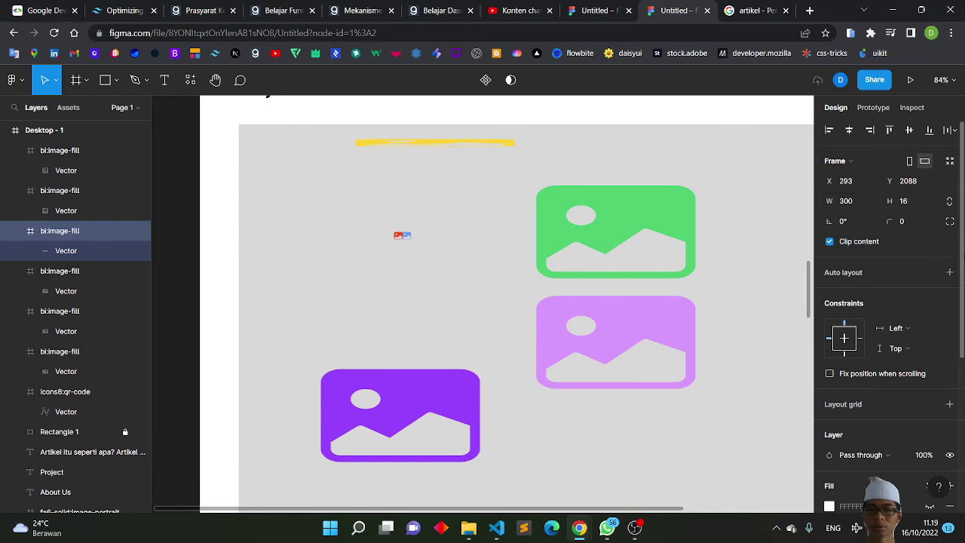
click(903, 200)
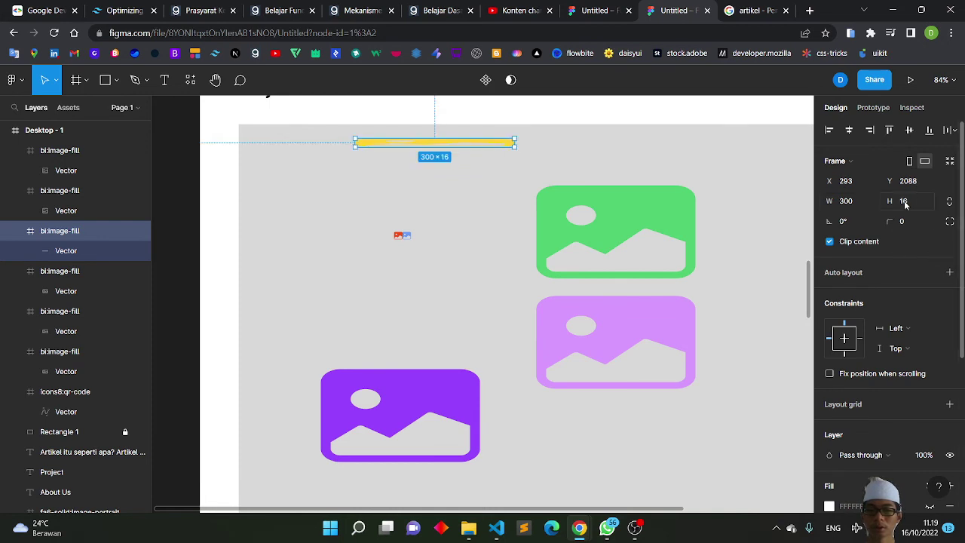
text(200)
key(Return)
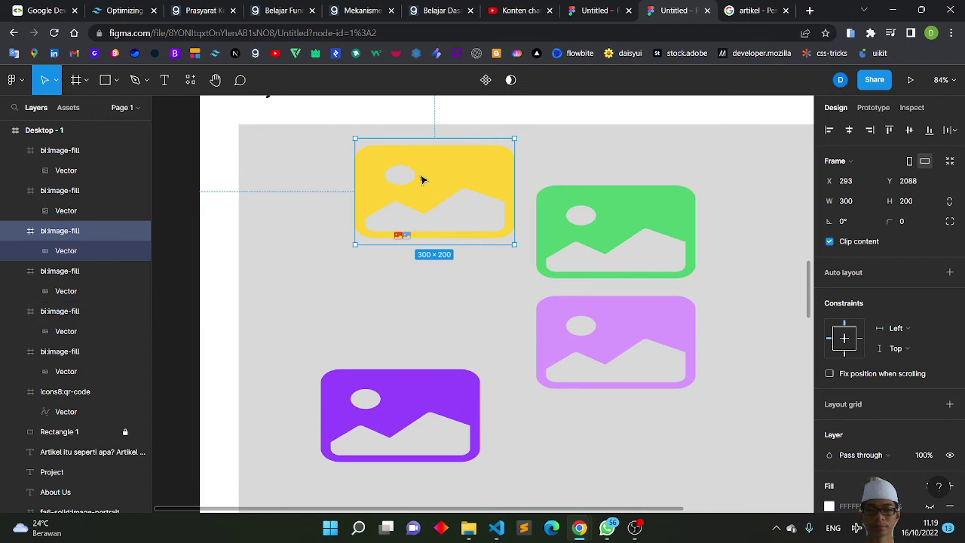
drag(422, 181, 736, 230)
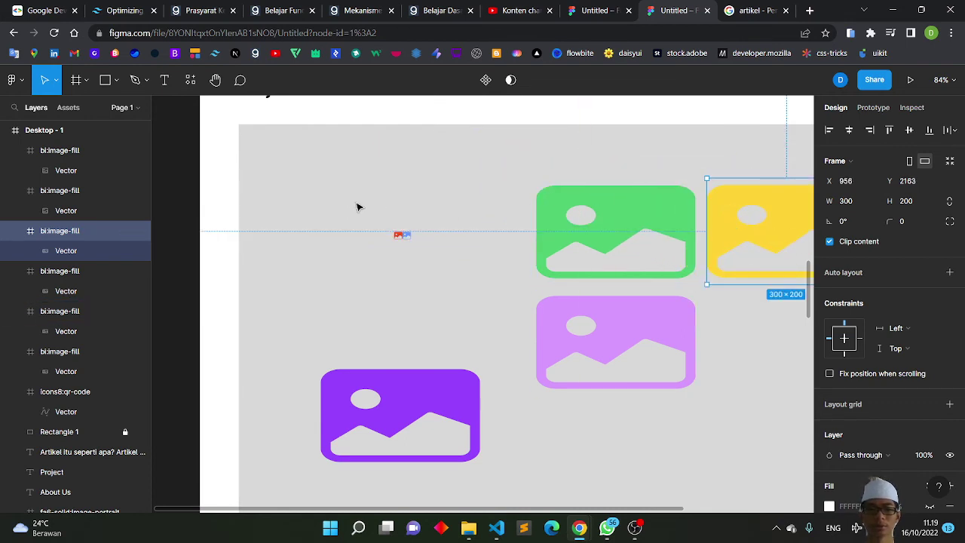
click(407, 236)
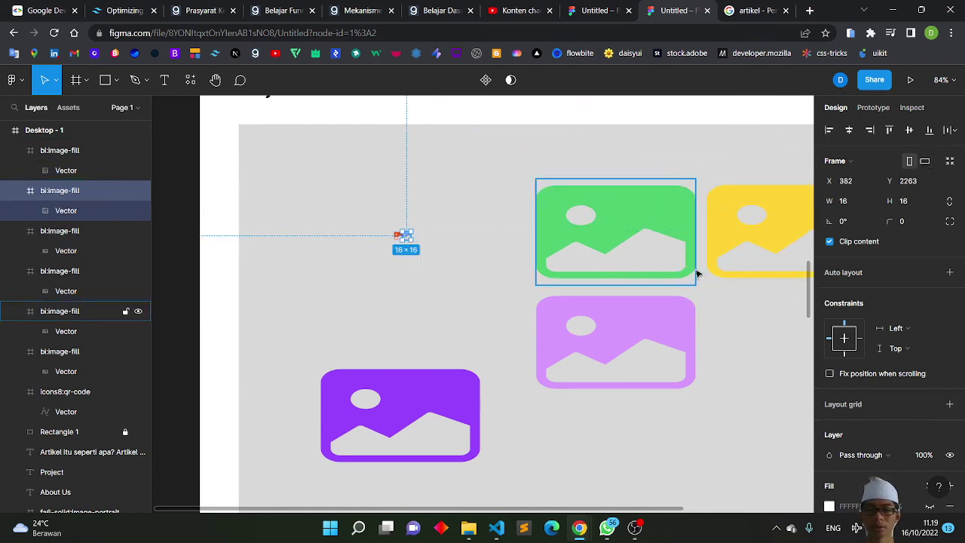
Resize the blue icon to 300×200 and move it to the box's top-left corner.
click(848, 202)
text(3)
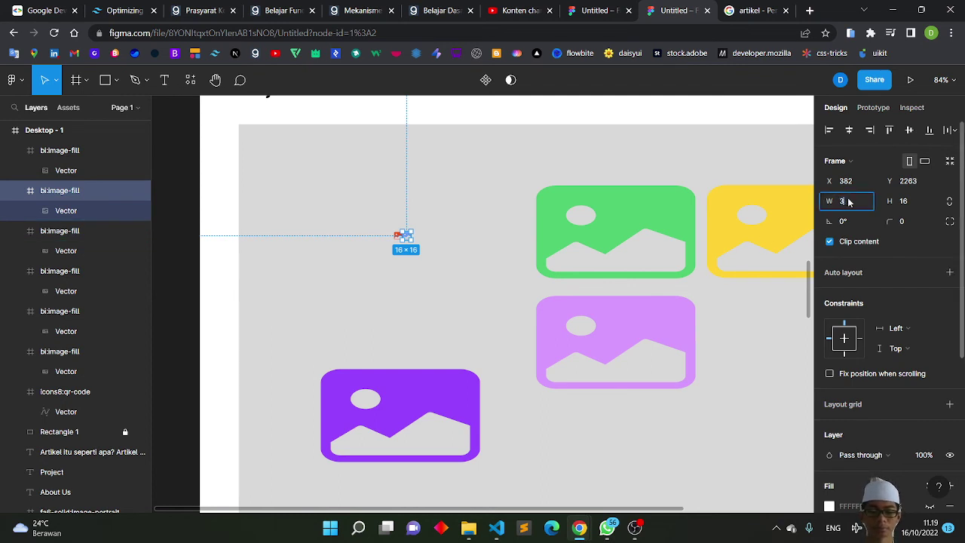
text(00)
key(Return)
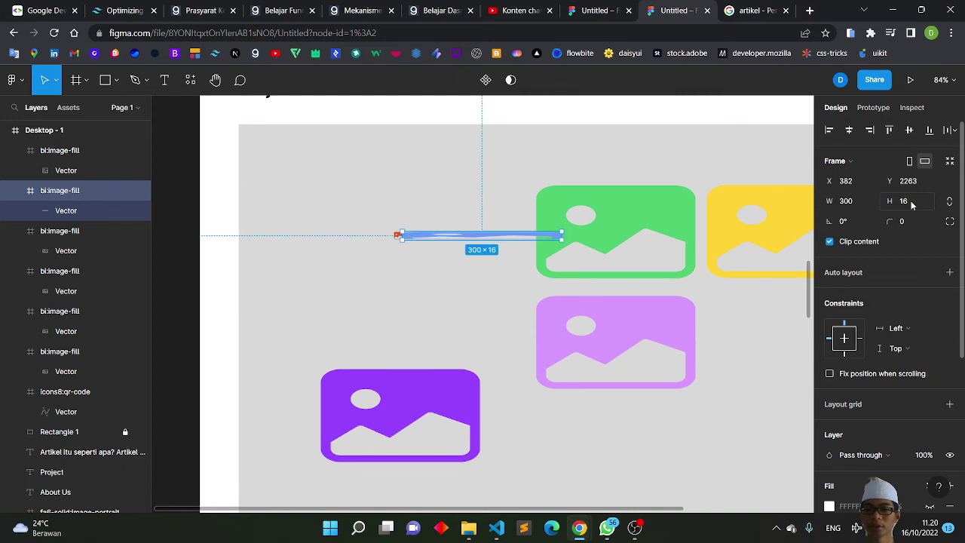
click(911, 202)
text(200)
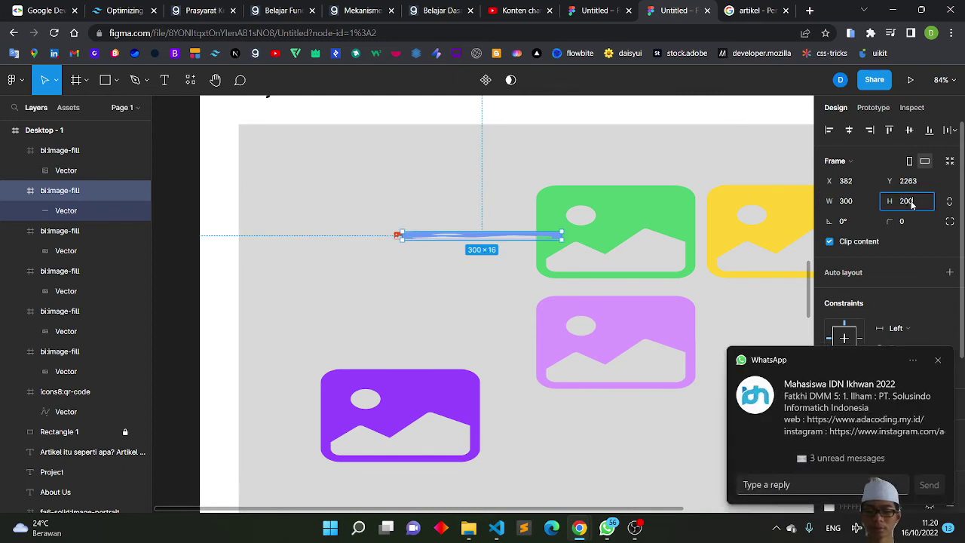
key(Return)
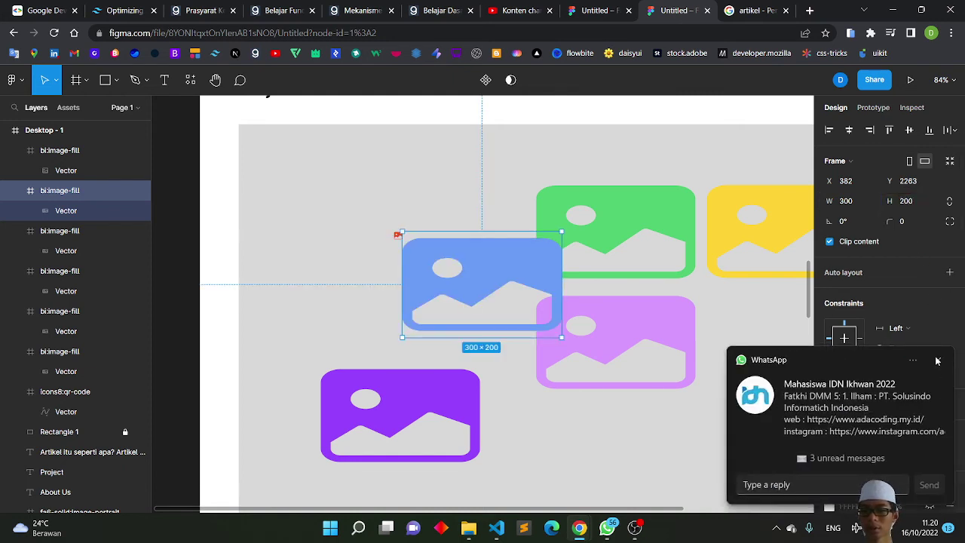
click(938, 360)
drag(455, 303, 293, 193)
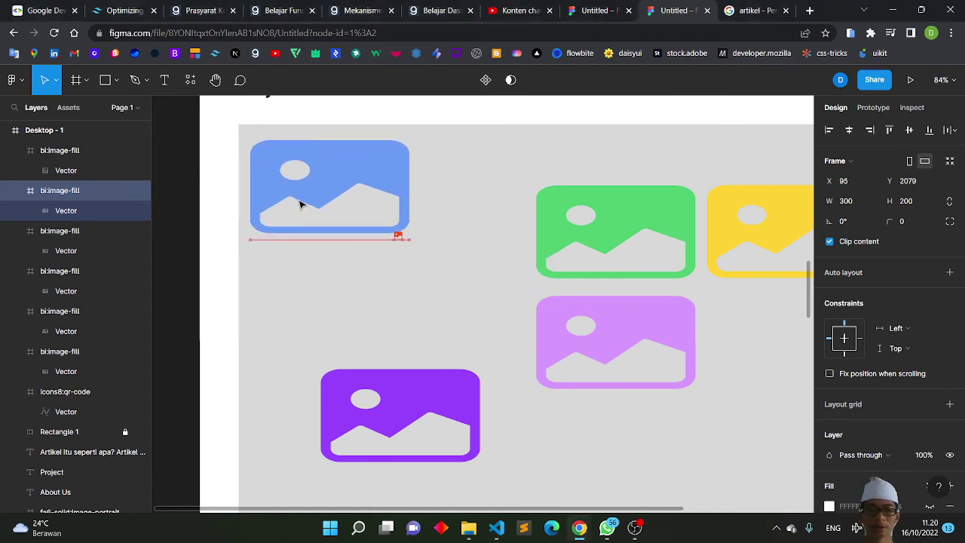
Resize the red image icon to 300×200.
click(397, 235)
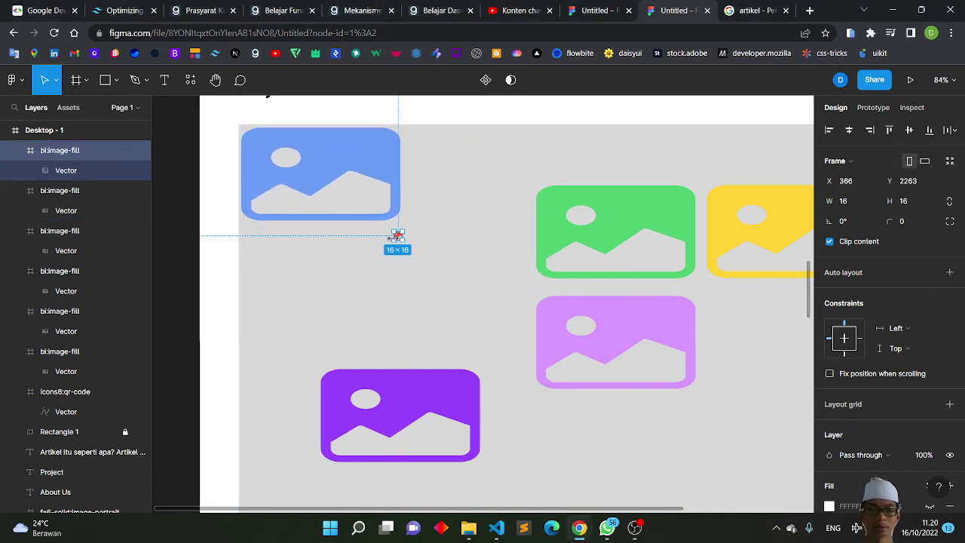
click(863, 209)
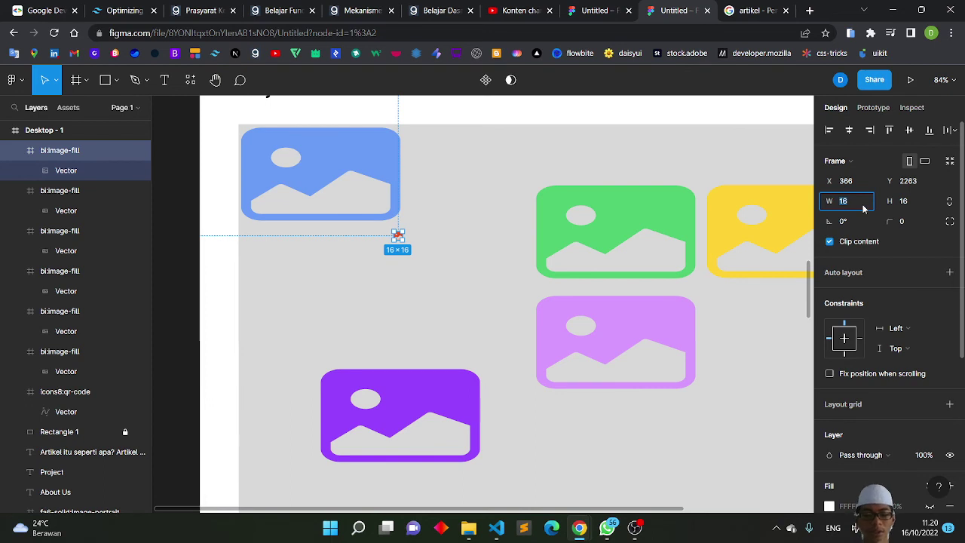
text(300)
key(Return)
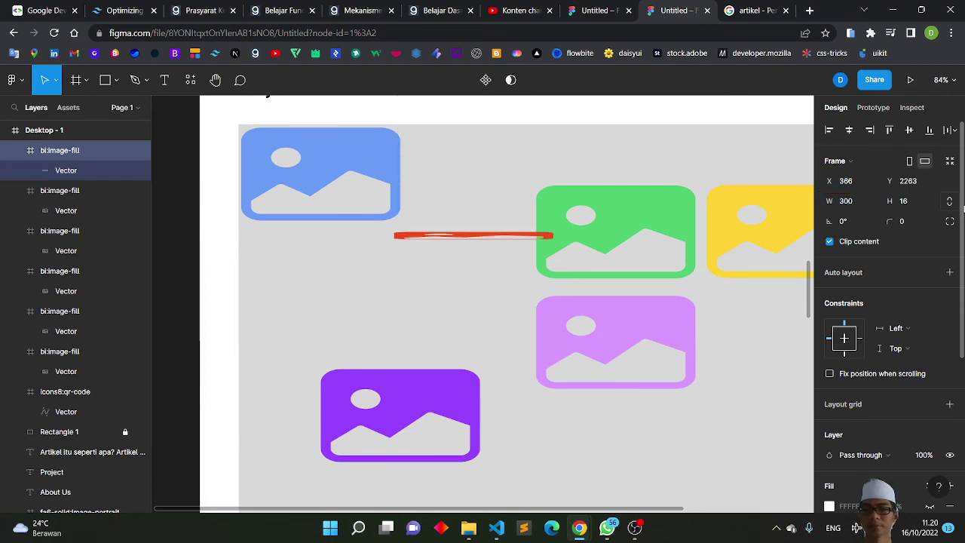
click(908, 202)
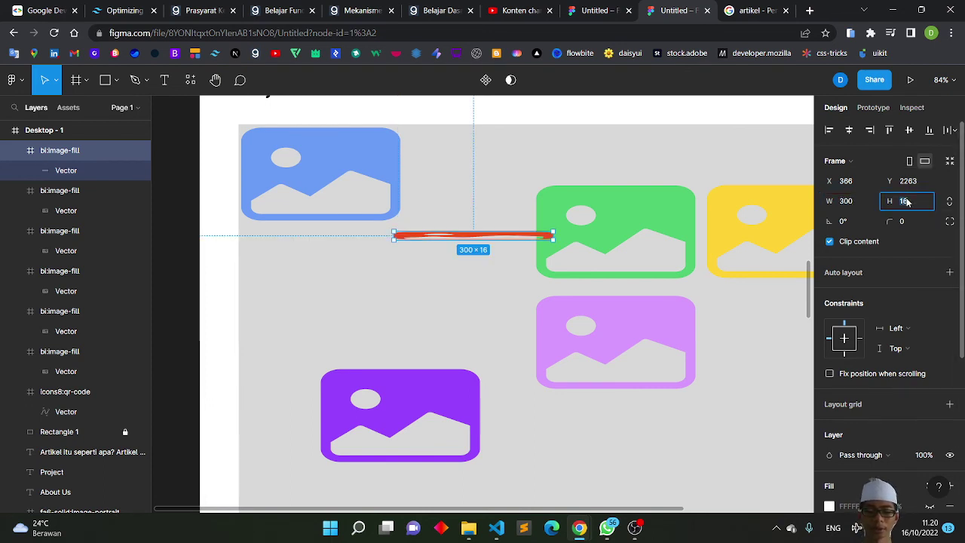
text(200)
key(Return)
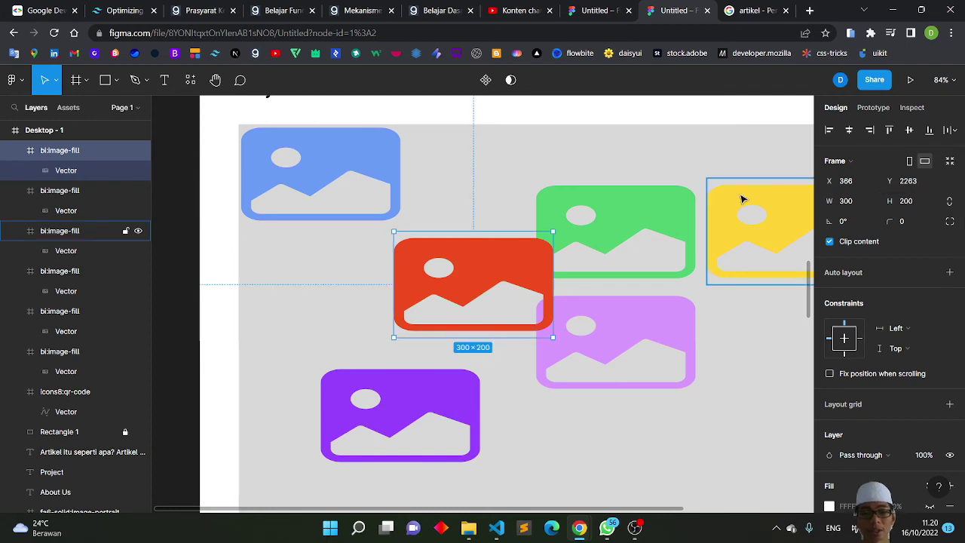
scroll(741, 198, down, 5)
scroll(650, 253, down, 2)
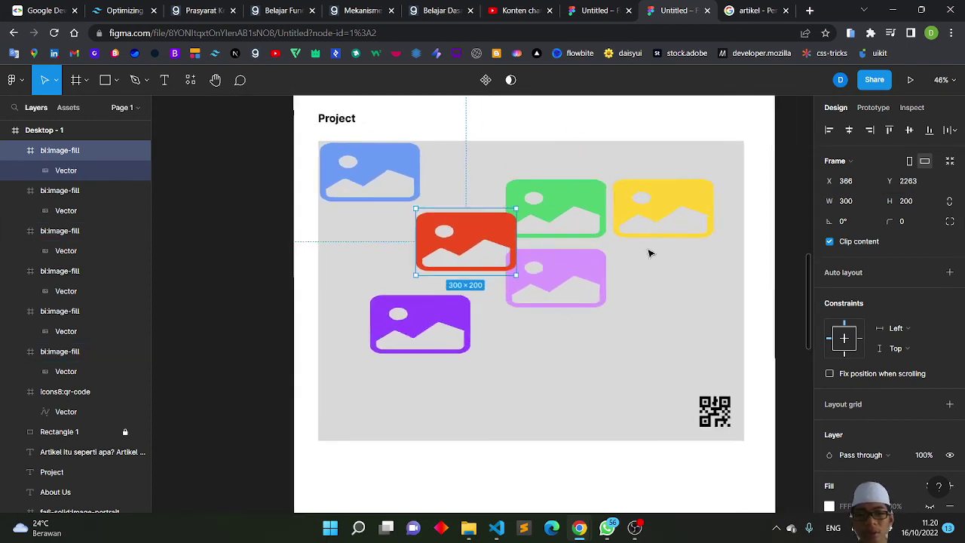
Nudge the blue icon, then move the dark purple, light purple and red icons into the bottom row.
scroll(649, 253, up, 3)
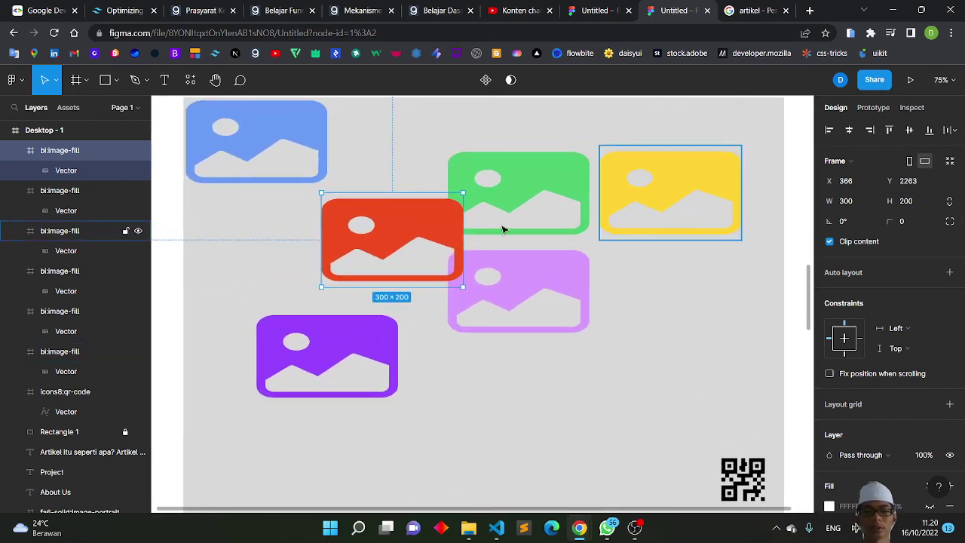
click(228, 179)
drag(228, 178, 238, 196)
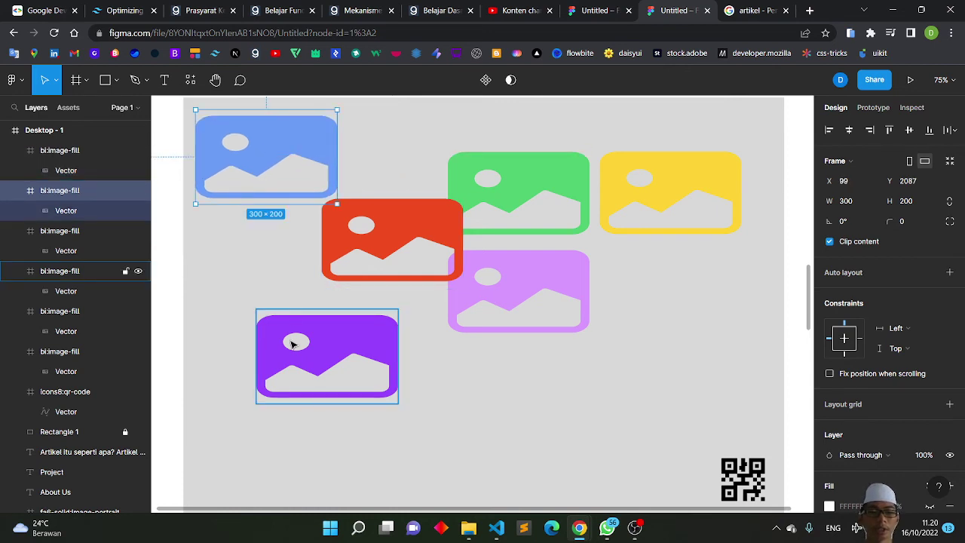
drag(293, 343, 242, 460)
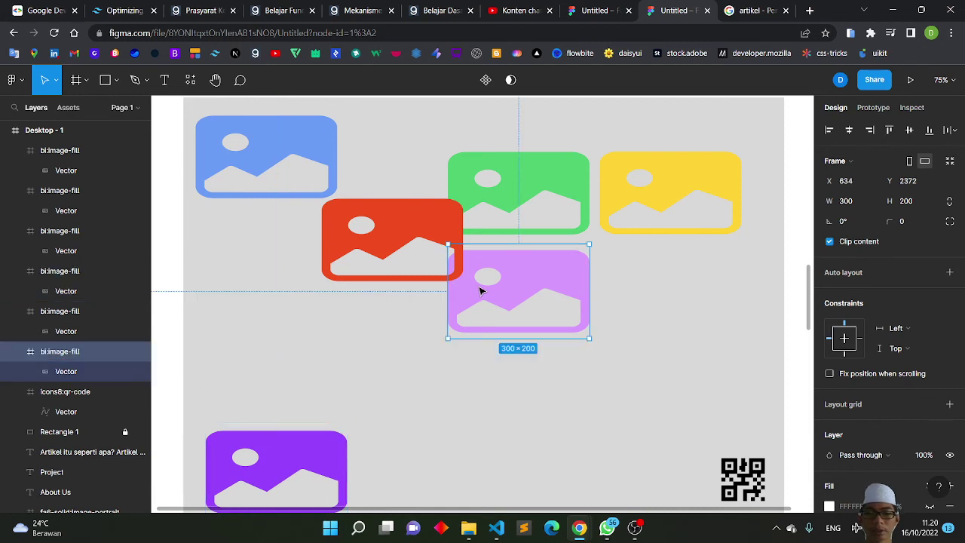
drag(459, 286, 602, 473)
drag(404, 260, 467, 478)
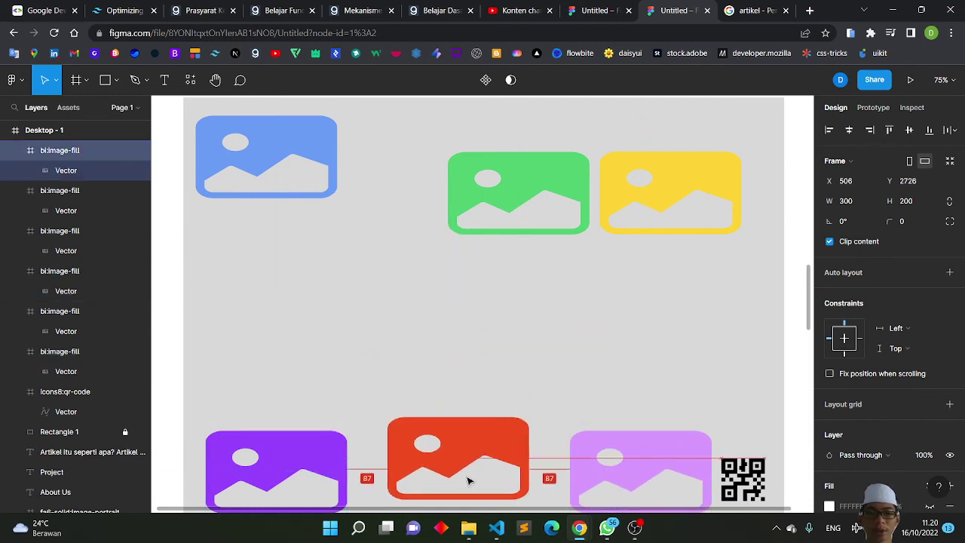
Place the green icon under the blue one and switch to the reference design file.
click(557, 200)
drag(557, 201, 316, 350)
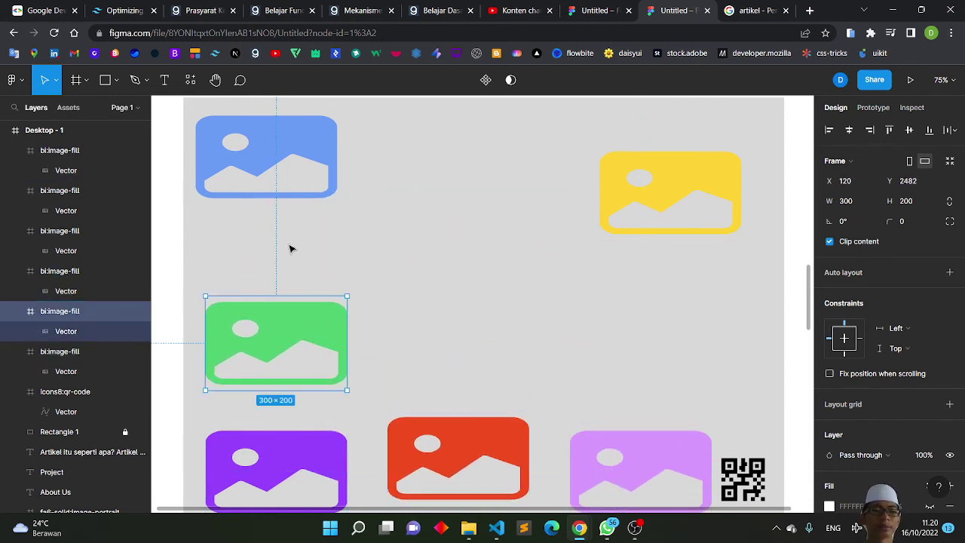
scroll(283, 201, up, 2)
drag(272, 207, 276, 200)
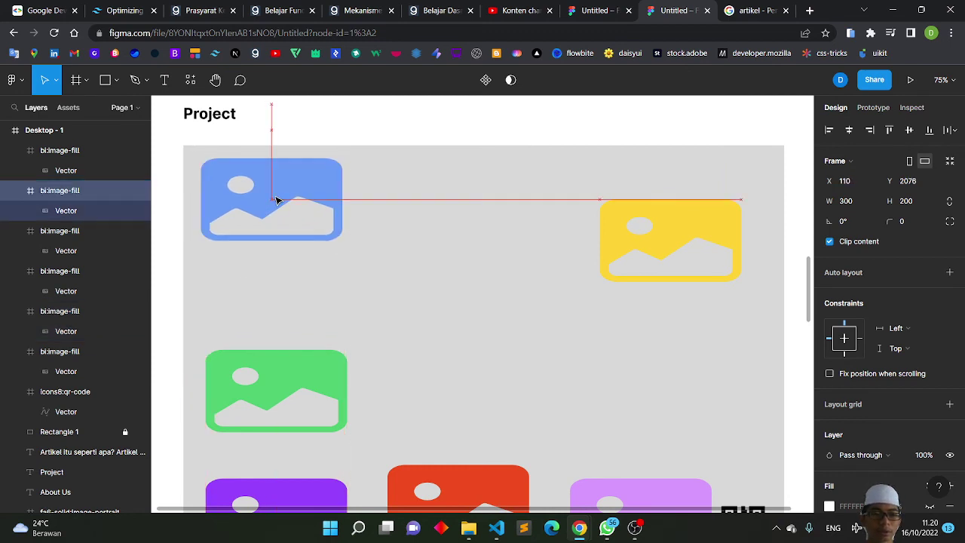
click(600, 10)
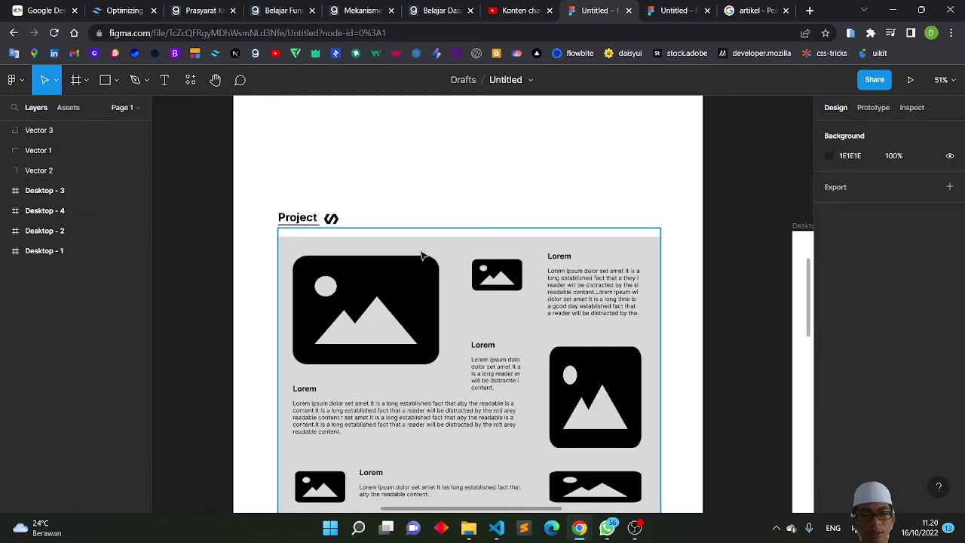
Scroll through the reference Project layout, then detach its tab to get back to the working file.
scroll(422, 256, down, 2)
scroll(419, 260, down, 2)
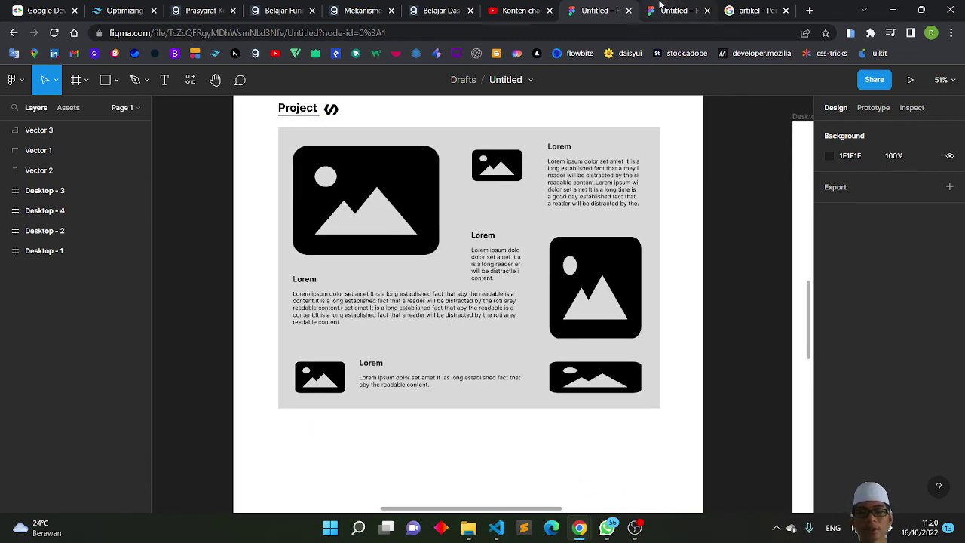
mouse_move(660, 6)
mouse_down()
mouse_move(316, 265)
mouse_move(679, 11)
mouse_up()
Rearrange icons: green to the middle row, purple bottom-left, red into the box's middle.
scroll(438, 318, down, 1)
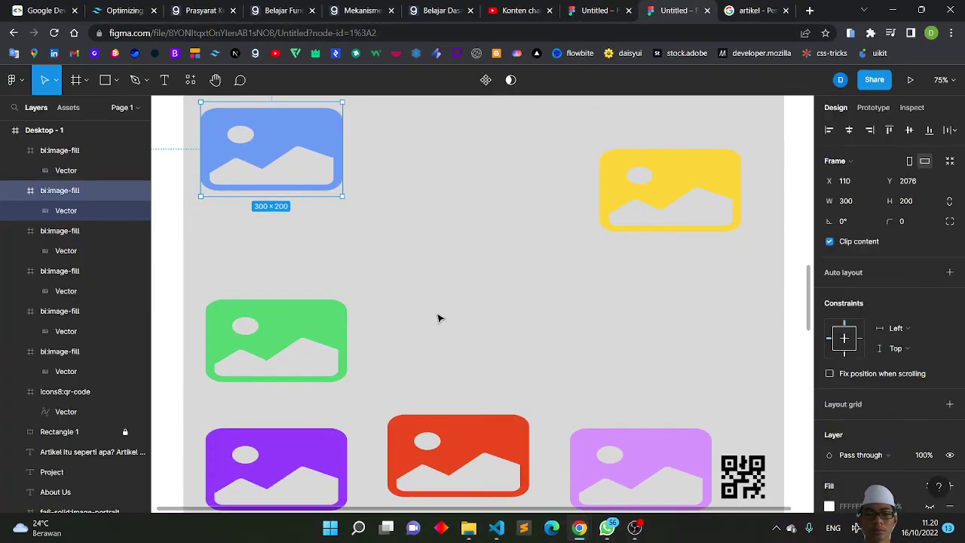
scroll(438, 318, down, 2)
click(317, 329)
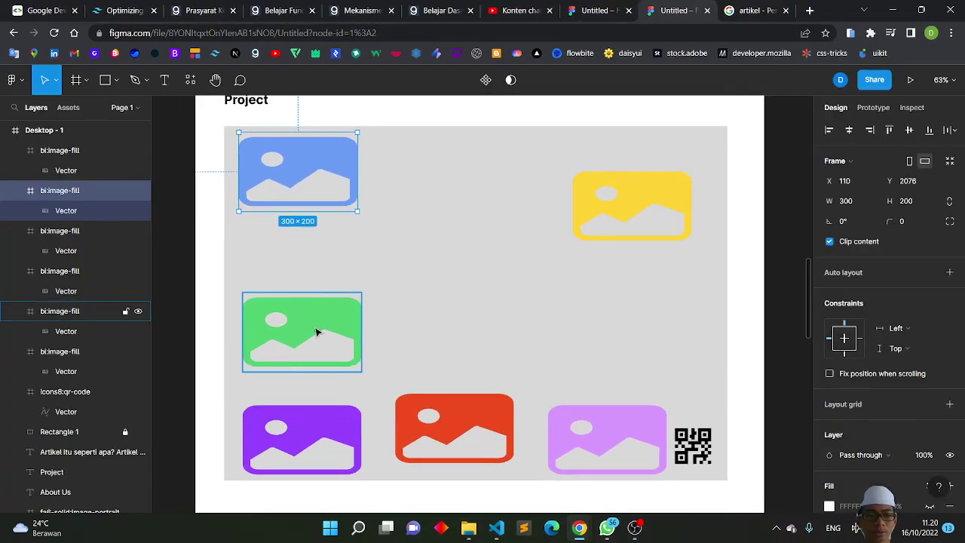
drag(316, 329, 316, 268)
drag(308, 439, 302, 369)
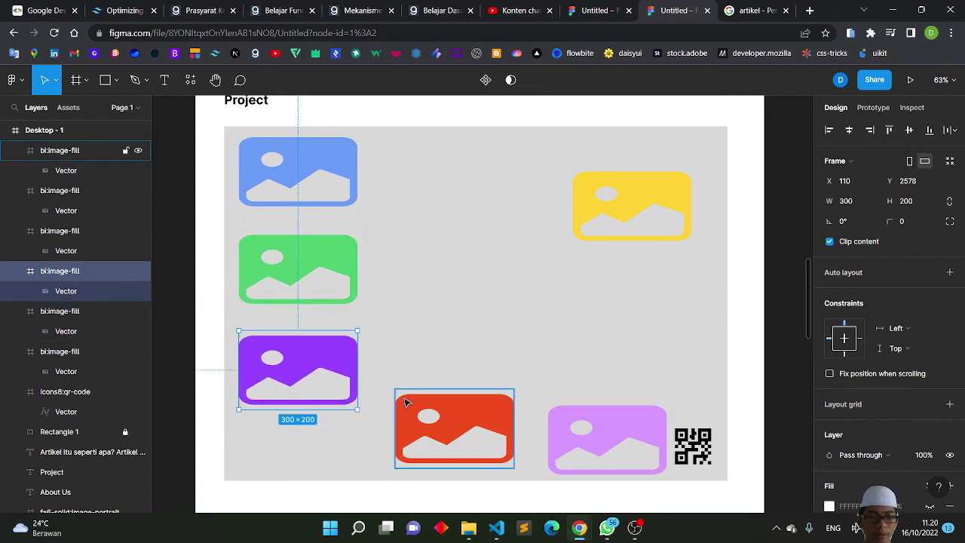
drag(297, 376, 298, 374)
click(484, 440)
drag(484, 439, 546, 332)
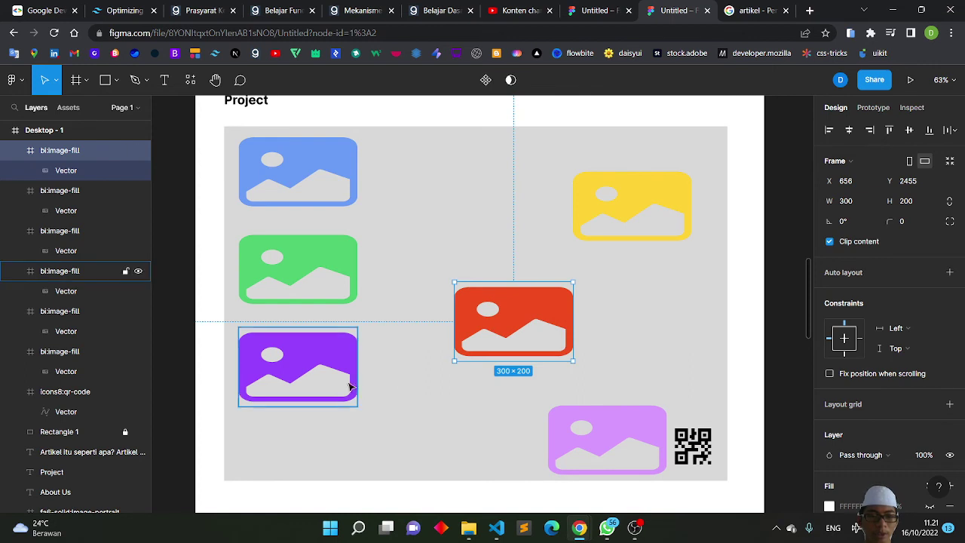
drag(296, 377, 296, 438)
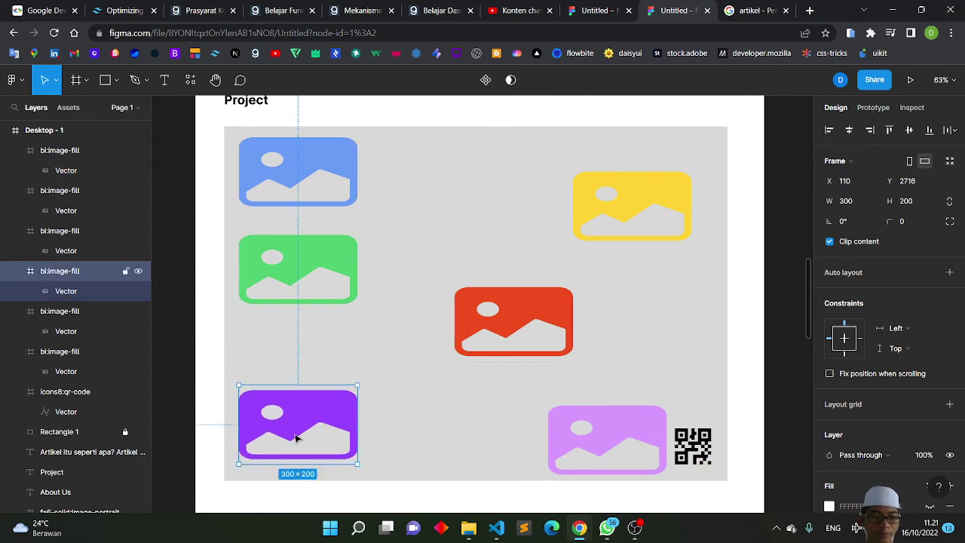
drag(297, 286, 297, 315)
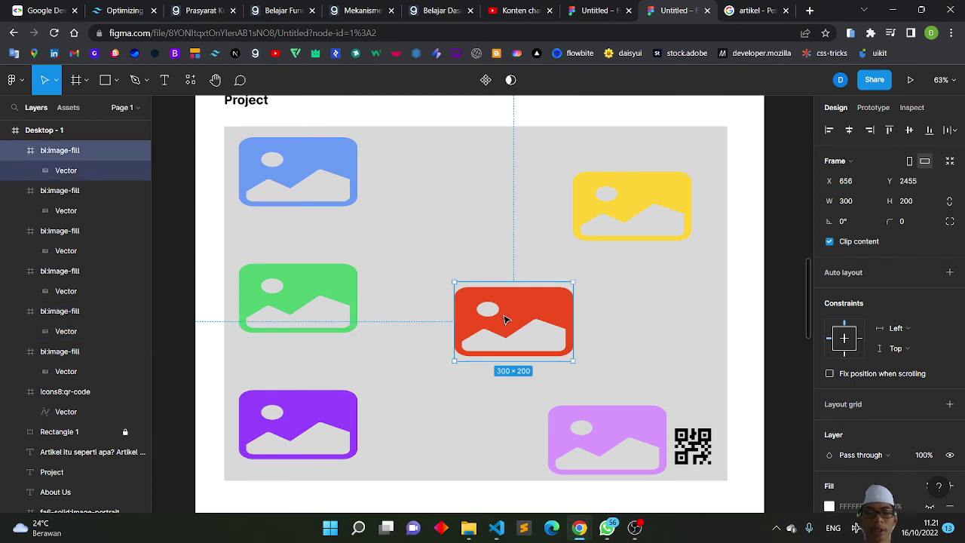
Centre the red icon in the middle row beside yellow and move light purple to the top-right.
drag(502, 316, 487, 294)
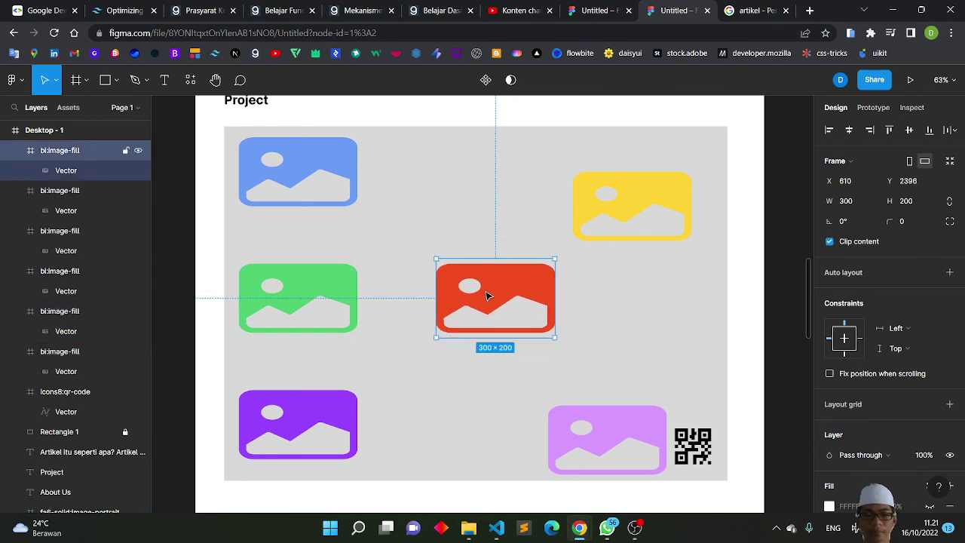
mouse_move(653, 216)
mouse_down()
mouse_move(653, 306)
mouse_move(668, 308)
mouse_up()
drag(511, 306, 493, 307)
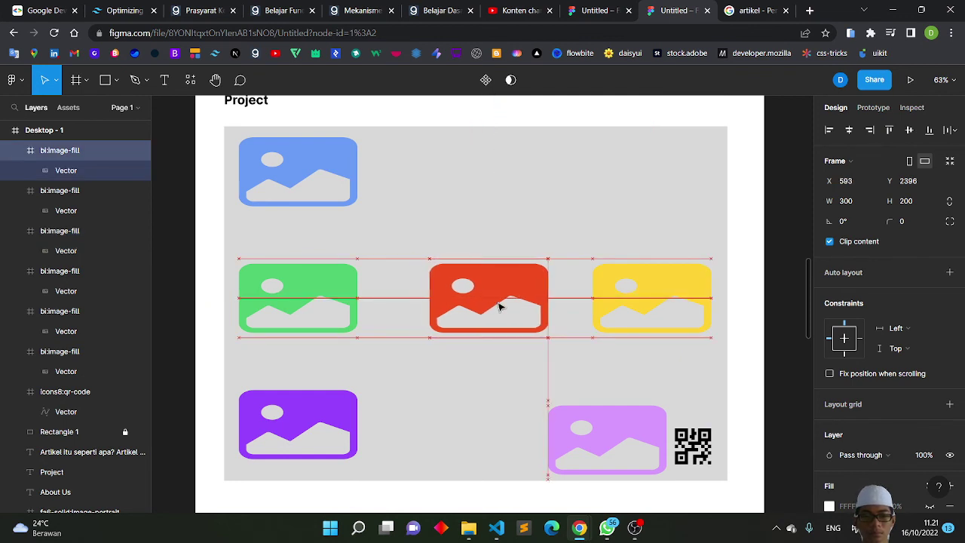
drag(490, 307, 488, 306)
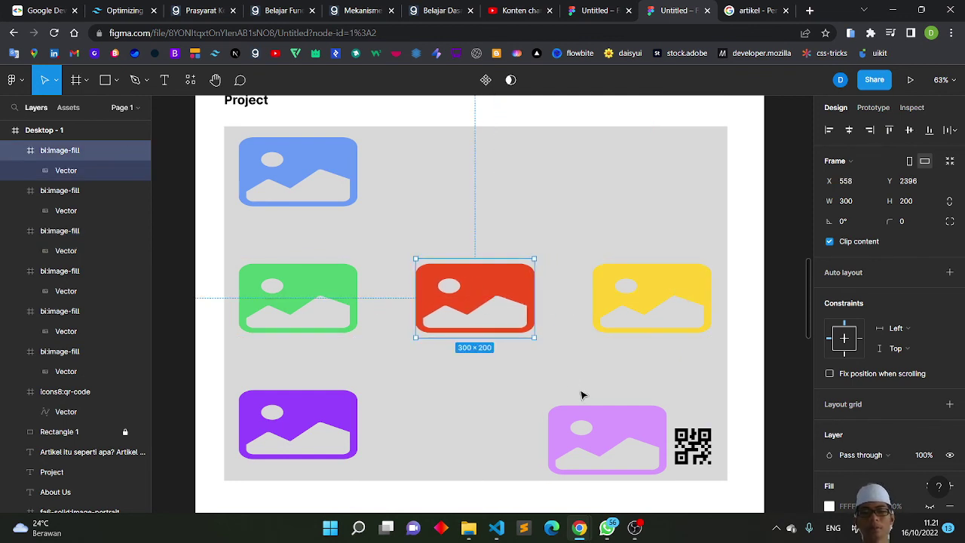
mouse_move(605, 448)
mouse_down()
mouse_move(475, 432)
mouse_move(654, 181)
mouse_up()
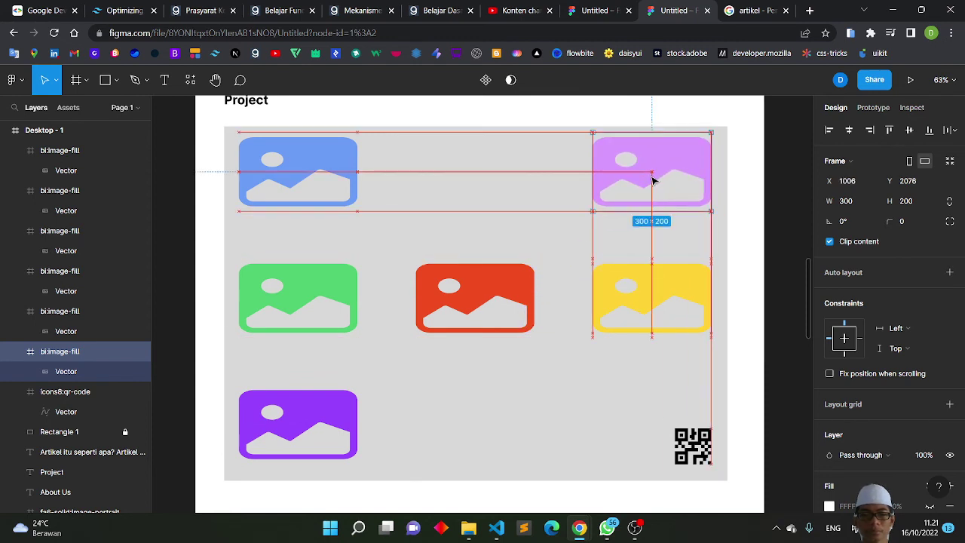
click(530, 436)
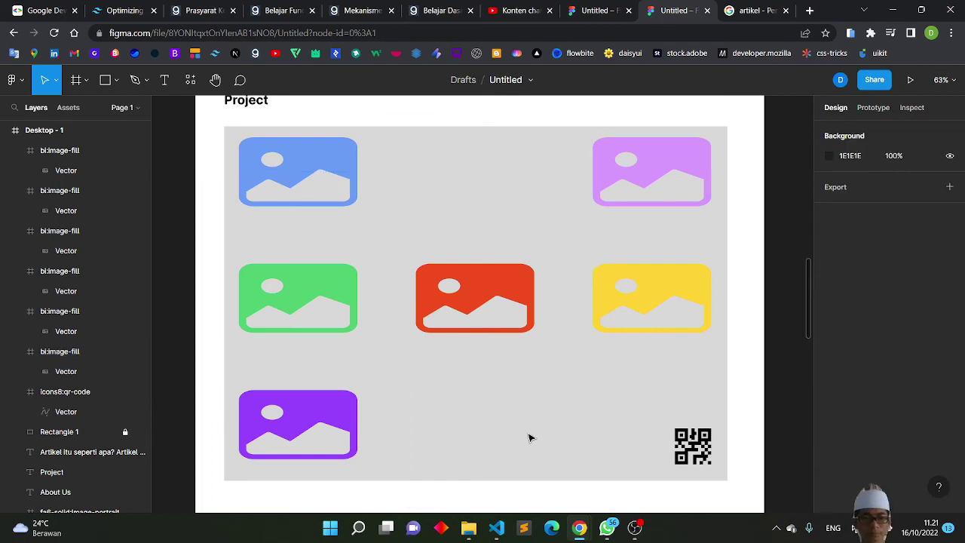
Move the yellow icon above the Project title and the green icon to the right-middle spot.
click(651, 309)
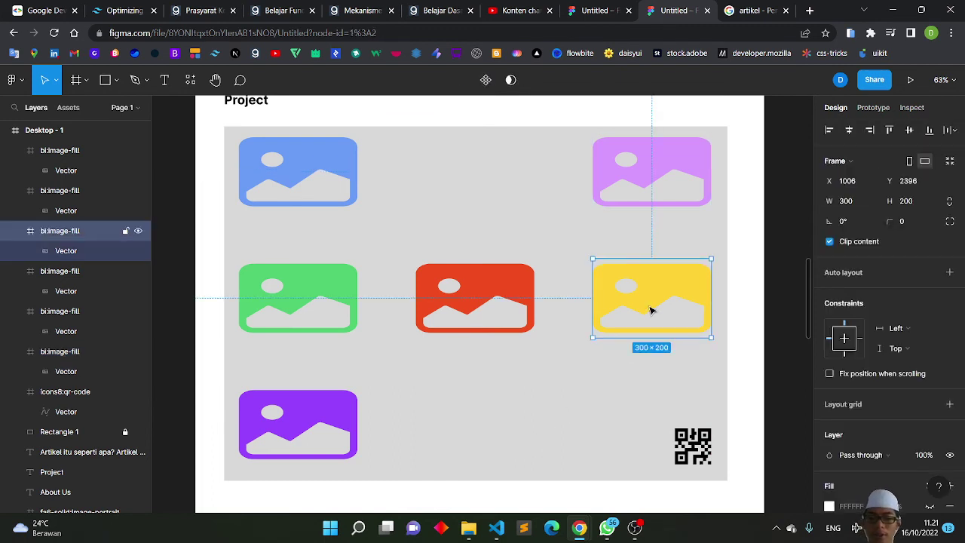
drag(652, 310, 486, 190)
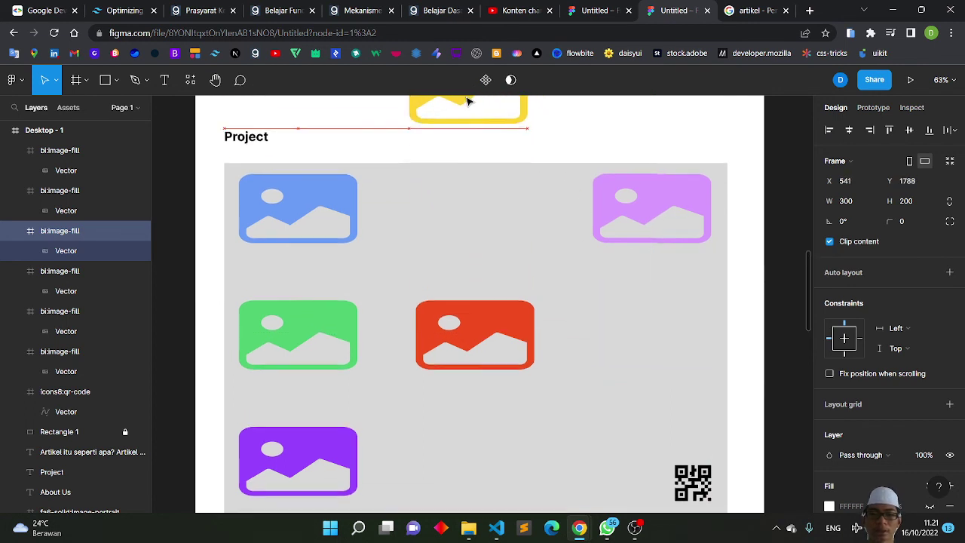
scroll(484, 189, down, 4)
click(334, 273)
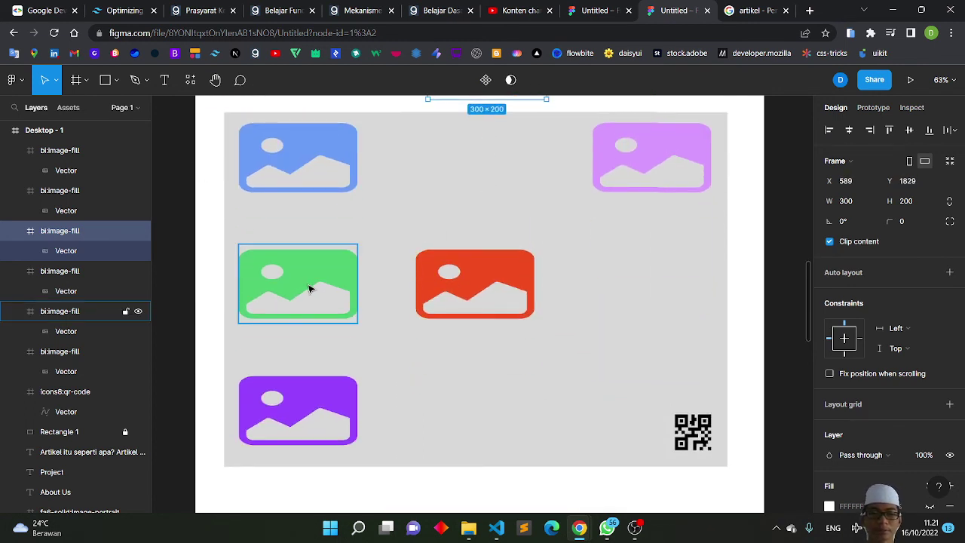
drag(310, 287, 487, 292)
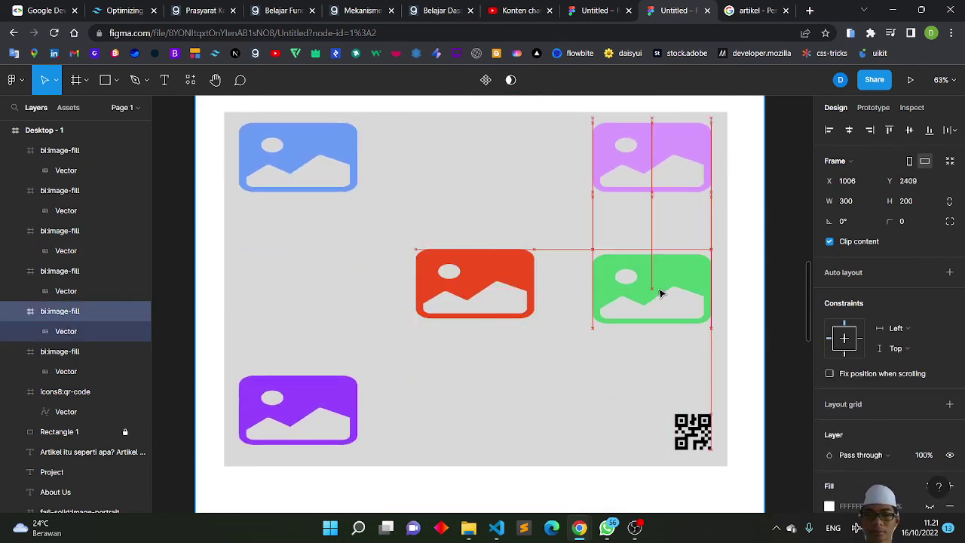
drag(575, 303, 661, 292)
click(290, 267)
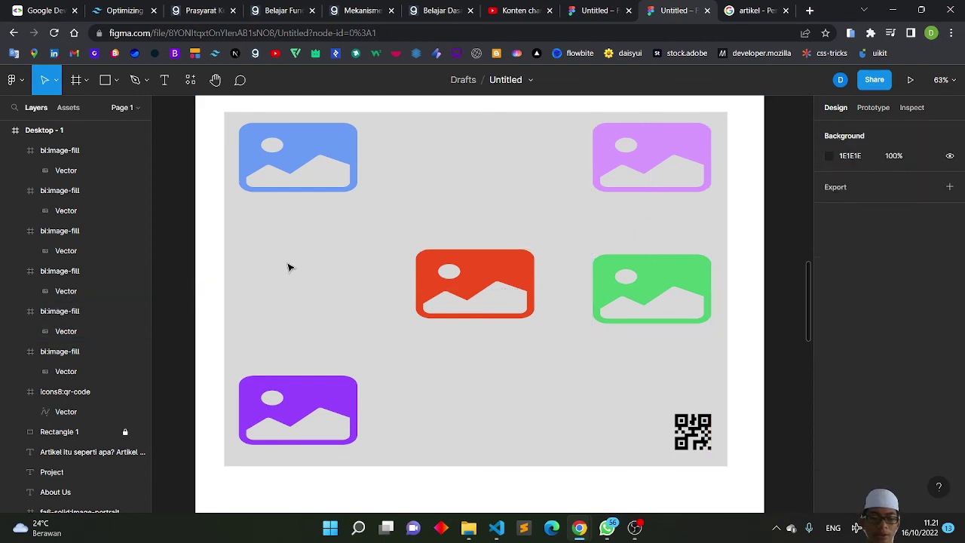
key(t)
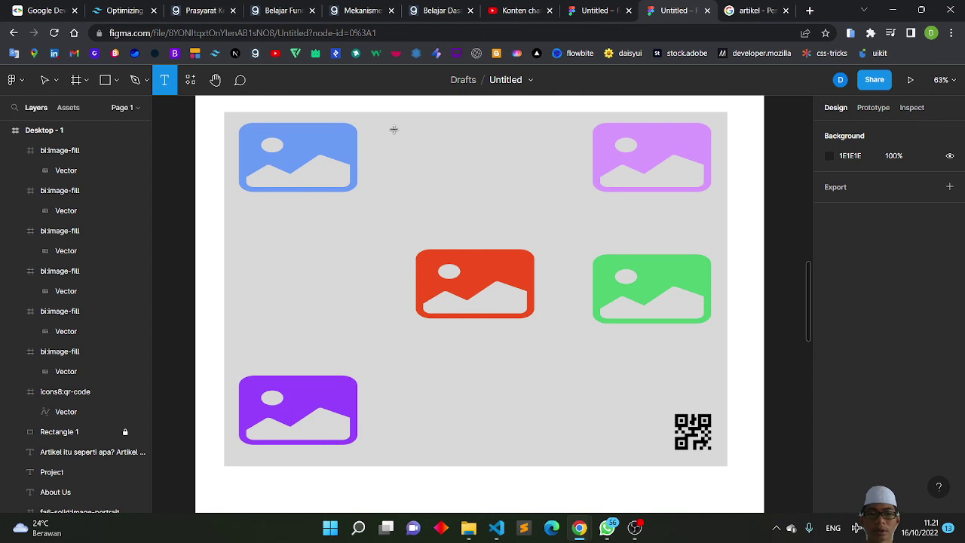
Add a Regular-weight text box of the pasted 'Artikel itu seperti apa?' article, trimmed to a short excerpt.
drag(393, 129, 546, 189)
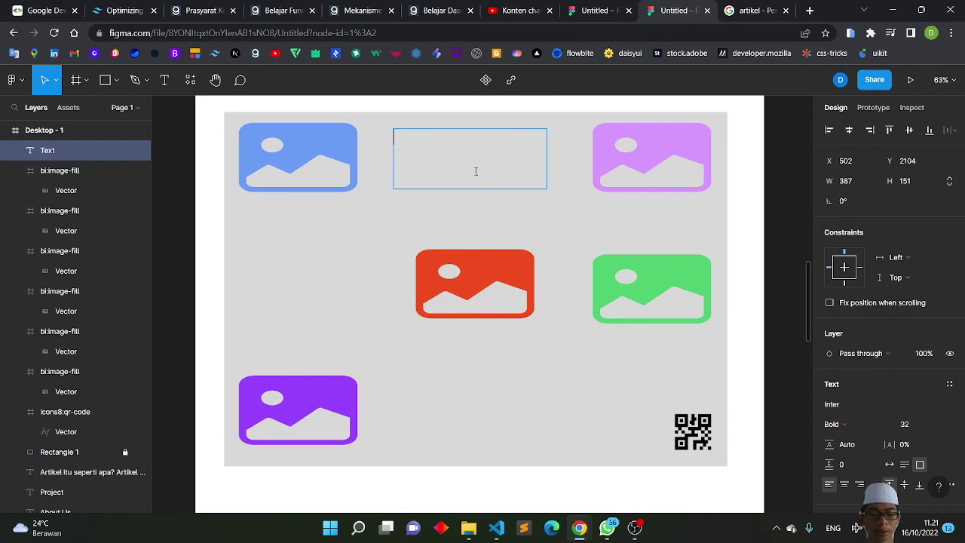
text(Artikel itu seperti apa? Artikel ialah suatu karangan tertulis dengan panjang yang tidak ditentukan dengan tujuan untuk menyampaikan gagasan serta fakta dengan maksud mendidik, menghibur, dan meyakinkan. Artikel adalah karya tulis yang lengkap, tulisan nonfiksi, serta karangan tertulis yang memiliki panjang tidak menentu.)
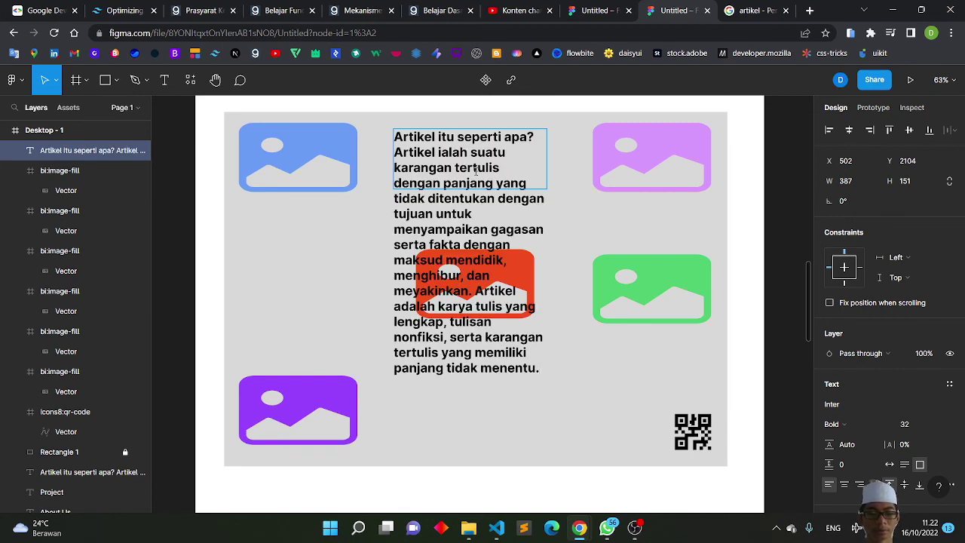
key(ctrl+a)
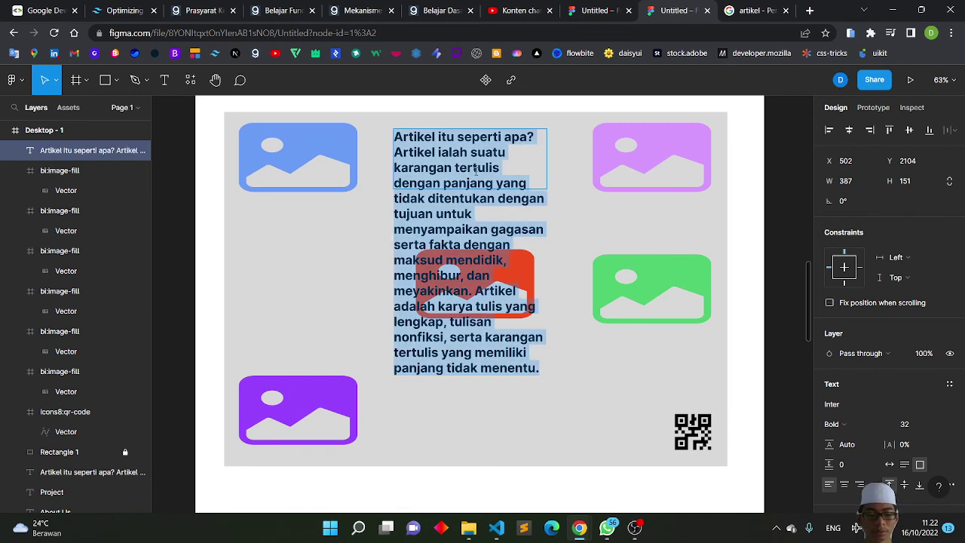
key(Escape)
key(Return)
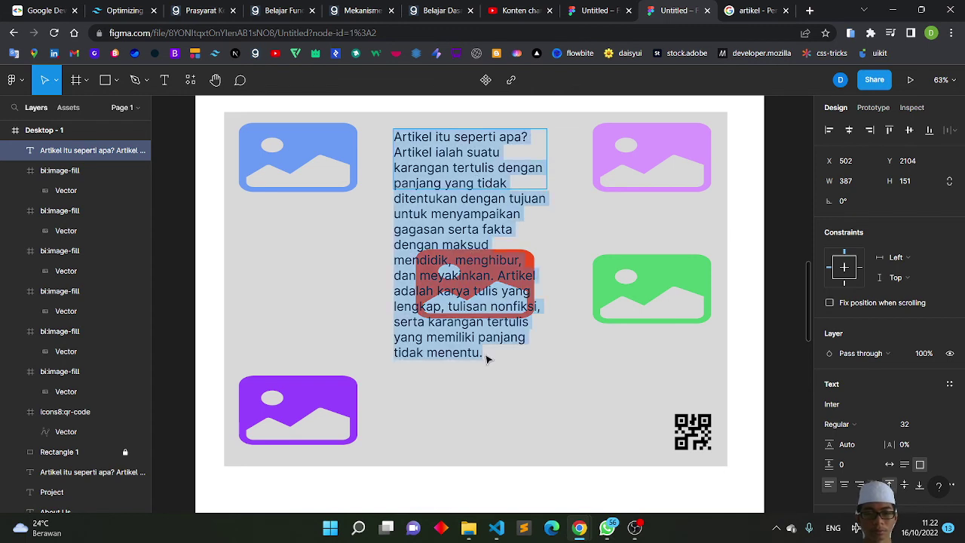
click(486, 359)
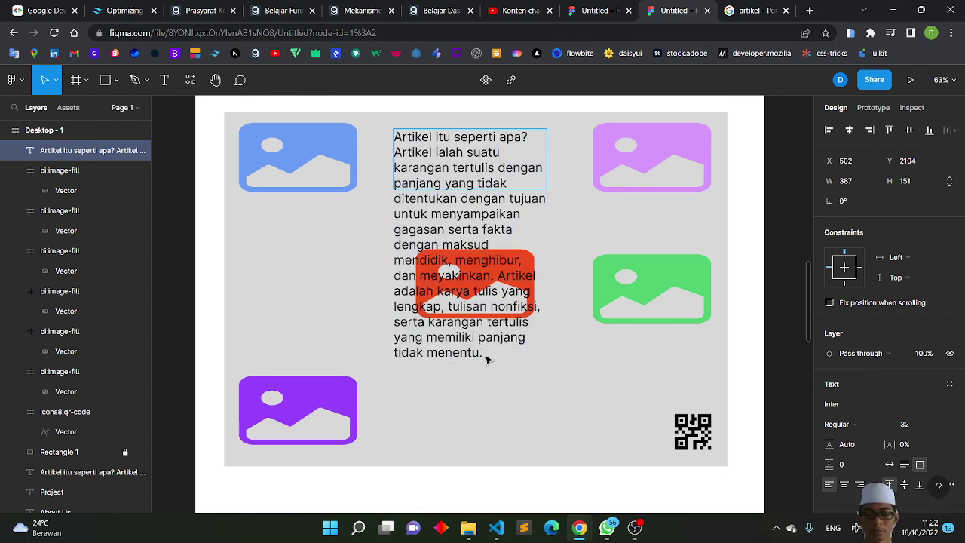
key(shift+Up)
key(shift+Up)
key(shift+Up)
key(shift+Up)
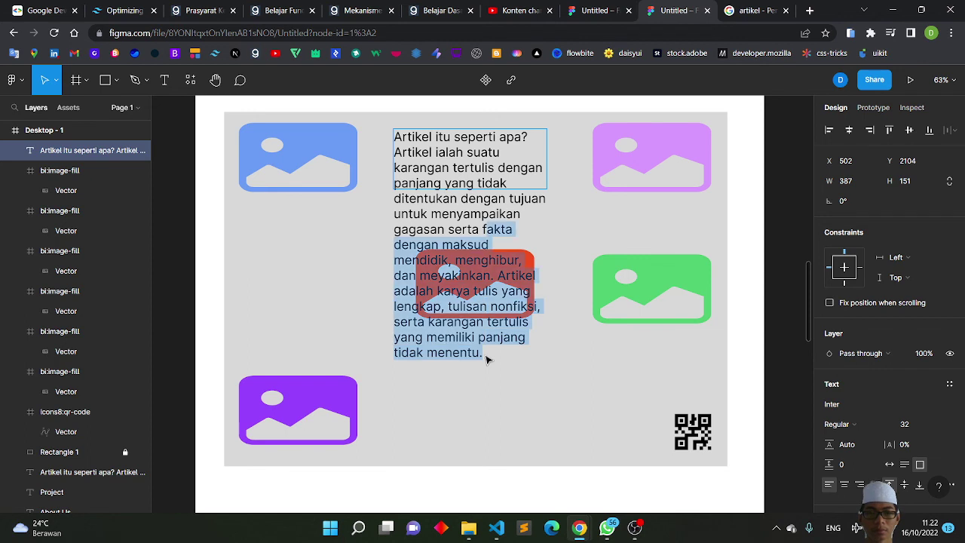
key(shift+Up)
key(shift+Up)
key(BackSpace)
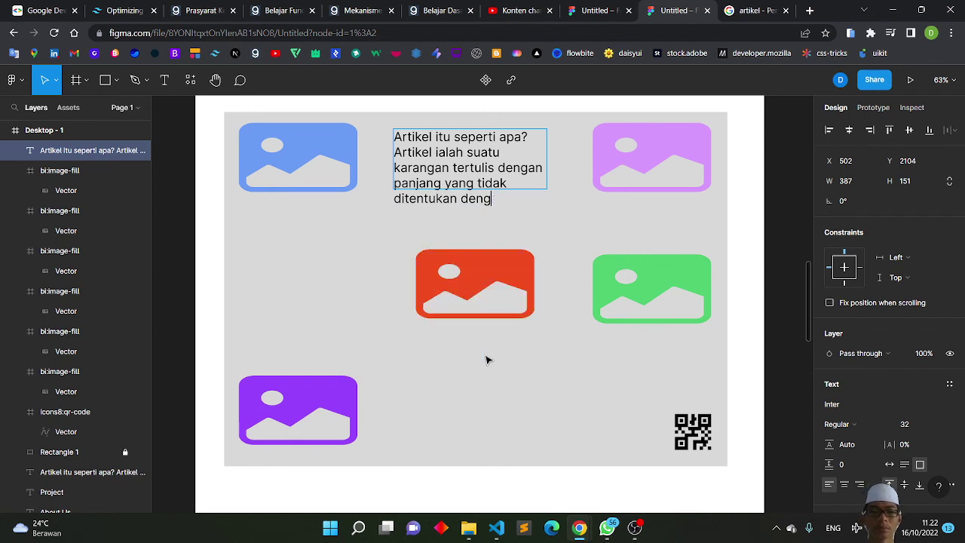
key(Escape)
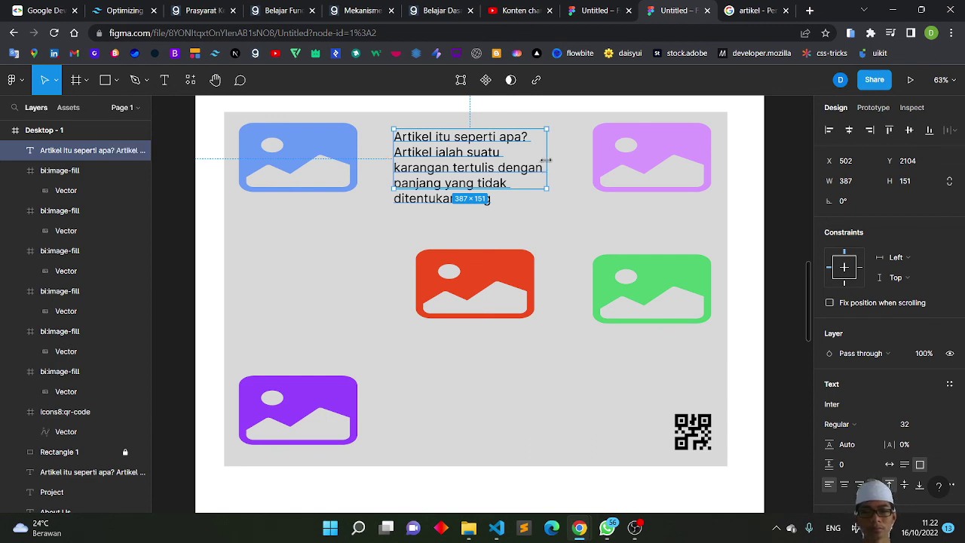
Resize and reposition the article text box until it is 300 px wide.
drag(546, 156, 517, 158)
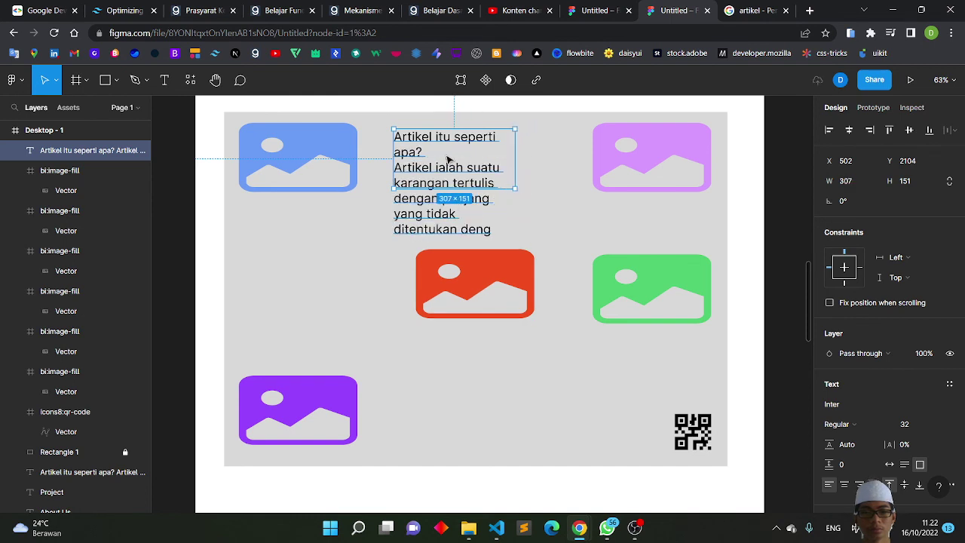
key(Escape)
drag(451, 174, 468, 175)
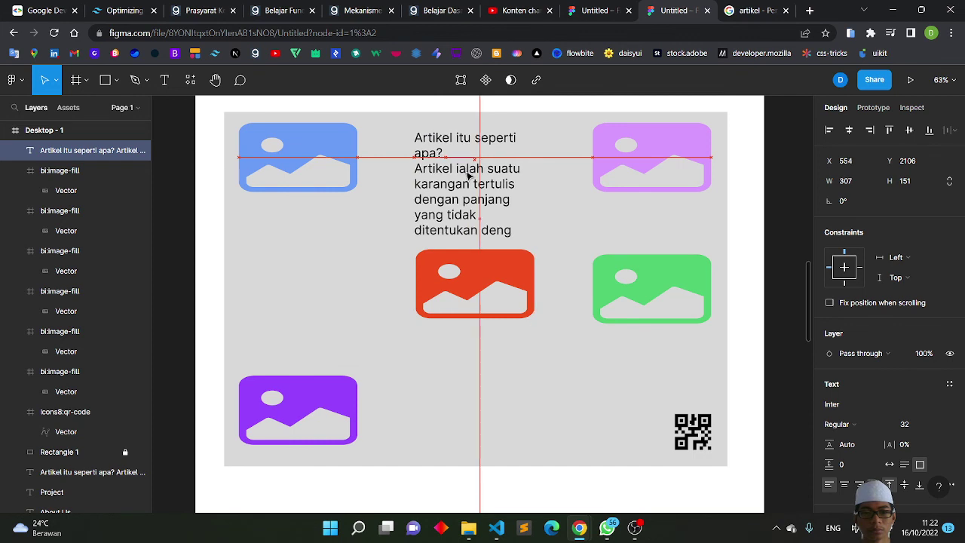
drag(468, 175, 468, 173)
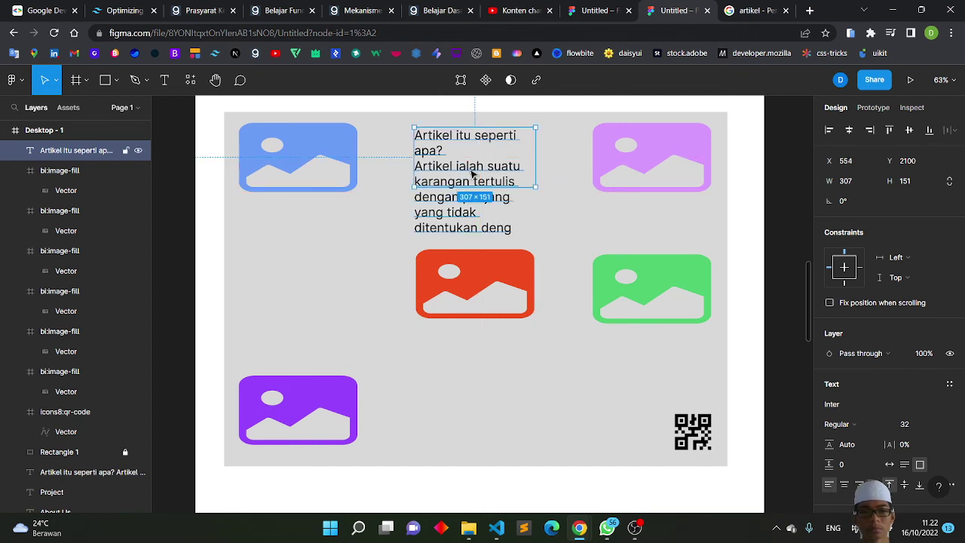
mouse_move(533, 162)
mouse_down()
mouse_move(581, 166)
mouse_move(535, 165)
mouse_up()
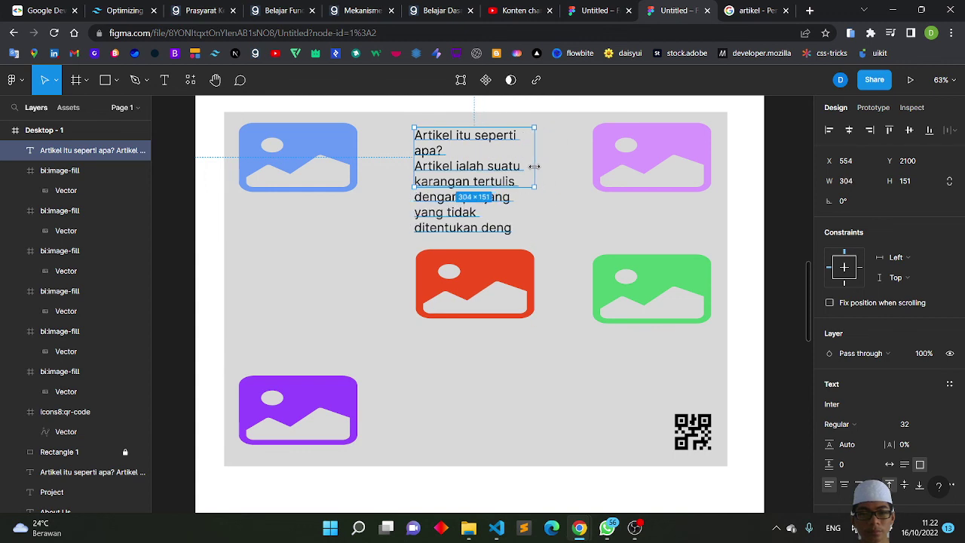
drag(412, 153, 414, 153)
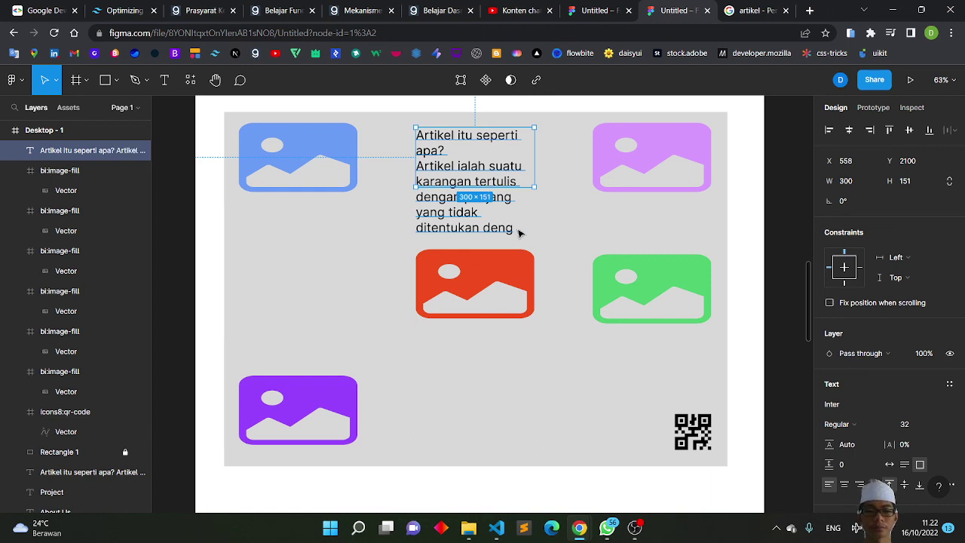
key(Escape)
Delete characters from the end of the article text.
click(483, 178)
double_click(481, 174)
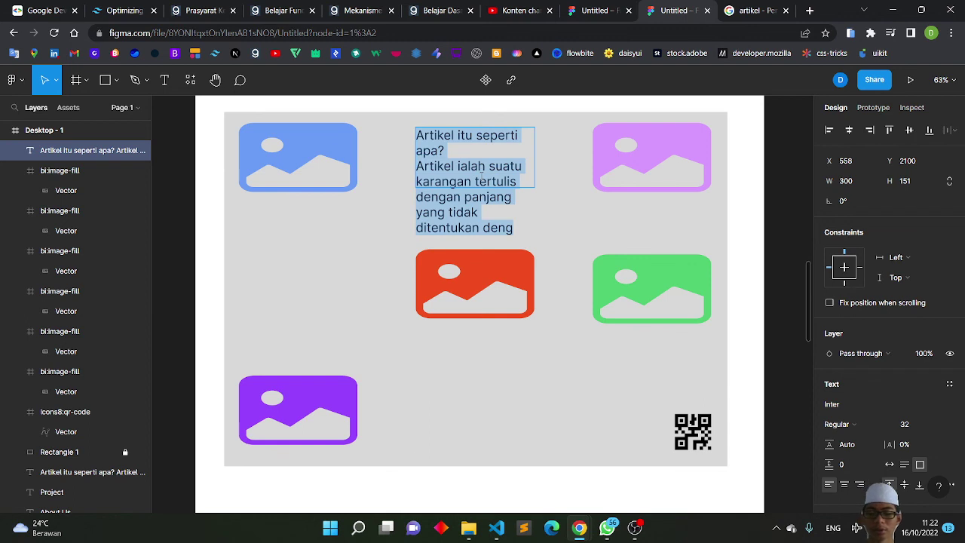
key(Right)
key(BackSpace)
key(BackSpace)
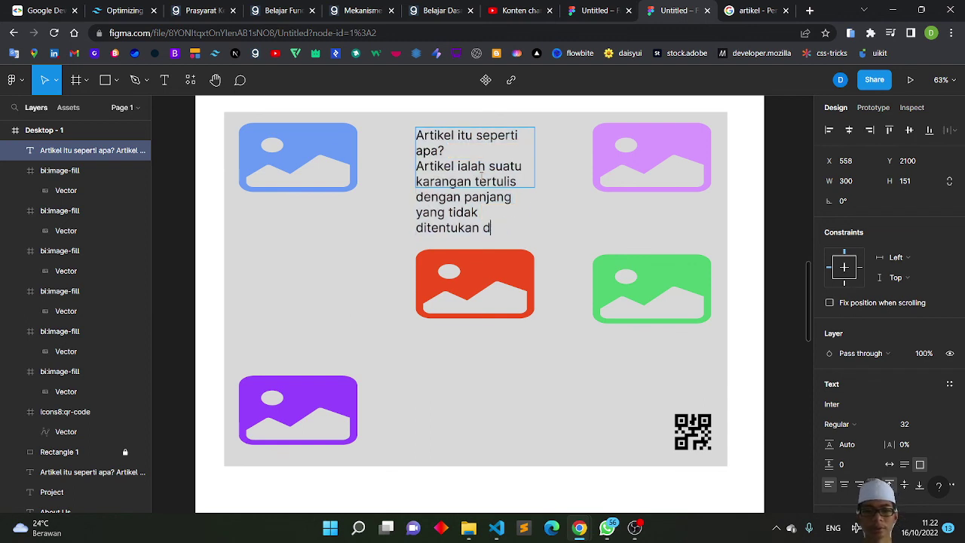
key(BackSpace)
key(BackSpace)
key(BackSpace)
key(BackSpace)
key(BackSpace)
key(BackSpace)
key(BackSpace)
key(BackSpace)
key(BackSpace)
key(BackSpace)
key(BackSpace)
key(BackSpace)
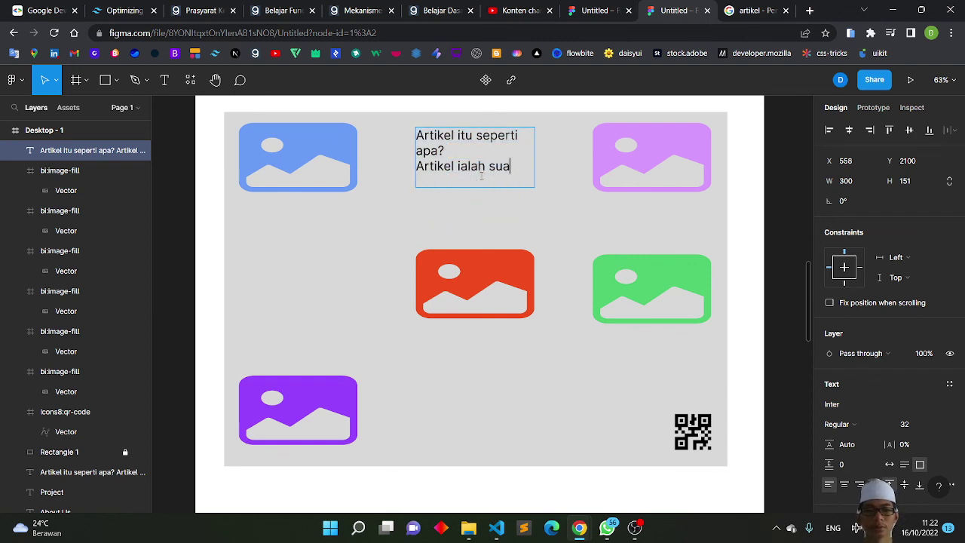
key(BackSpace)
key(BackSpace)
key(BackSpace)
key(BackSpace)
key(BackSpace)
key(BackSpace)
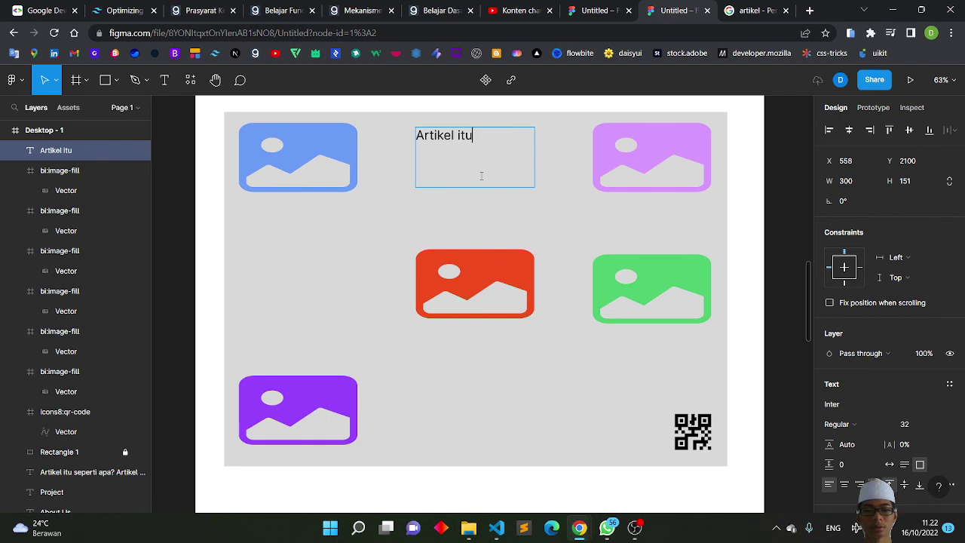
key(BackSpace)
key(BackSpace)
key(BackSpace)
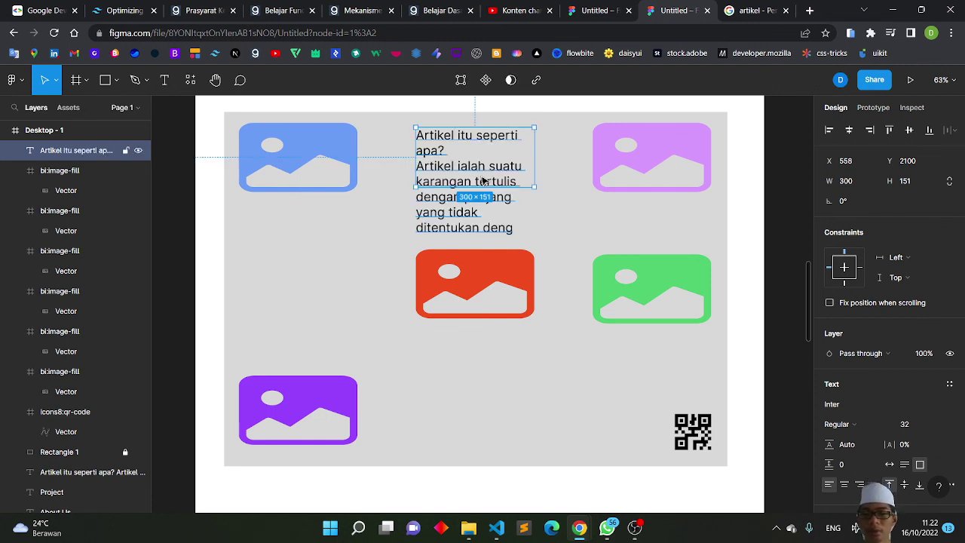
Set the article text's font size to 25.
click(919, 426)
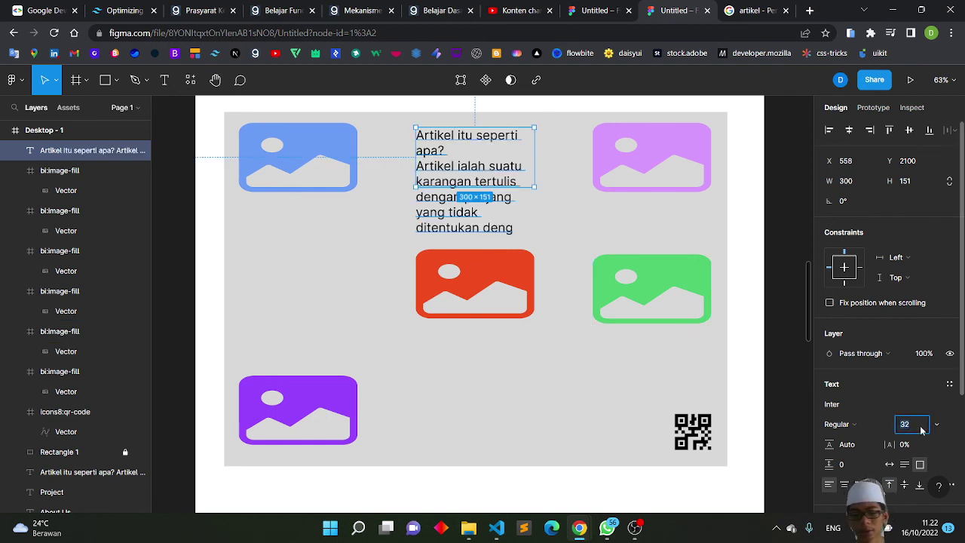
text(20)
key(Return)
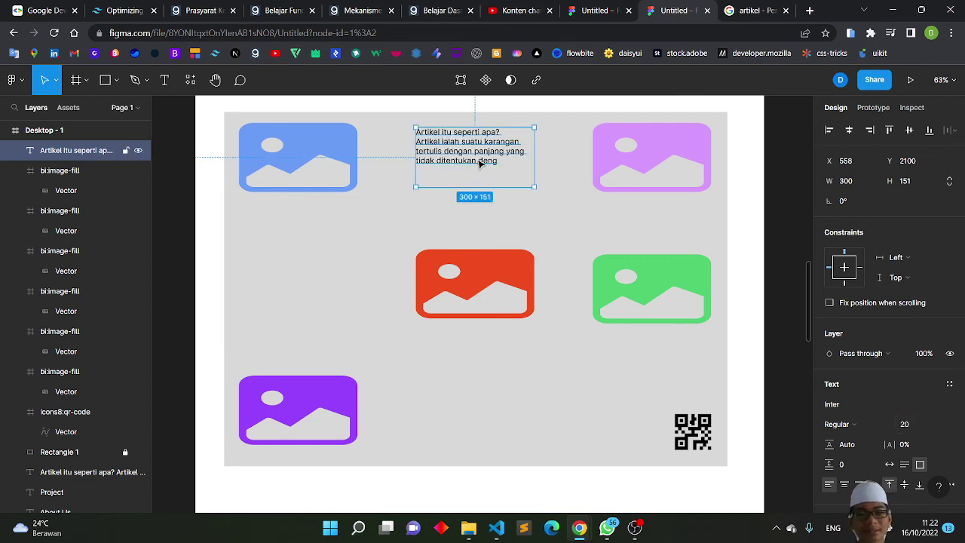
click(919, 426)
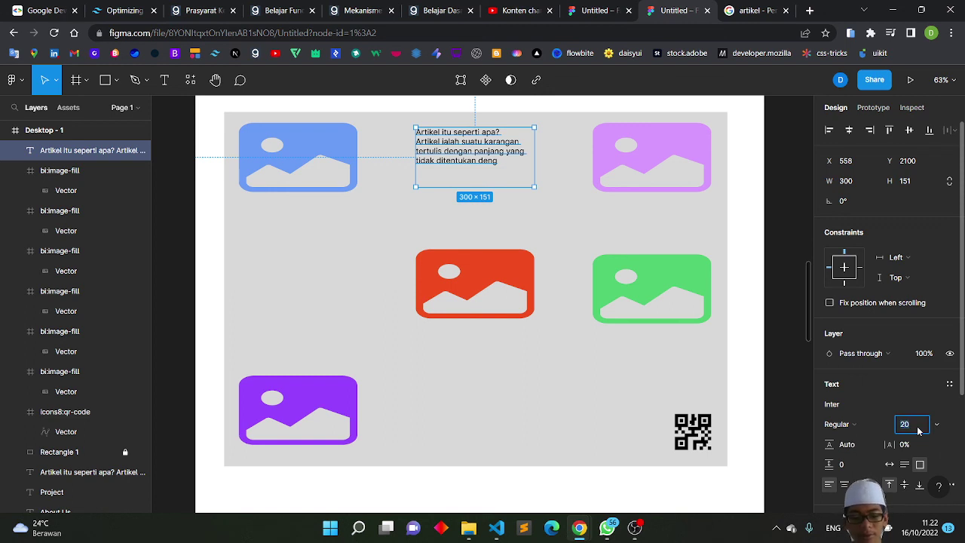
text(25)
key(Return)
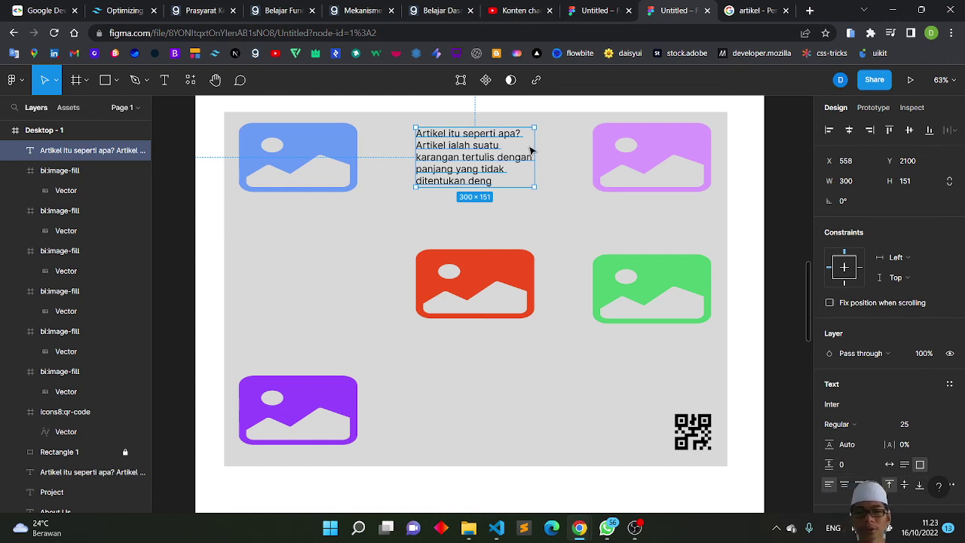
Insert a blank line after 'apa?' and stretch the text box to 175 tall.
click(515, 252)
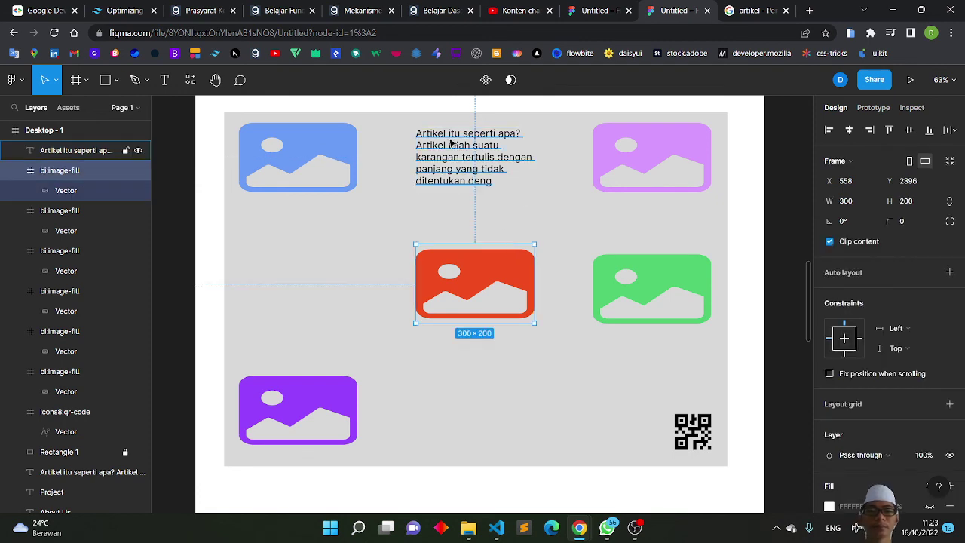
click(499, 134)
double_click(498, 133)
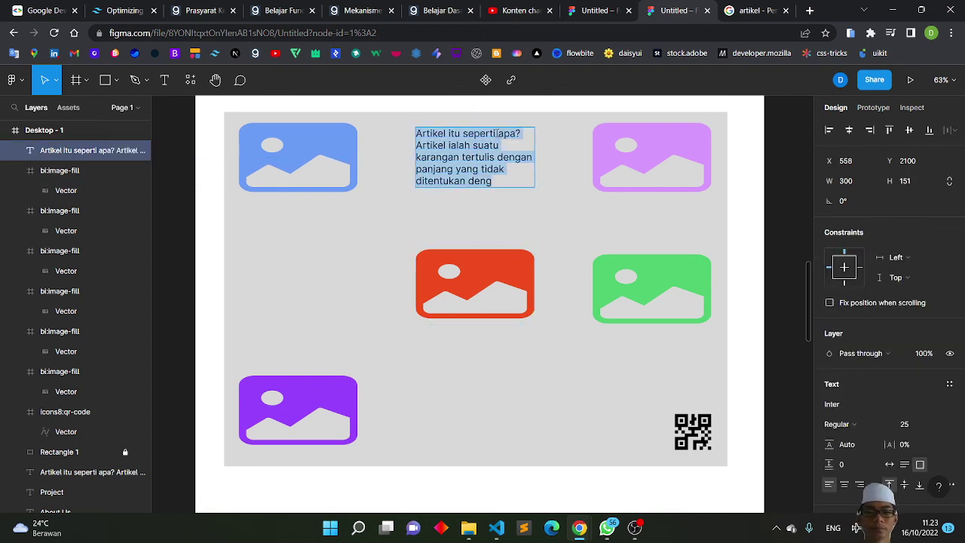
click(498, 133)
key(Return)
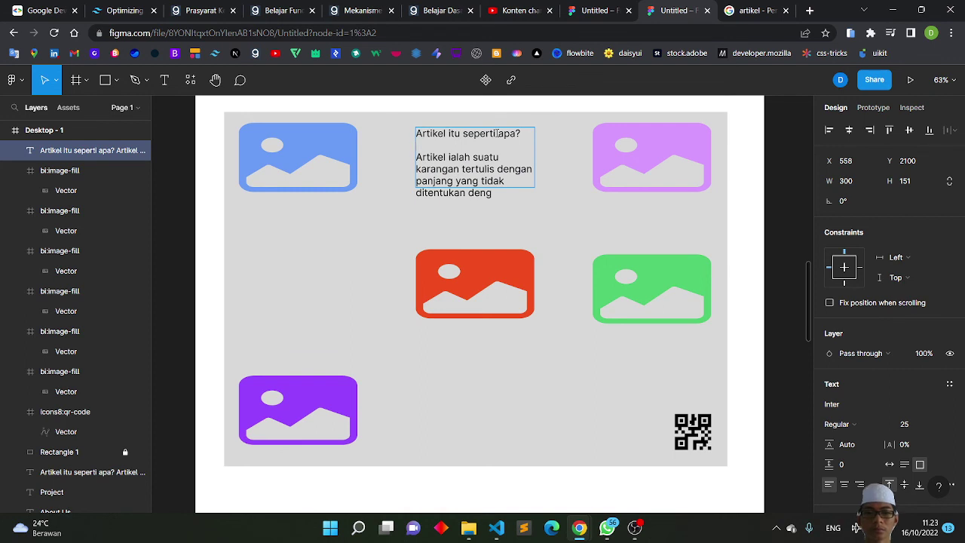
drag(466, 181, 468, 194)
double_click(471, 195)
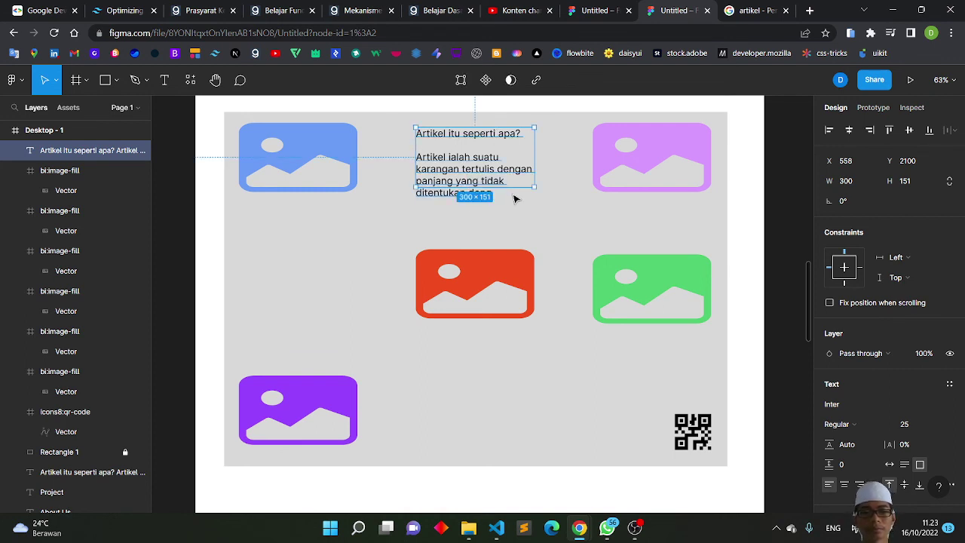
key(Escape)
drag(474, 125, 474, 120)
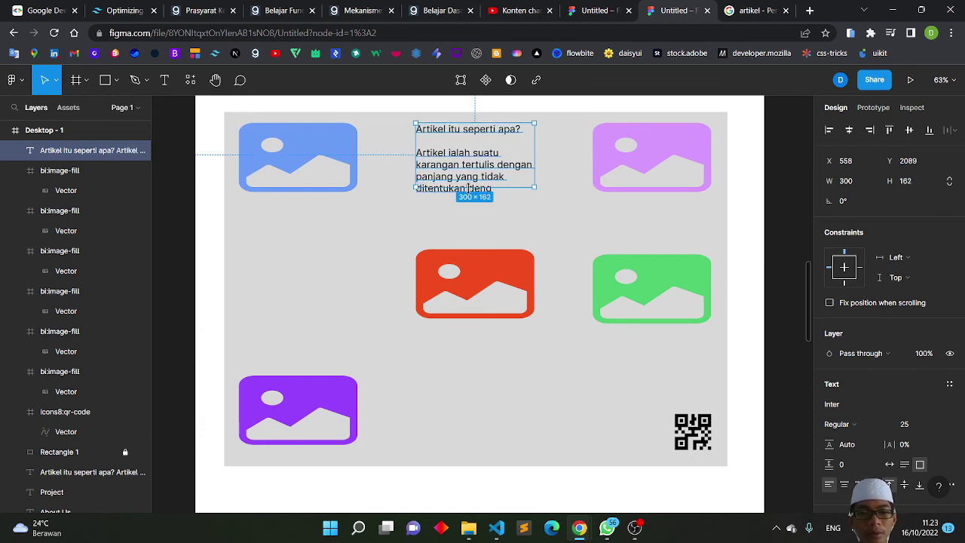
drag(469, 187, 470, 193)
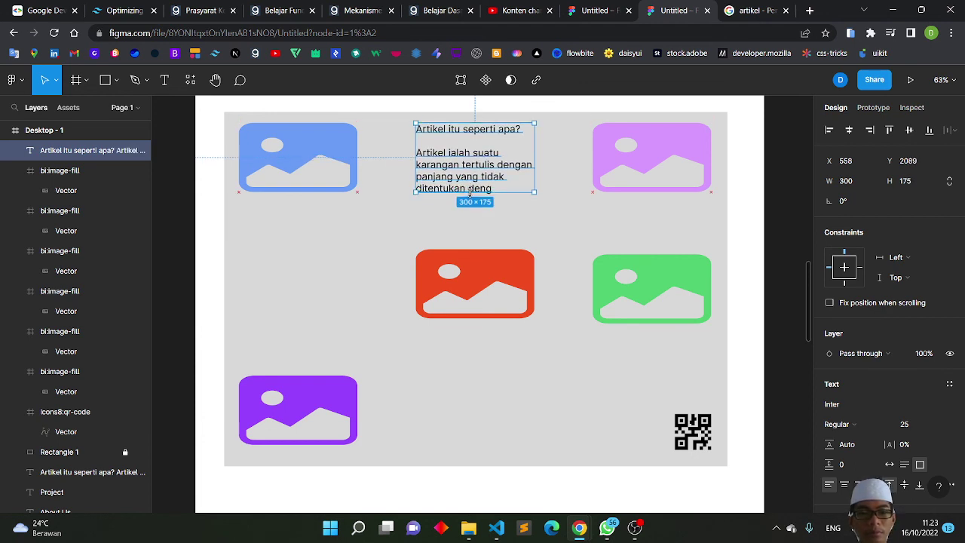
click(477, 216)
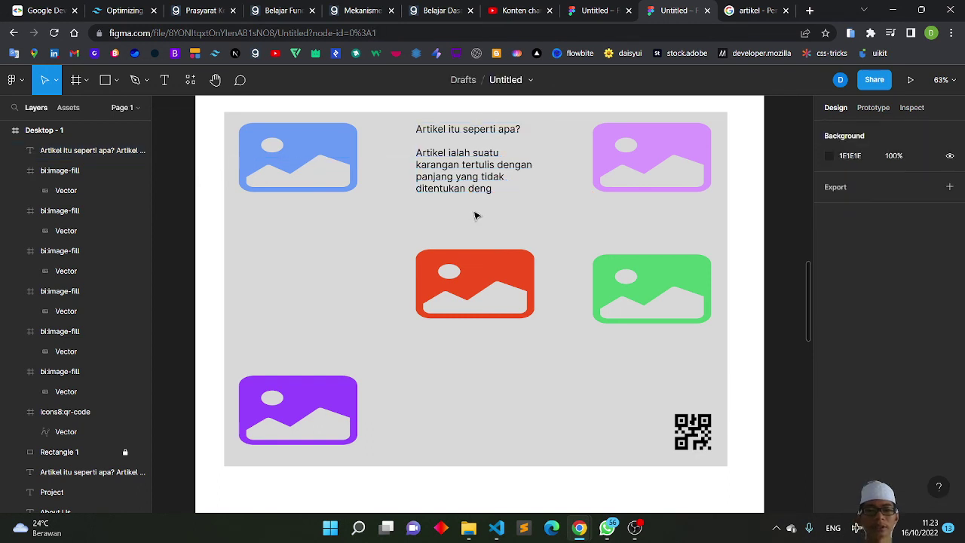
Bold the 'Artikel itu seperti apa?' title line and duplicate the text block with Ctrl+D.
click(454, 133)
triple_click(454, 130)
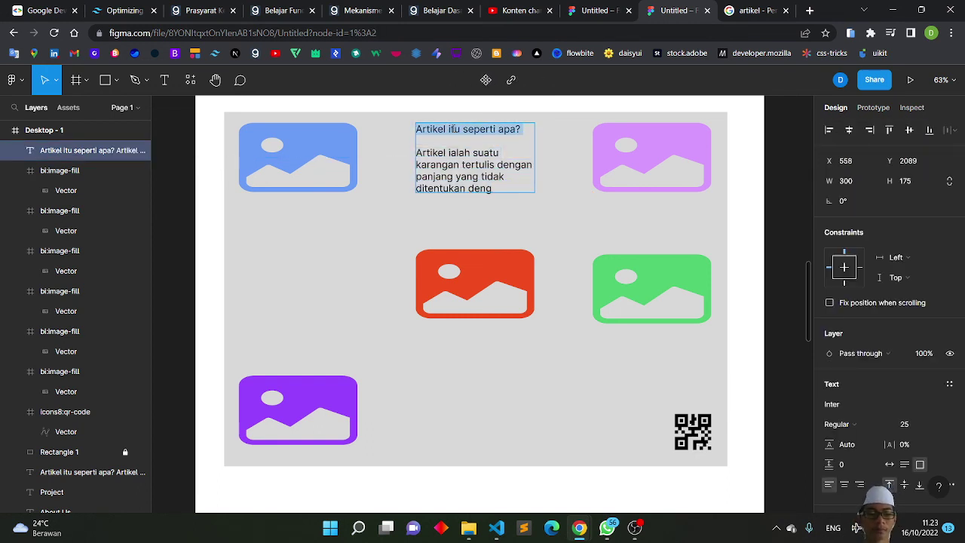
key(ctrl+b)
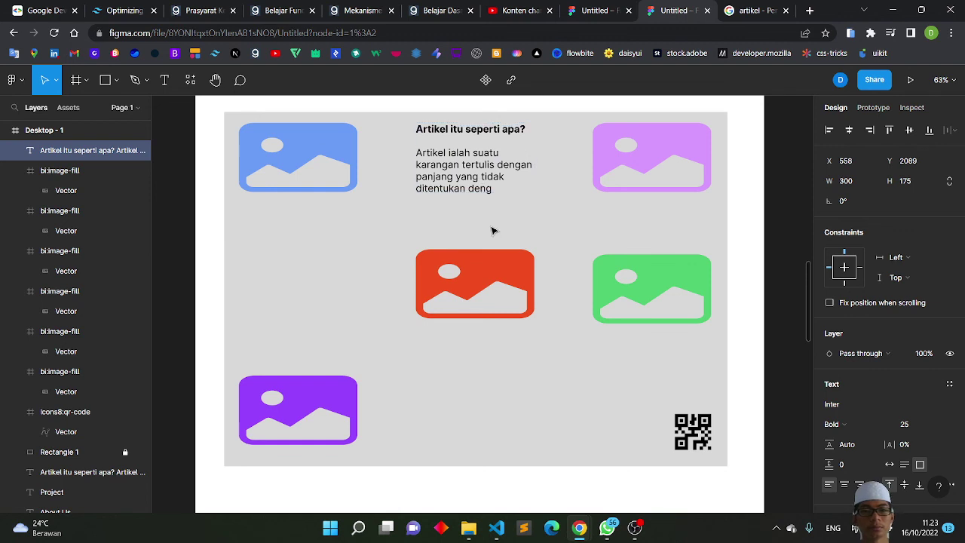
key(Escape)
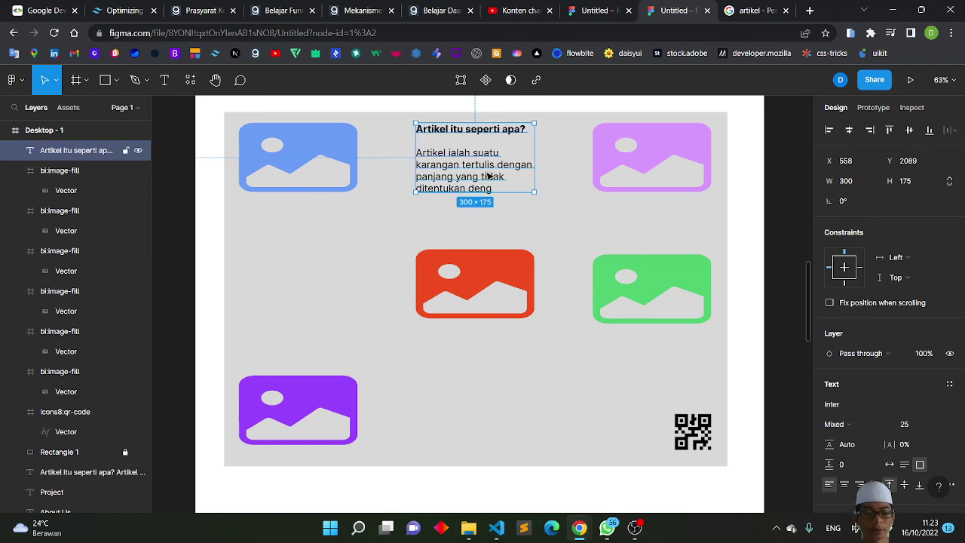
key(ctrl+d)
key(ctrl+d)
key(ctrl+d)
key(ctrl+d)
key(ctrl+d)
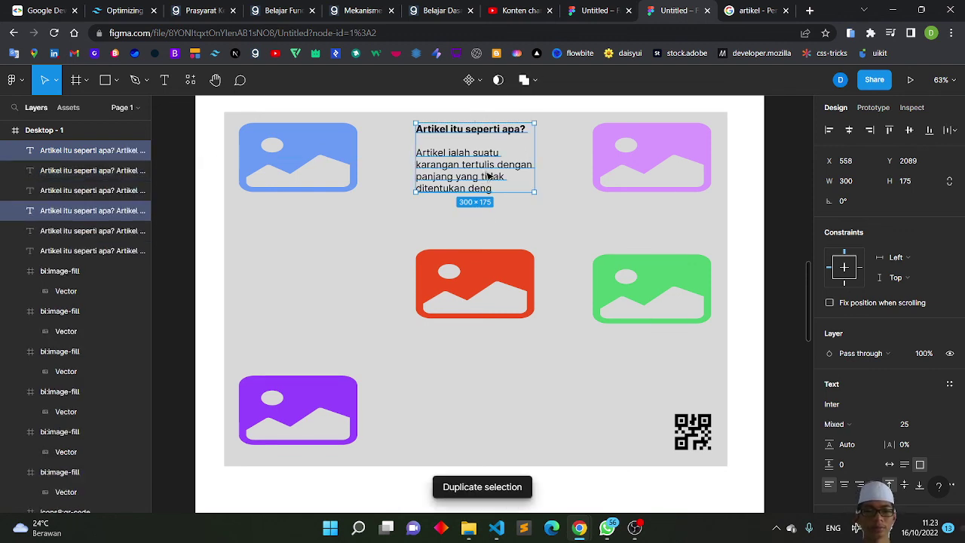
Place article copies left of the red image and bottom-middle, nudge the QR code up-left, switch to OBS.
drag(488, 176, 311, 302)
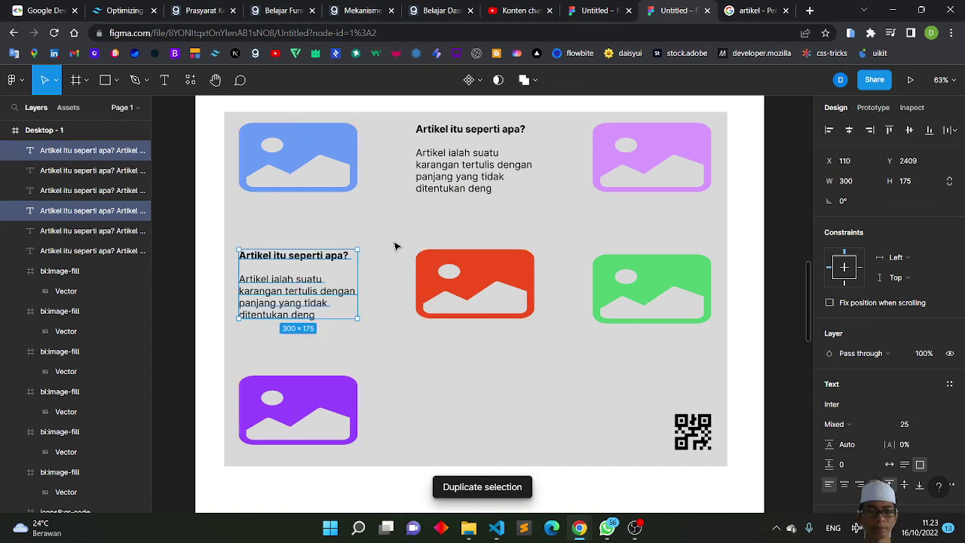
drag(478, 186, 479, 431)
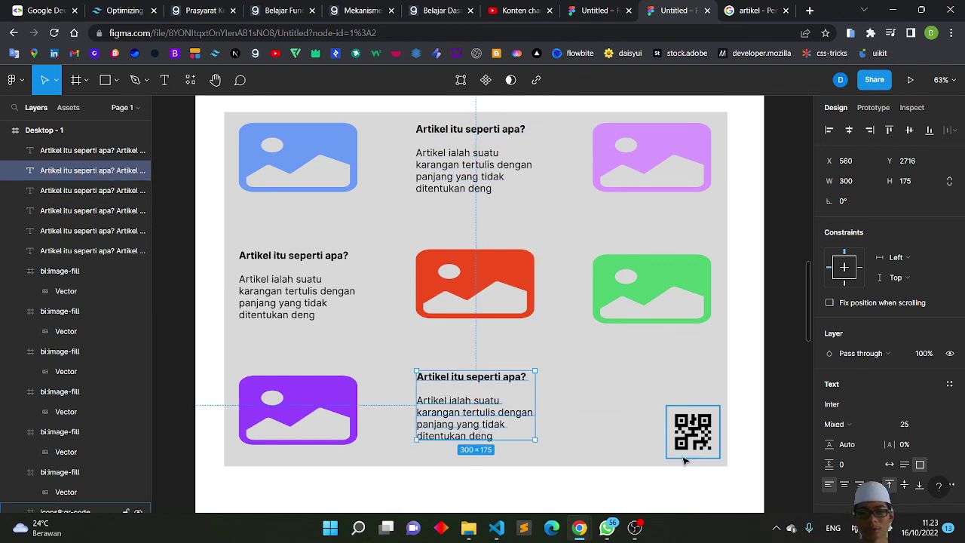
drag(692, 450, 683, 432)
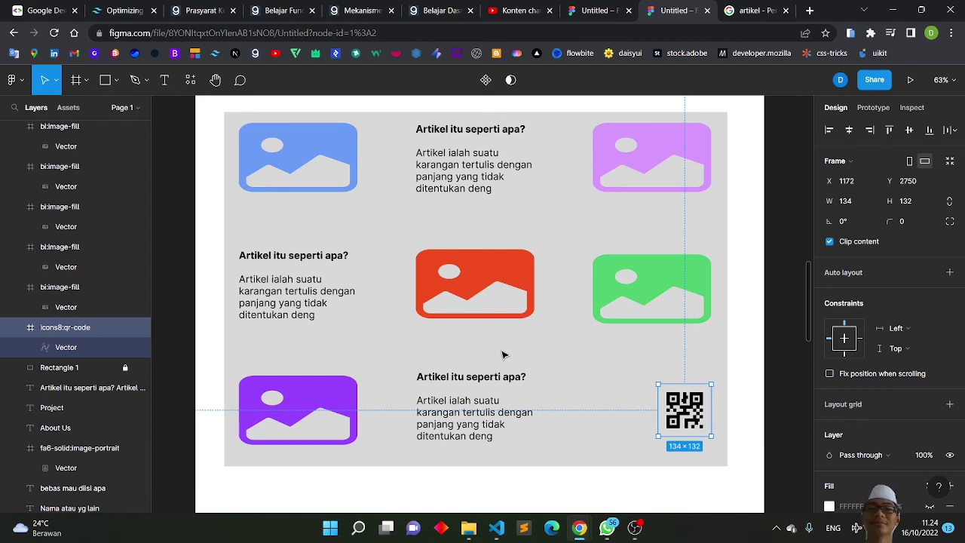
scroll(546, 404, down, 3)
scroll(546, 405, down, 5)
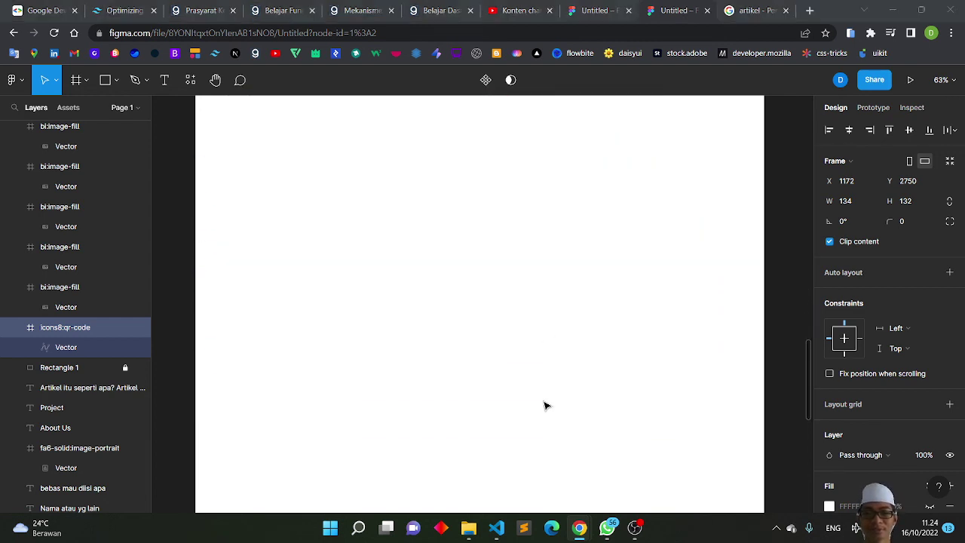
key(alt+Tab)
key(alt+Tab)
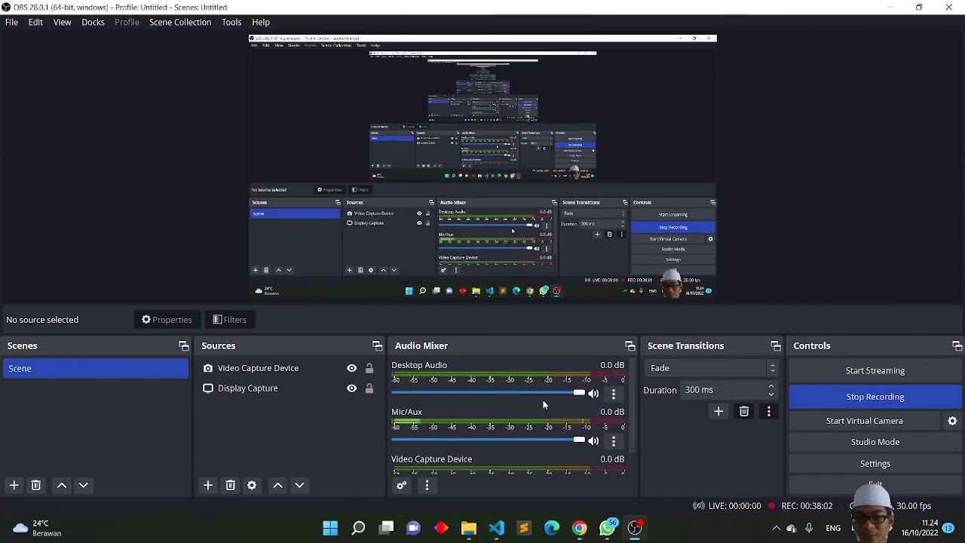